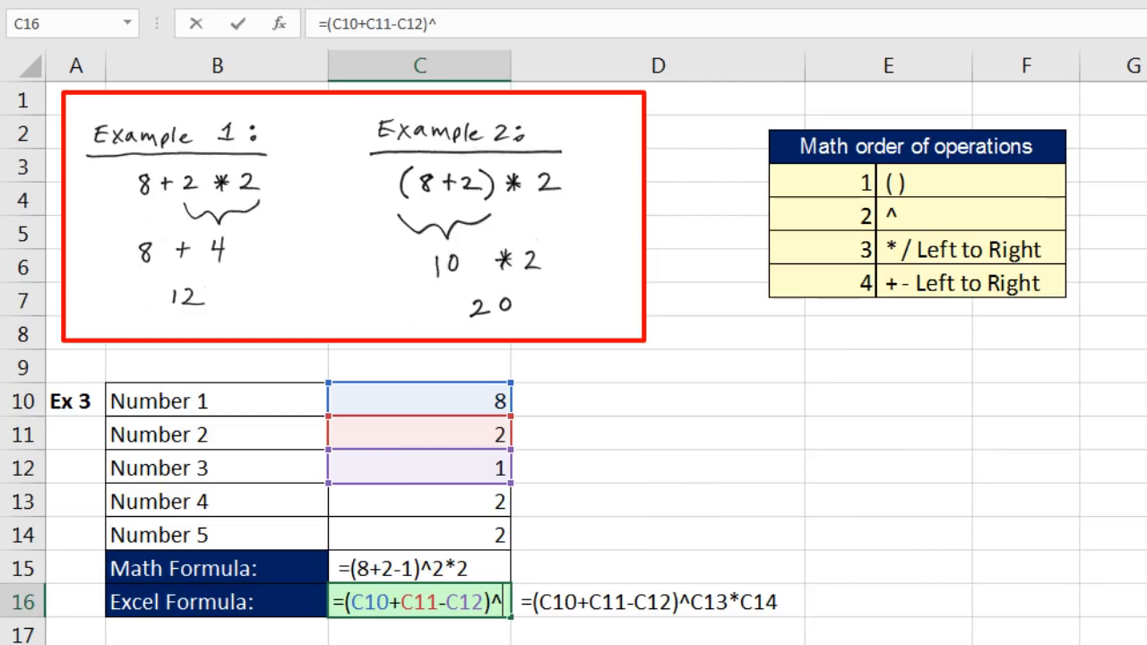
Complete the Ex 3 formula in C16 by adding C13 as exponent and multiplying by C14, giving =(C10+C11-C12)^C13*C14.
{"action": "key", "text": "Up"}
{"action": "key", "text": "Up"}
{"action": "key", "text": "Up"}
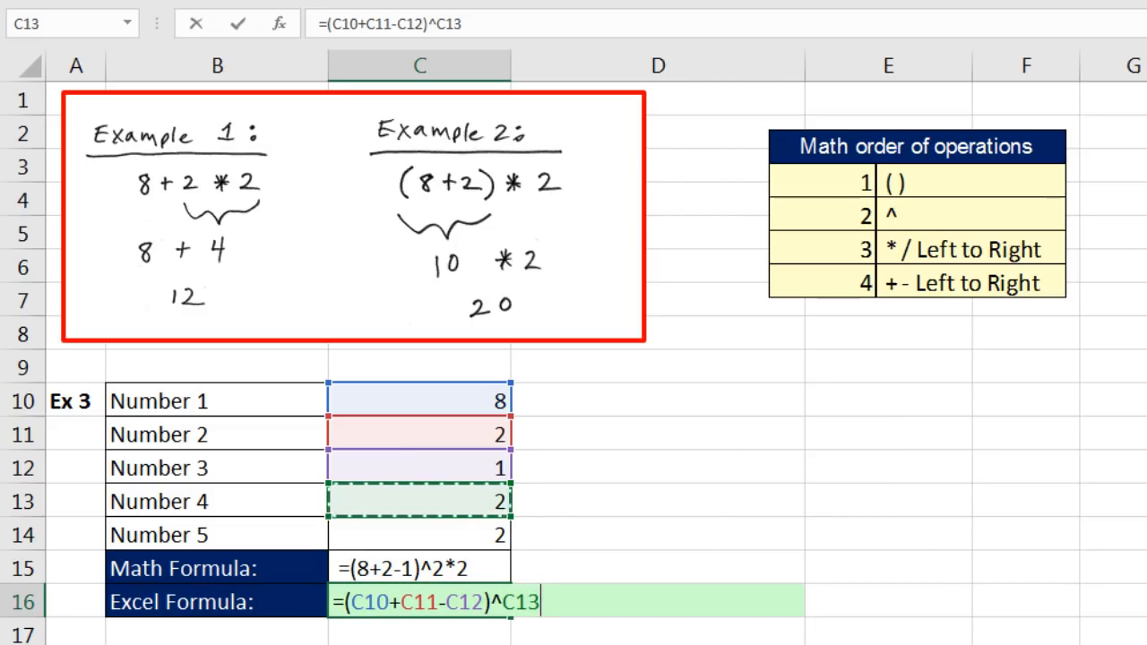
{"action": "type", "text": "*"}
{"action": "key", "text": "Up"}
{"action": "key", "text": "Up"}
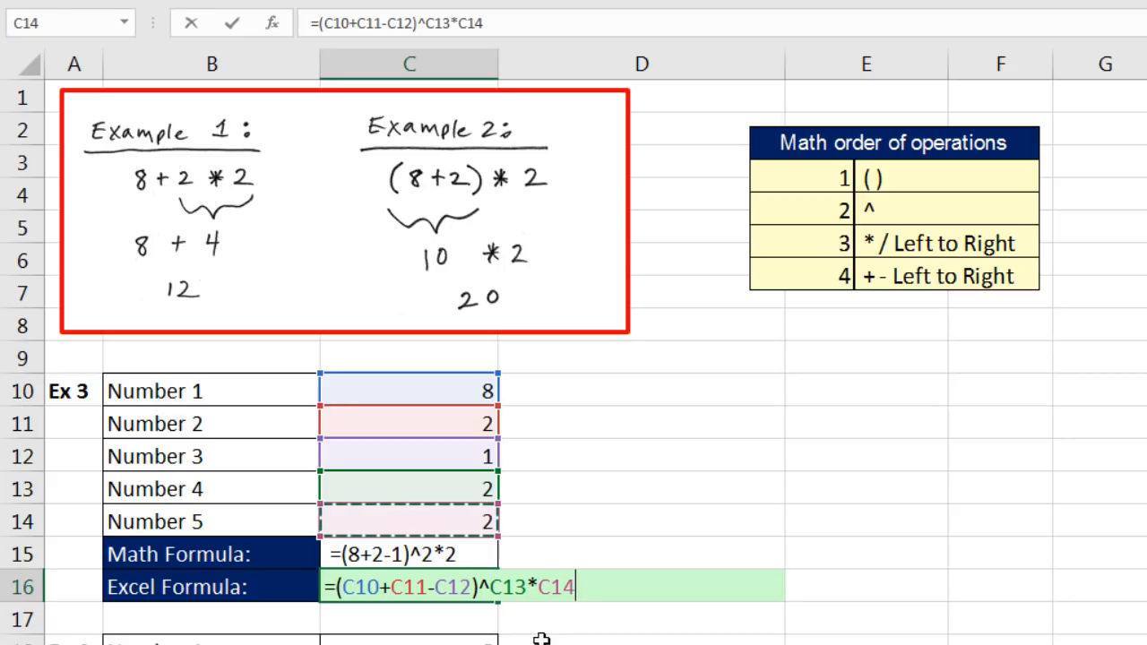
{"action": "key", "text": "ctrl+Return"}
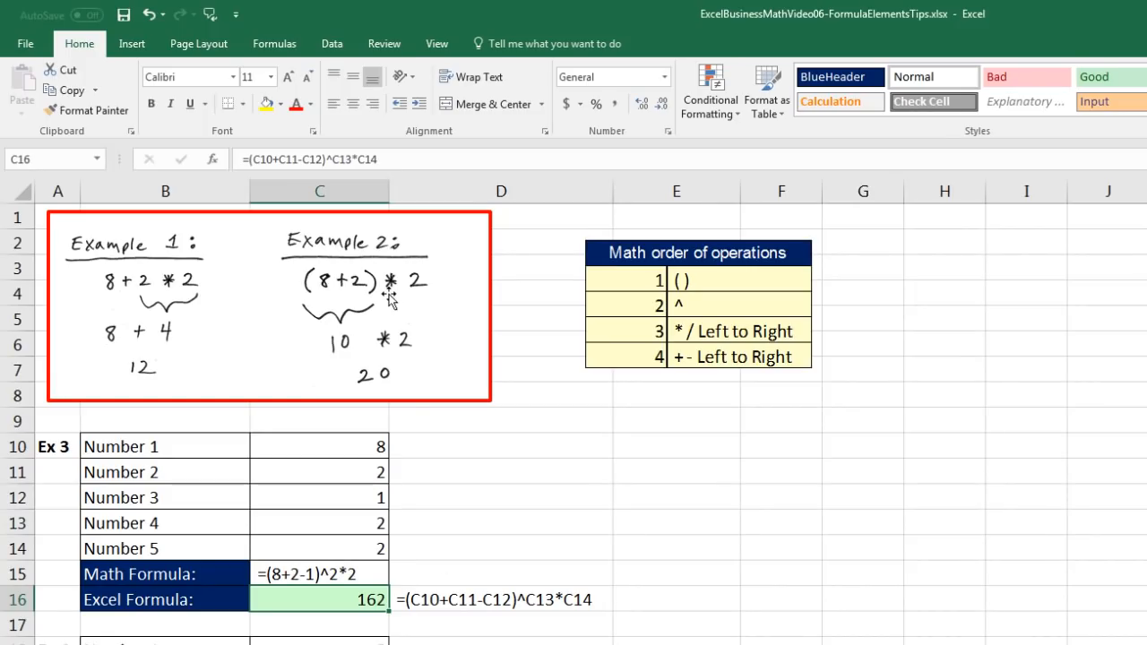
Run Evaluate Formula on C16 and work through the parenthesized part (C10+C11-C12), keeping the dialog clear of the worksheet numbers.
{"action": "left_click", "coordinate": [281, 46]}
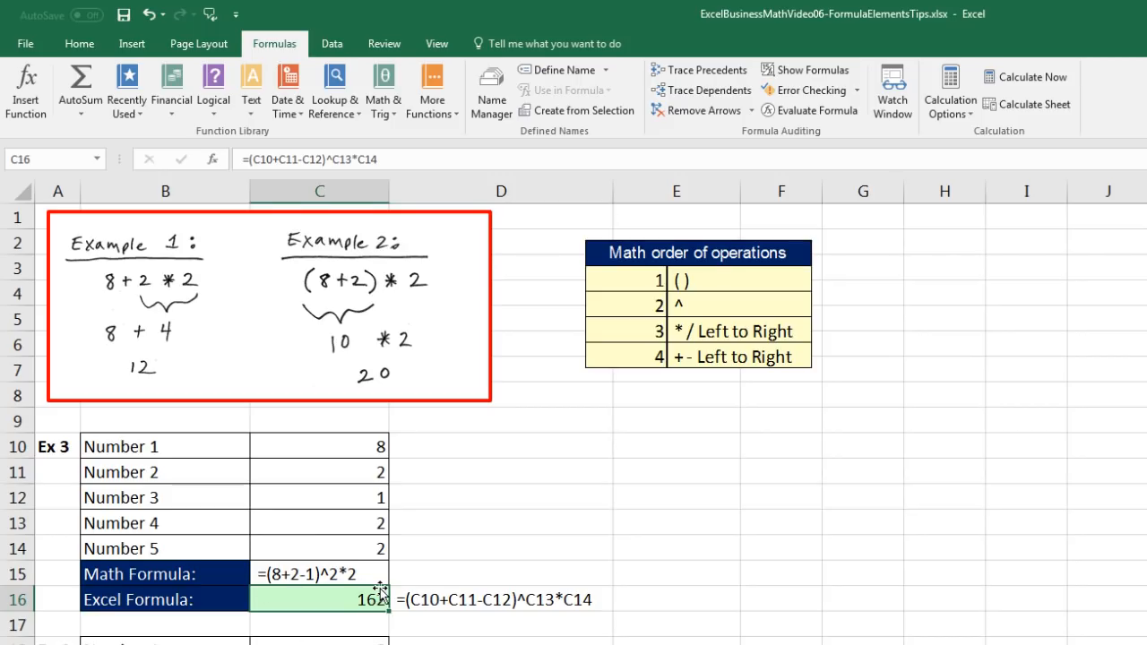
{"action": "left_click", "coordinate": [825, 113]}
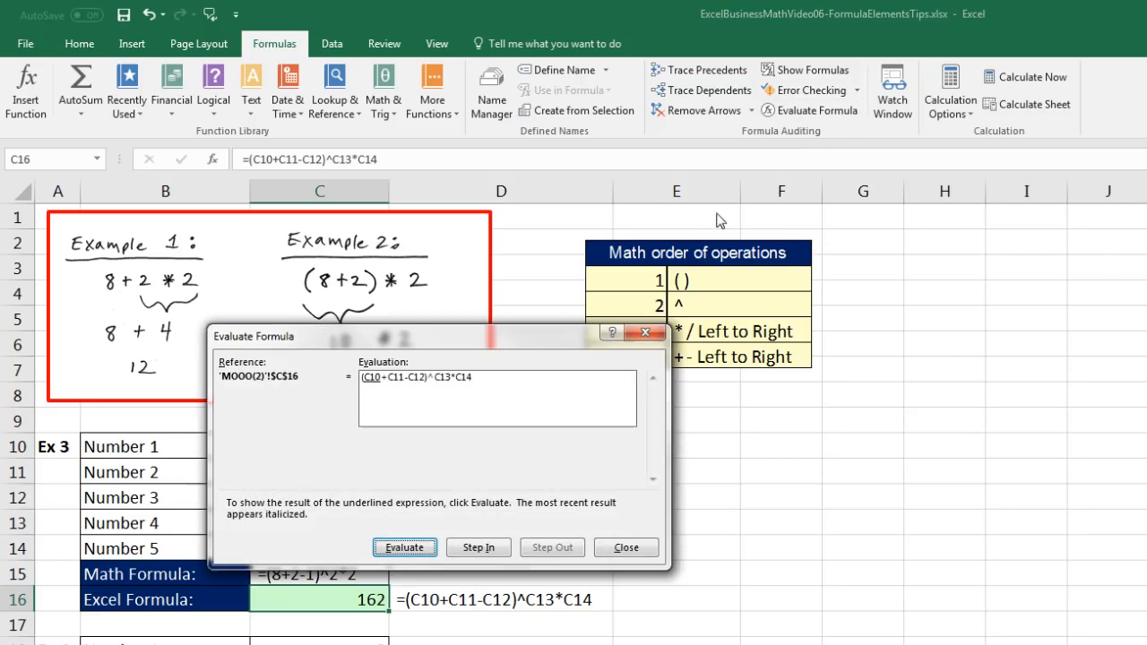
{"action": "left_click_drag", "start_coordinate": [535, 345], "coordinate": [736, 349]}
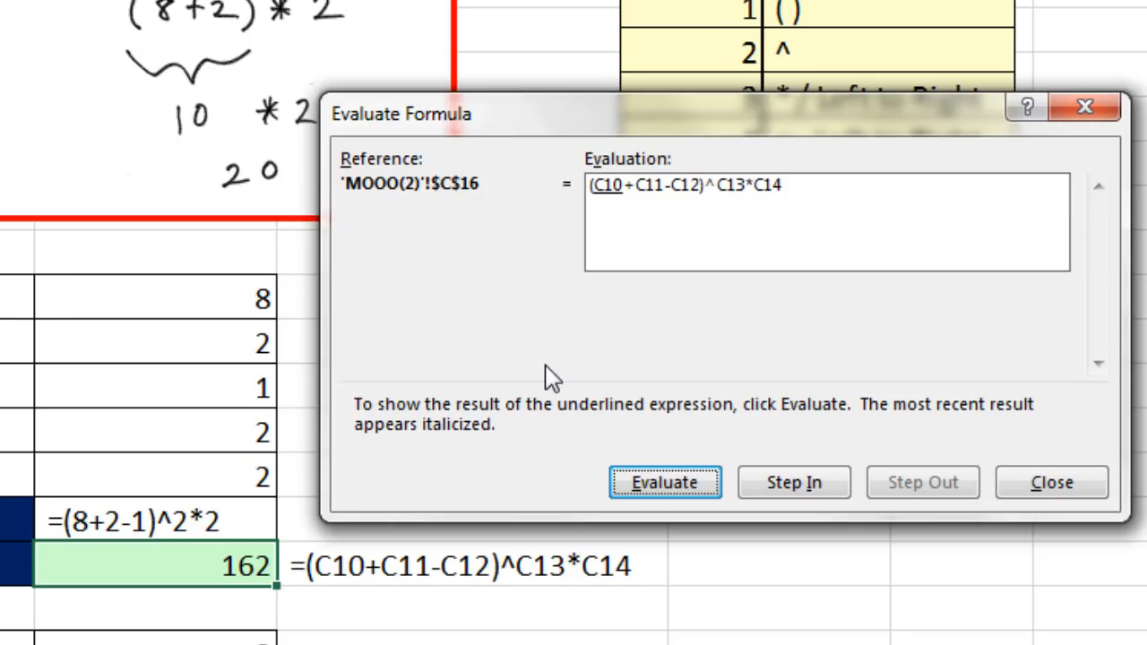
{"action": "key", "text": "Return"}
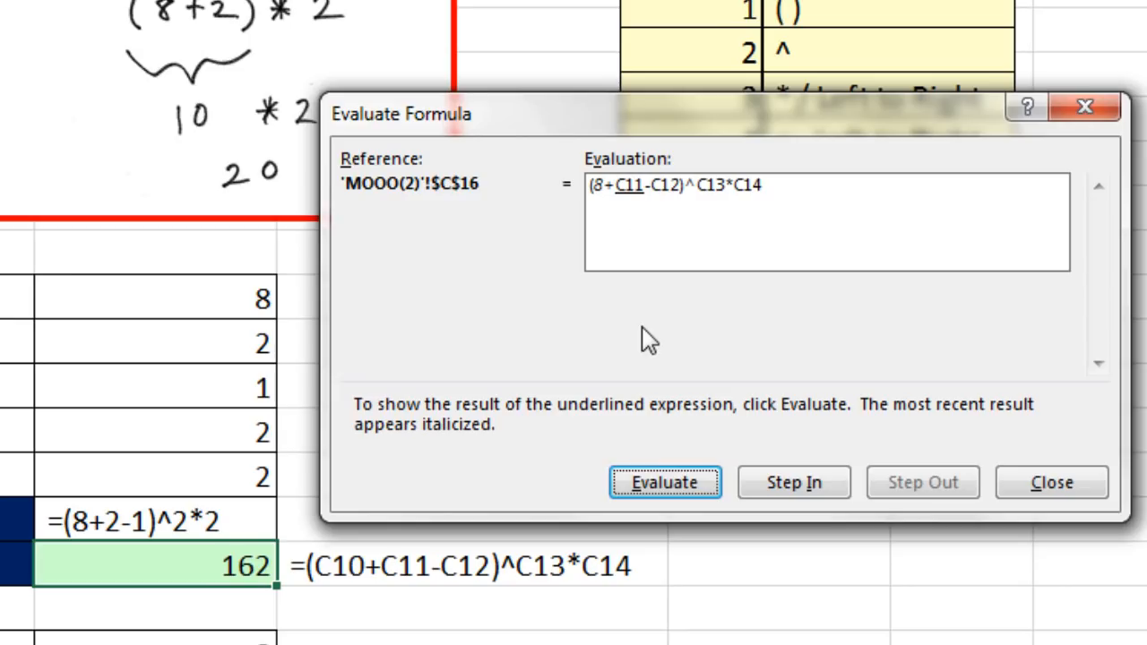
{"action": "key", "text": "Return"}
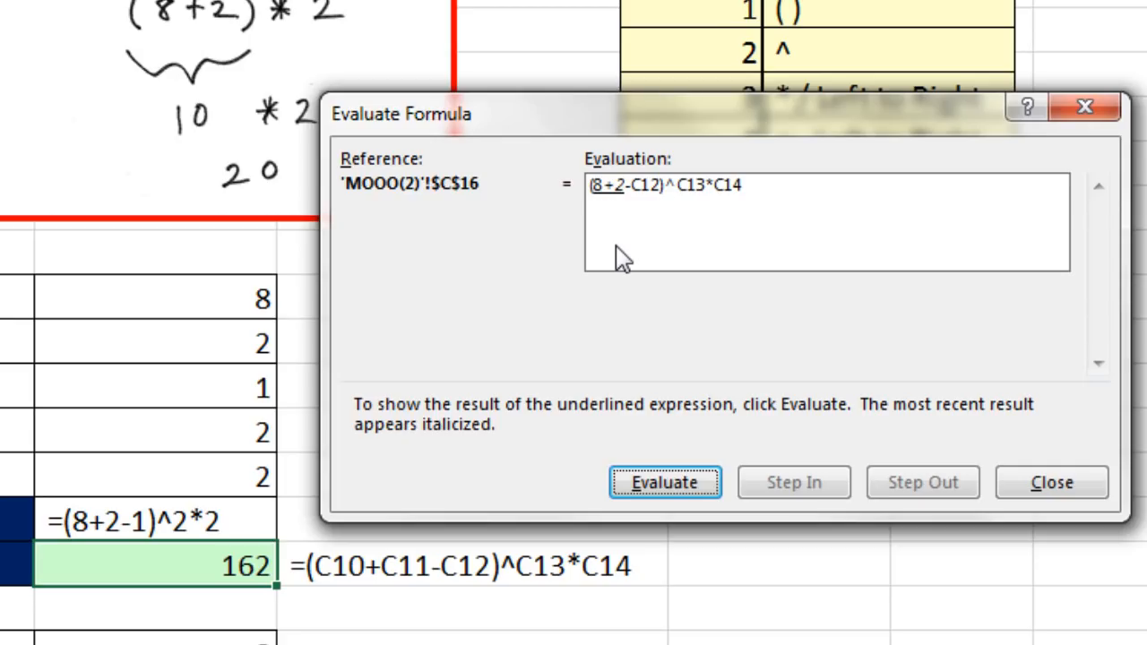
{"action": "key", "text": "Return"}
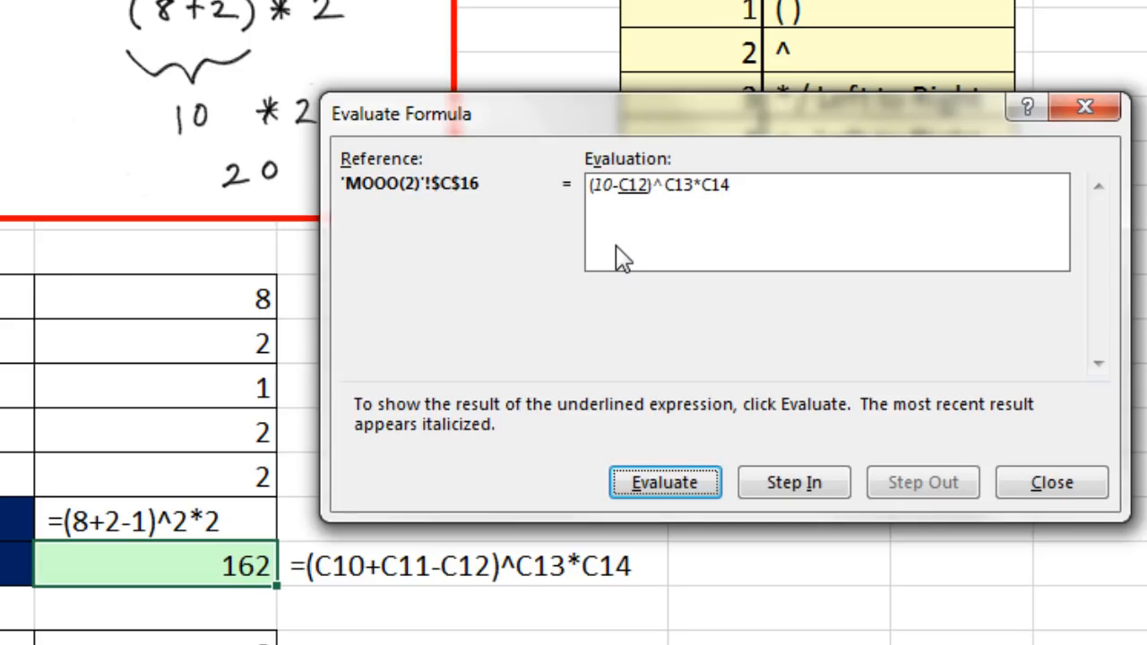
{"action": "key", "text": "Return"}
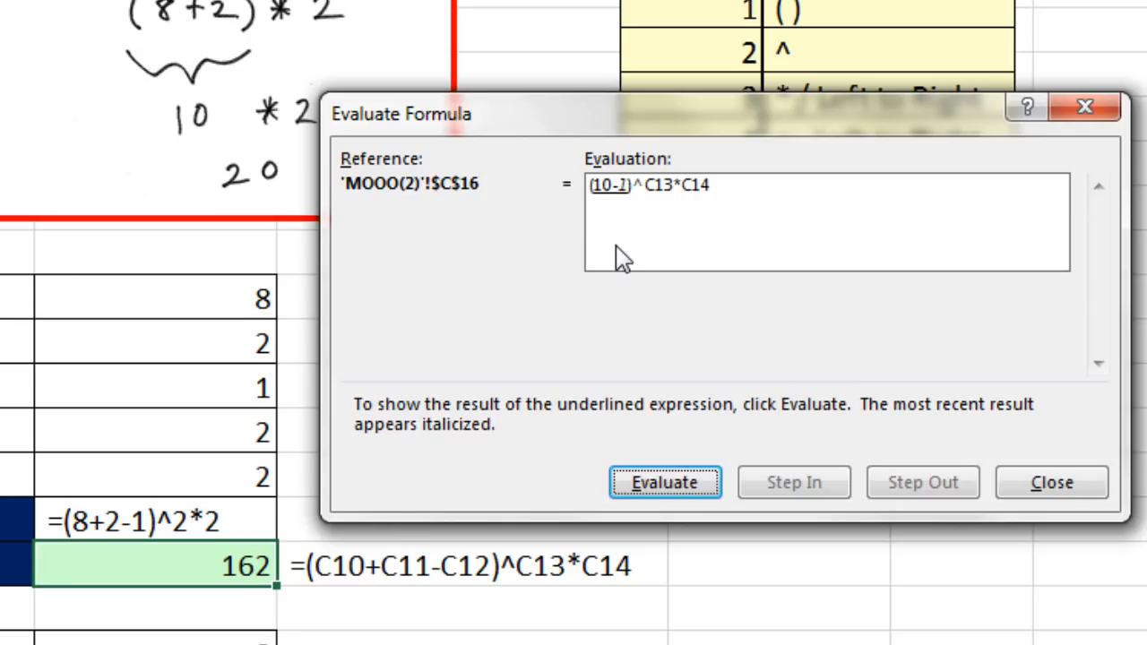
{"action": "key", "text": "Return"}
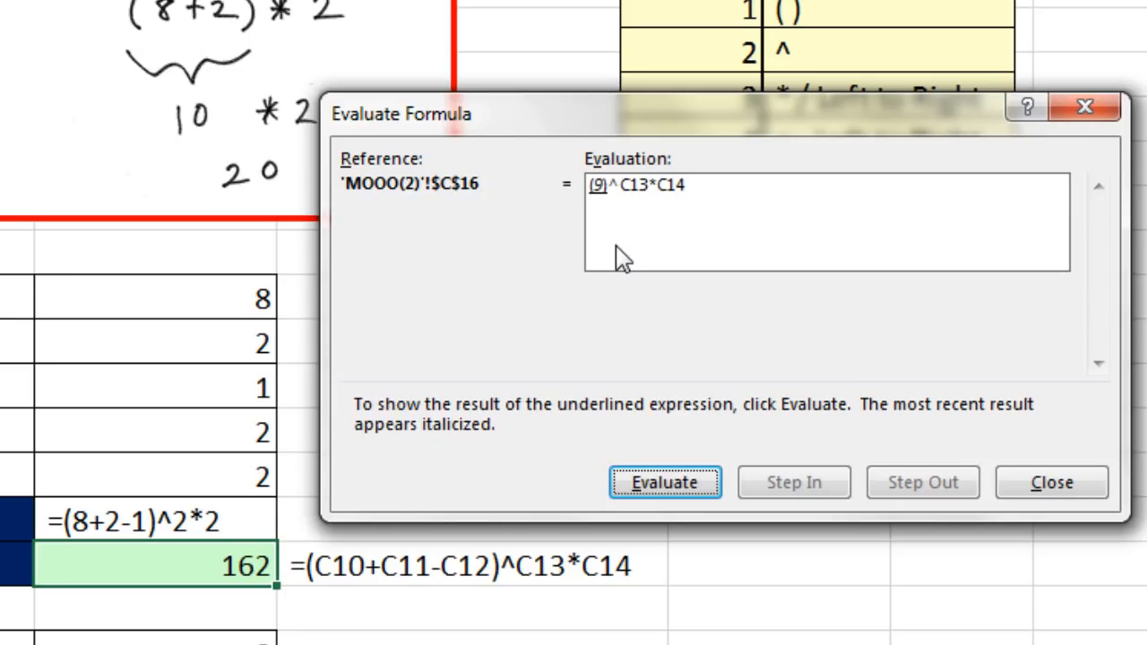
{"action": "key", "text": "Return"}
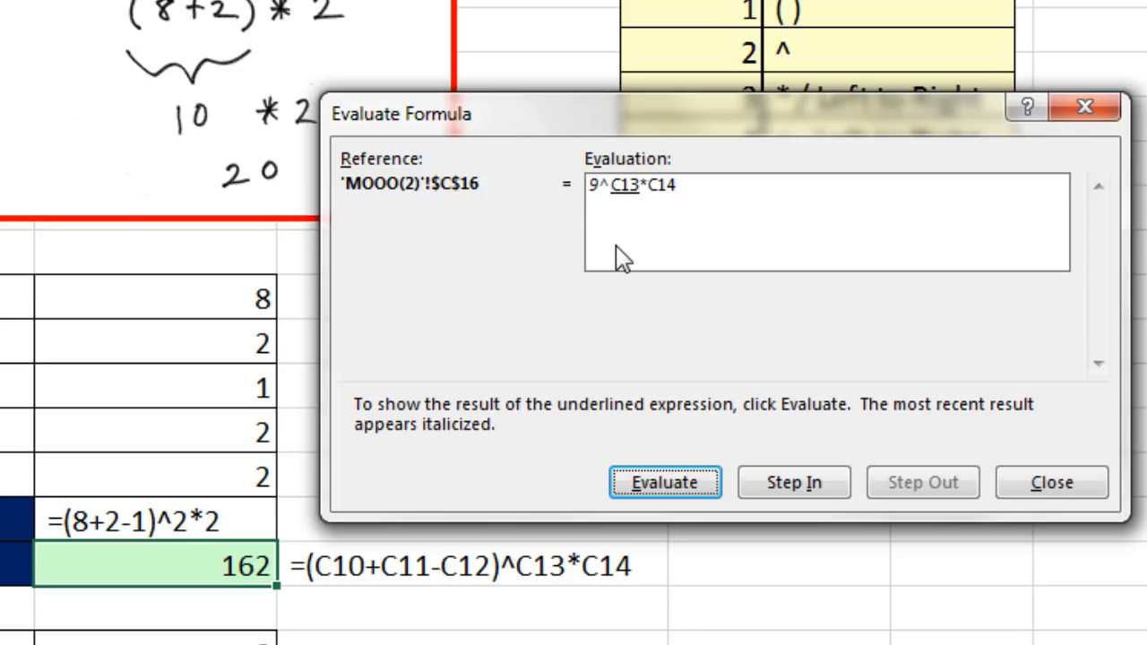
Evaluate the remaining exponent C13 and the multiplication by C14 through to the final result, and close the evaluation.
{"action": "key", "text": "Return"}
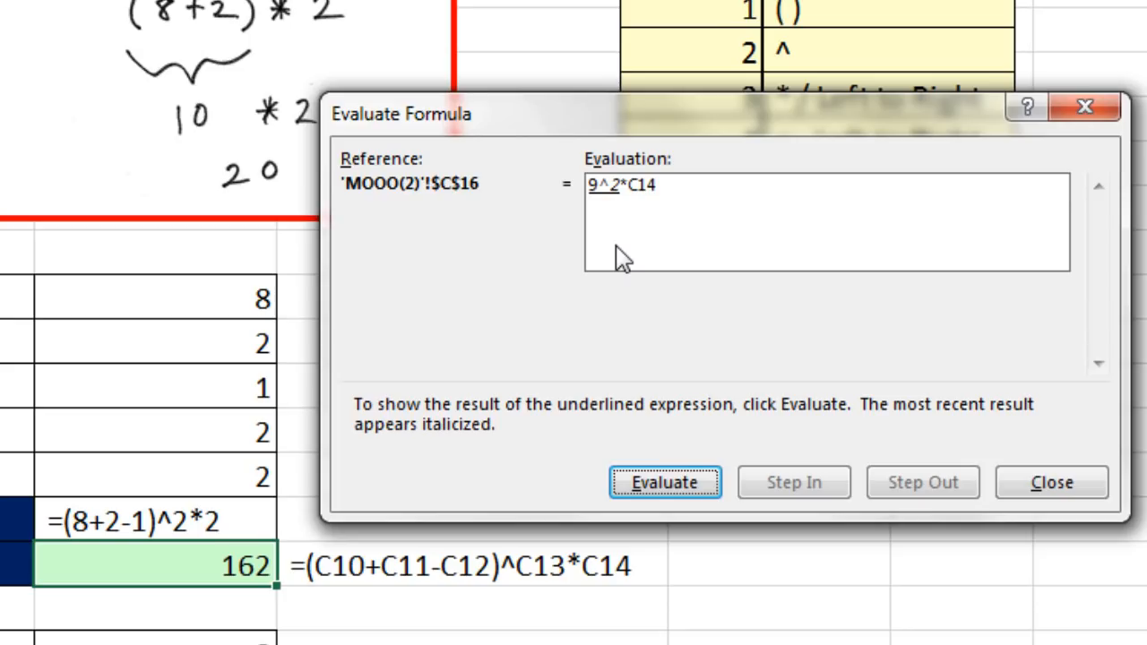
{"action": "key", "text": "Return"}
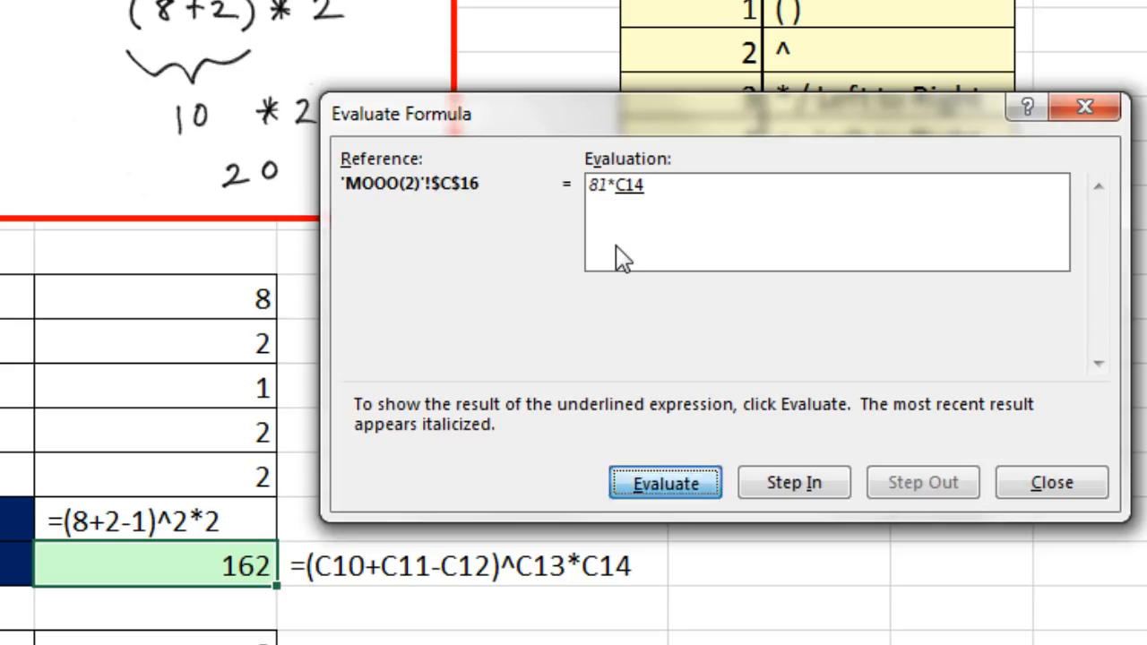
{"action": "key", "text": "Return"}
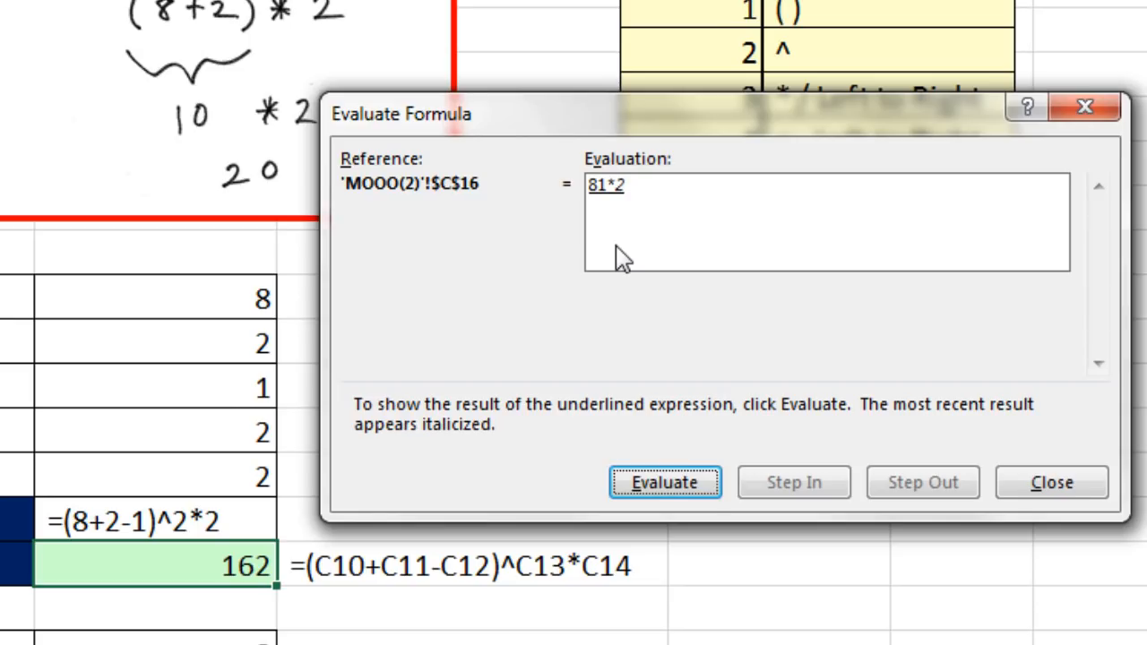
{"action": "key", "text": "Return"}
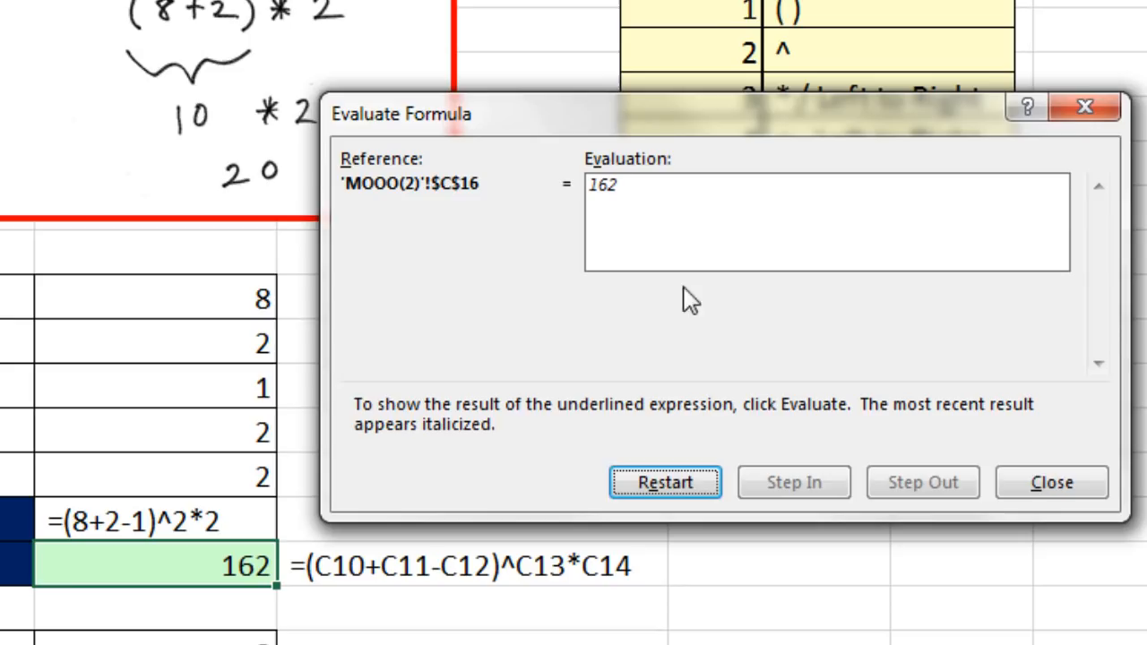
{"action": "left_click", "coordinate": [1042, 488]}
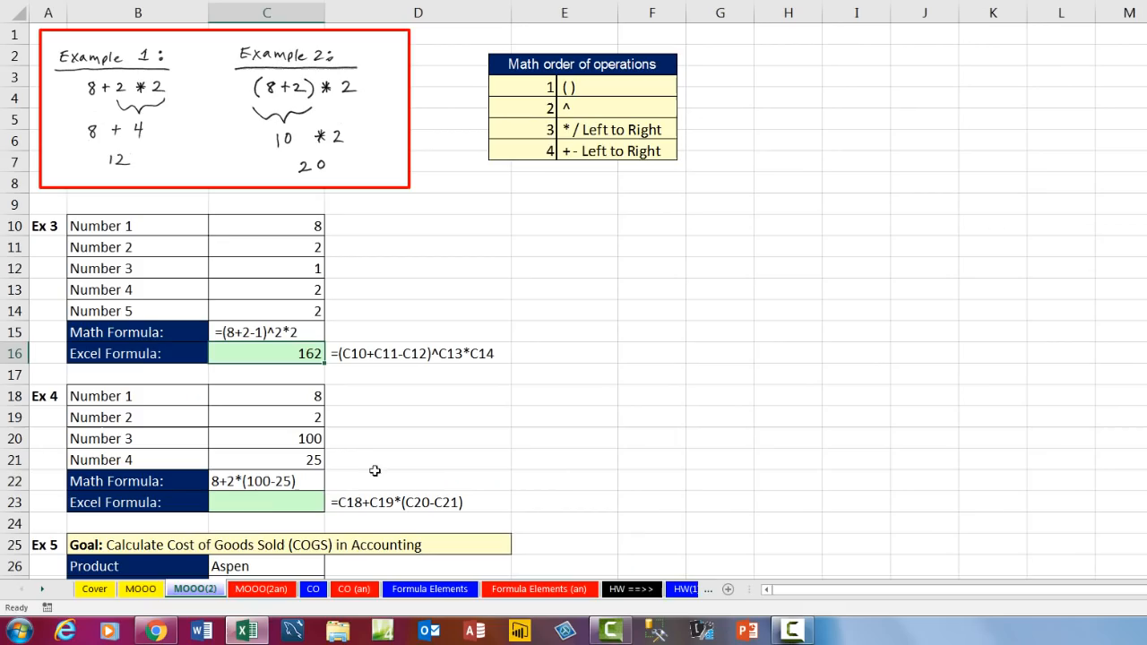
Begin the Ex 4 formula in C23 by adding the first two numbers by reference, =C18+C19.
{"action": "left_click", "coordinate": [265, 507]}
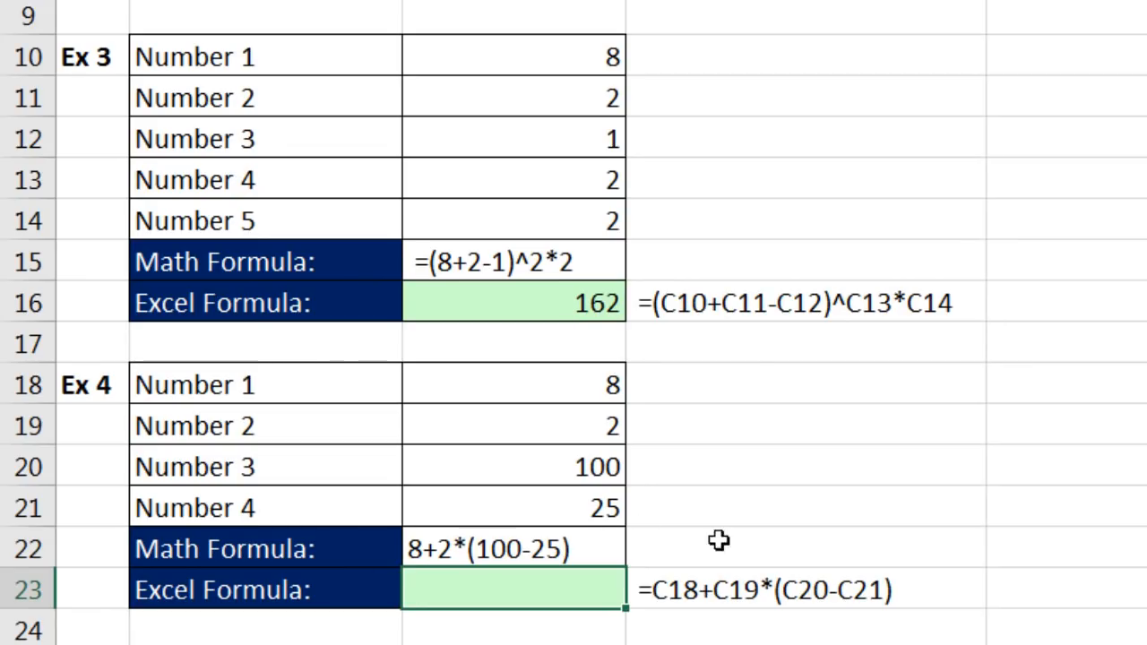
{"action": "type", "text": "="}
{"action": "key", "text": "Up"}
{"action": "key", "text": "Up"}
{"action": "key", "text": "Up"}
{"action": "key", "text": "Up"}
{"action": "key", "text": "Up"}
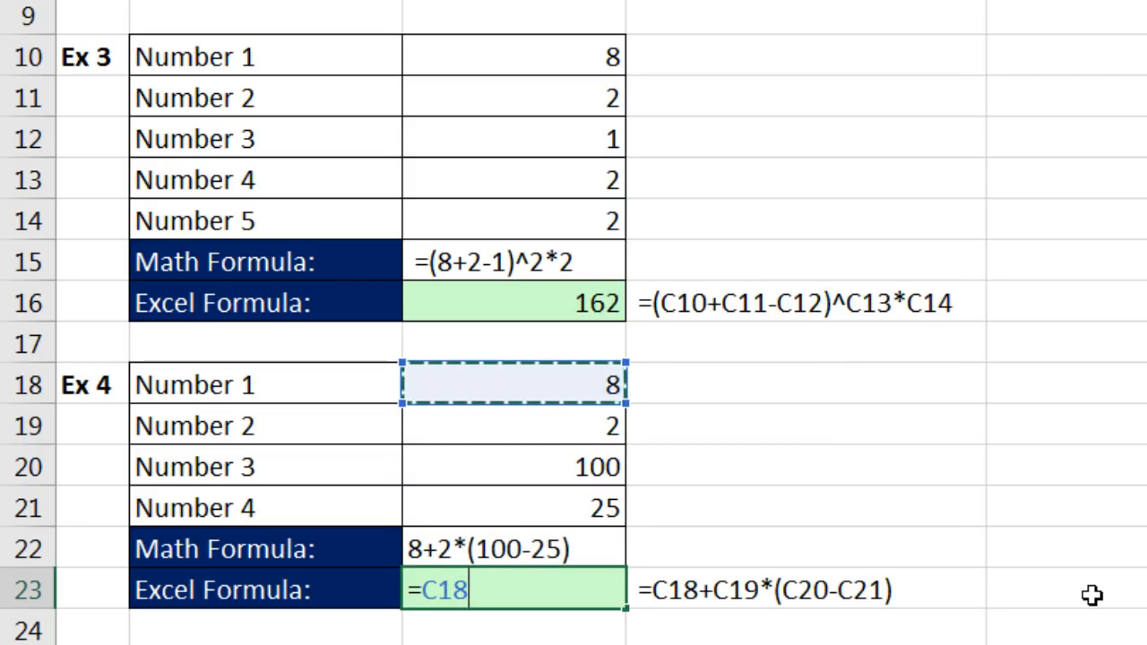
{"action": "type", "text": "+"}
{"action": "key", "text": "Up"}
{"action": "key", "text": "Up"}
{"action": "key", "text": "Up"}
{"action": "key", "text": "Up"}
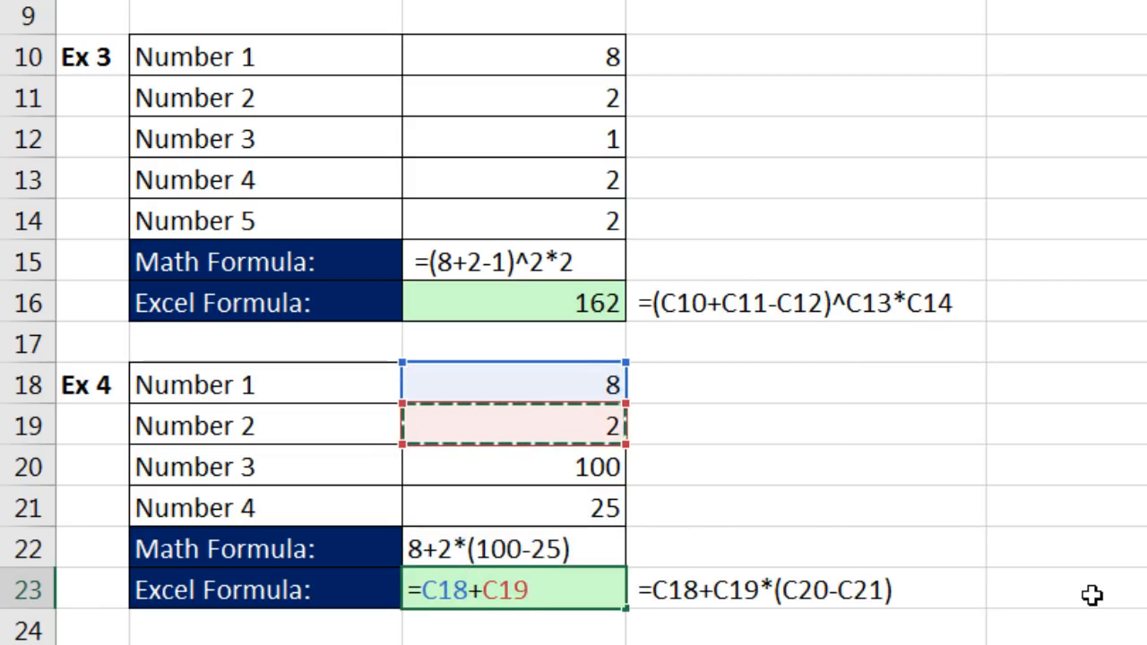
Complete the C23 formula by multiplying C19 by the difference (C20-C21), and enter it in the cell.
{"action": "type", "text": "*("}
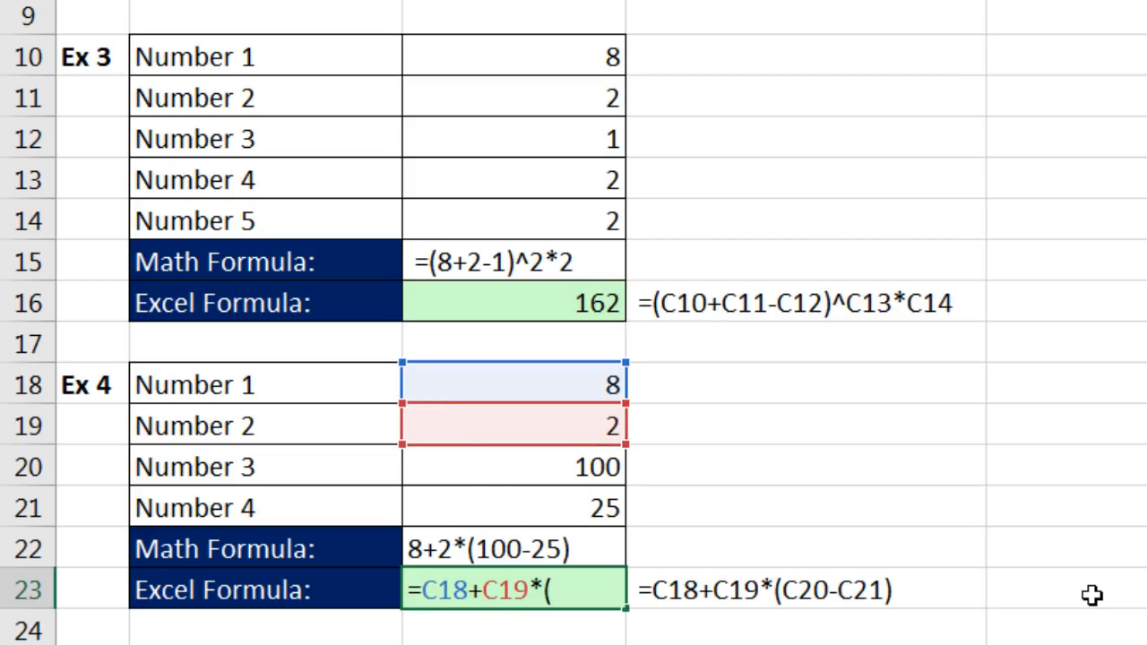
{"action": "key", "text": "Up"}
{"action": "key", "text": "Up"}
{"action": "key", "text": "Up"}
{"action": "type", "text": "-"}
{"action": "key", "text": "Up"}
{"action": "key", "text": "Up"}
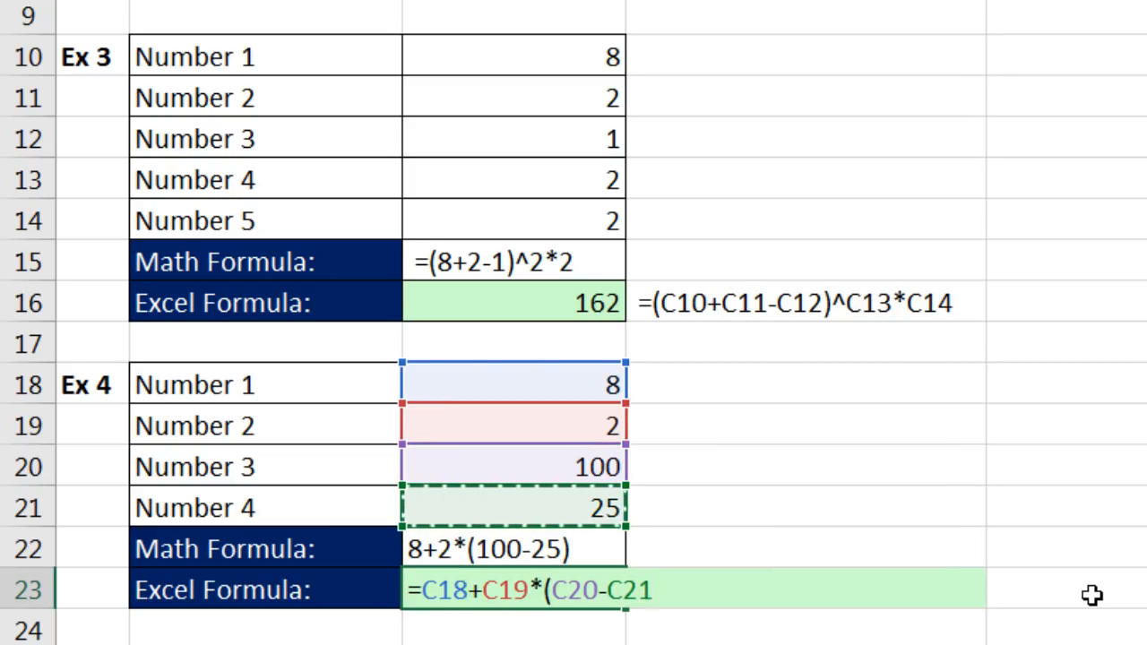
{"action": "type", "text": ")"}
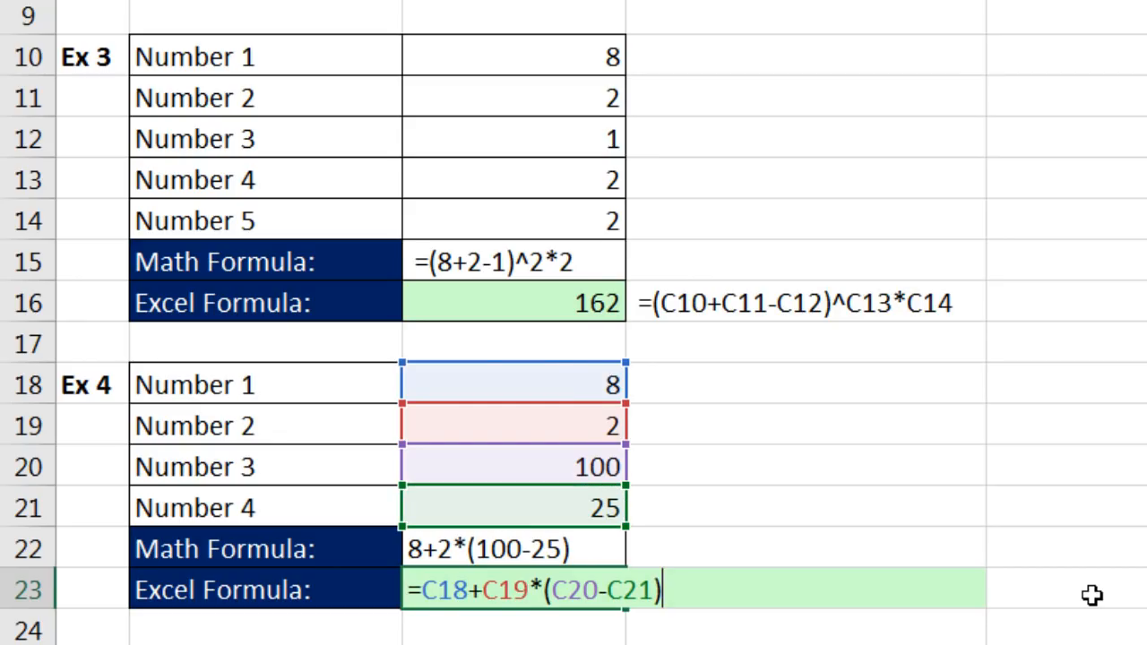
{"action": "key", "text": "ctrl+Return"}
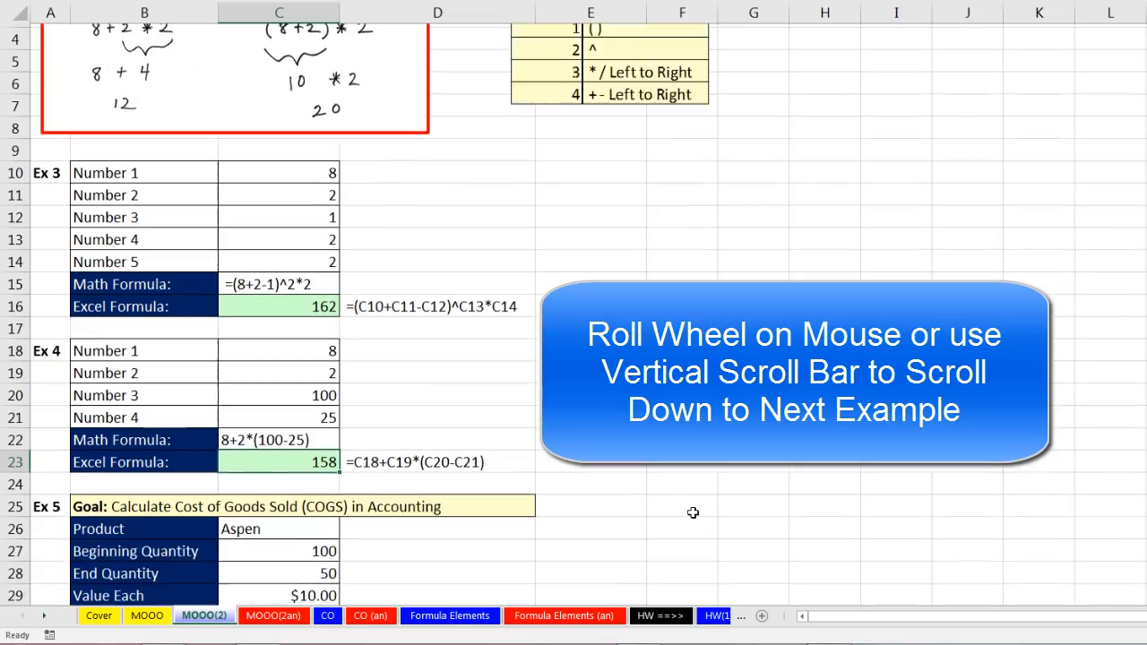
Examine the product, beginning quantity and end quantity cells of the Ex 5 cost of goods sold example.
{"action": "scroll", "coordinate": [798, 621], "scroll_direction": "down", "scroll_amount": 3}
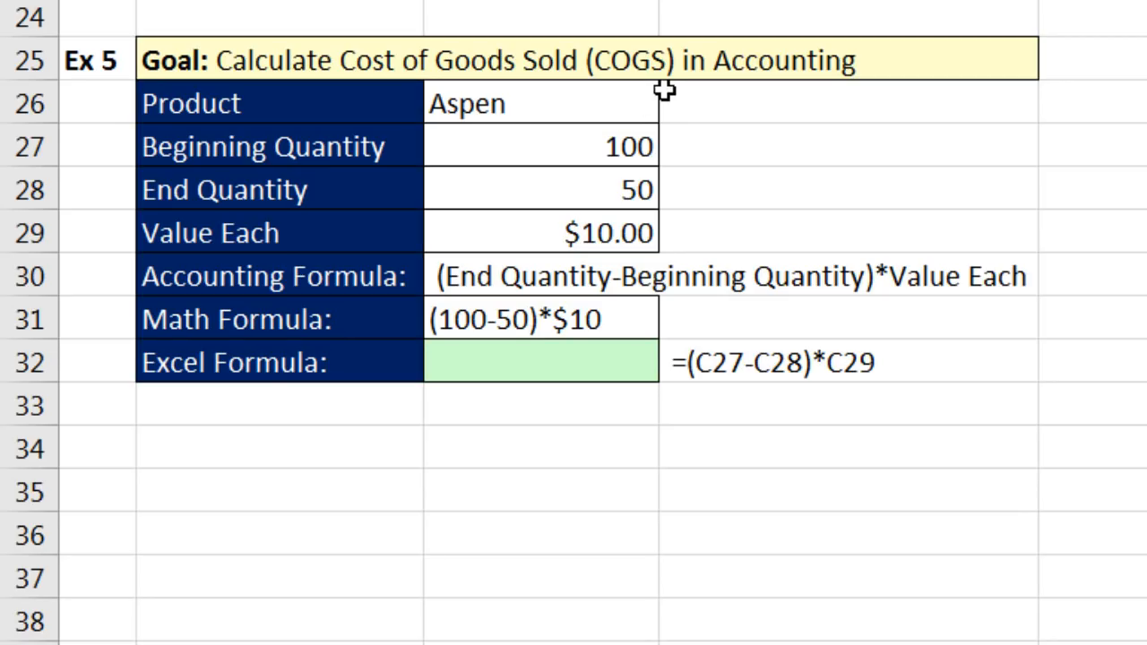
{"action": "left_click", "coordinate": [524, 105]}
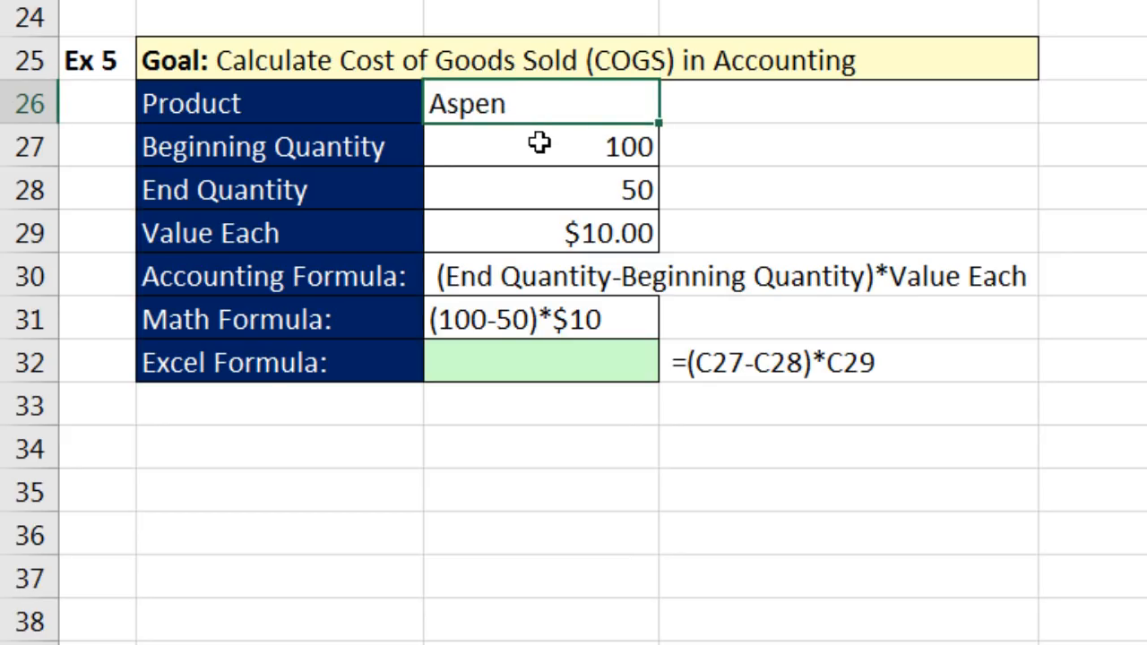
{"action": "left_click", "coordinate": [539, 144]}
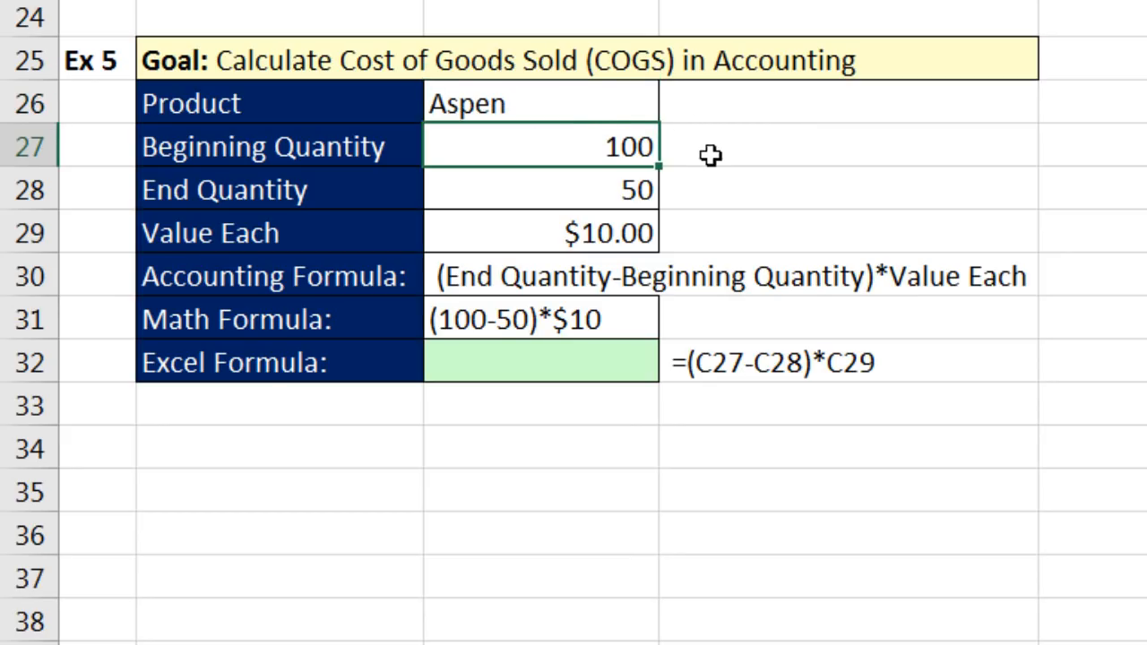
{"action": "left_click", "coordinate": [561, 108]}
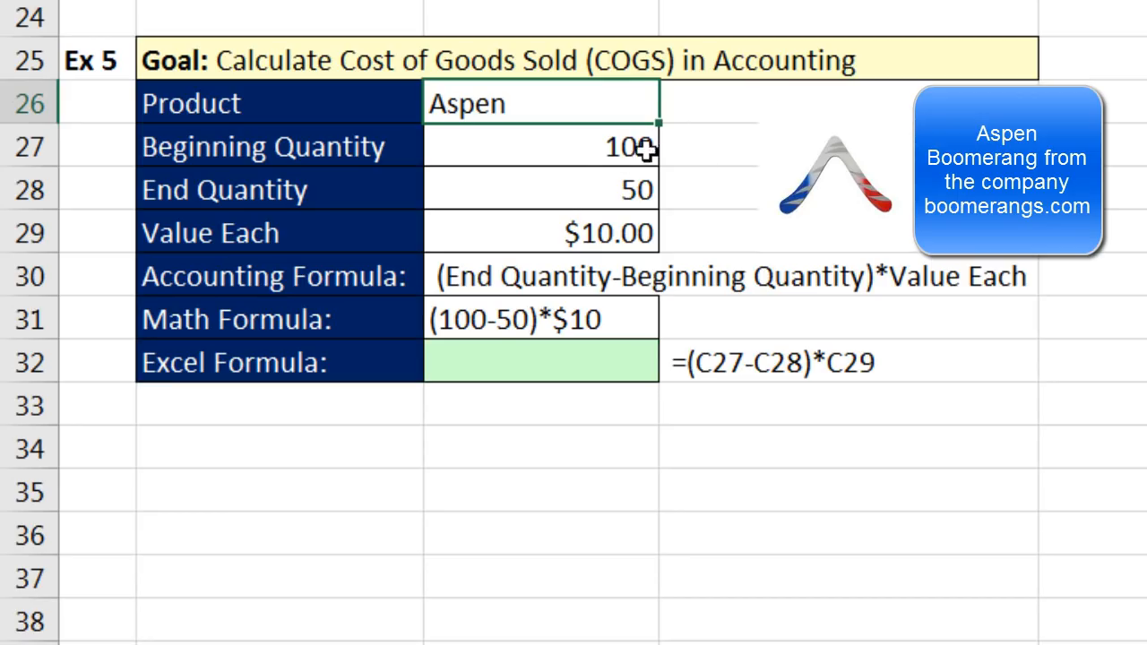
{"action": "left_click", "coordinate": [613, 155]}
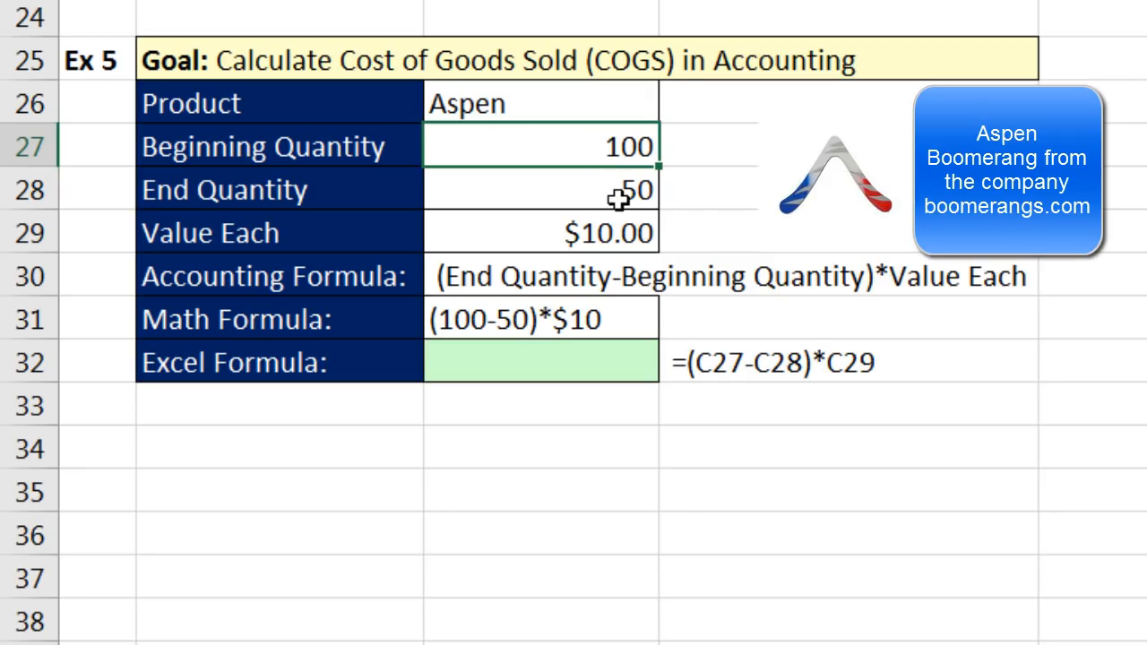
{"action": "left_click", "coordinate": [618, 199]}
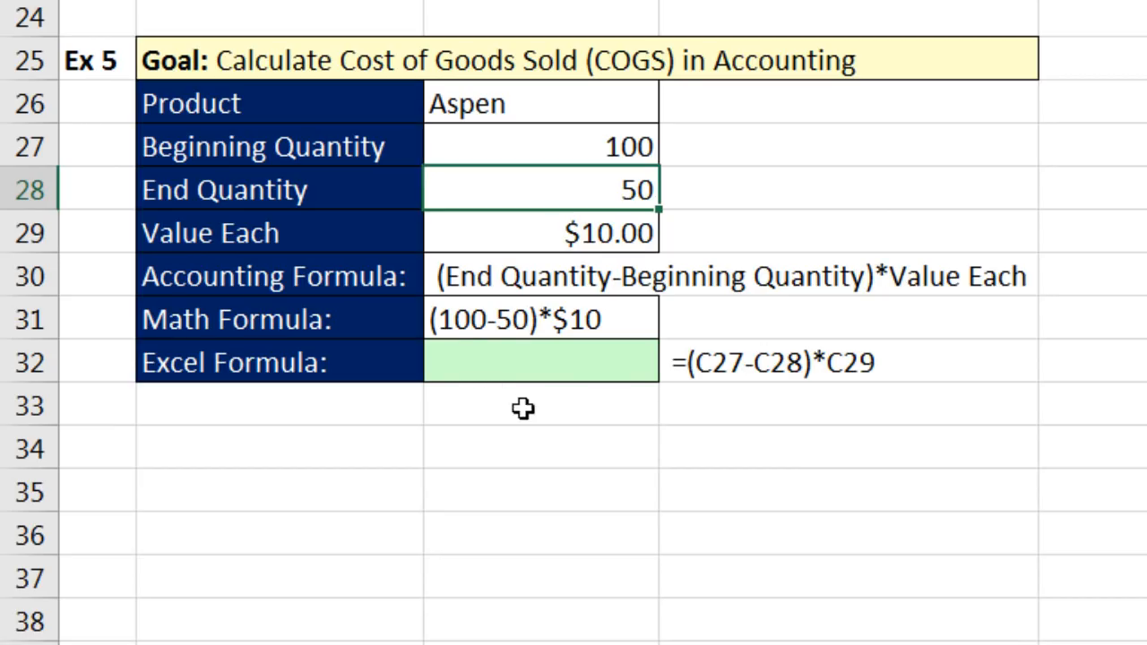
Begin the Ex 5 formula in C32 with the parenthesised difference of beginning and end quantity, =(C27-C28).
{"action": "left_click", "coordinate": [574, 370]}
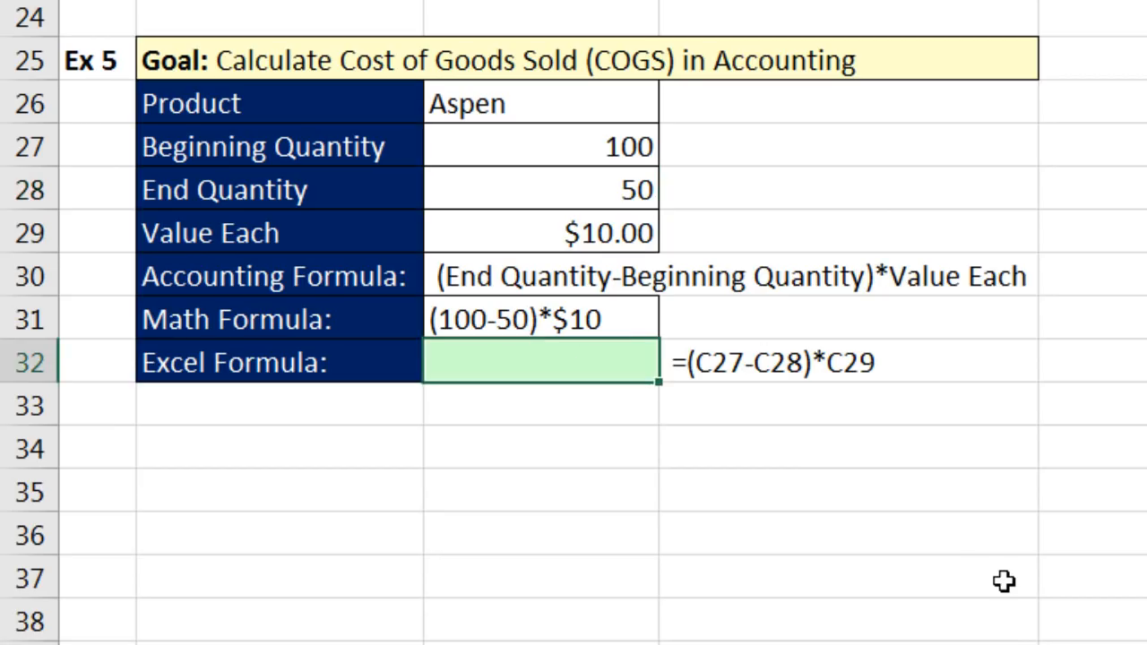
{"action": "type", "text": "=("}
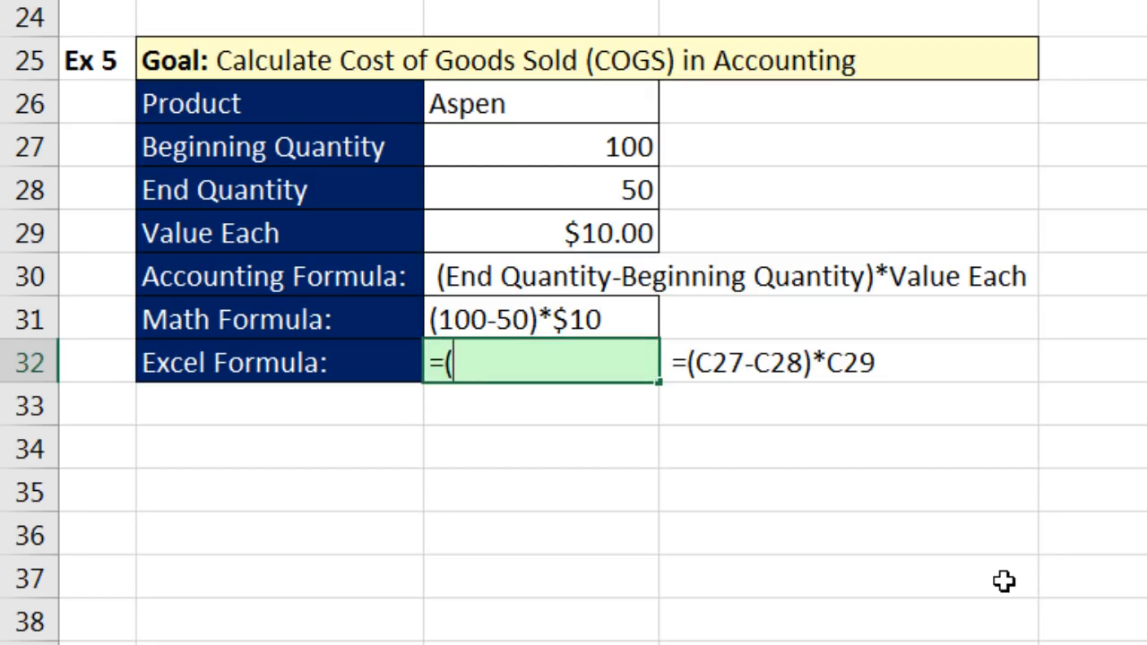
{"action": "key", "text": "Up"}
{"action": "key", "text": "Up"}
{"action": "key", "text": "Up"}
{"action": "key", "text": "Up"}
{"action": "key", "text": "Up"}
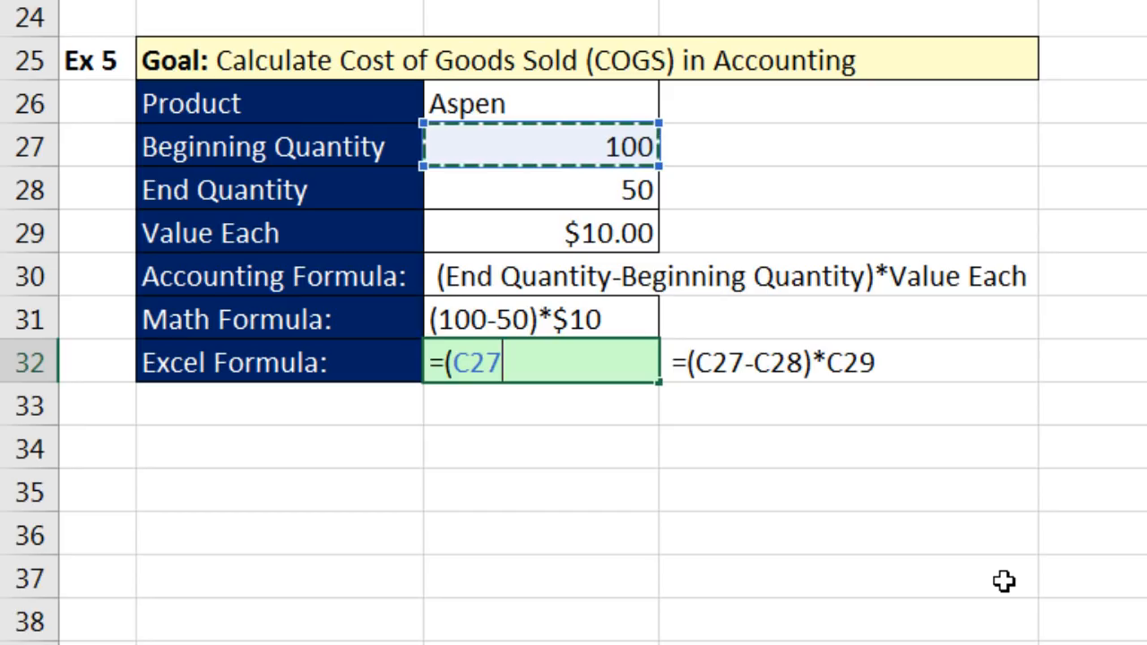
{"action": "type", "text": "-"}
{"action": "key", "text": "Up"}
{"action": "key", "text": "Up"}
{"action": "key", "text": "Up"}
{"action": "key", "text": "Up"}
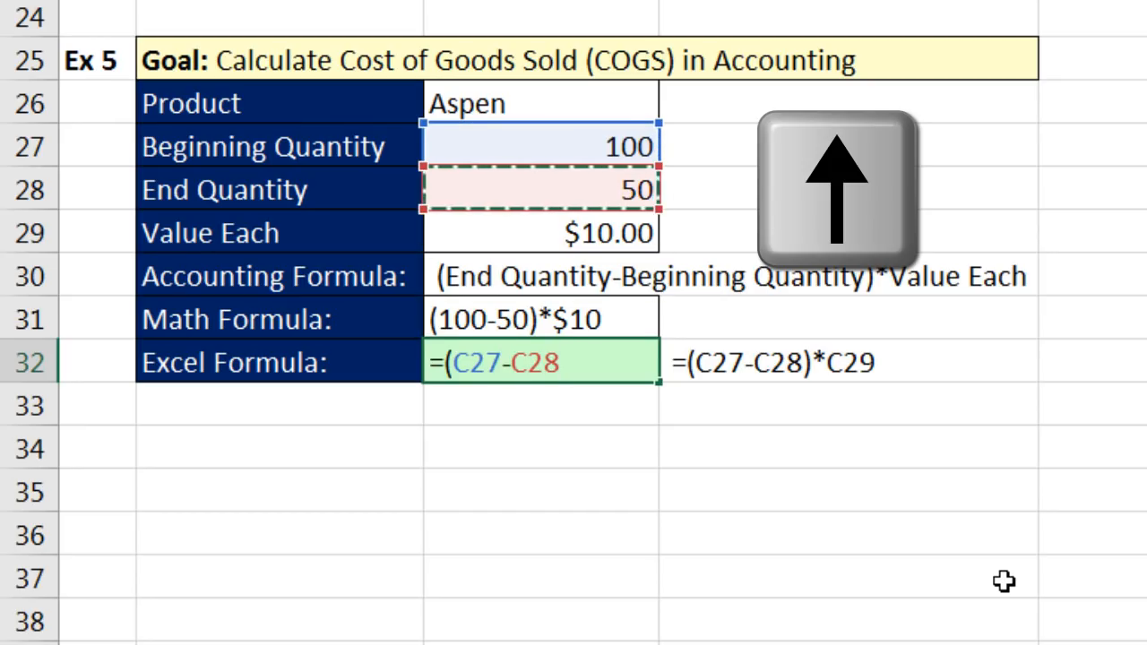
{"action": "type", "text": ")"}
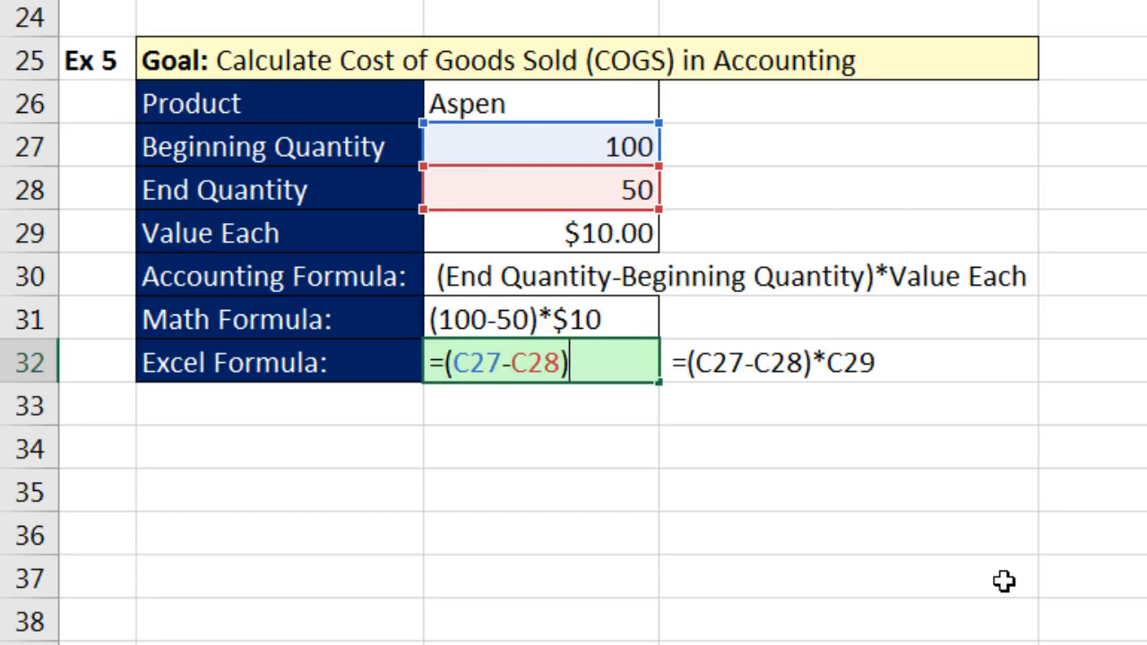
Complete the C32 formula by multiplying the difference by the value each in C29, and enter it.
{"action": "type", "text": "*"}
{"action": "key", "text": "Up"}
{"action": "key", "text": "Up"}
{"action": "key", "text": "Up"}
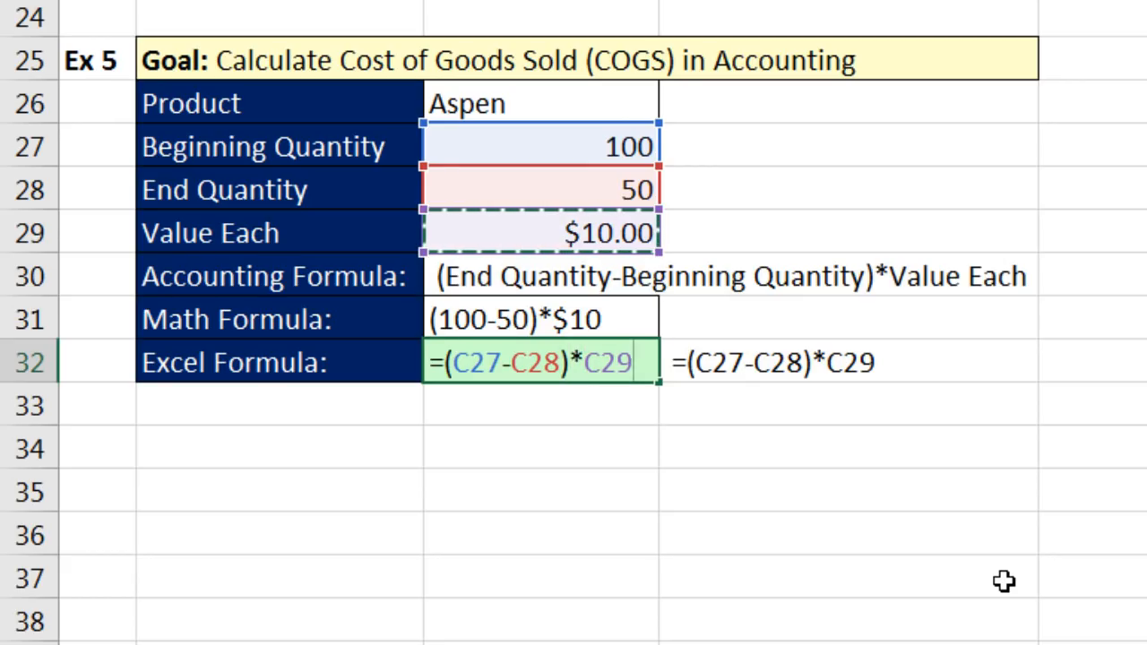
{"action": "key", "text": "Return"}
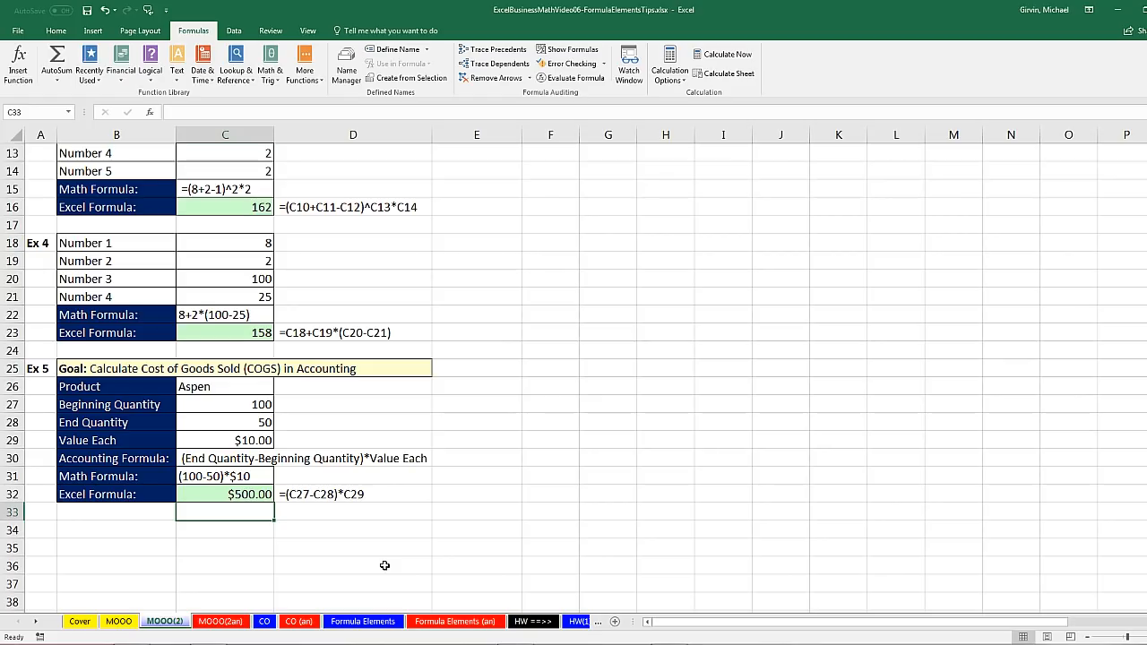
Open the CO sheet and examine the debit and credit columns and their totals in Ex 6.
{"action": "left_click", "coordinate": [265, 625]}
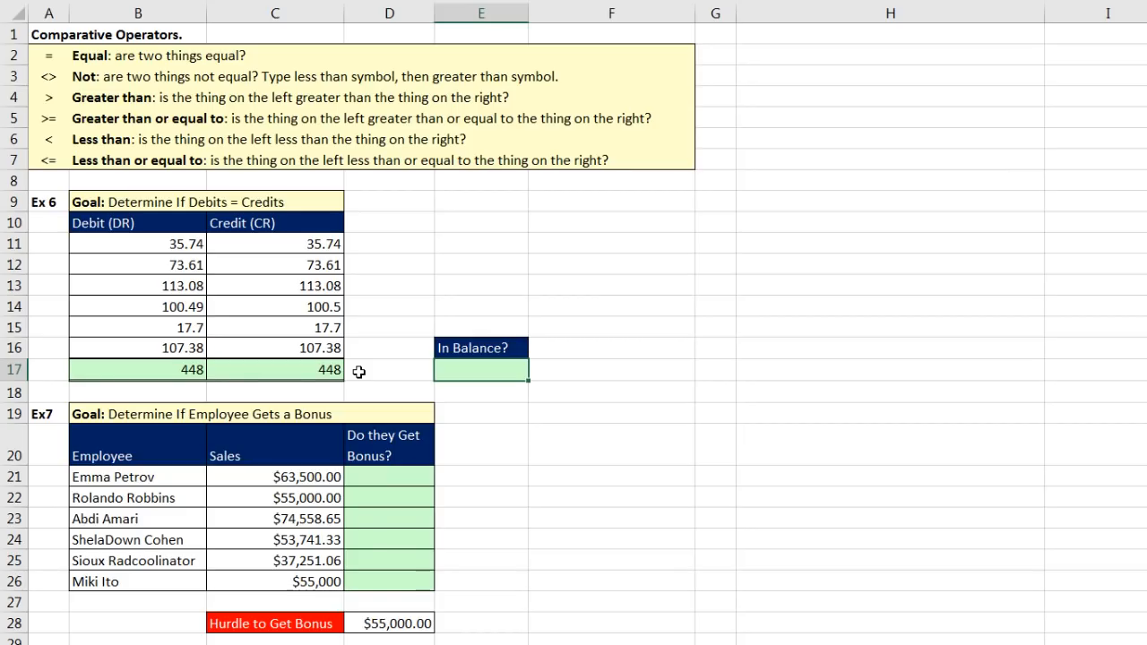
{"action": "left_click_drag", "start_coordinate": [156, 244], "coordinate": [161, 344]}
{"action": "left_click_drag", "start_coordinate": [260, 241], "coordinate": [262, 348]}
{"action": "left_click_drag", "start_coordinate": [167, 244], "coordinate": [178, 350]}
{"action": "left_click_drag", "start_coordinate": [266, 238], "coordinate": [266, 348]}
{"action": "left_click", "coordinate": [154, 246]}
{"action": "left_click", "coordinate": [156, 225]}
{"action": "left_click", "coordinate": [258, 230]}
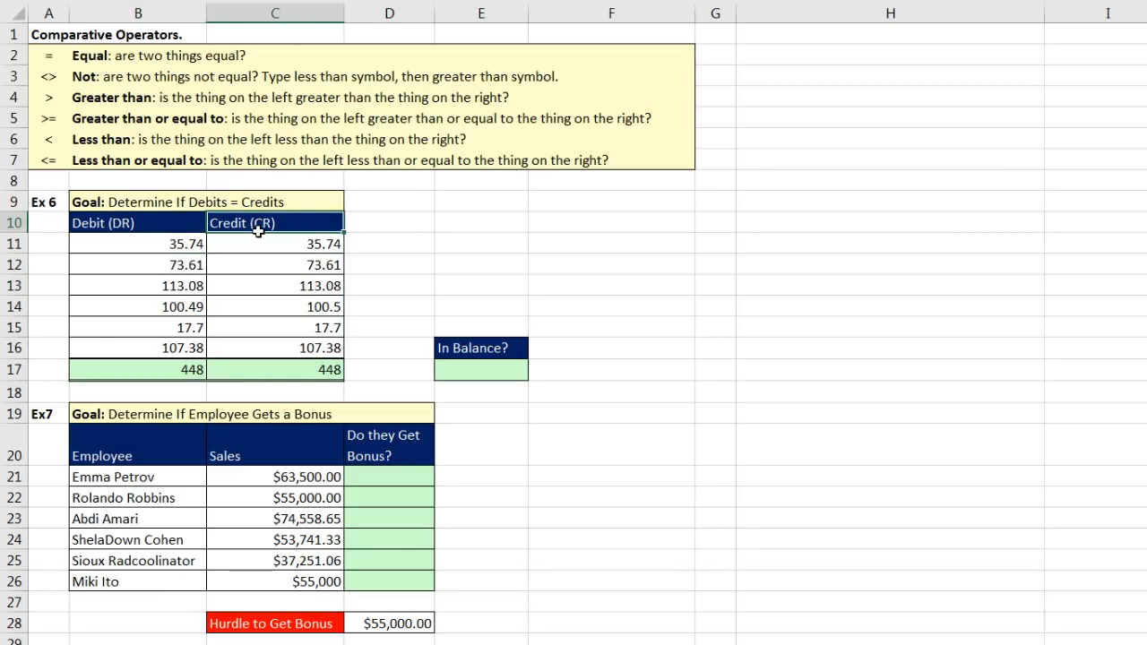
{"action": "left_click", "coordinate": [184, 371]}
{"action": "left_click", "coordinate": [269, 367]}
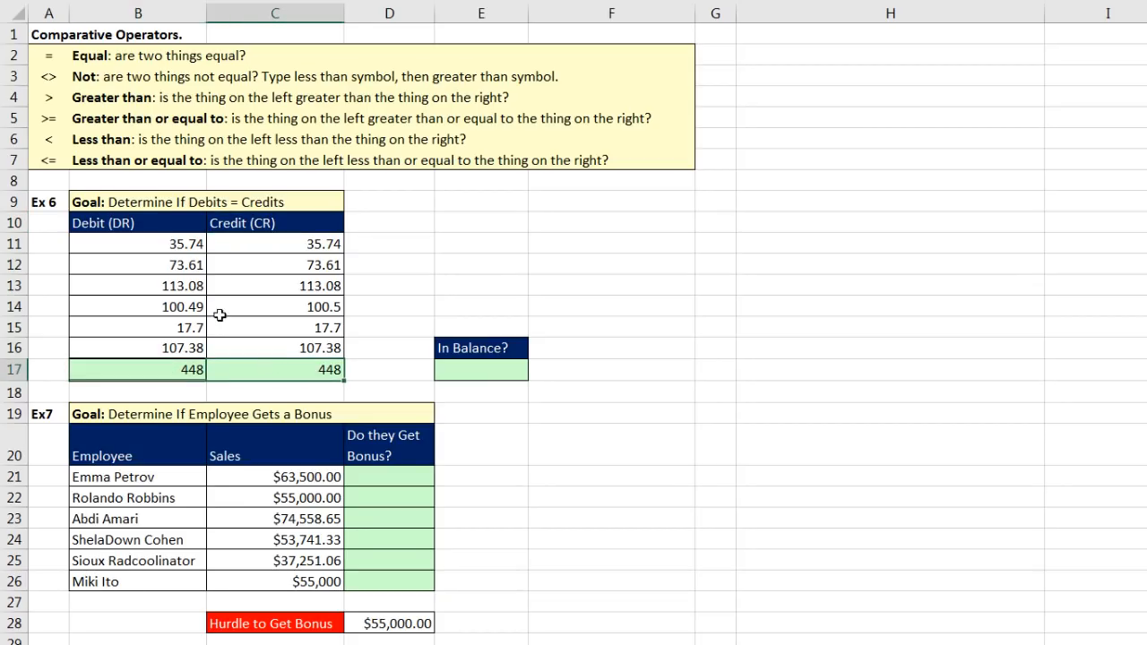
{"action": "left_click", "coordinate": [187, 368]}
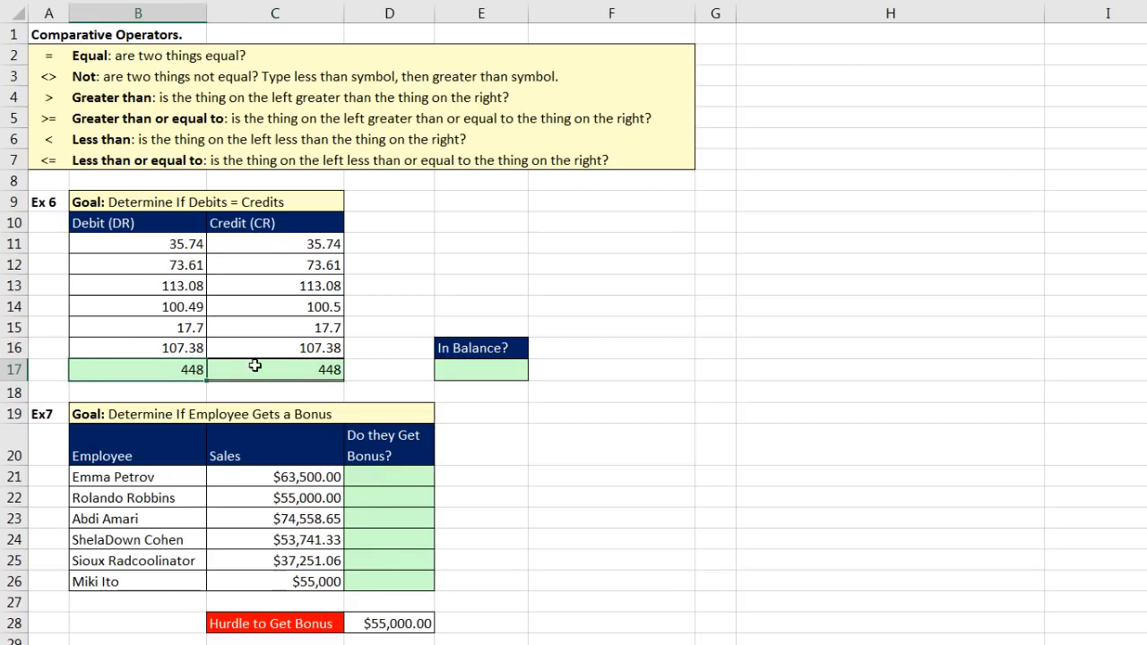
{"action": "left_click", "coordinate": [265, 370]}
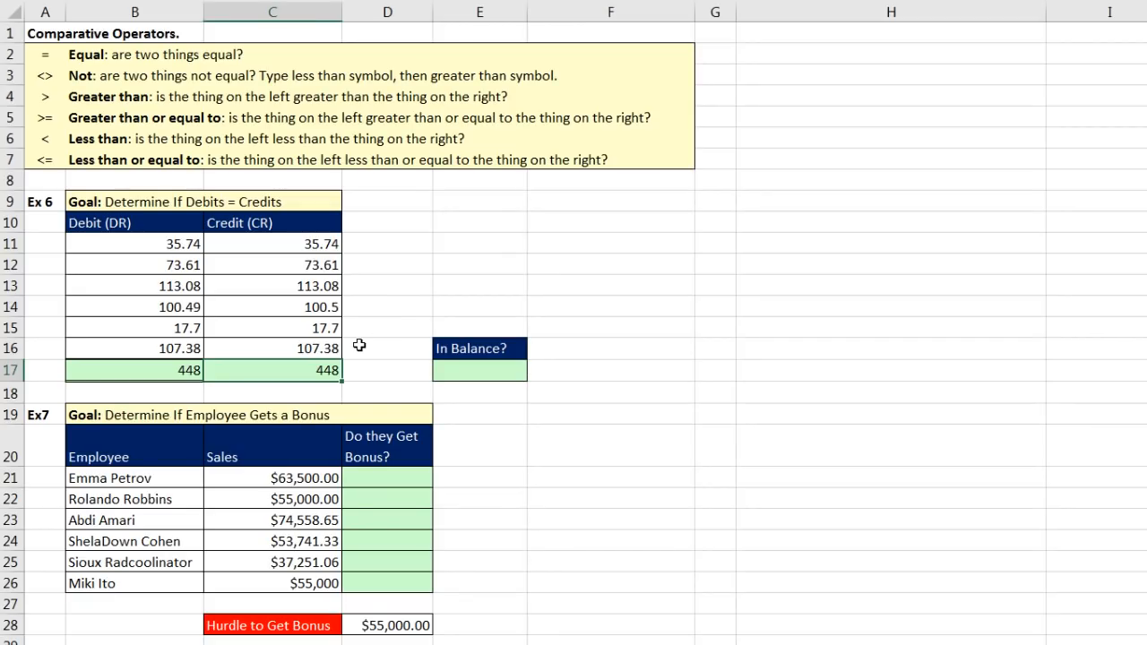
Enter the formula =B17=C17 in the In Balance? cell E17 to compare the debit and credit totals.
{"action": "left_click", "coordinate": [455, 368]}
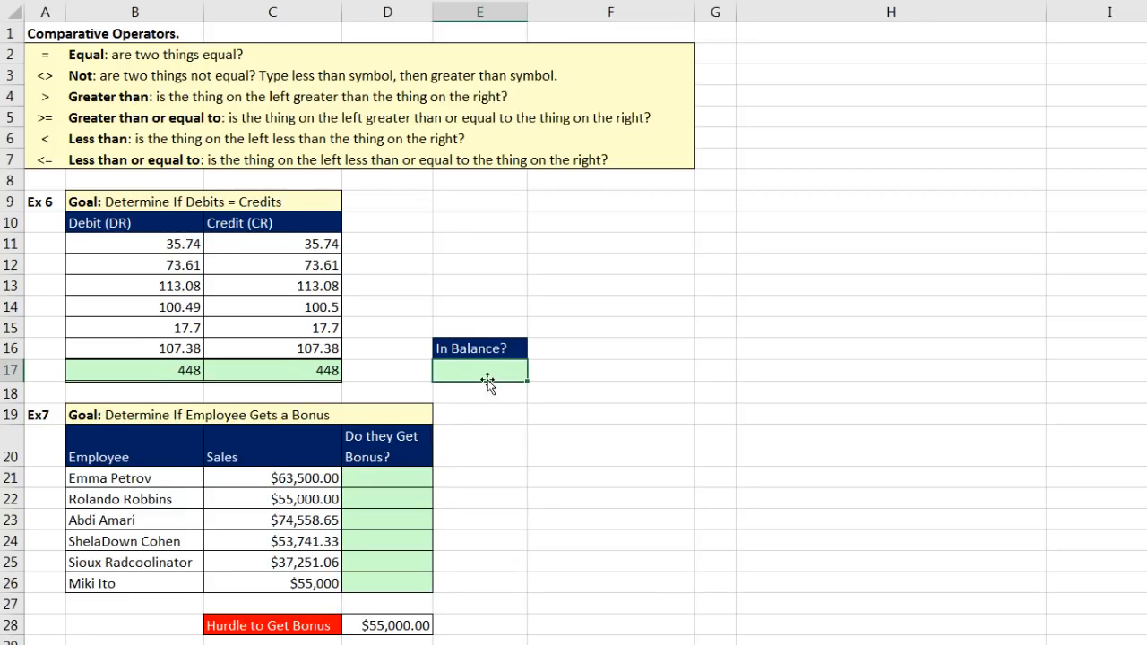
{"action": "type", "text": "="}
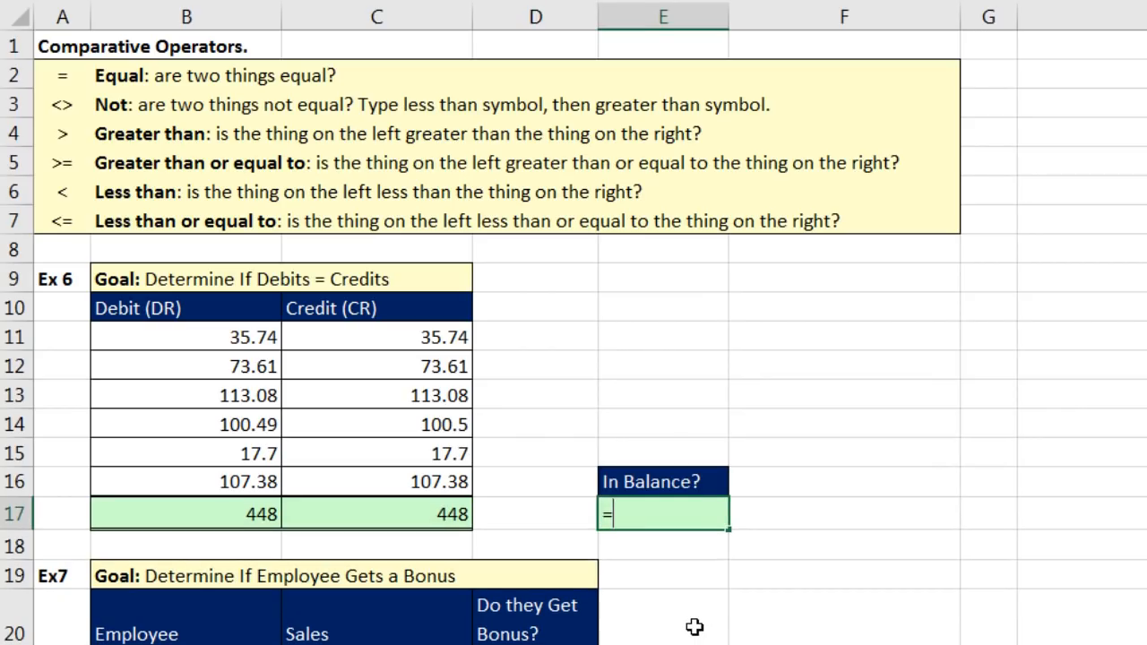
{"action": "key", "text": "Left"}
{"action": "key", "text": "Left"}
{"action": "key", "text": "Left"}
{"action": "key", "text": "Left"}
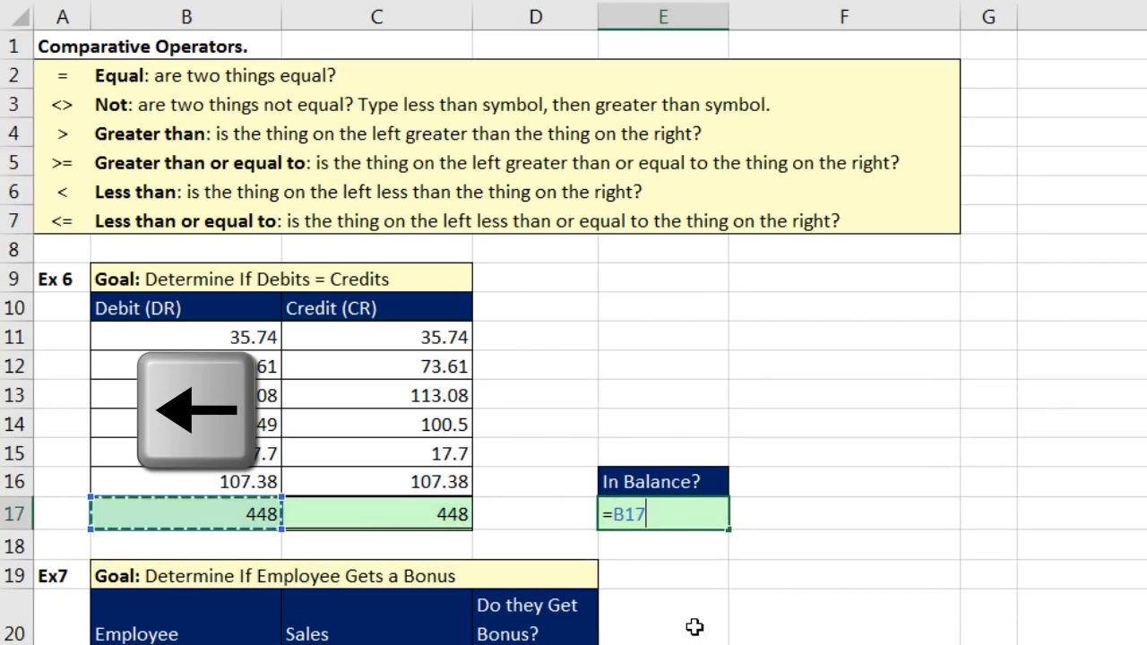
{"action": "key", "text": "Right"}
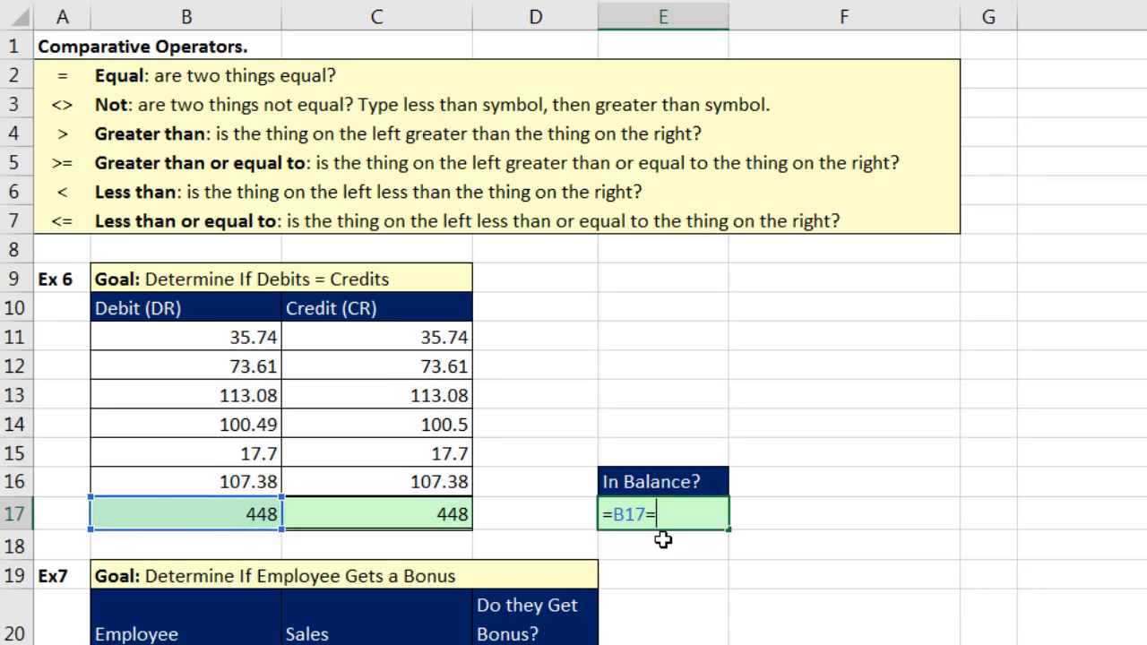
{"action": "key", "text": "Left"}
{"action": "key", "text": "Left"}
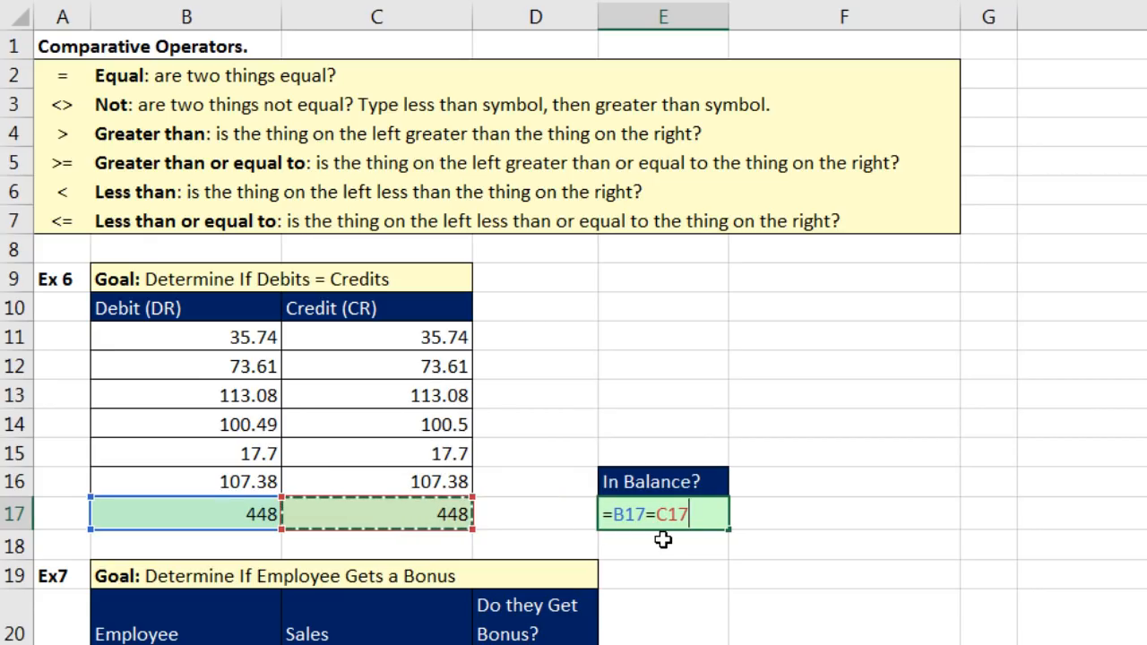
{"action": "key", "text": "Return"}
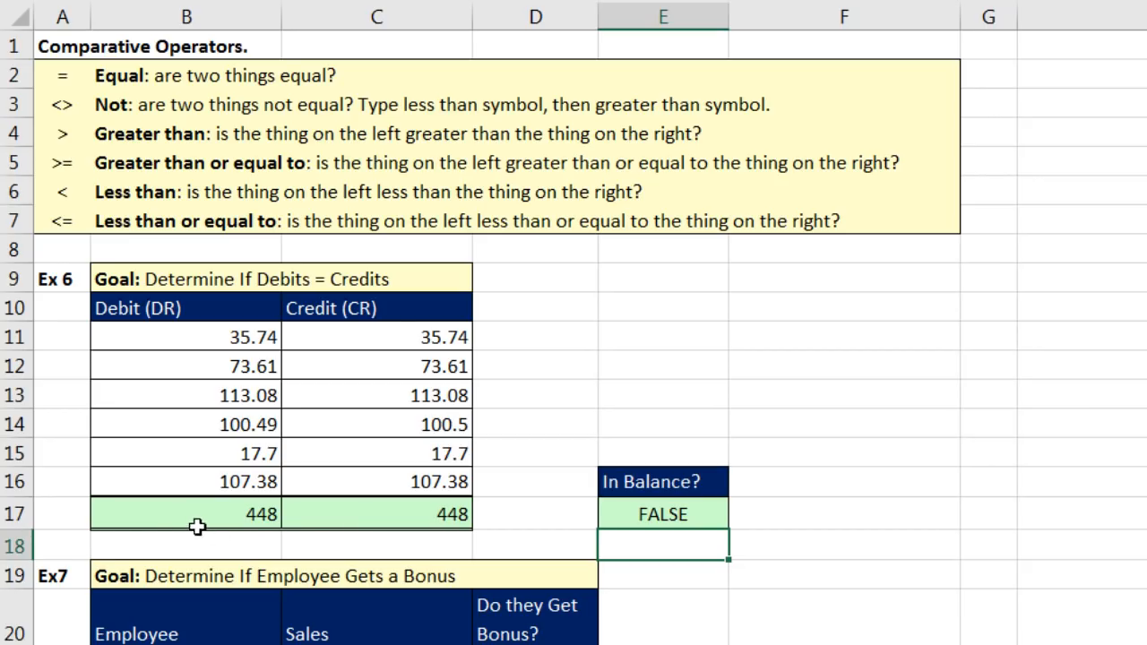
Increase the displayed decimals of the debit and credit totals in B17:C17 to two places.
{"action": "left_click_drag", "start_coordinate": [170, 520], "coordinate": [363, 515]}
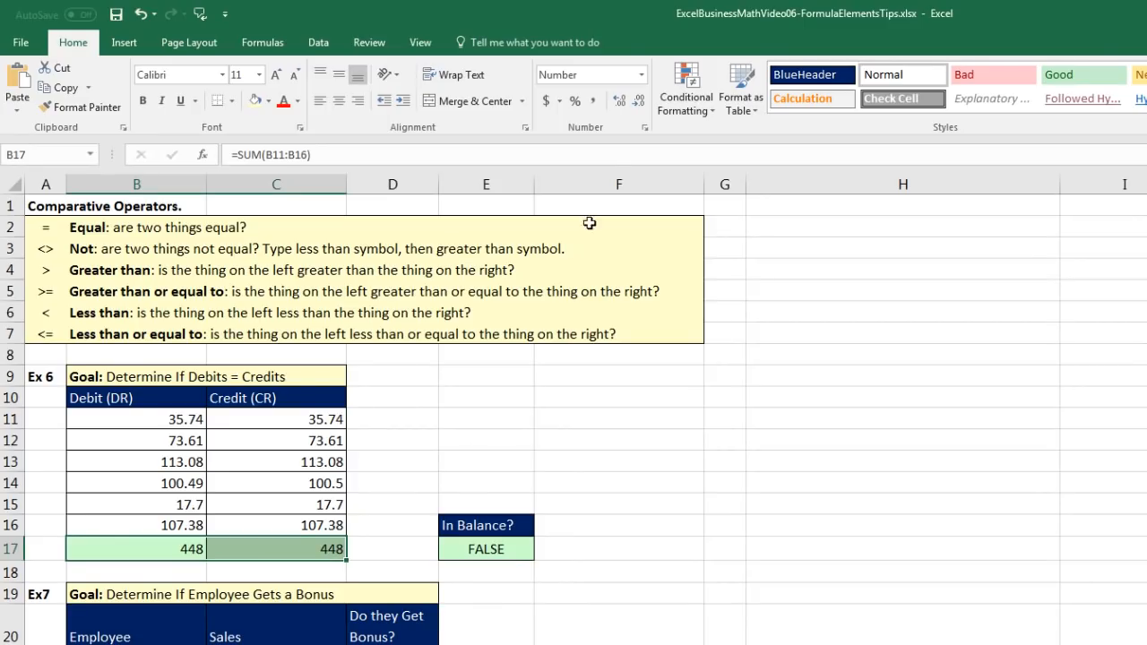
{"action": "left_click", "coordinate": [627, 102]}
{"action": "left_click", "coordinate": [627, 102]}
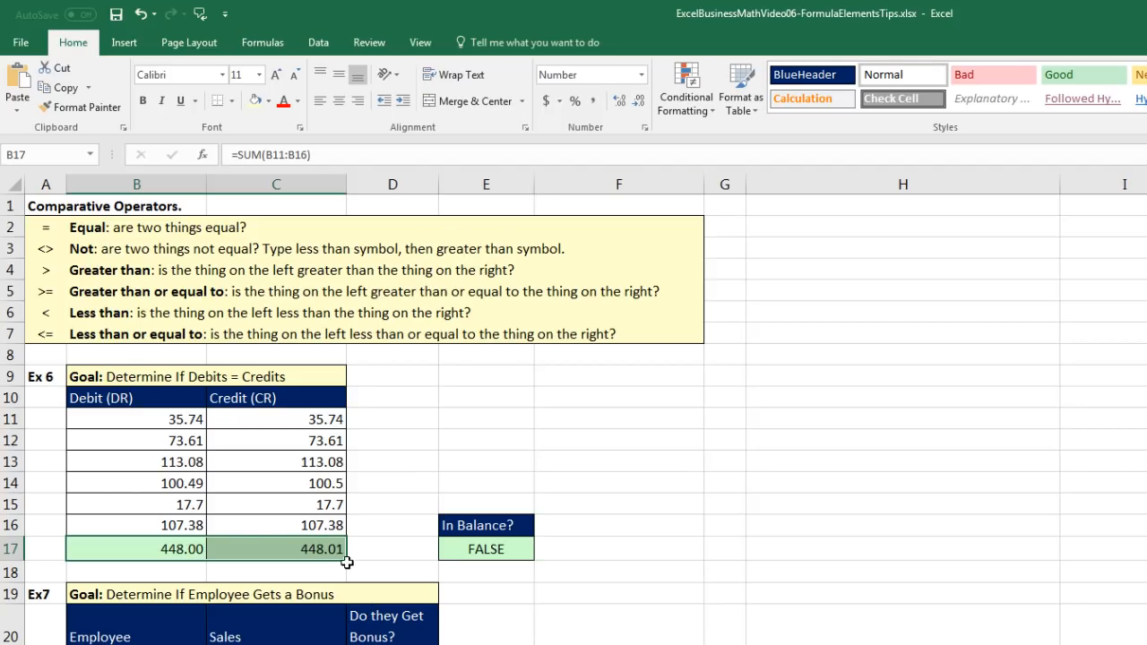
Compare the debit entry in B14 with the credit entry in C14.
{"action": "left_click", "coordinate": [185, 485]}
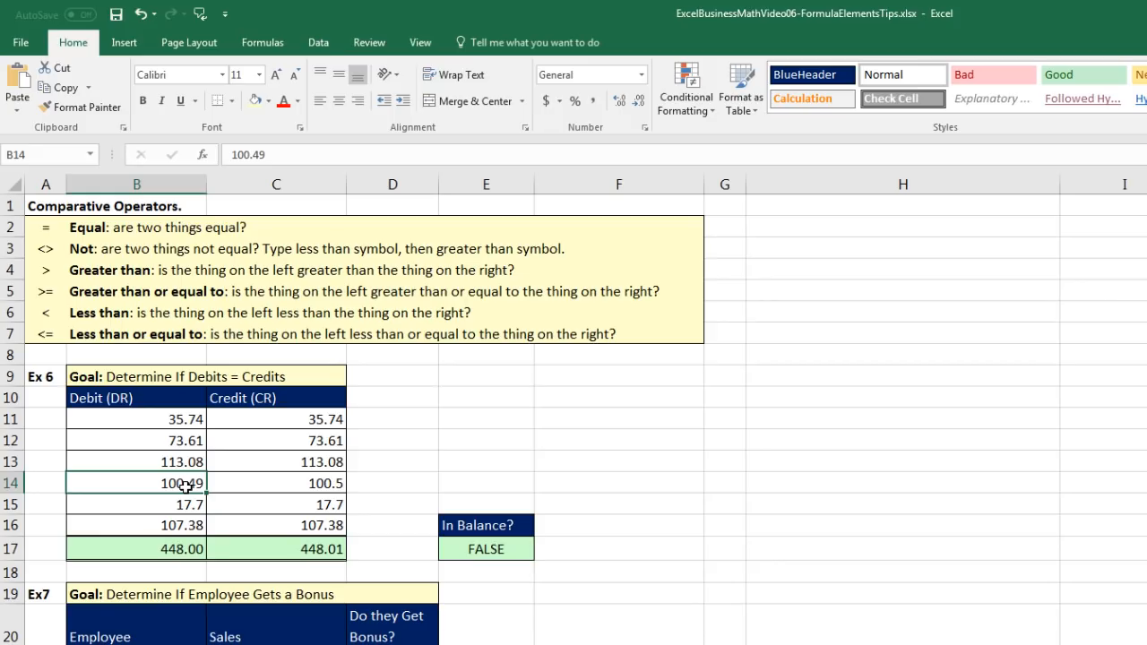
{"action": "left_click", "coordinate": [281, 483]}
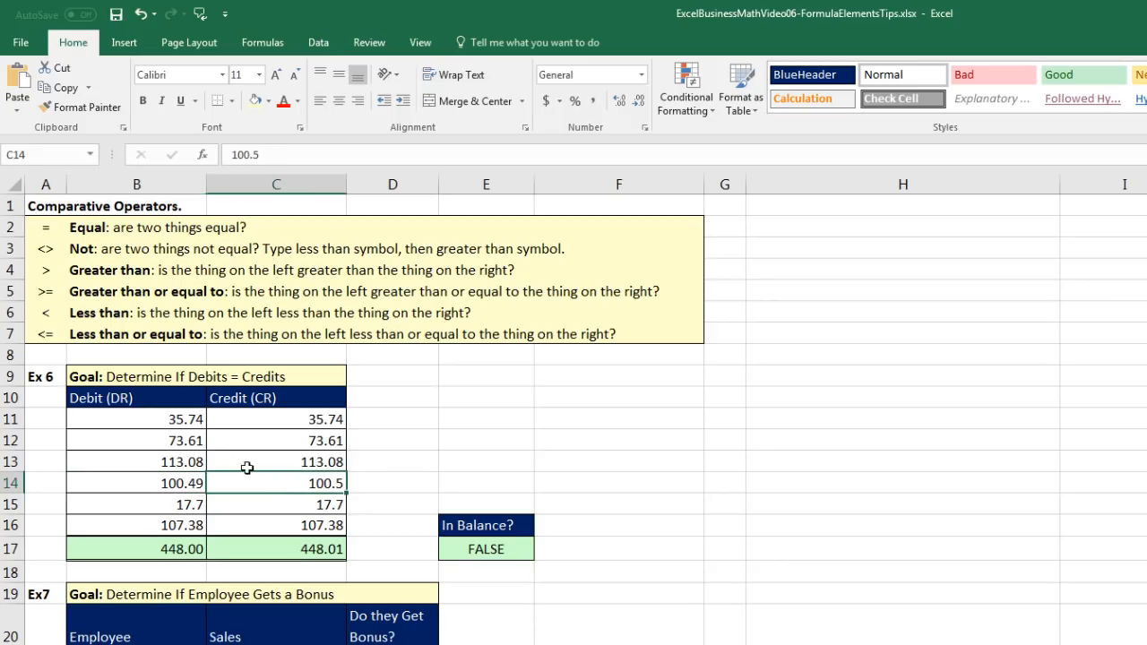
{"action": "left_click", "coordinate": [194, 482]}
{"action": "left_click", "coordinate": [278, 487]}
{"action": "left_click", "coordinate": [189, 480]}
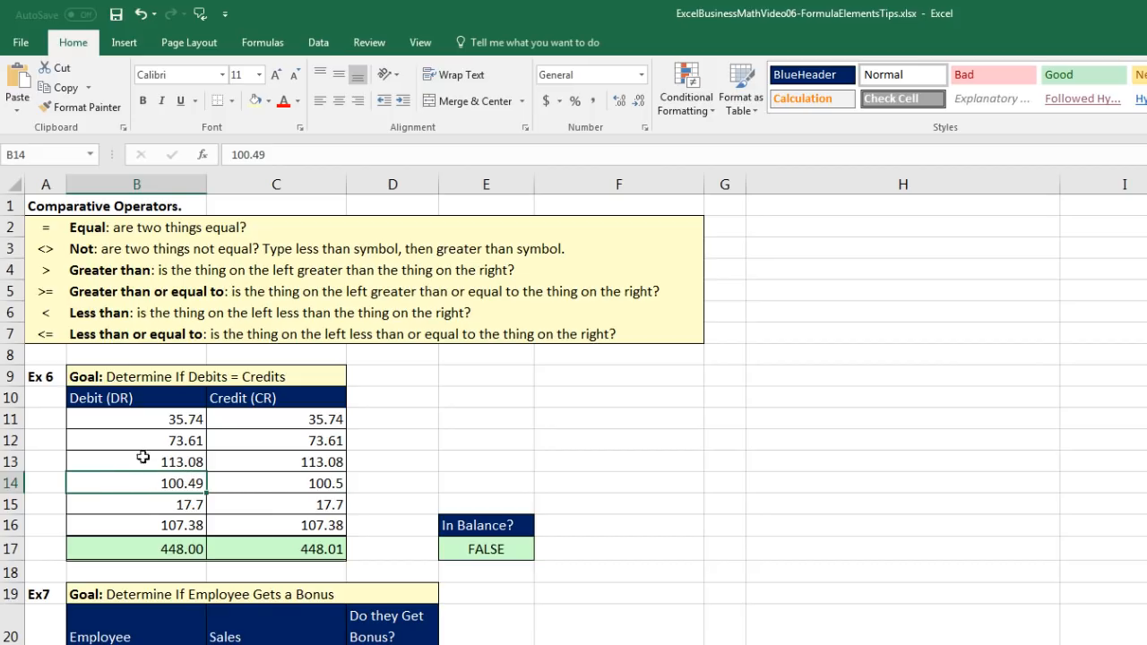
{"action": "left_click", "coordinate": [270, 485]}
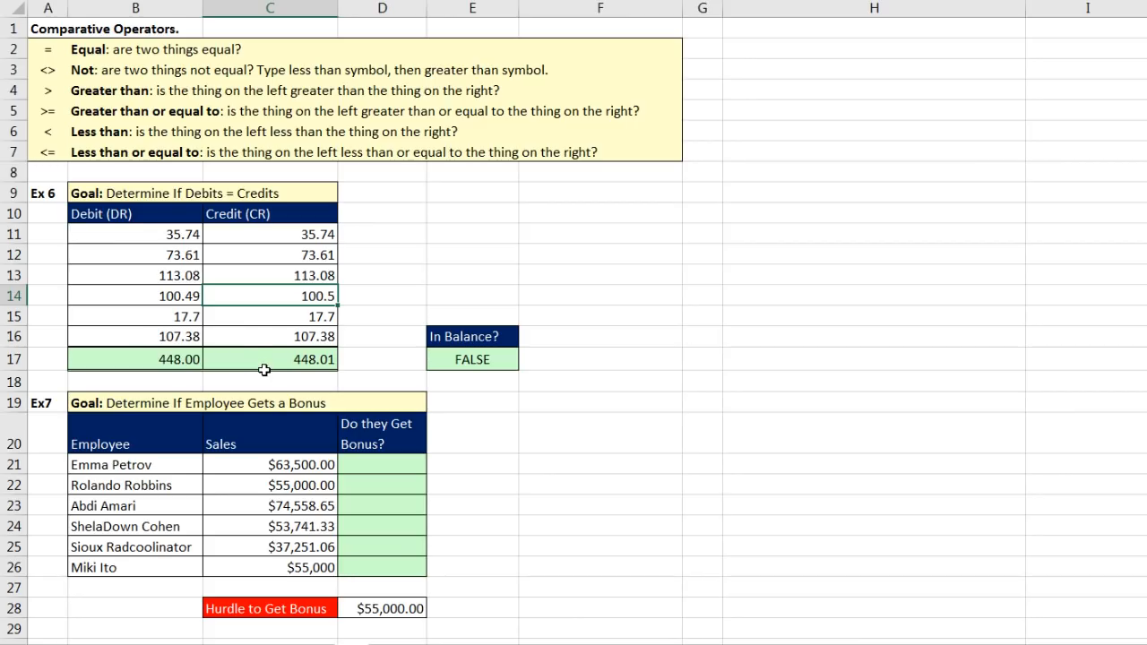
Examine the employee, sales and bonus cells of the Ex 7 table against the hurdle to get a bonus.
{"action": "left_click", "coordinate": [384, 468]}
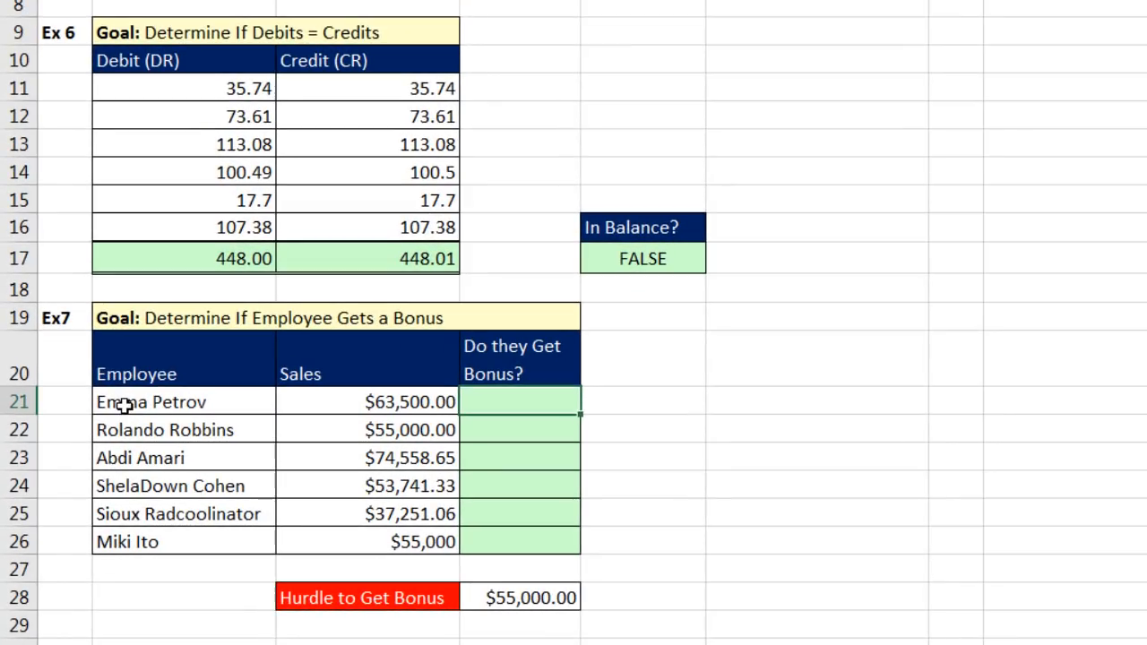
{"action": "left_click", "coordinate": [125, 422]}
{"action": "left_click", "coordinate": [314, 400]}
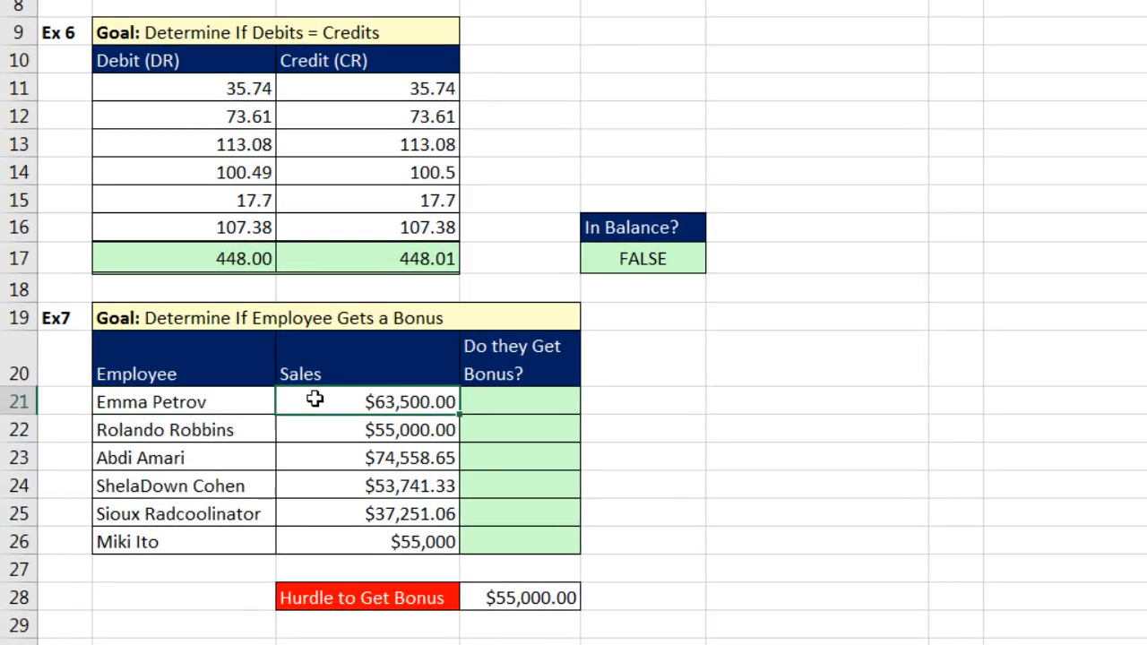
{"action": "left_click", "coordinate": [182, 430]}
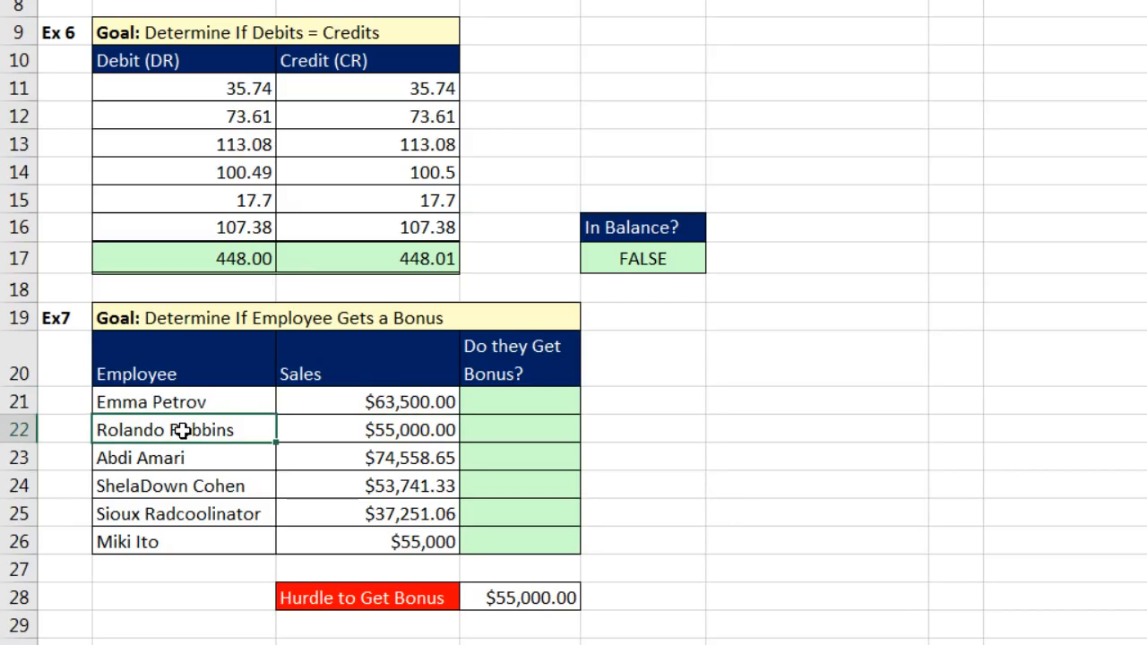
{"action": "left_click", "coordinate": [379, 430]}
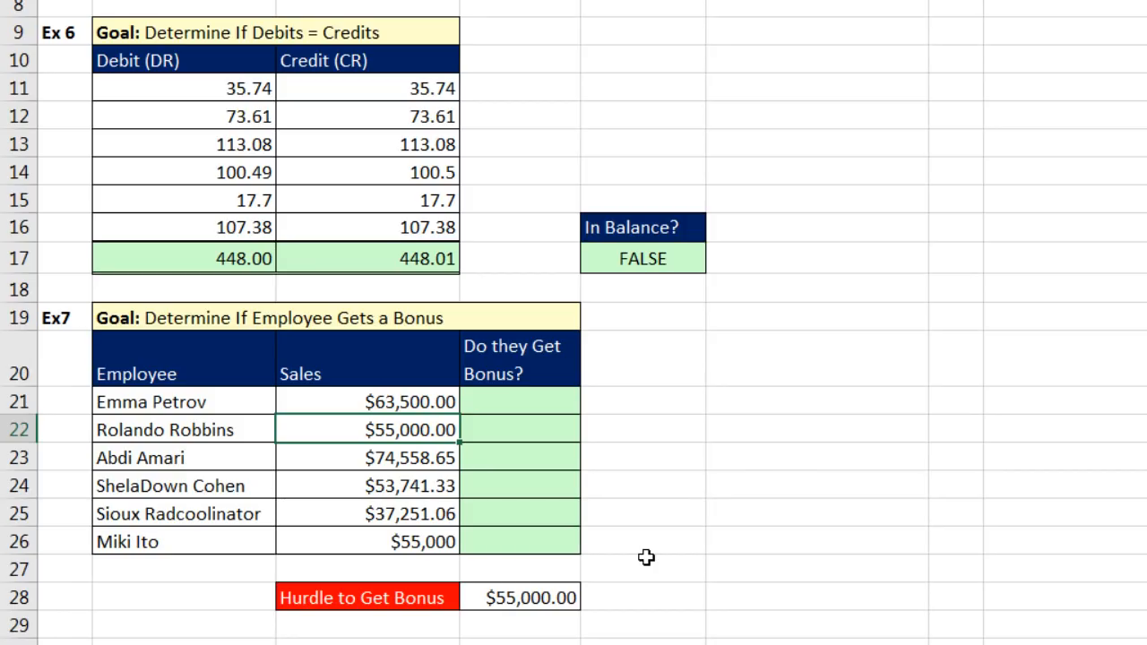
{"action": "left_click", "coordinate": [509, 405]}
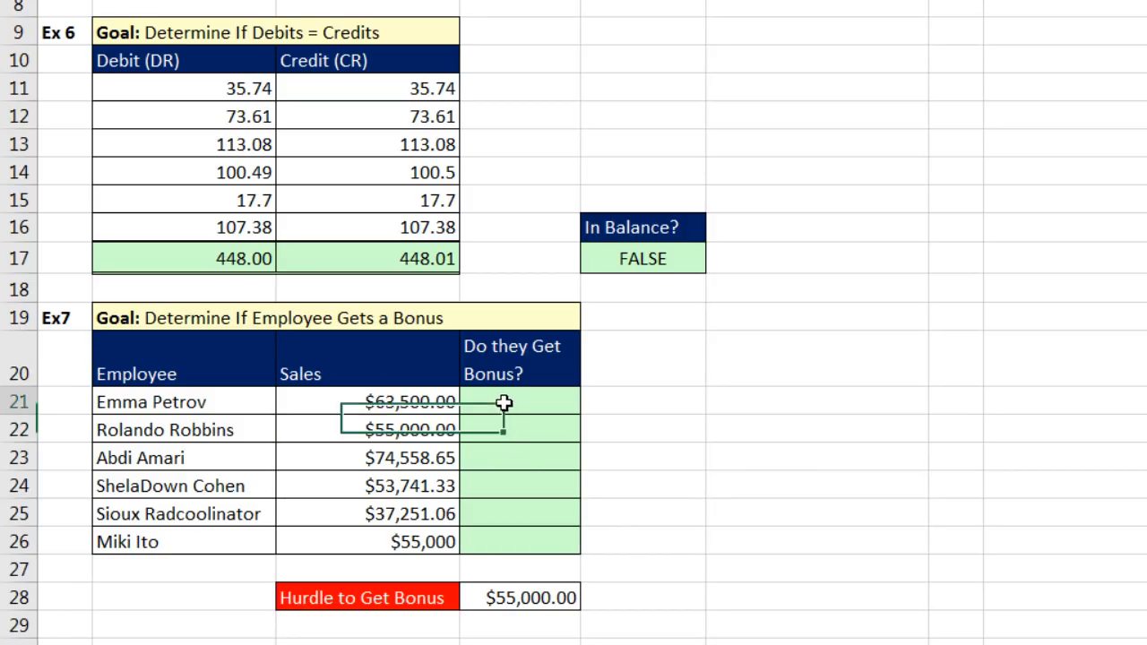
{"action": "left_click", "coordinate": [501, 437]}
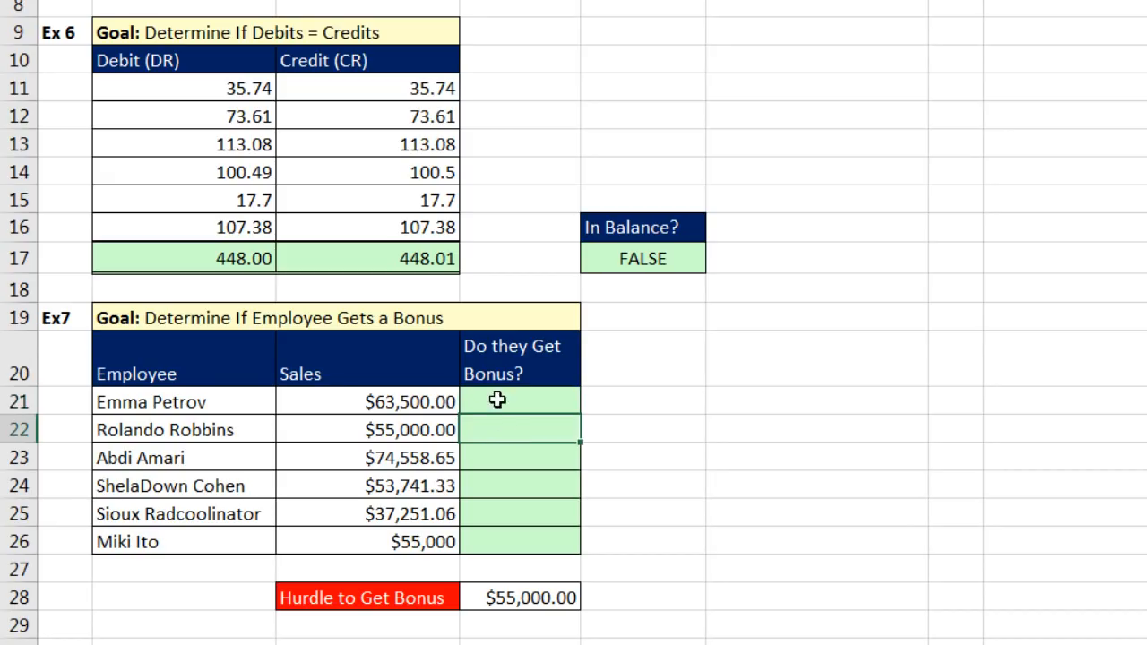
{"action": "left_click", "coordinate": [522, 456]}
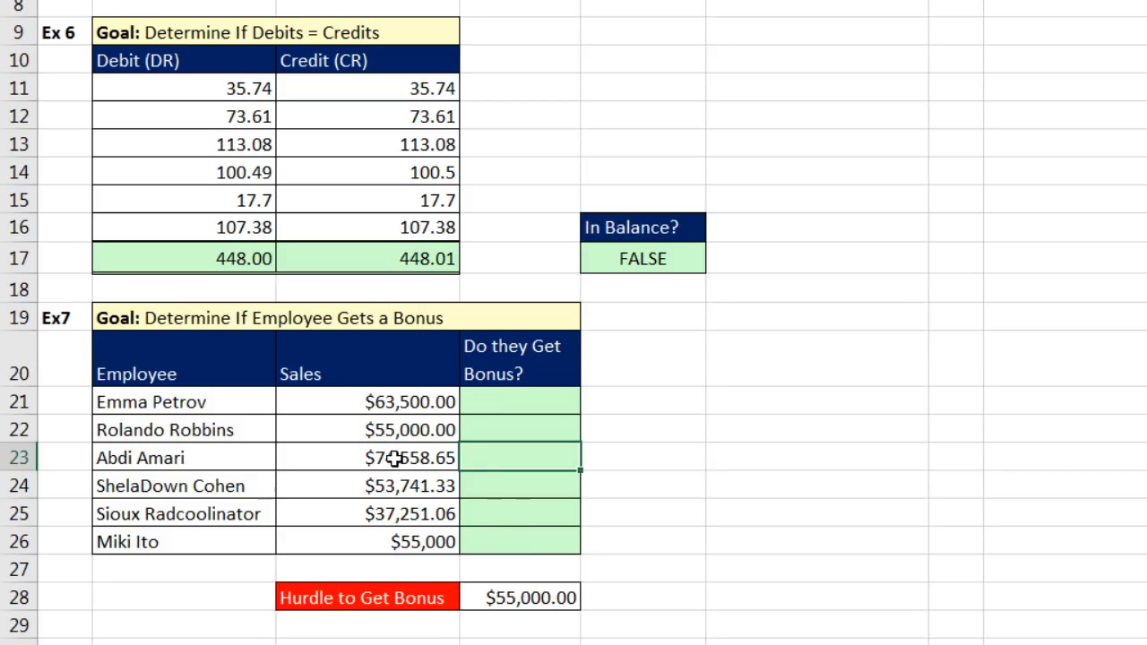
{"action": "left_click", "coordinate": [513, 524]}
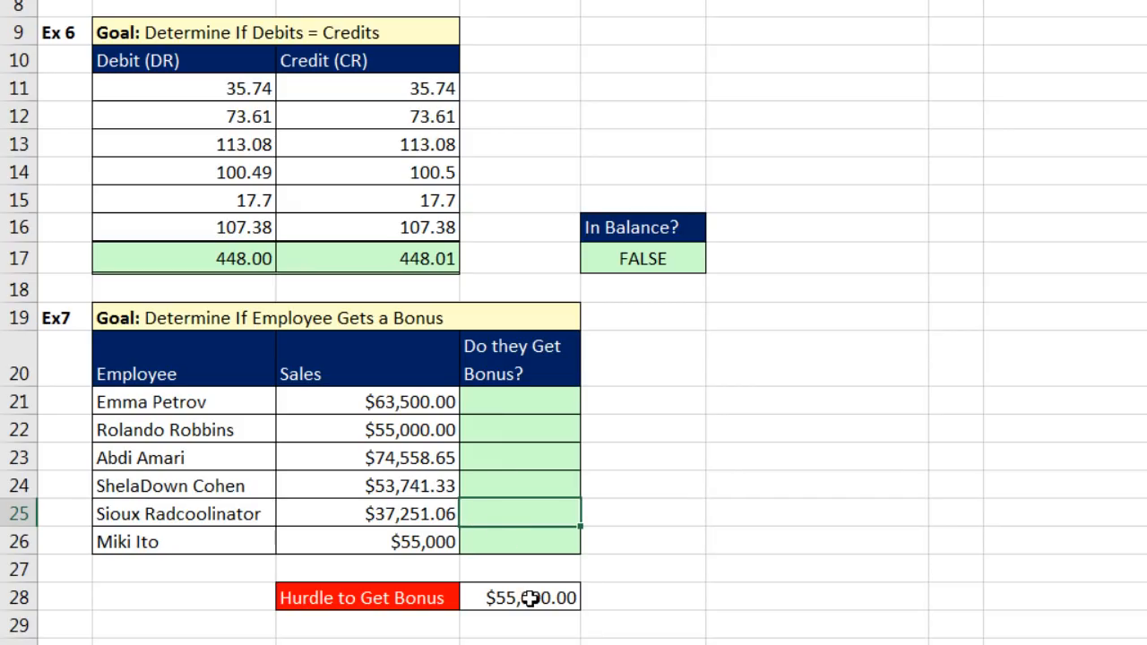
Enter the formula =C21>=$D$28 in the first Do they Get Bonus? cell, D21, locking the hurdle reference as absolute.
{"action": "left_click", "coordinate": [532, 407]}
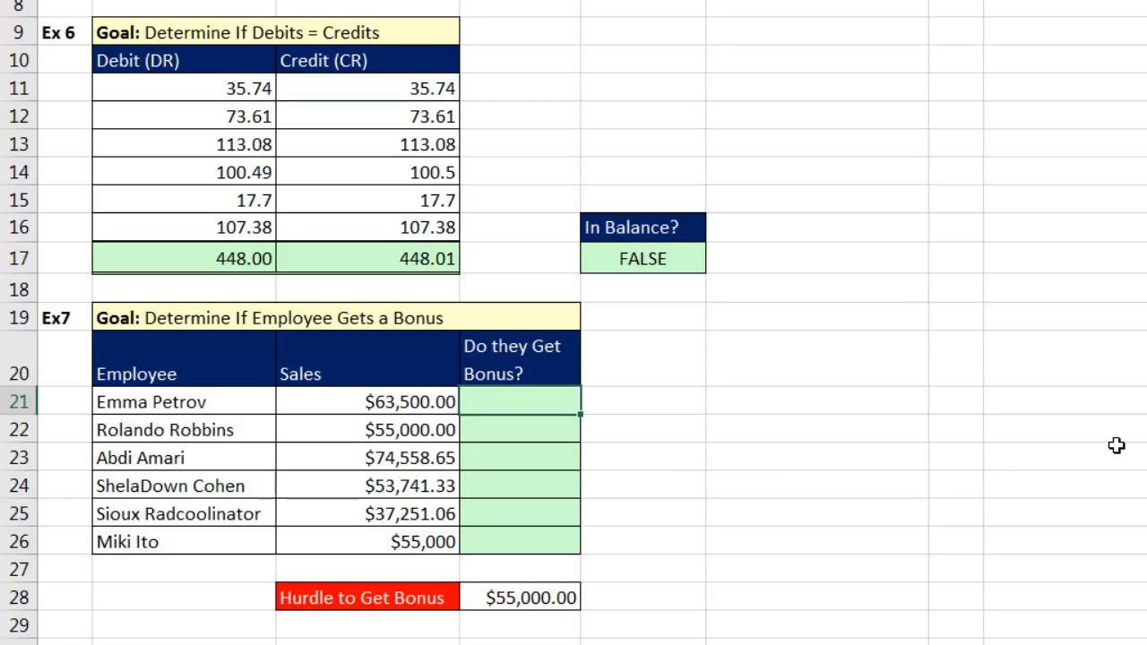
{"action": "key", "text": "F2"}
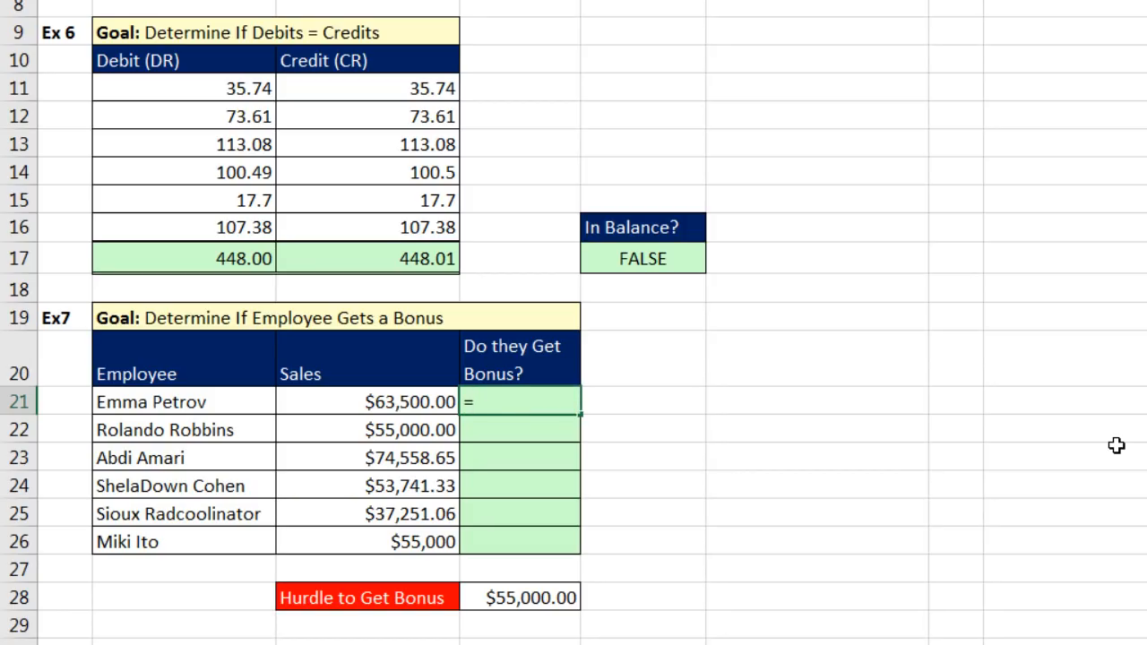
{"action": "type", "text": "="}
{"action": "key", "text": "Left"}
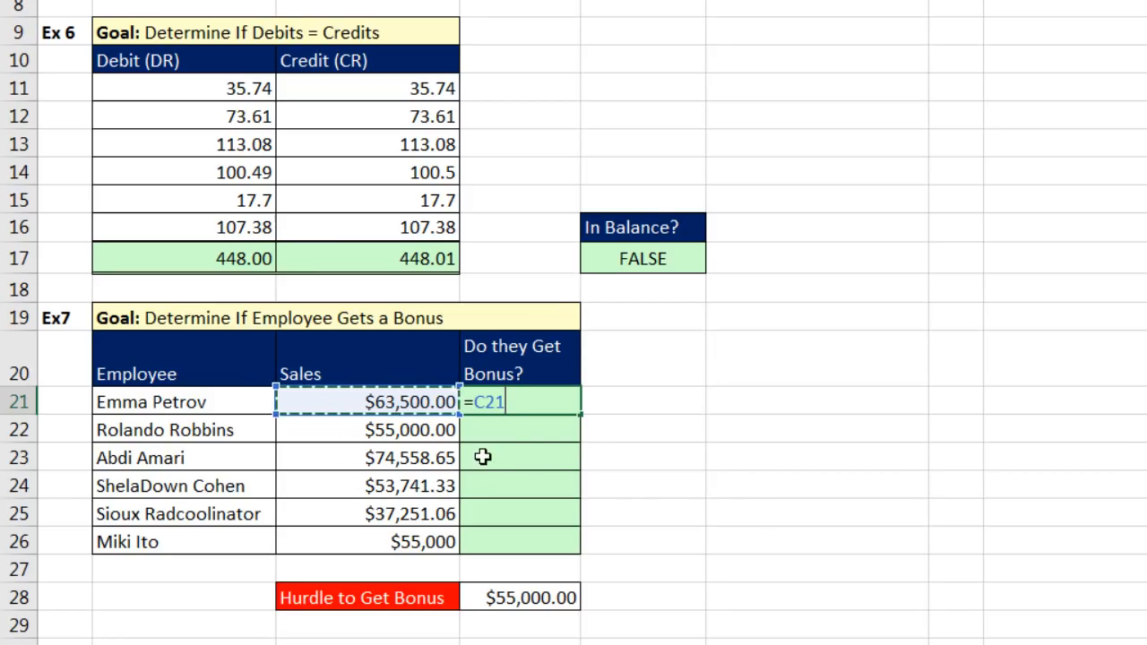
{"action": "type", "text": ">="}
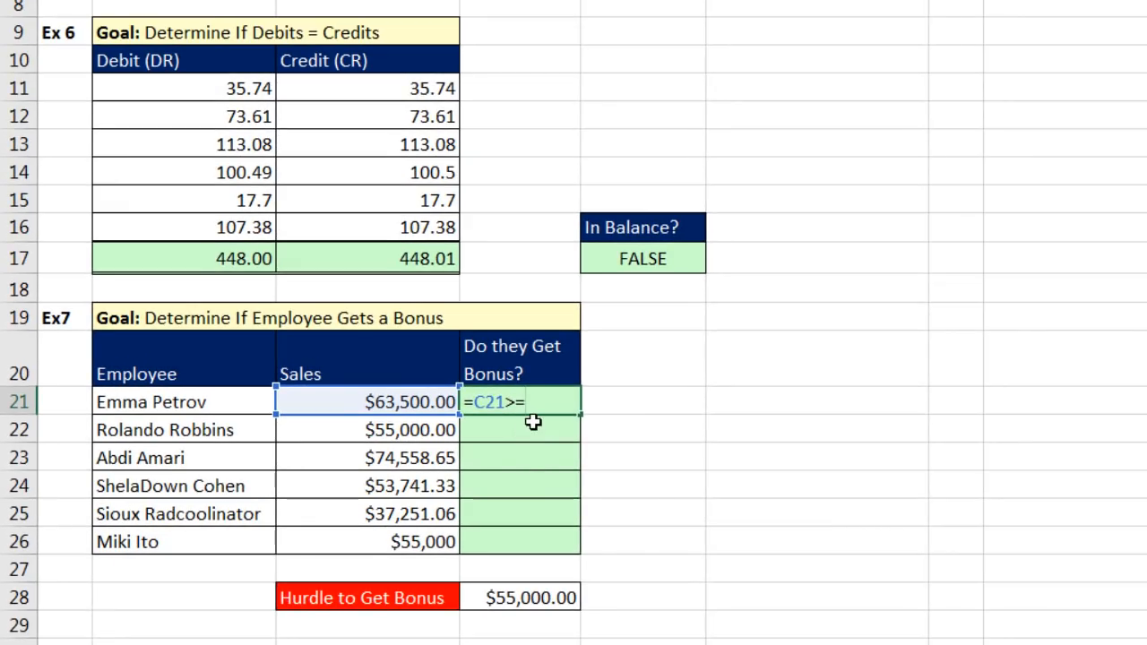
{"action": "left_click", "coordinate": [533, 602]}
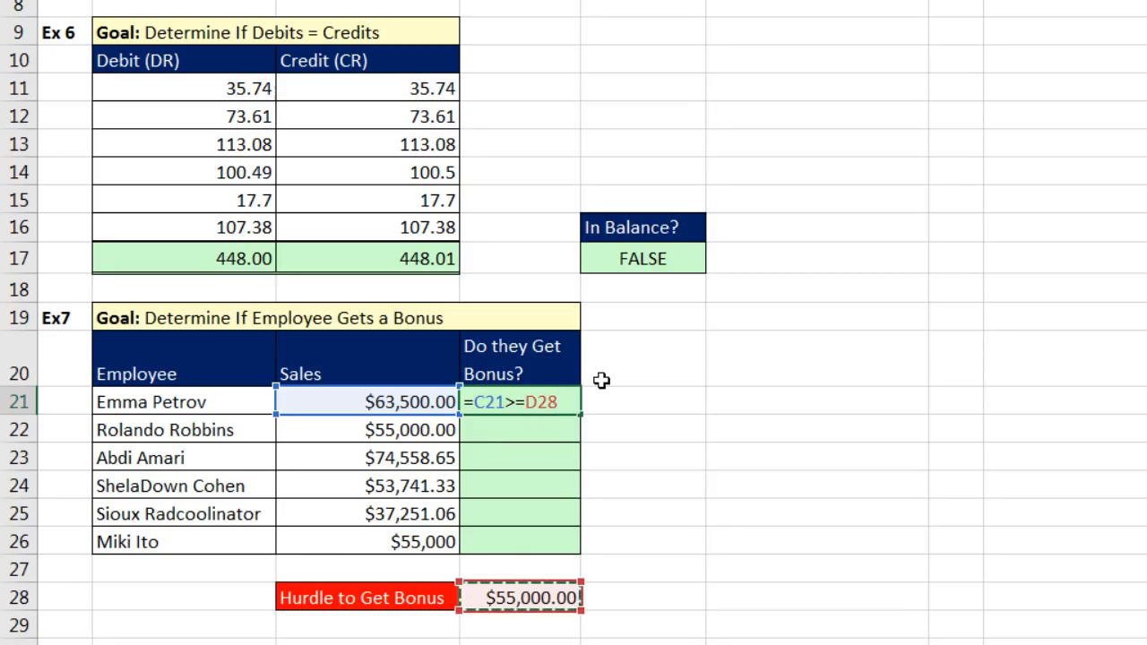
{"action": "key", "text": "F4"}
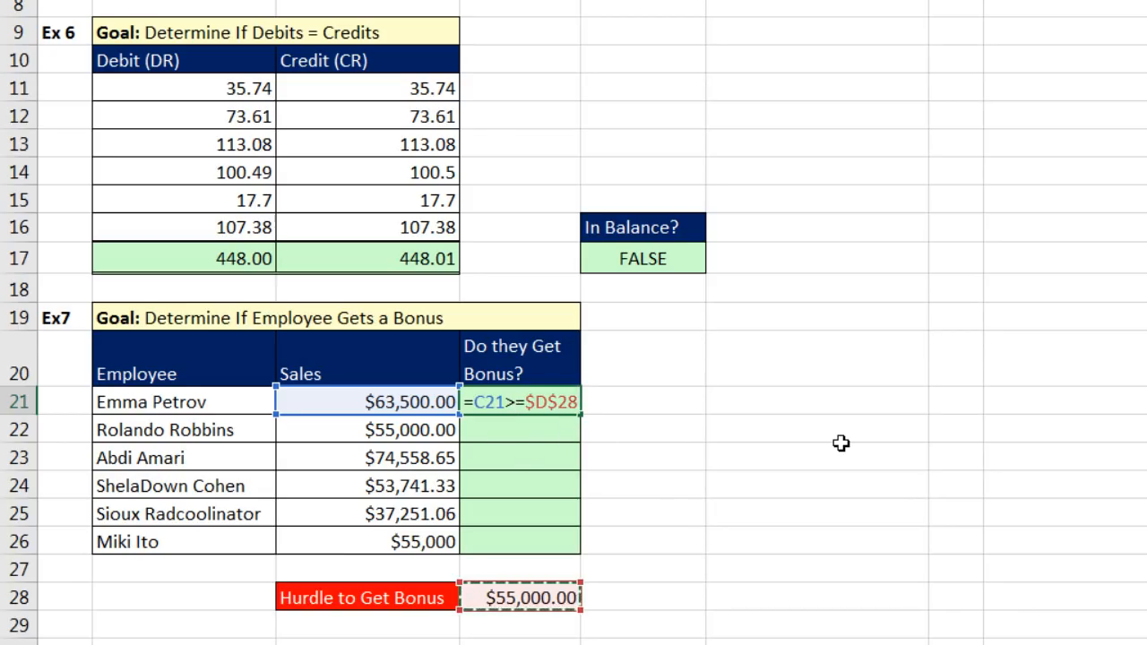
{"action": "key", "text": "ctrl+Return"}
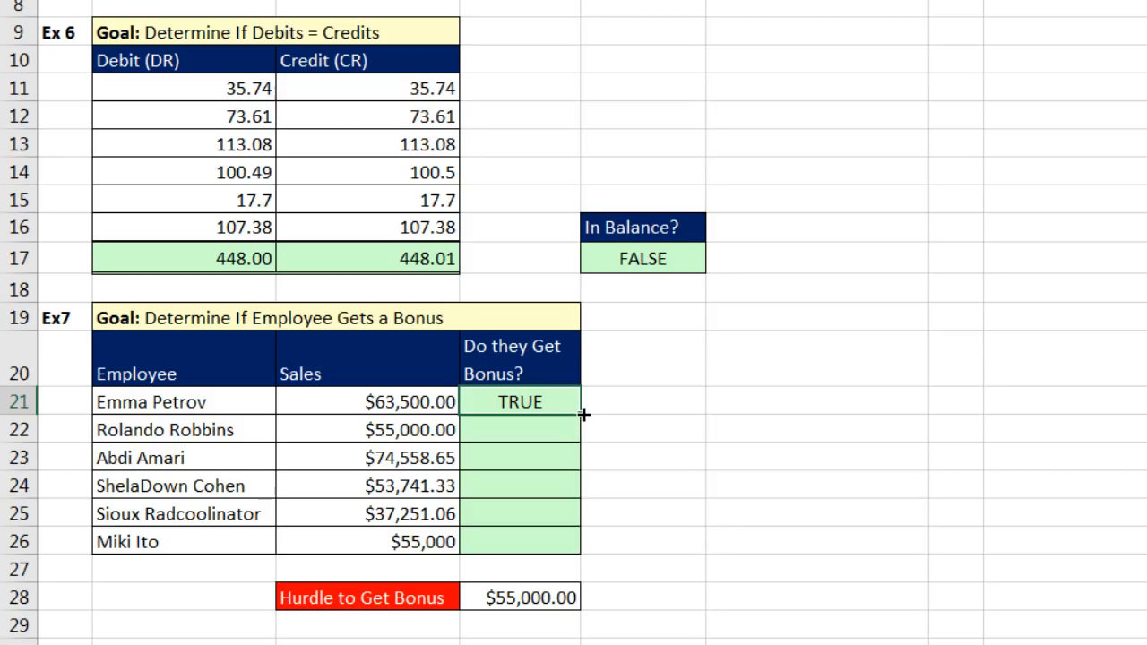
Copy the bonus formula from D21 down through D26 and verify the cell references in the last row's formula.
{"action": "double_click", "coordinate": [577, 413]}
{"action": "left_click", "coordinate": [555, 543]}
{"action": "key", "text": "F2"}
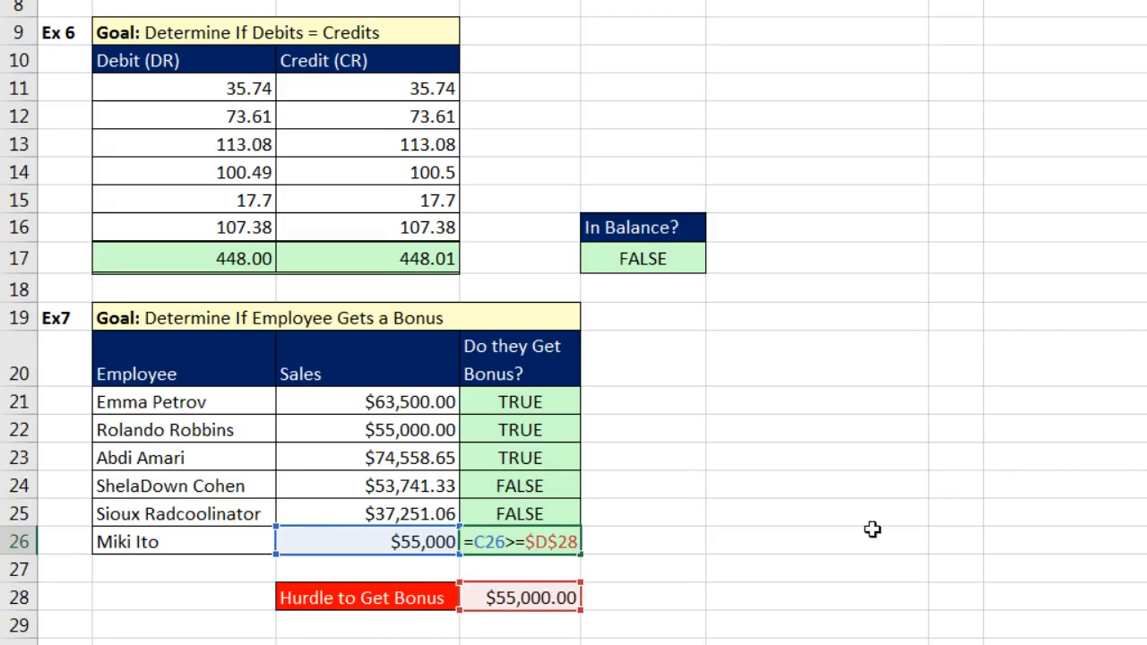
{"action": "key", "text": "ctrl+Return"}
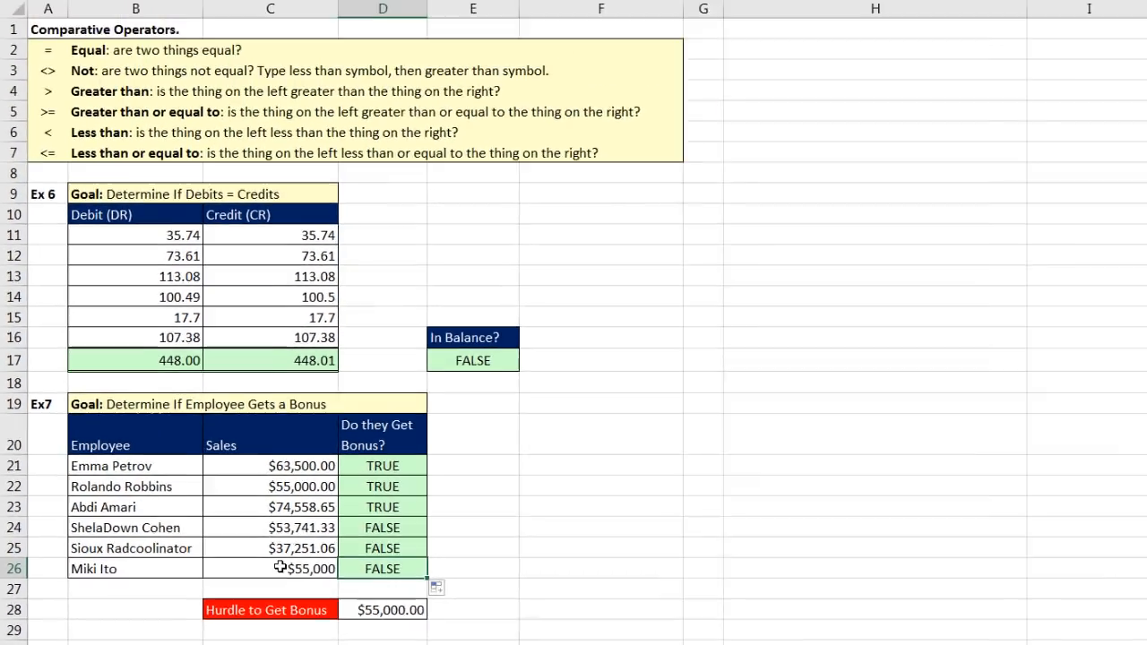
Increase the displayed decimals of the last employee's sales figure in C26 to two places.
{"action": "left_click", "coordinate": [424, 541]}
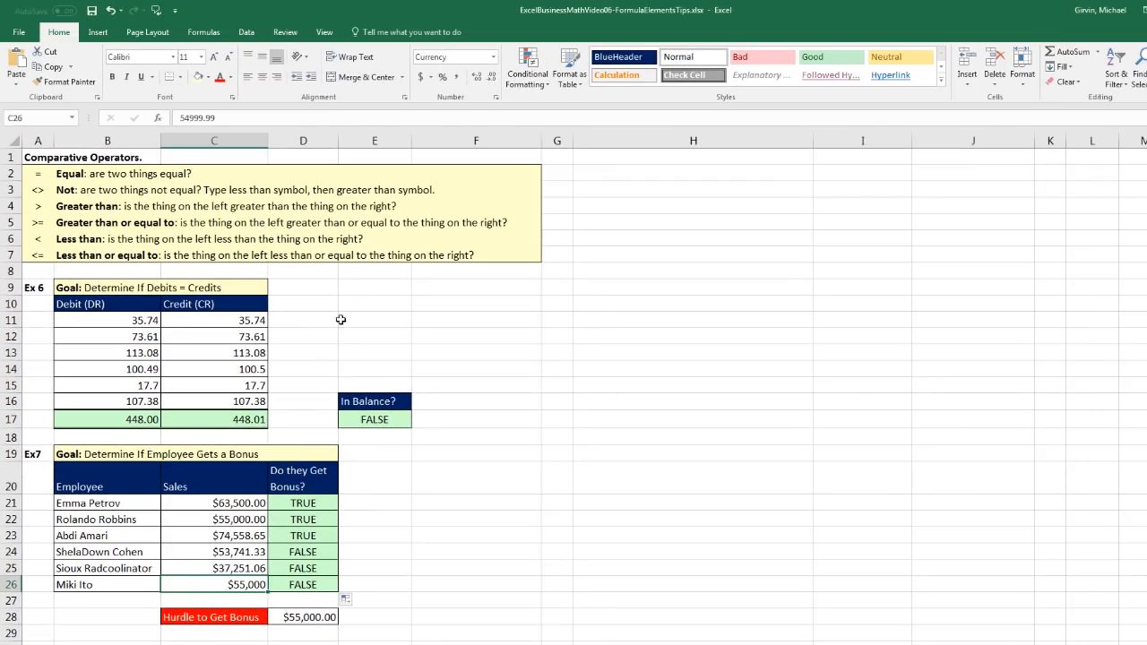
{"action": "left_click", "coordinate": [474, 78]}
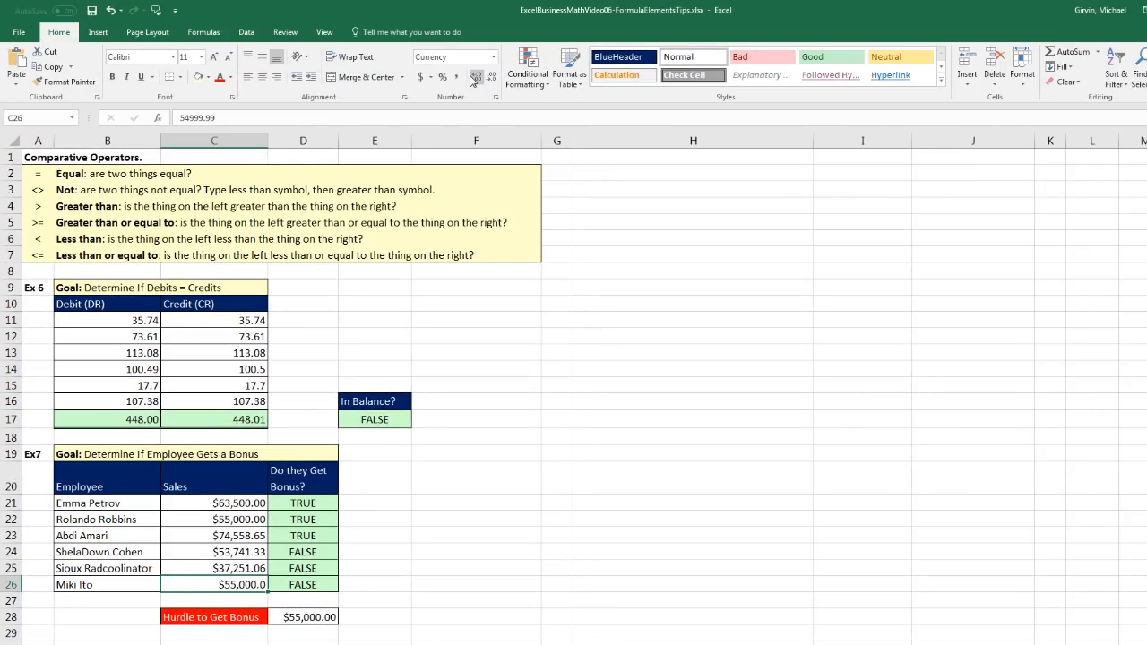
{"action": "left_click", "coordinate": [474, 78]}
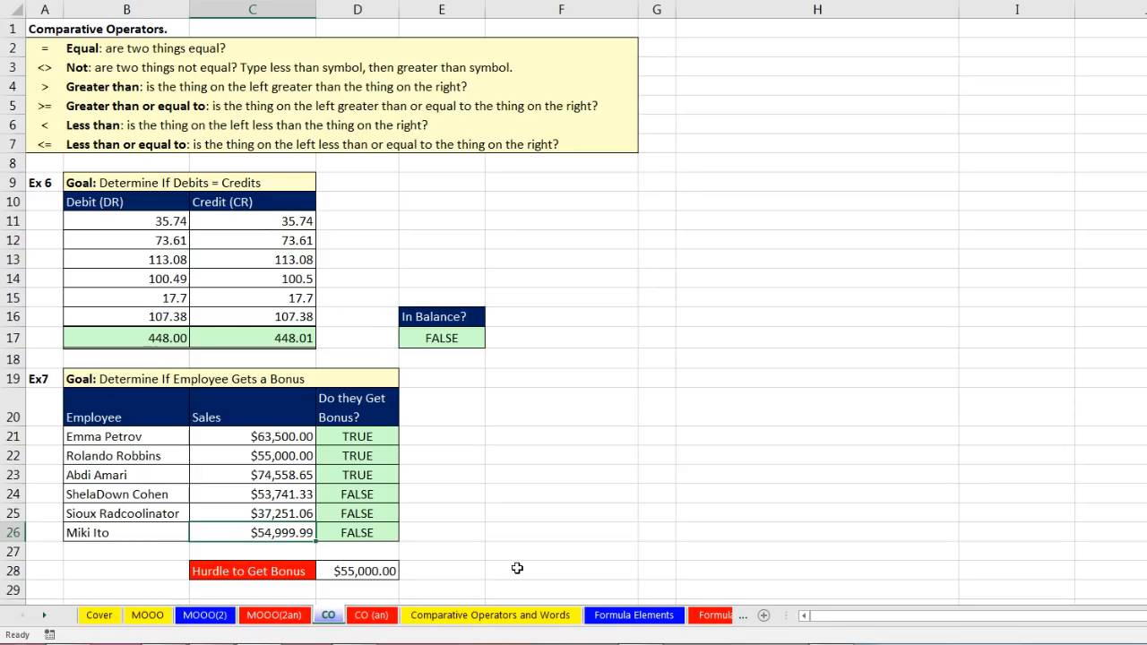
Review the bonus formula in D21 and compare the sales amounts in C21 and C26 with the hurdle.
{"action": "left_click", "coordinate": [384, 441]}
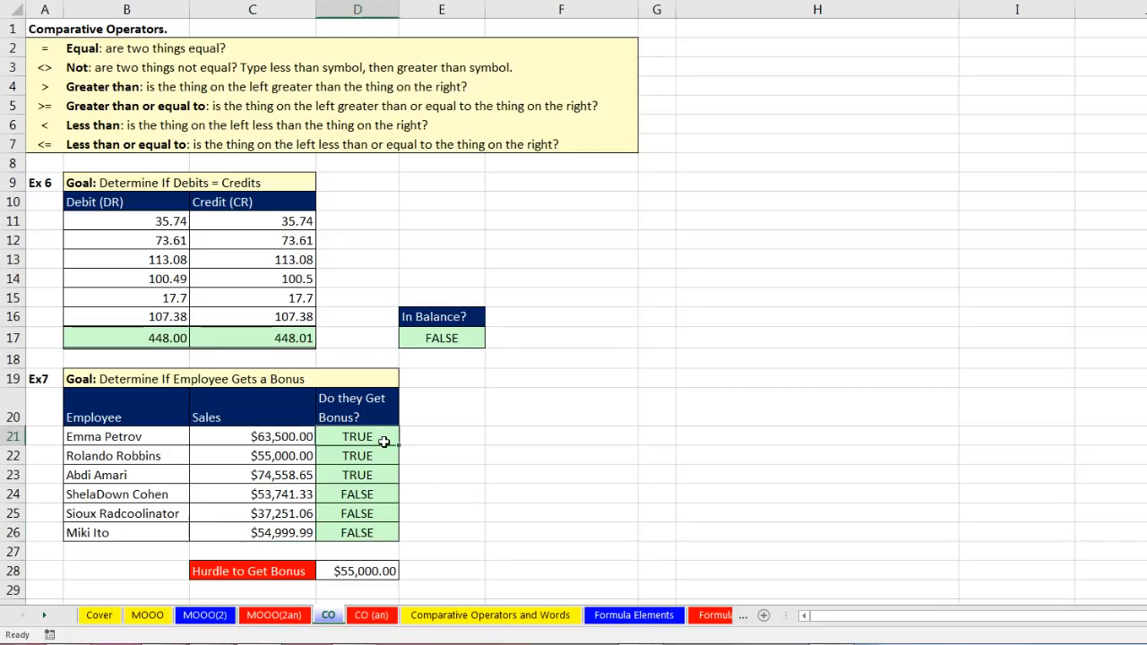
{"action": "key", "text": "F2"}
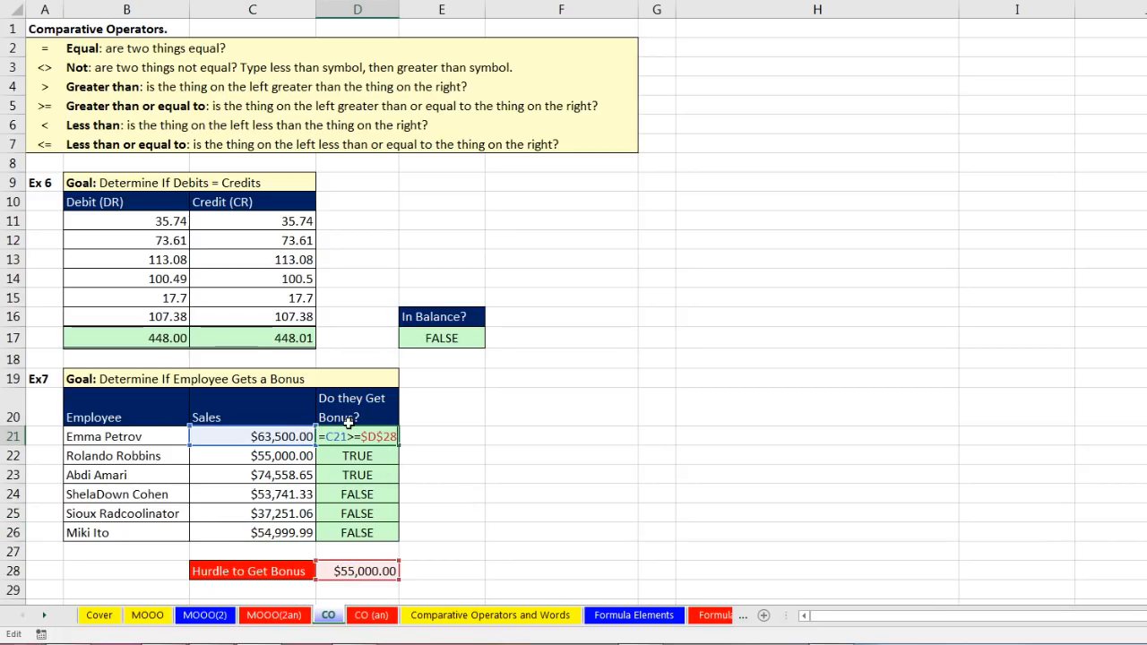
{"action": "key", "text": "Escape"}
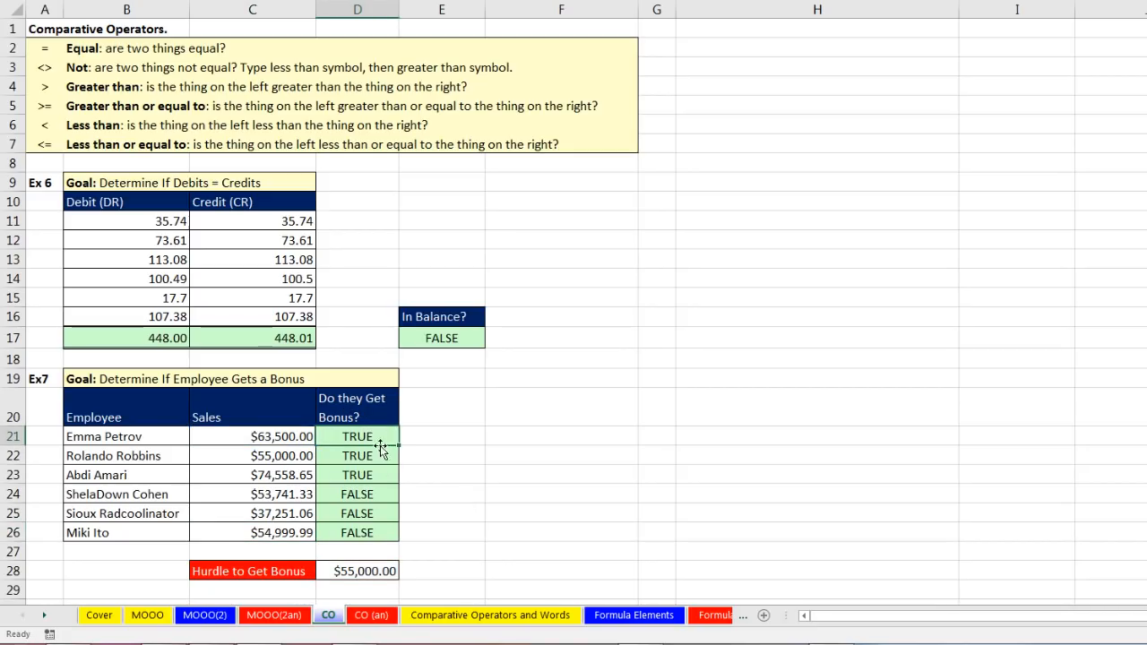
{"action": "left_click", "coordinate": [285, 439]}
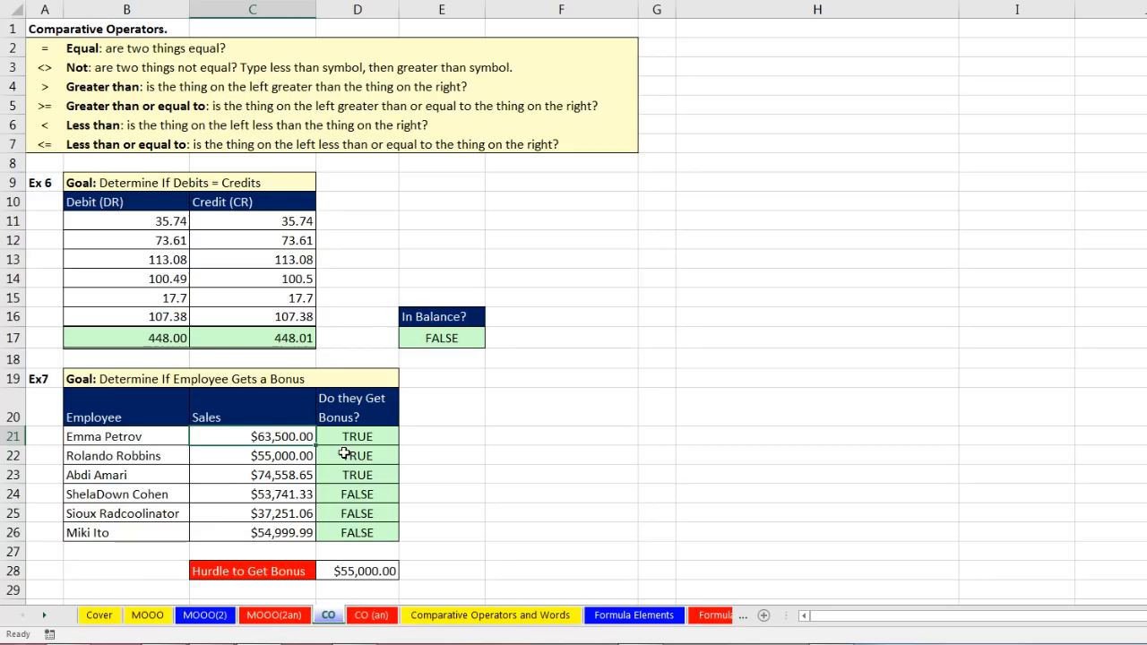
{"action": "left_click", "coordinate": [300, 532]}
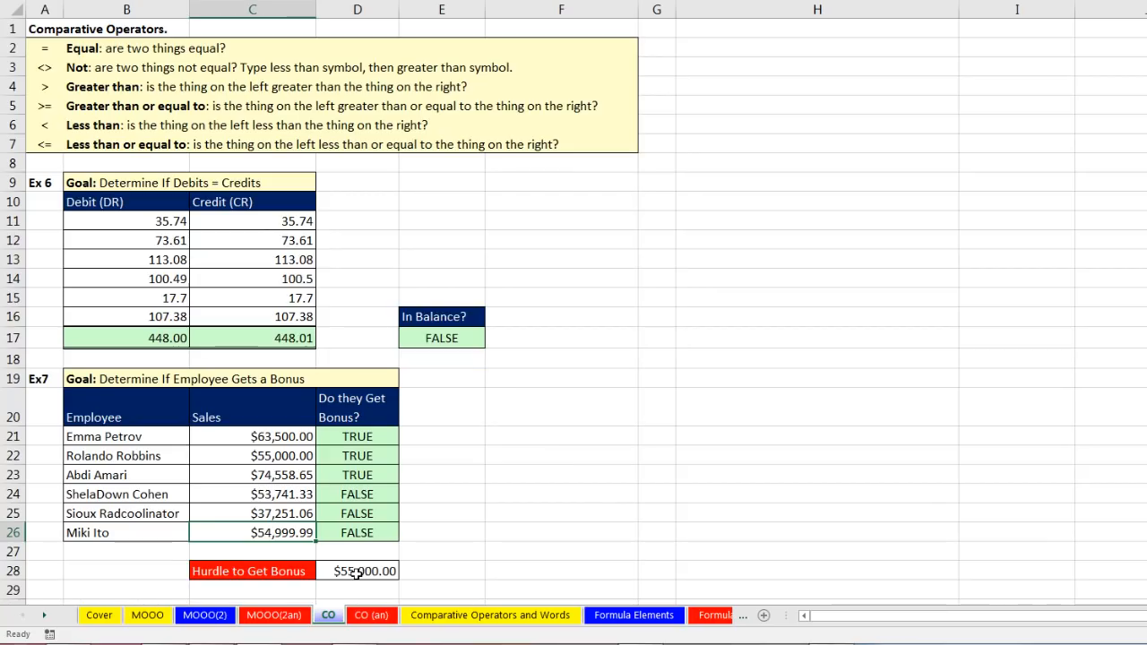
{"action": "left_click", "coordinate": [349, 437]}
{"action": "key", "text": "F2"}
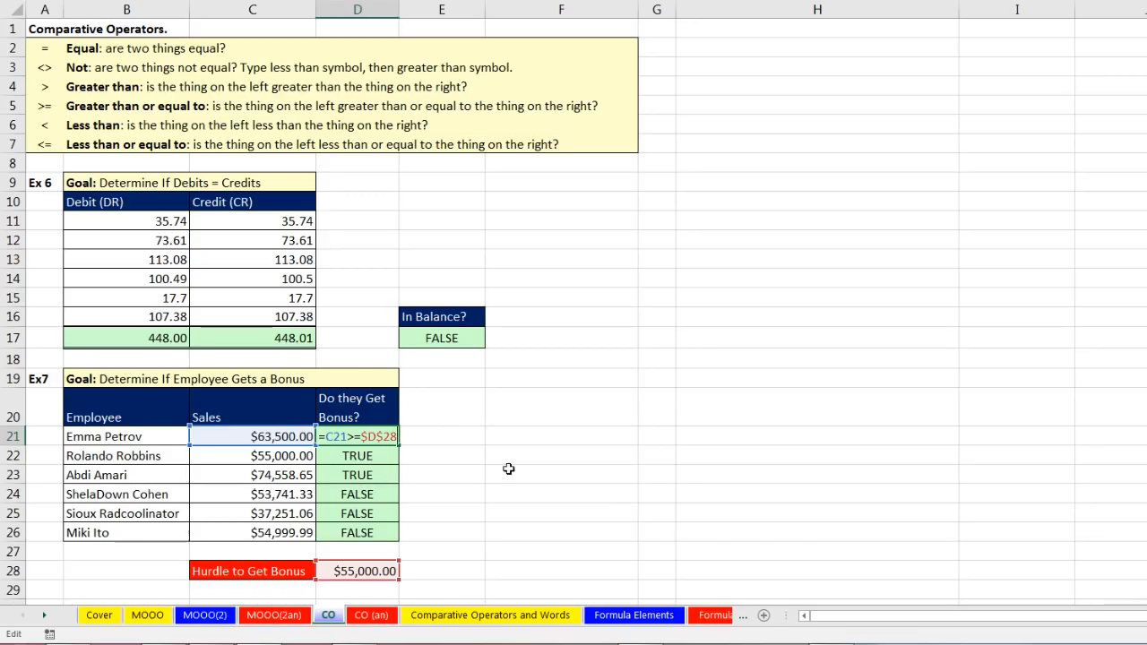
{"action": "key", "text": "ctrl+Return"}
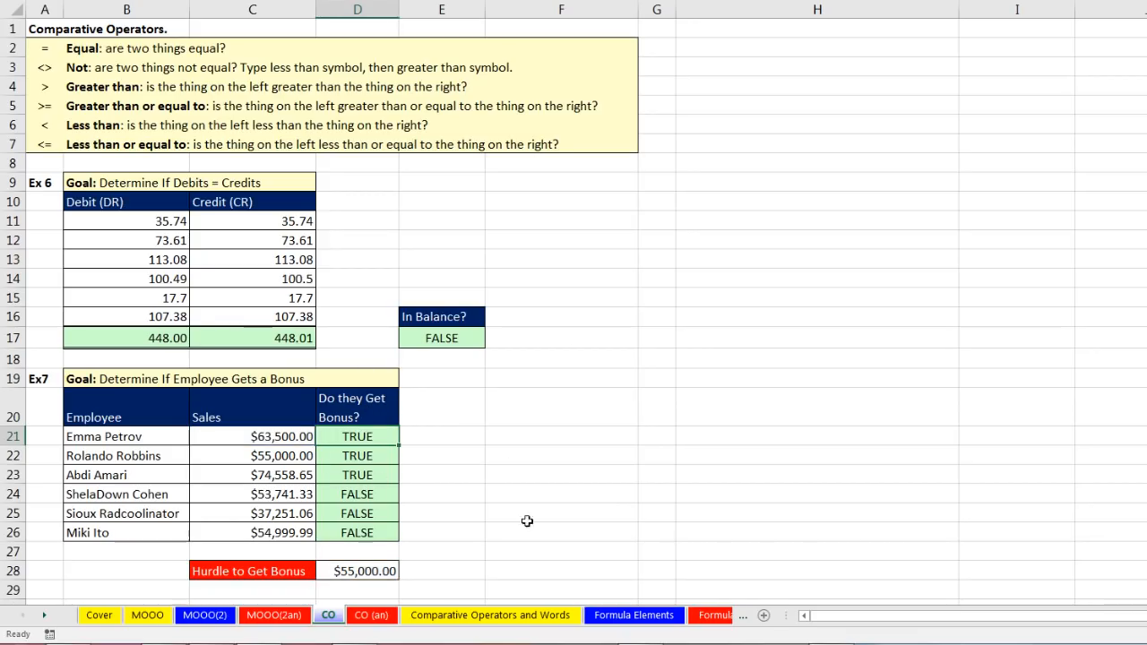
Open the Comparative Operators and Words sheet and examine the possible words for the =, > and >= operators.
{"action": "left_click", "coordinate": [432, 619]}
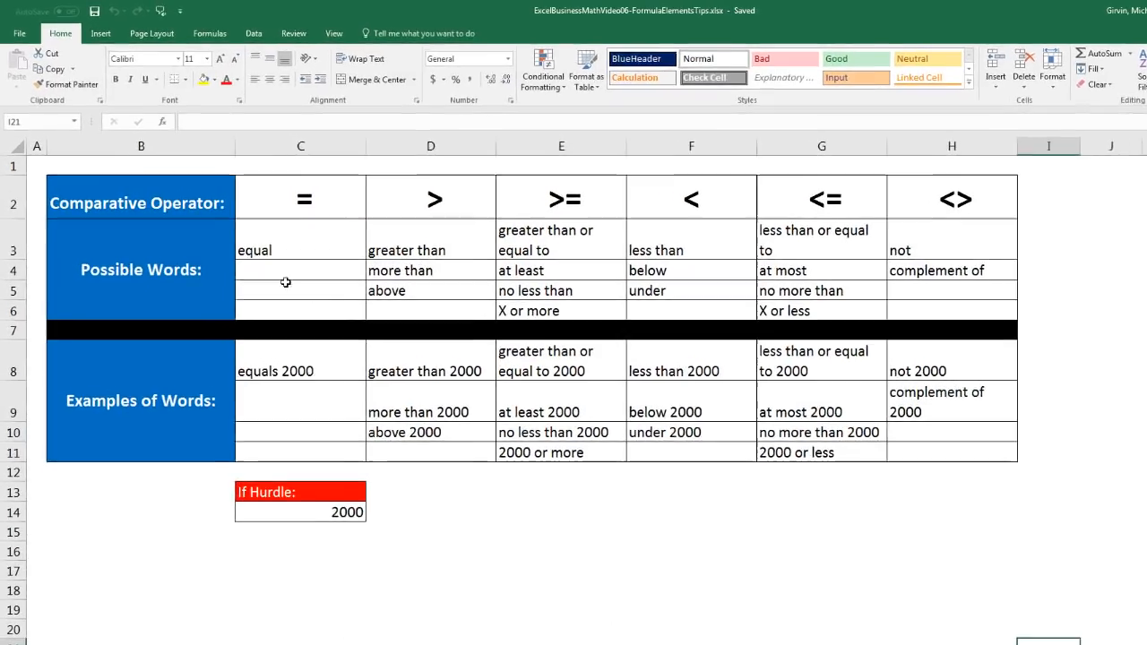
{"action": "left_click", "coordinate": [296, 268]}
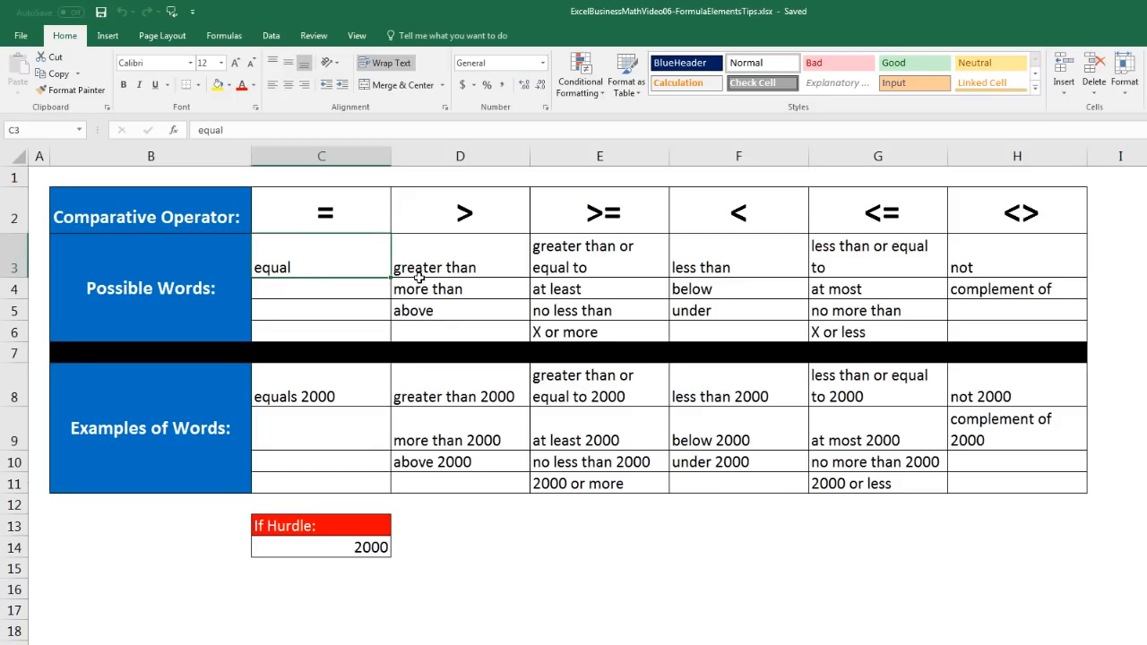
{"action": "left_click", "coordinate": [486, 215]}
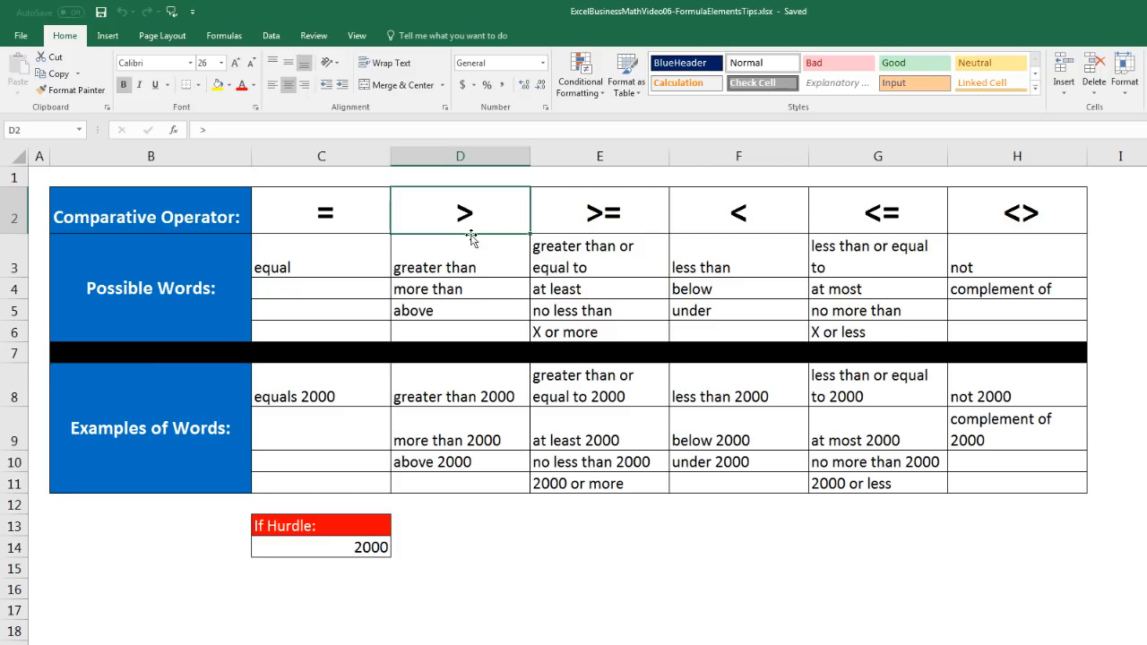
{"action": "left_click", "coordinate": [486, 264]}
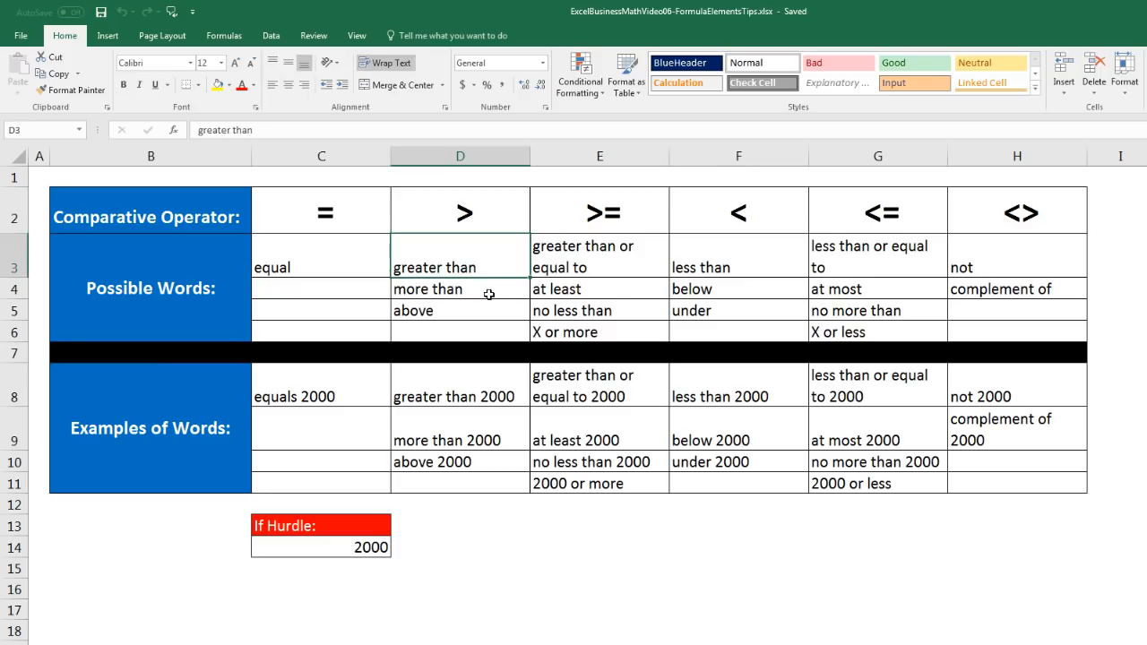
{"action": "left_click", "coordinate": [486, 292]}
{"action": "left_click", "coordinate": [482, 314]}
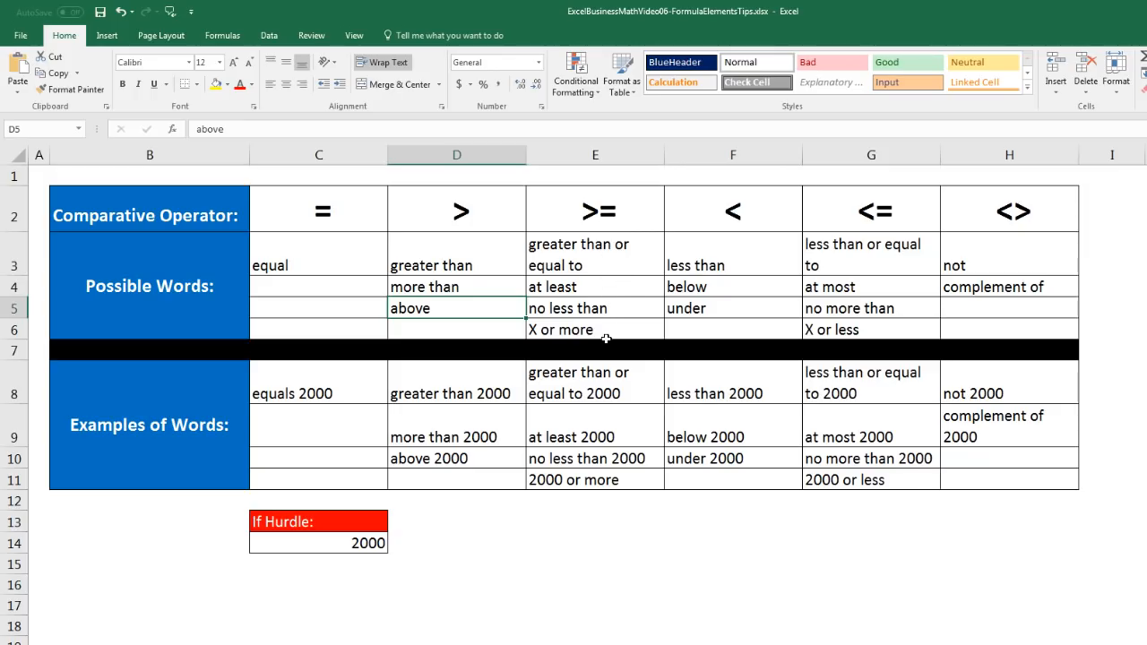
{"action": "left_click", "coordinate": [614, 261]}
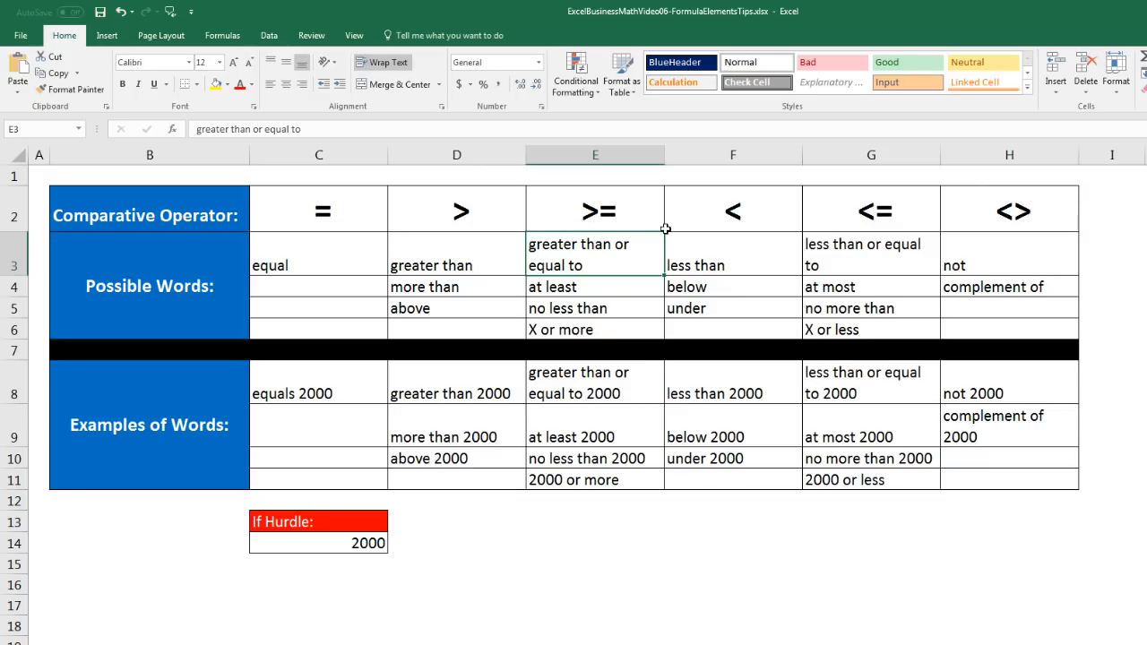
{"action": "left_click", "coordinate": [608, 289]}
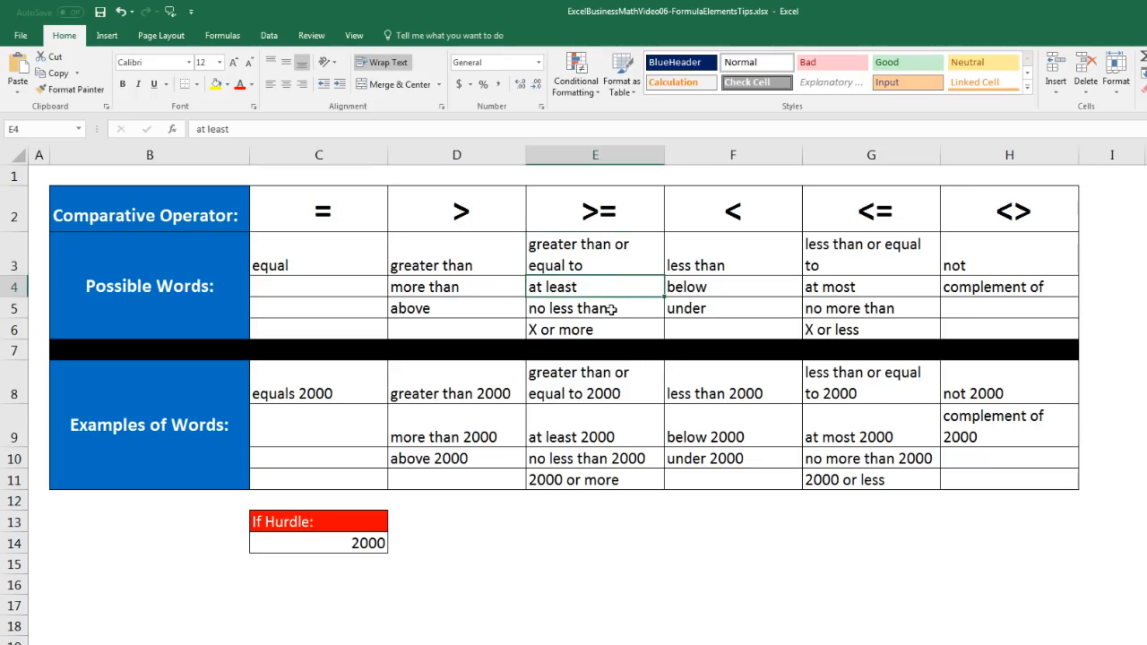
{"action": "left_click", "coordinate": [610, 309]}
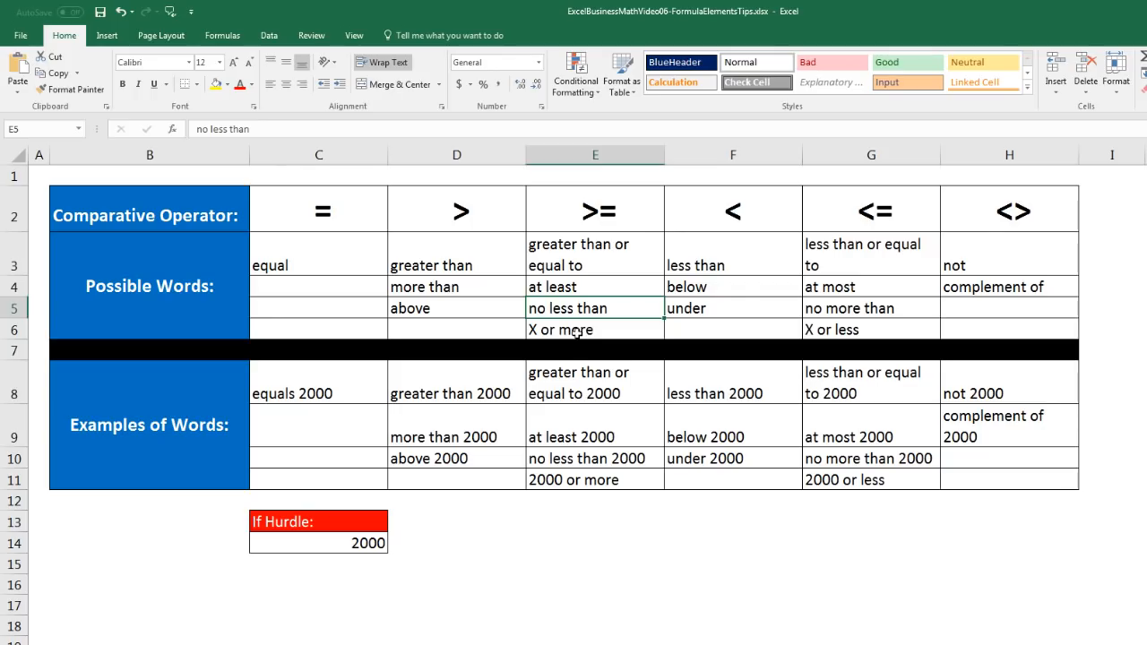
{"action": "left_click", "coordinate": [579, 334]}
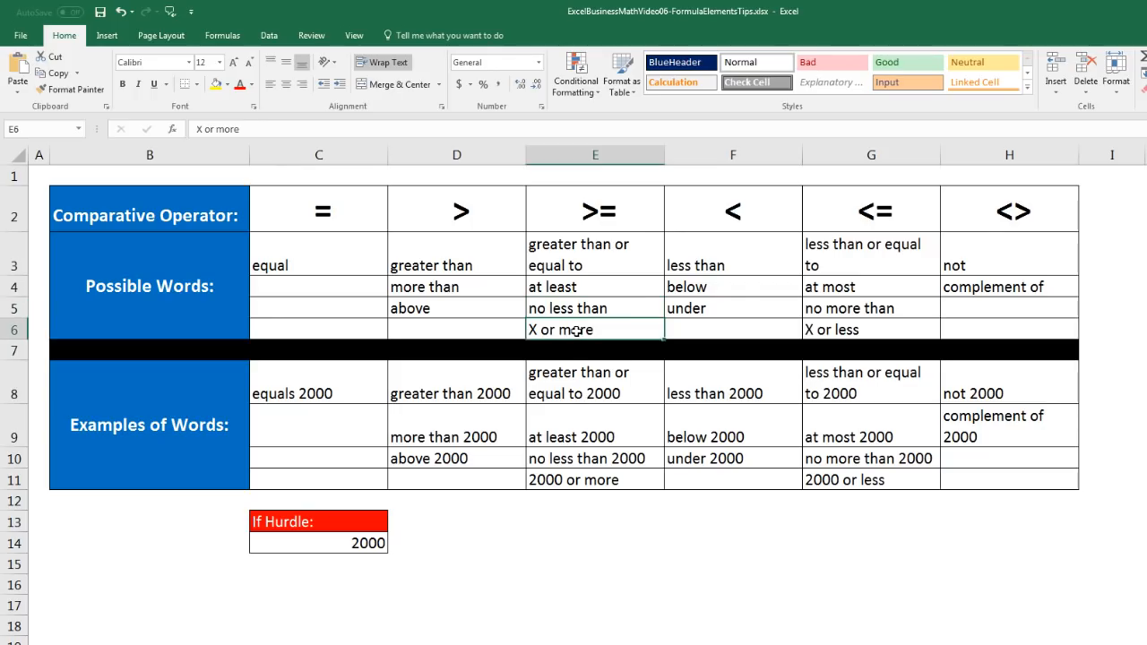
Enter the sample value 5000 in cell E14, in the same row as the hurdle value.
{"action": "left_click", "coordinate": [543, 540]}
{"action": "type", "text": "5000"}
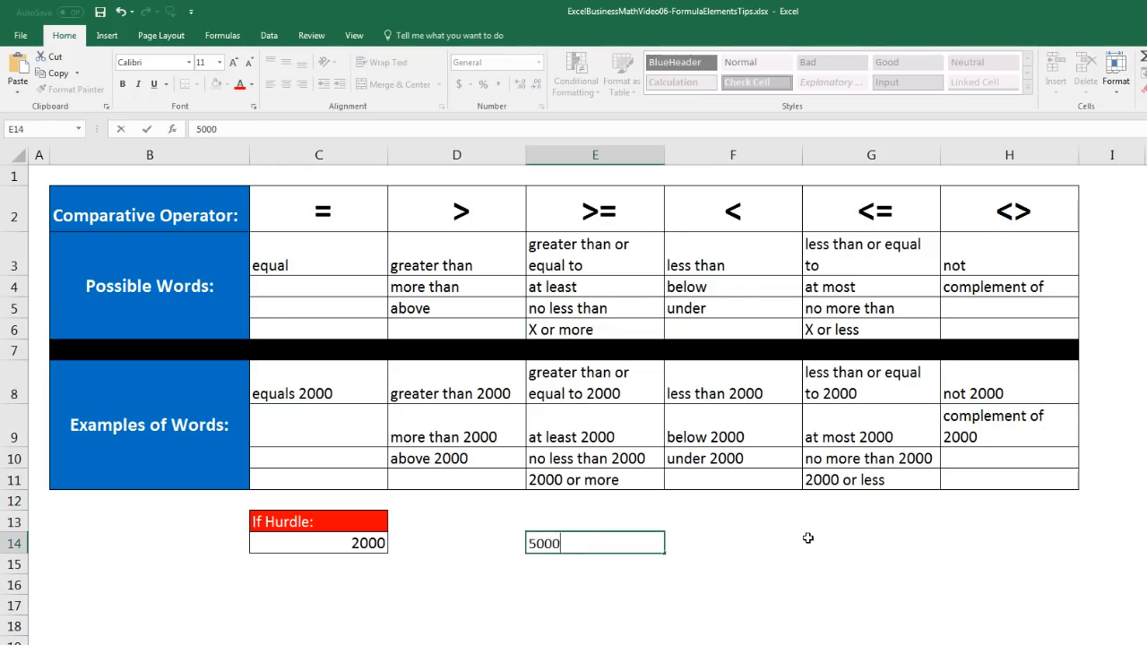
{"action": "key", "text": "ctrl+Return"}
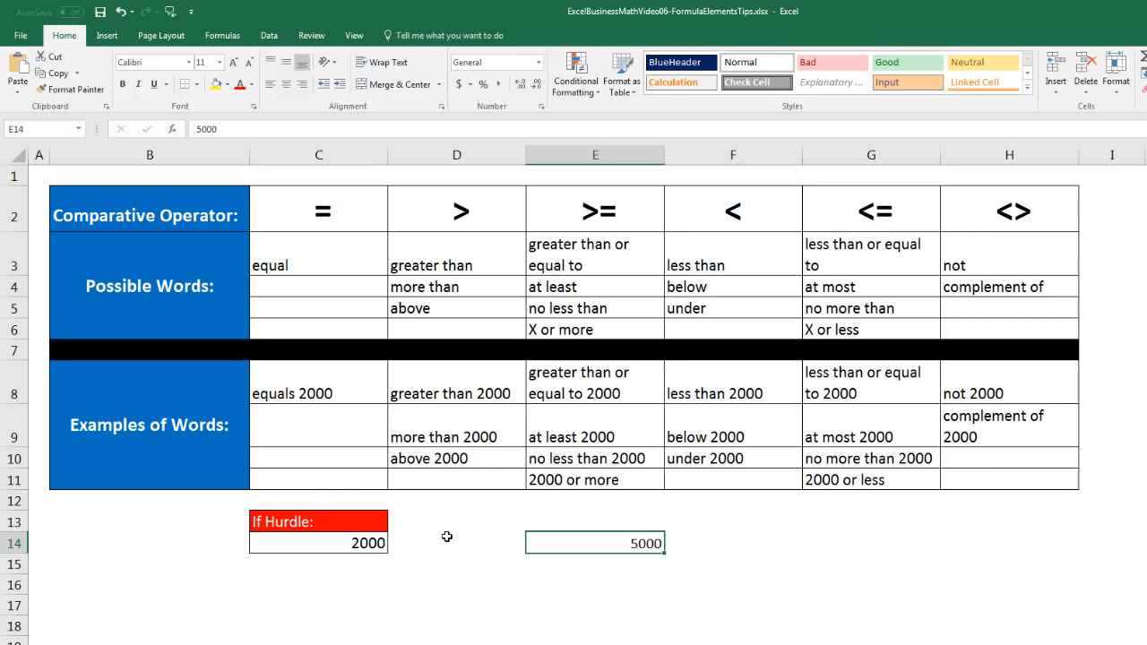
Examine the possible words for the >= and <= operators, comparing them with the hurdle value in C14.
{"action": "left_click", "coordinate": [565, 287]}
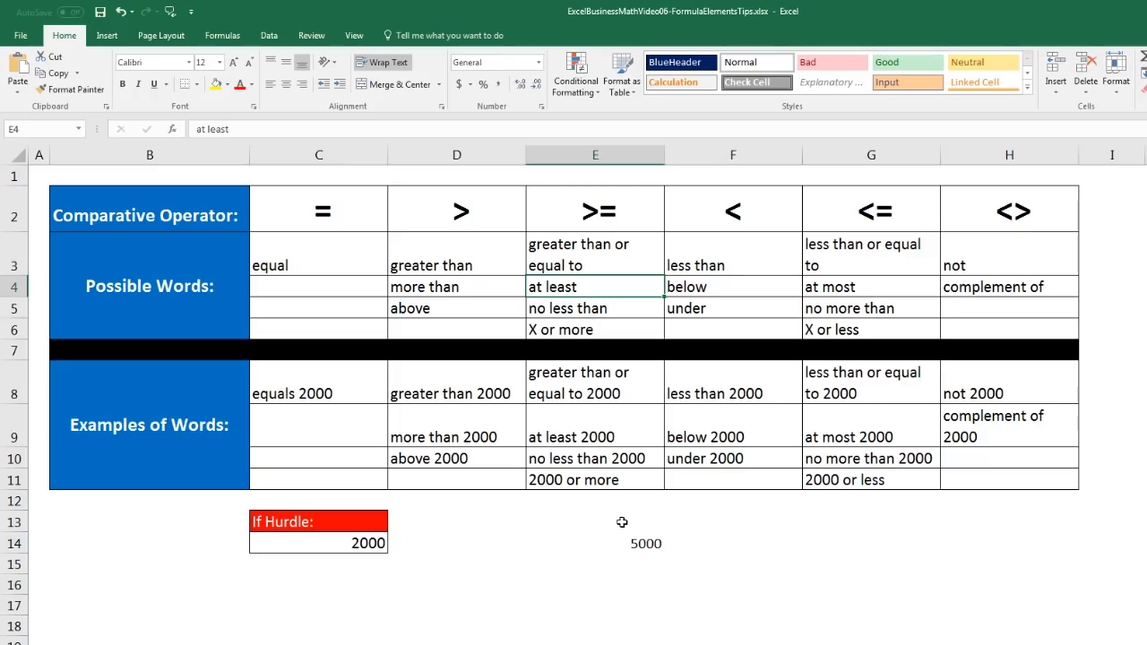
{"action": "left_click", "coordinate": [599, 309]}
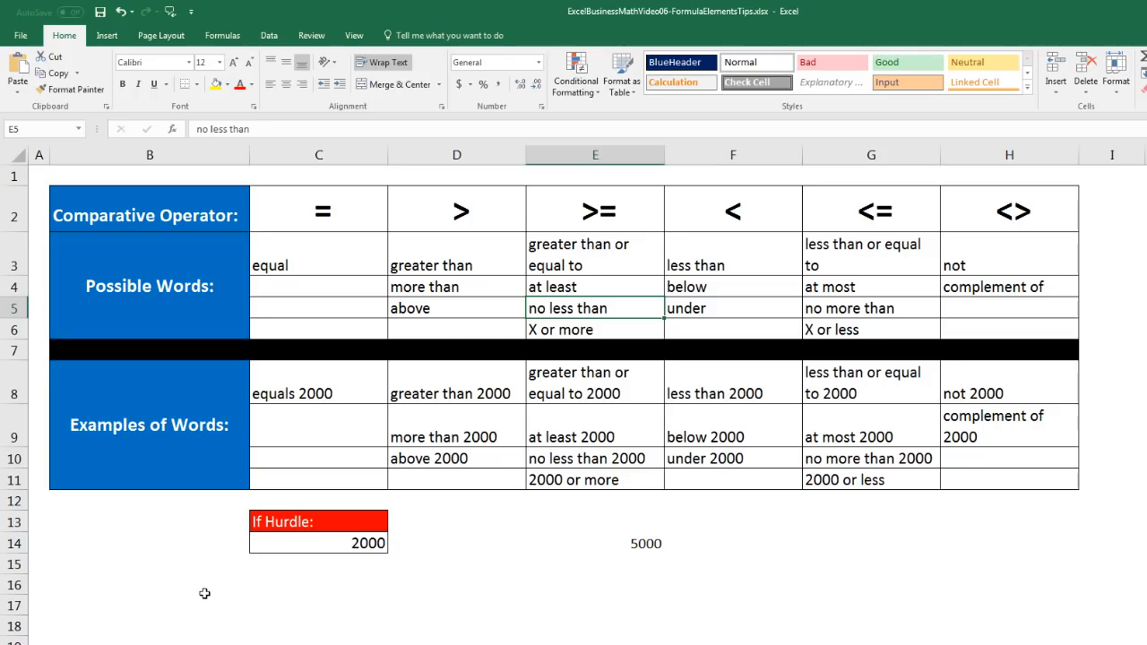
{"action": "left_click", "coordinate": [348, 542]}
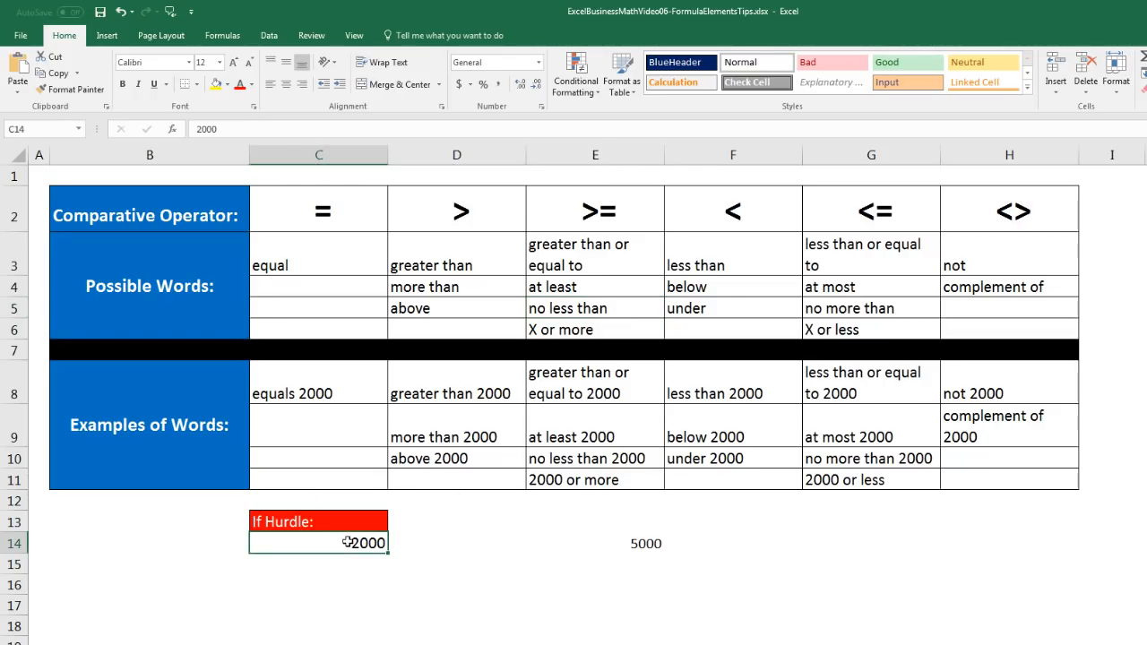
{"action": "left_click", "coordinate": [627, 328]}
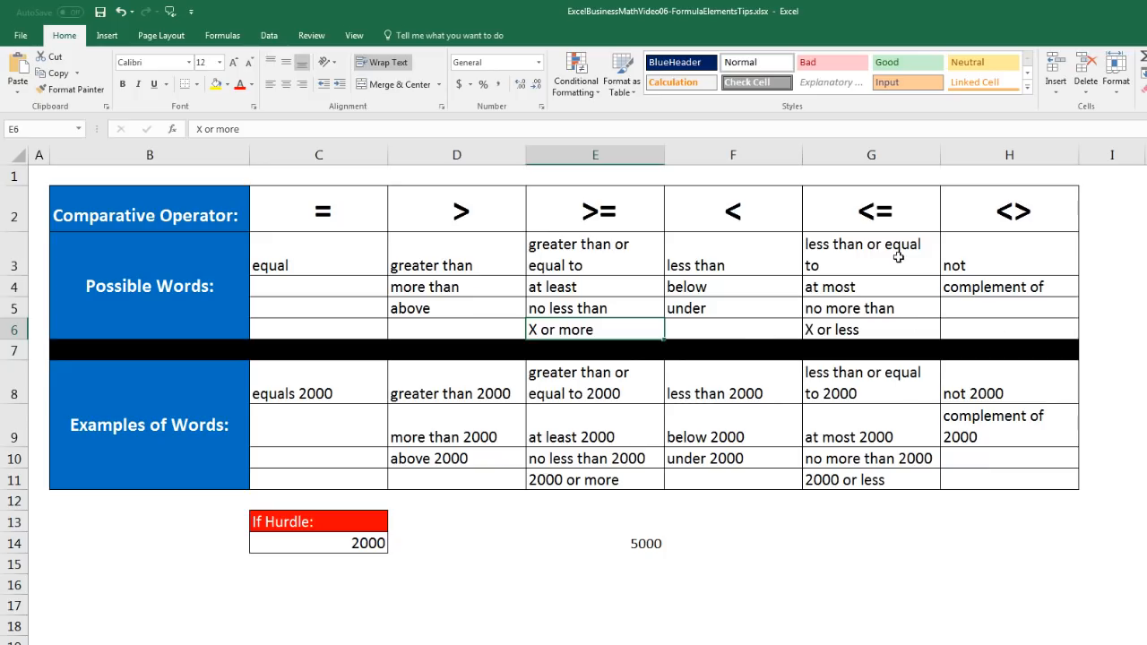
{"action": "left_click", "coordinate": [899, 222]}
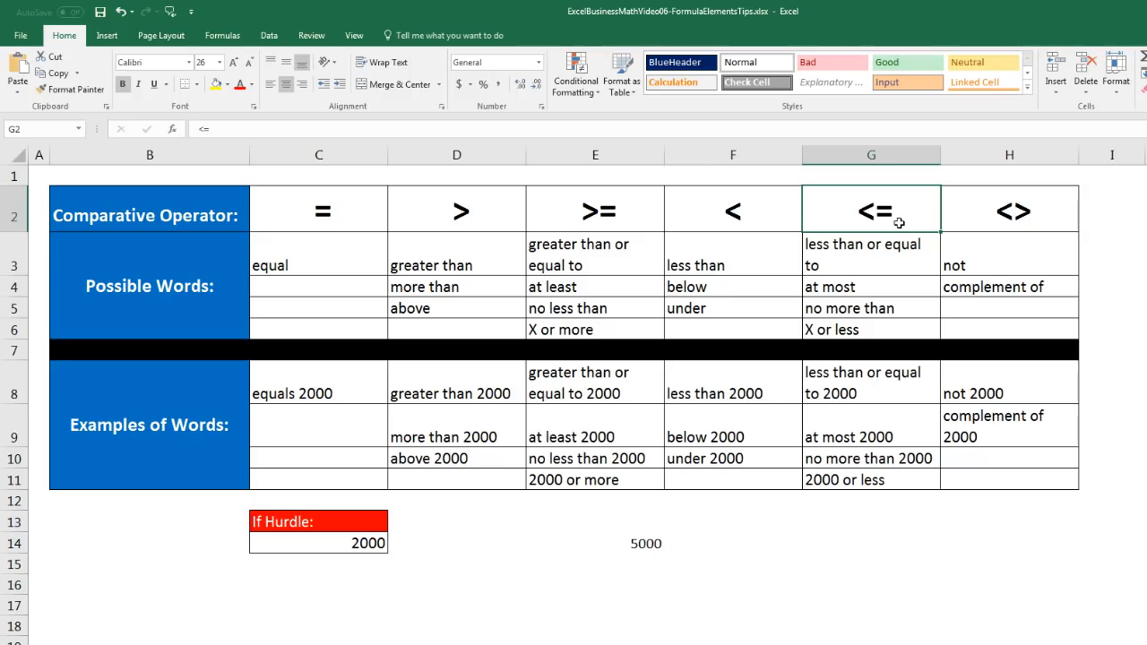
{"action": "left_click", "coordinate": [881, 255]}
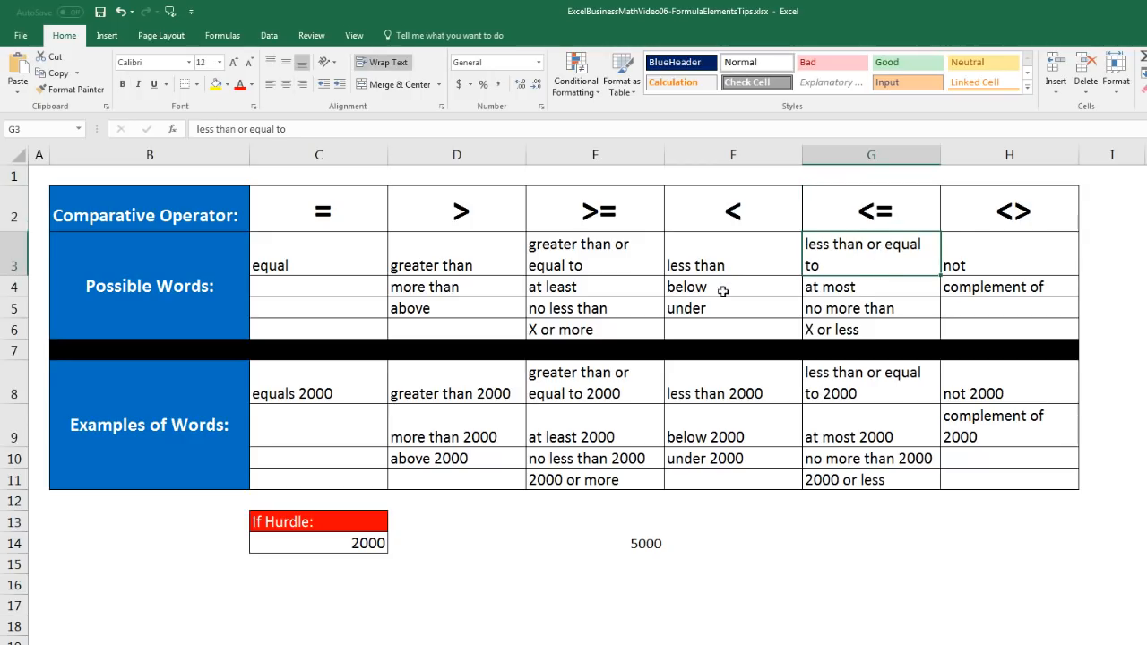
{"action": "left_click", "coordinate": [553, 286]}
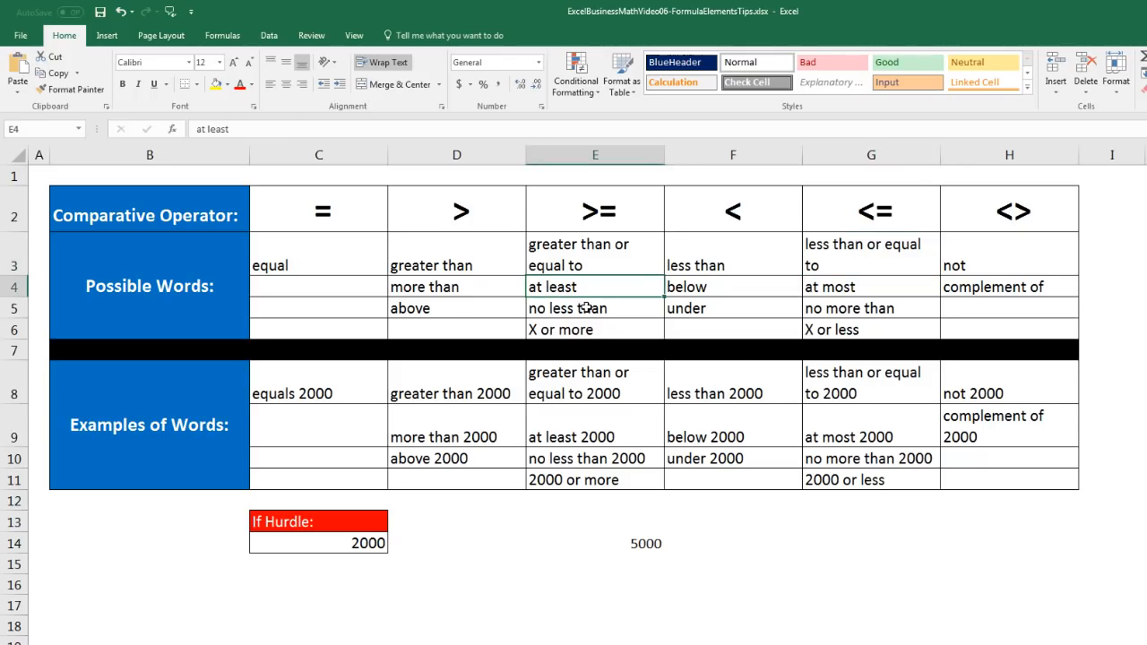
{"action": "left_click", "coordinate": [616, 311]}
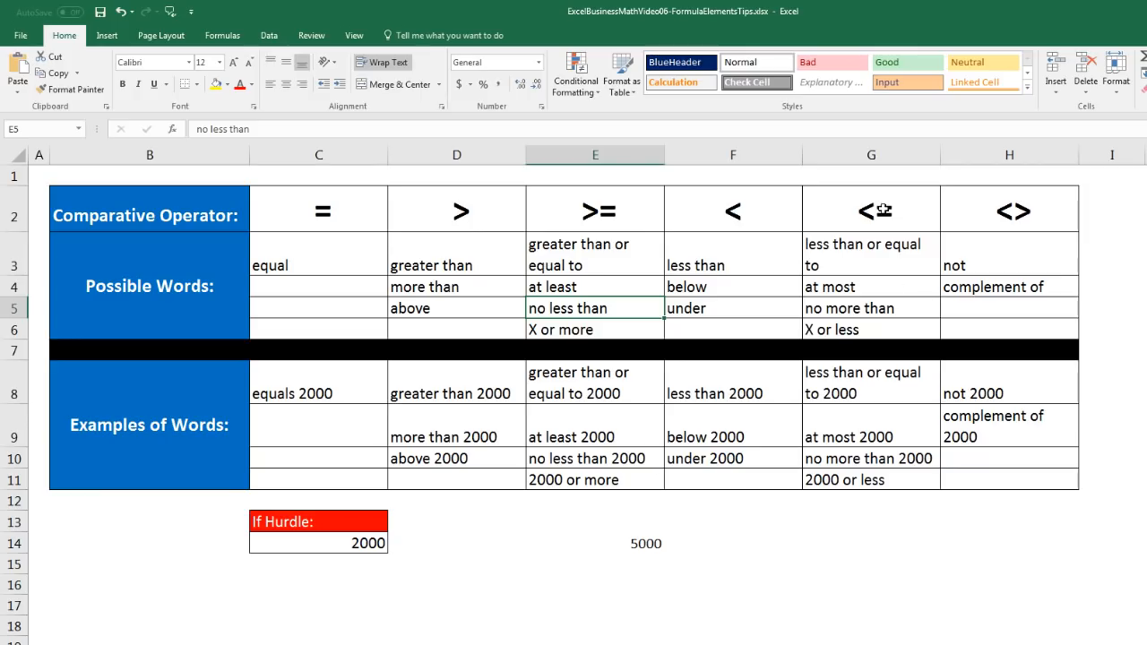
{"action": "left_click", "coordinate": [883, 208]}
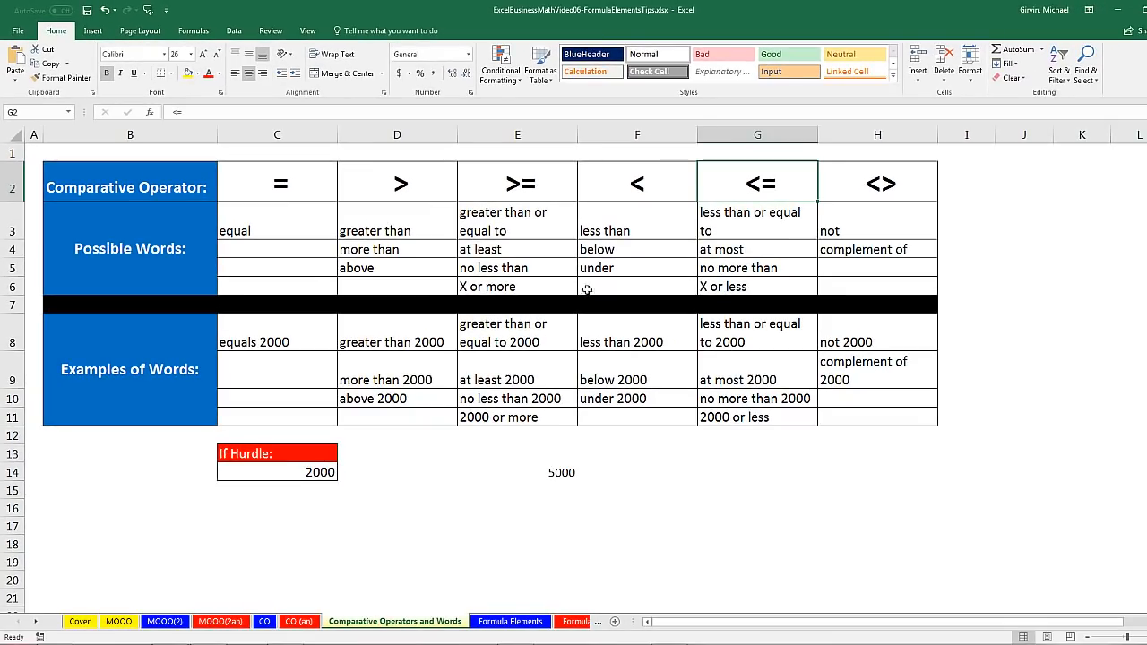
Open the Formula Elements sheet and look over the formula notes and the examples below them.
{"action": "left_click", "coordinate": [509, 622]}
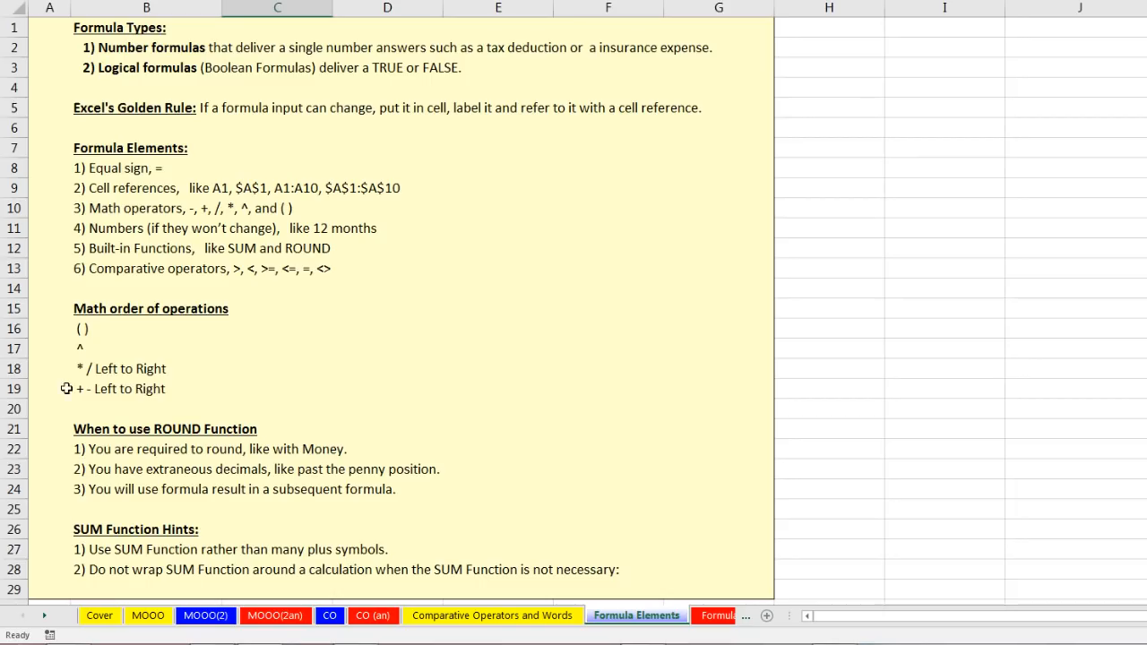
{"action": "scroll", "coordinate": [256, 534], "scroll_direction": "down", "scroll_amount": 11}
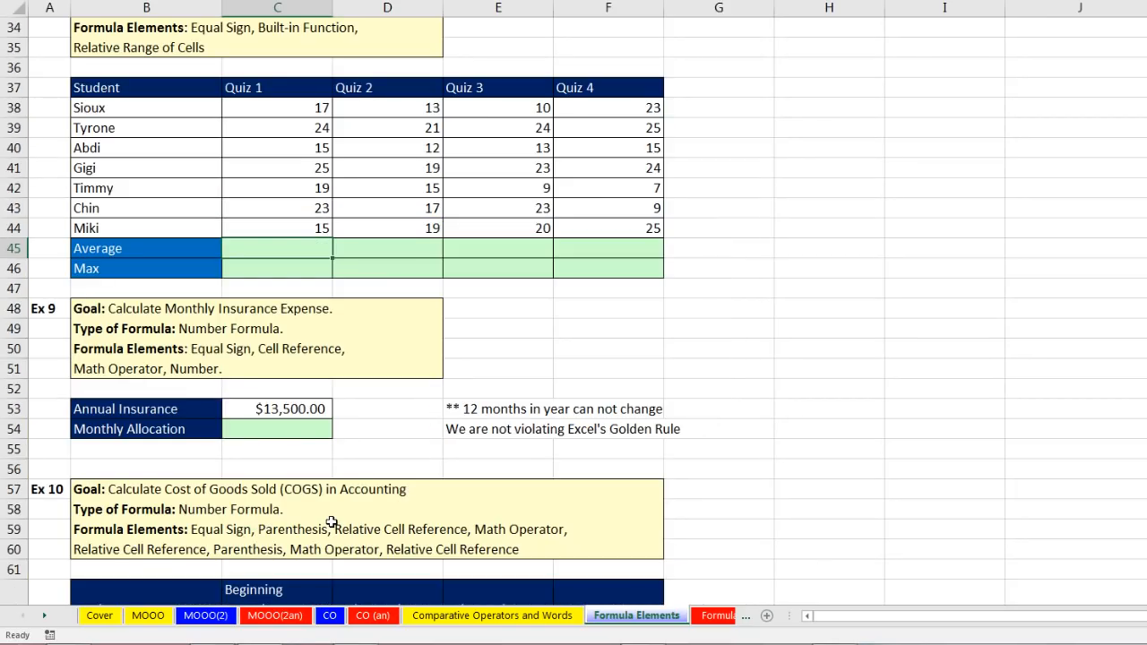
{"action": "scroll", "coordinate": [331, 522], "scroll_direction": "up", "scroll_amount": 11}
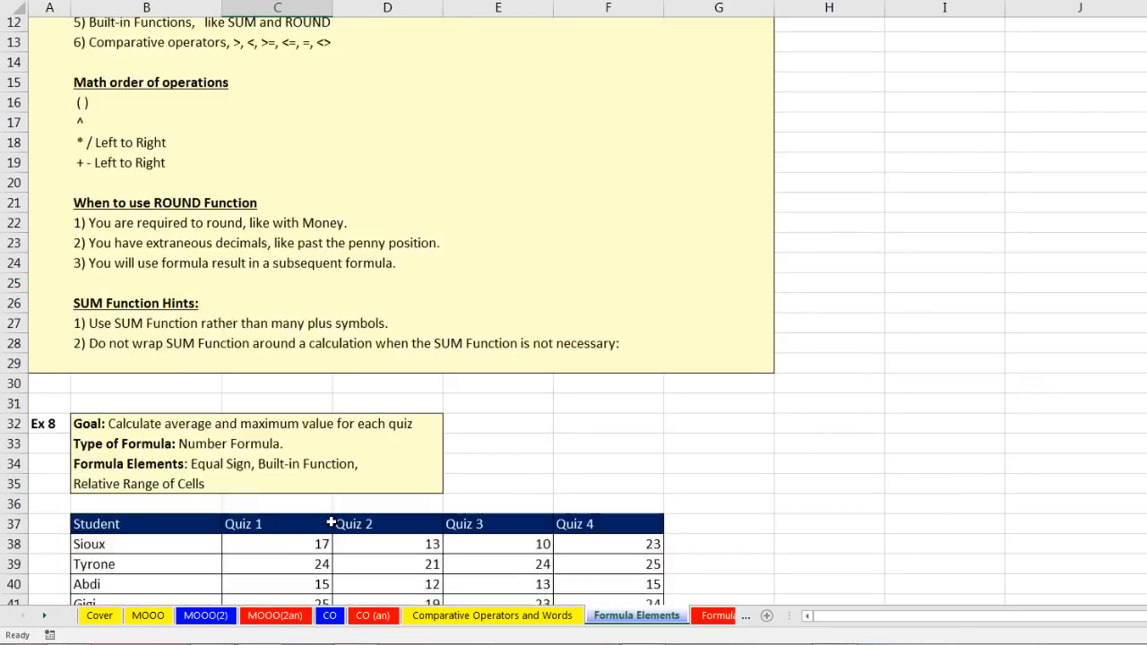
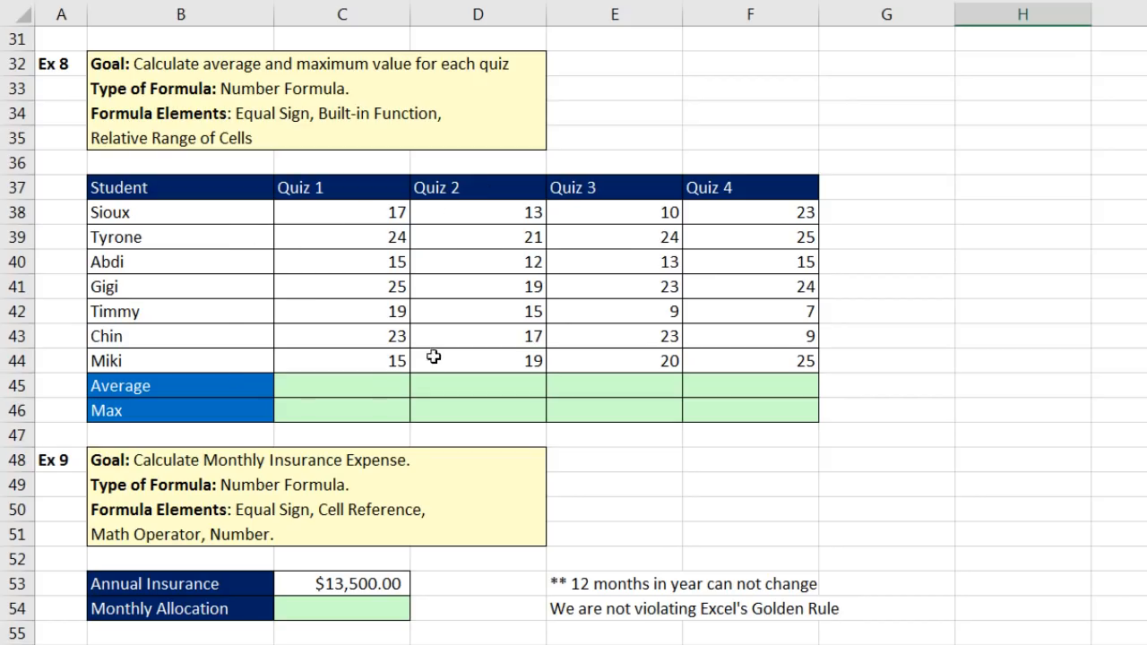
Calculate the Quiz 1 average in C45 with the formula =AVERAGE(C38:C44).
{"action": "left_click", "coordinate": [350, 388]}
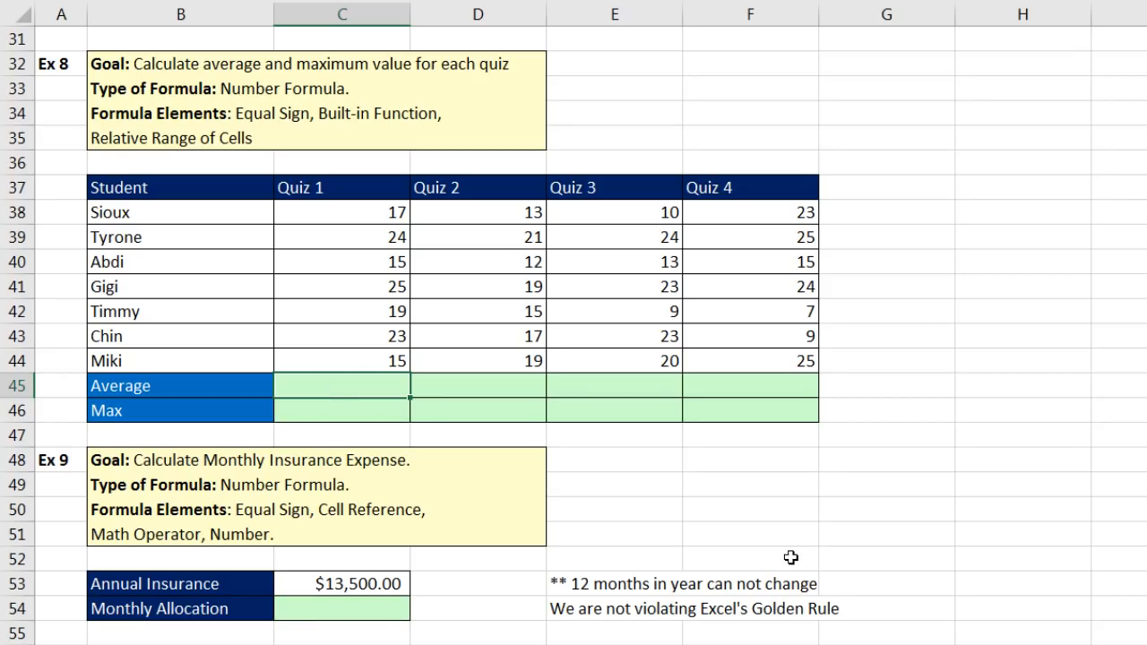
{"action": "type", "text": "=aver"}
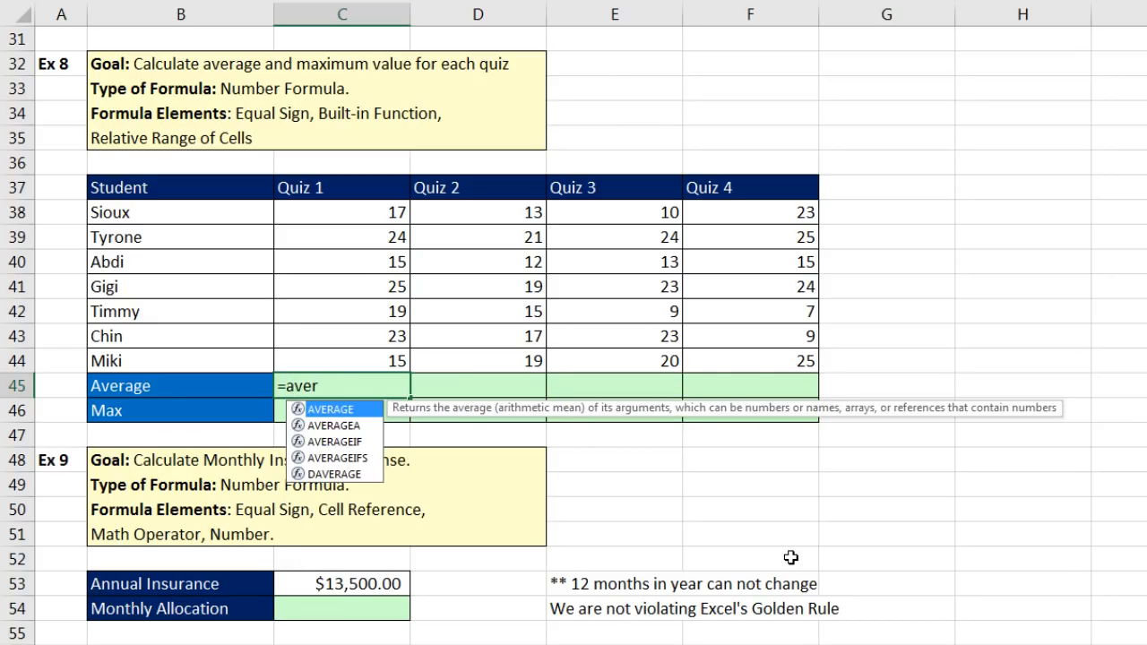
{"action": "key", "text": "Tab"}
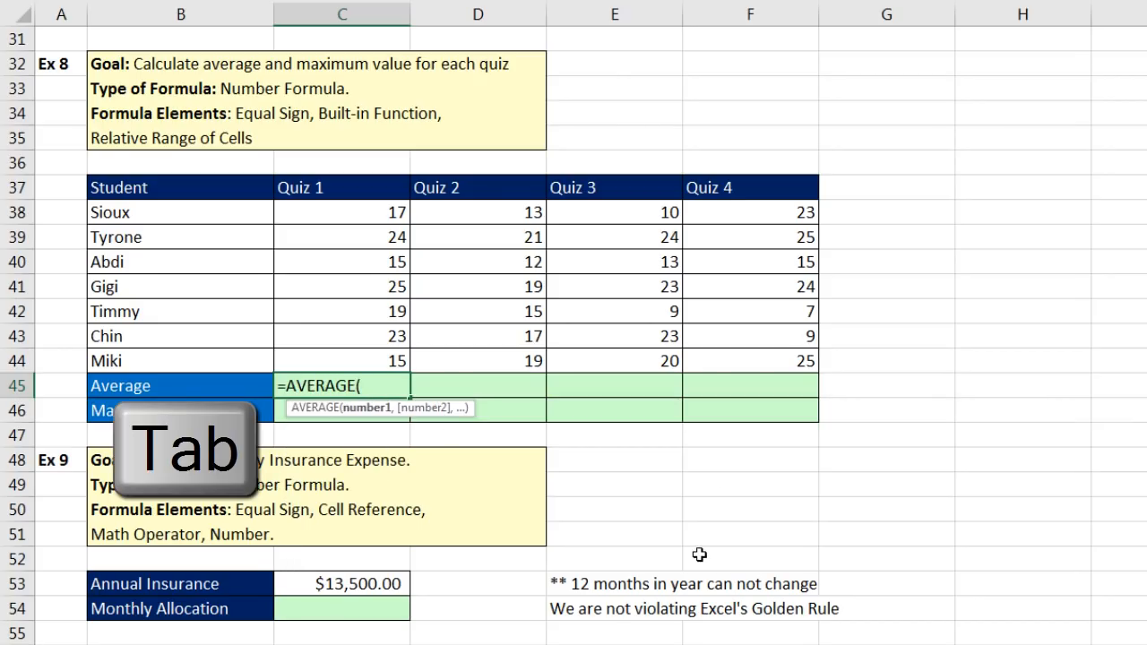
{"action": "left_click_drag", "start_coordinate": [334, 212], "coordinate": [319, 357]}
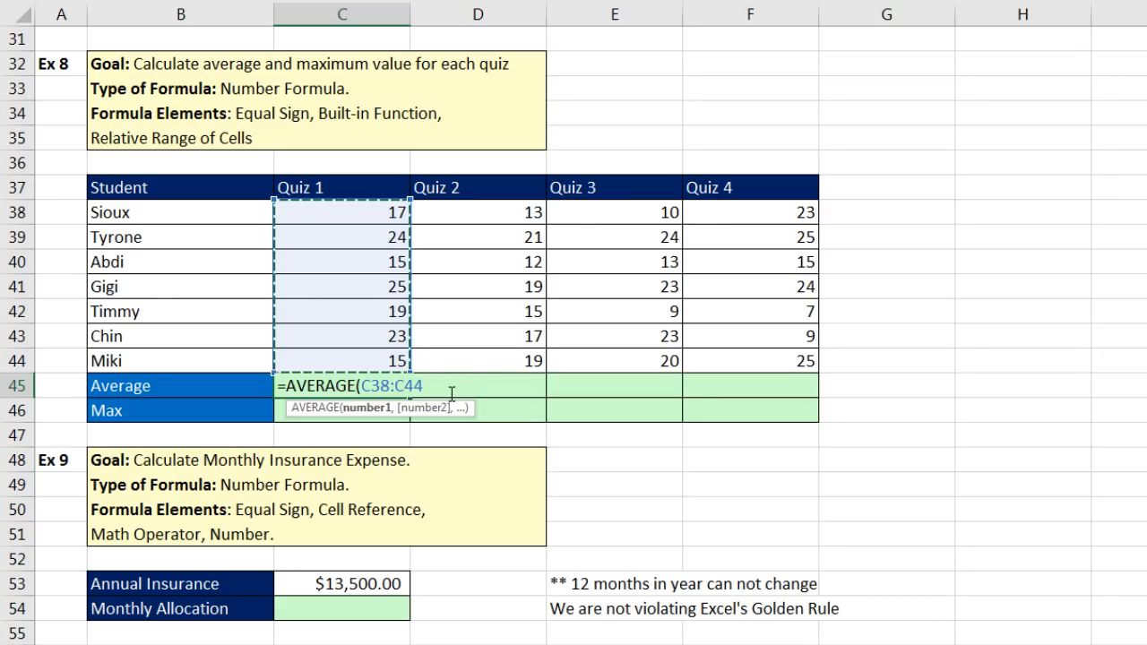
{"action": "type", "text": ")"}
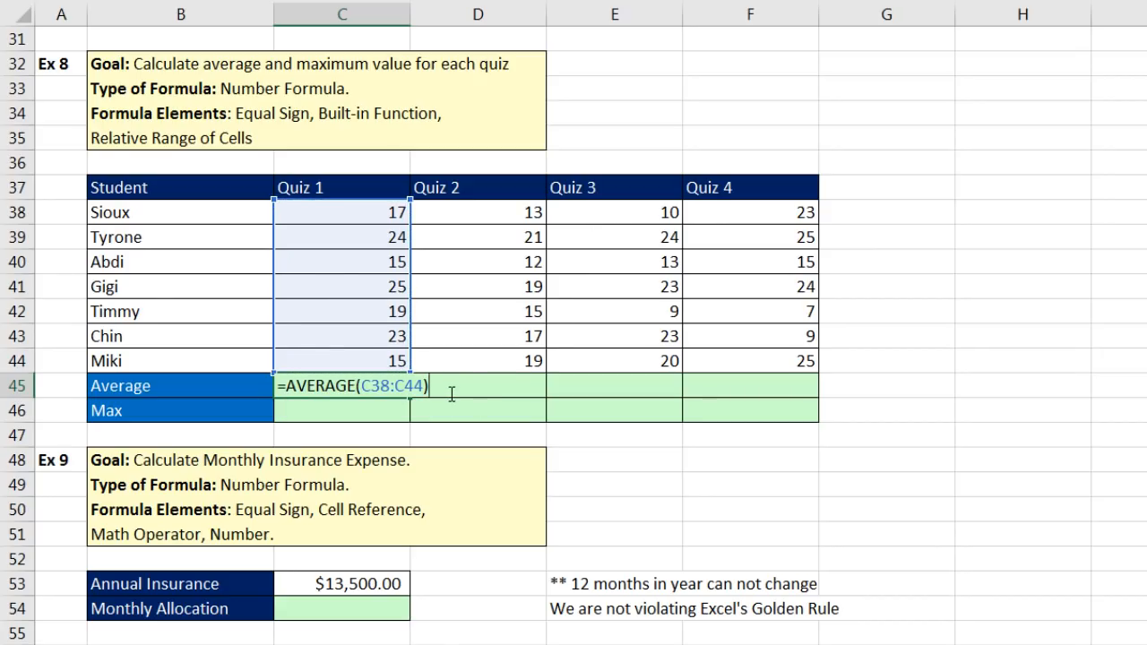
{"action": "key", "text": "ctrl+Return"}
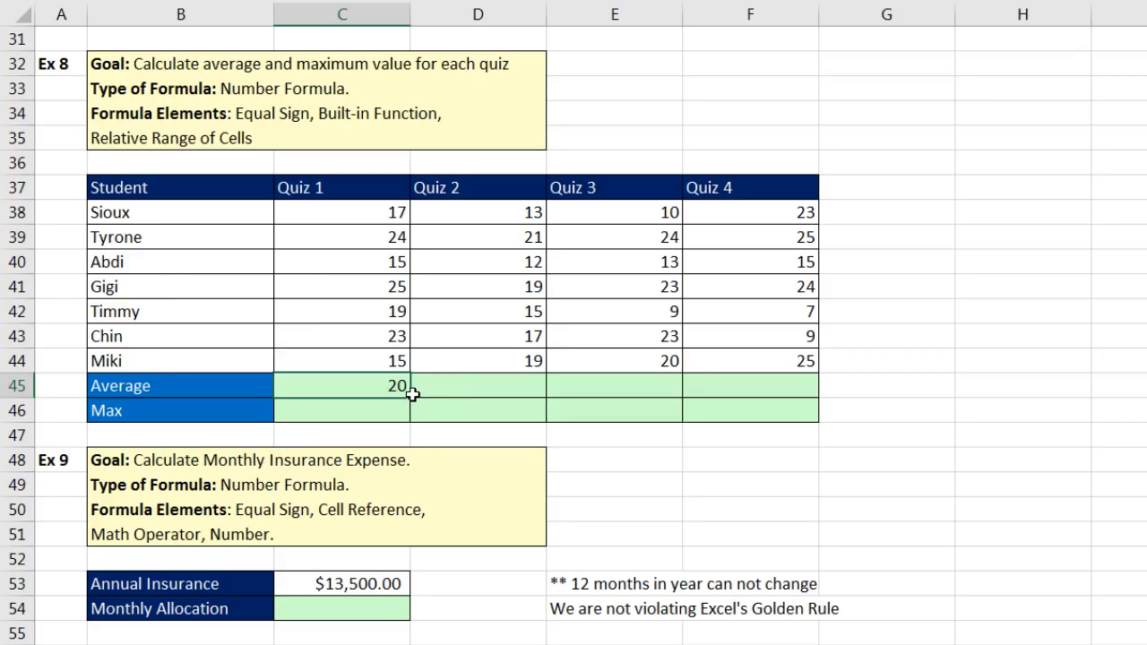
Copy the average formula from C45 across to F45 and check the cell range used for Quiz 4.
{"action": "left_click_drag", "start_coordinate": [436, 396], "coordinate": [791, 388]}
{"action": "left_click", "coordinate": [790, 388]}
{"action": "key", "text": "F2"}
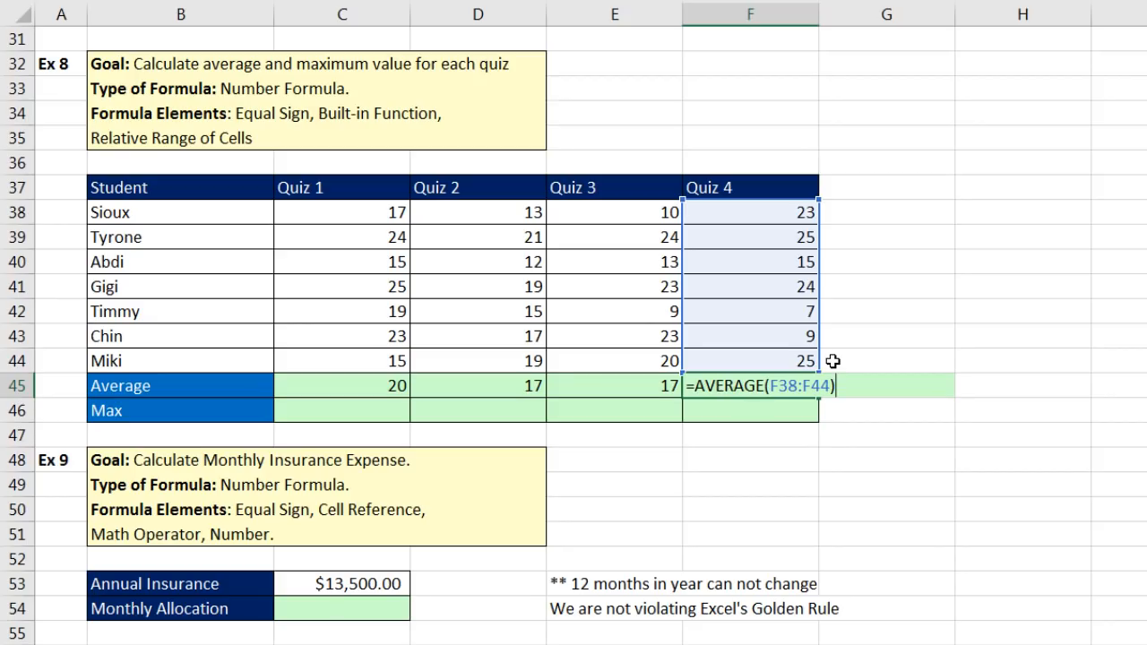
{"action": "key", "text": "Return"}
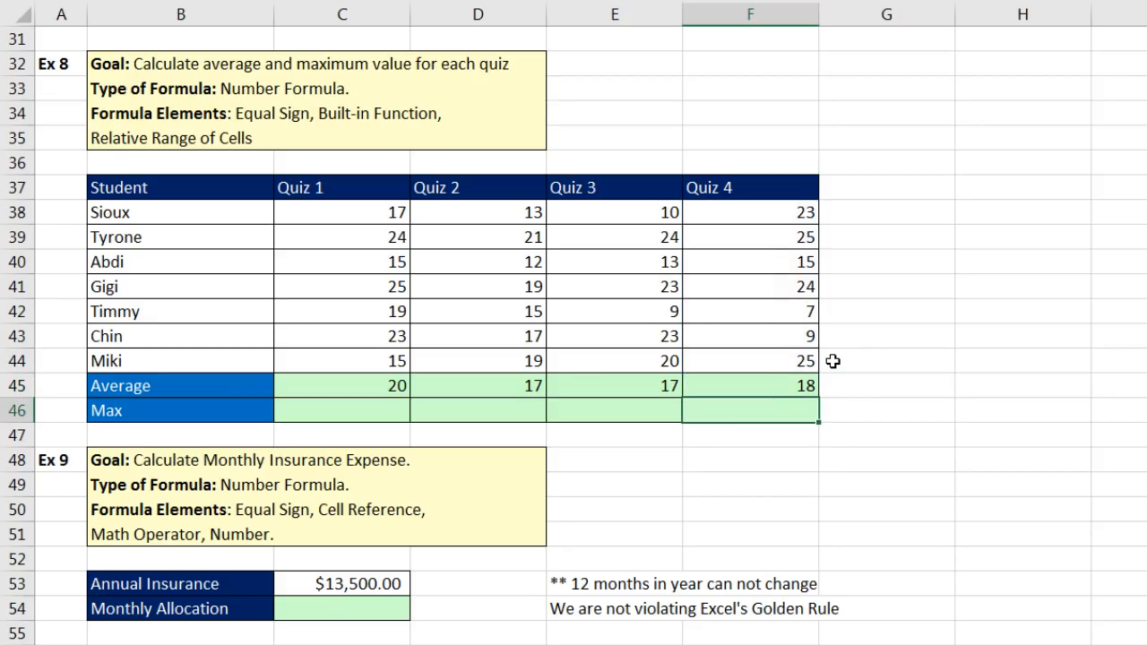
Calculate the highest Quiz 1 score in C46 with the formula =MAX(C38:C44).
{"action": "left_click", "coordinate": [367, 411]}
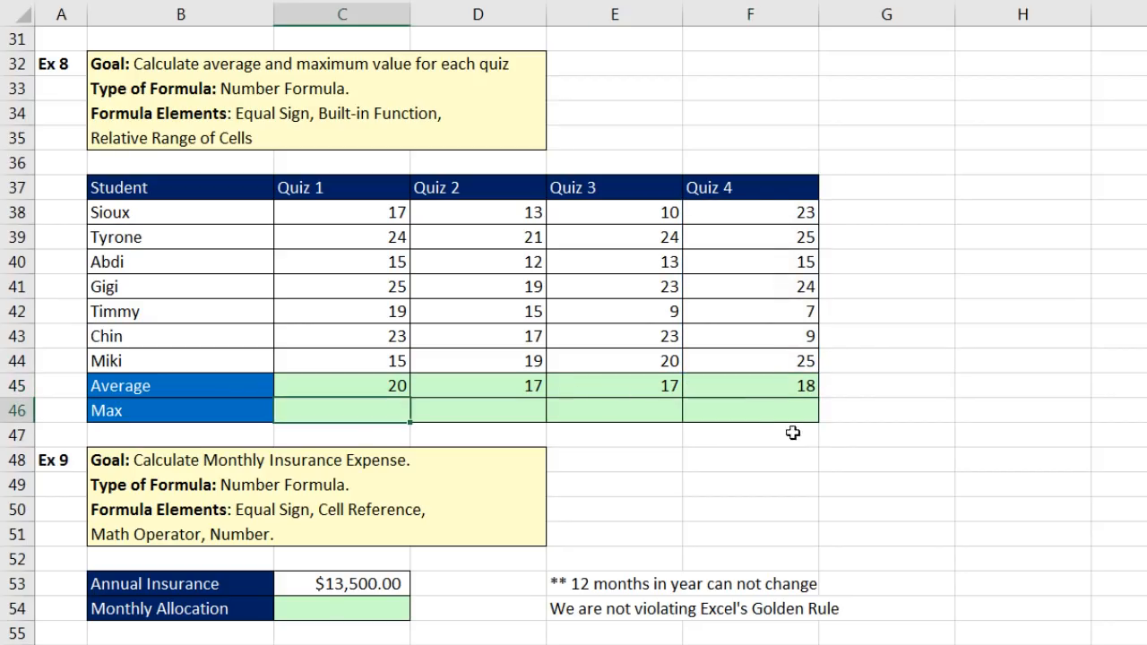
{"action": "type", "text": "=ma"}
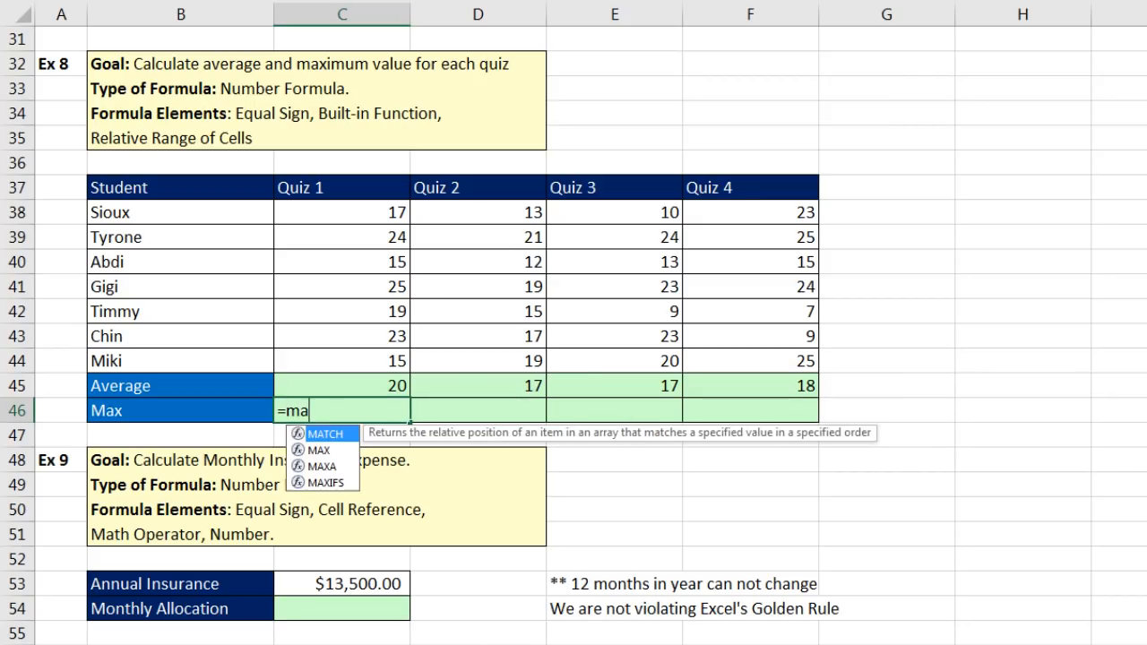
{"action": "type", "text": "x"}
{"action": "key", "text": "Tab"}
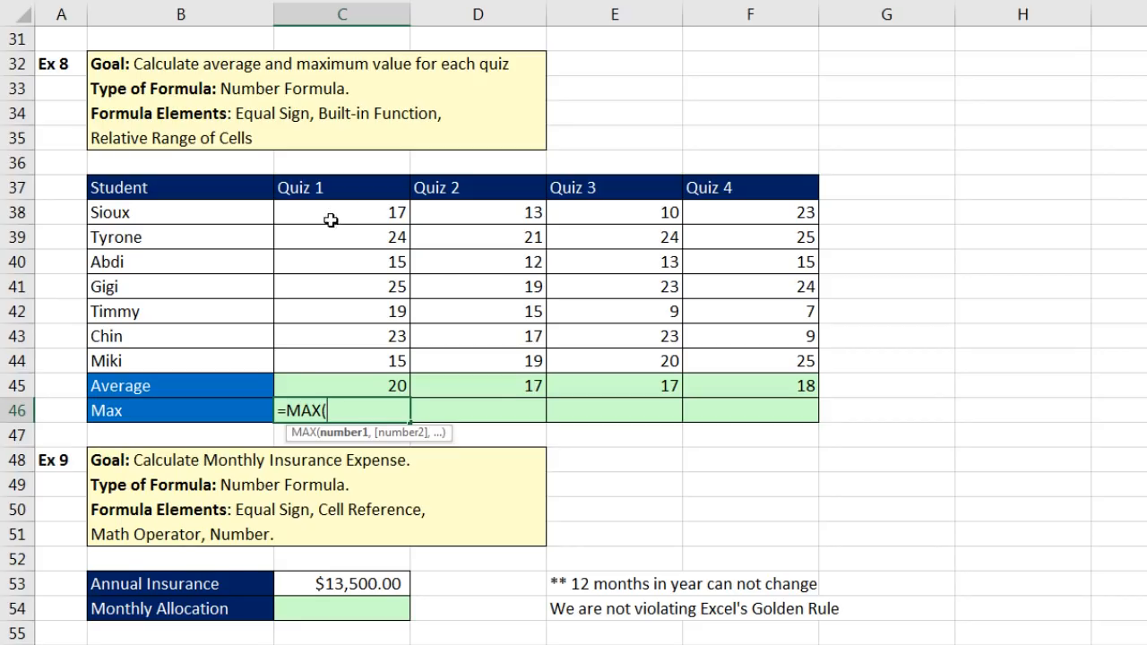
{"action": "left_click_drag", "start_coordinate": [322, 211], "coordinate": [346, 357]}
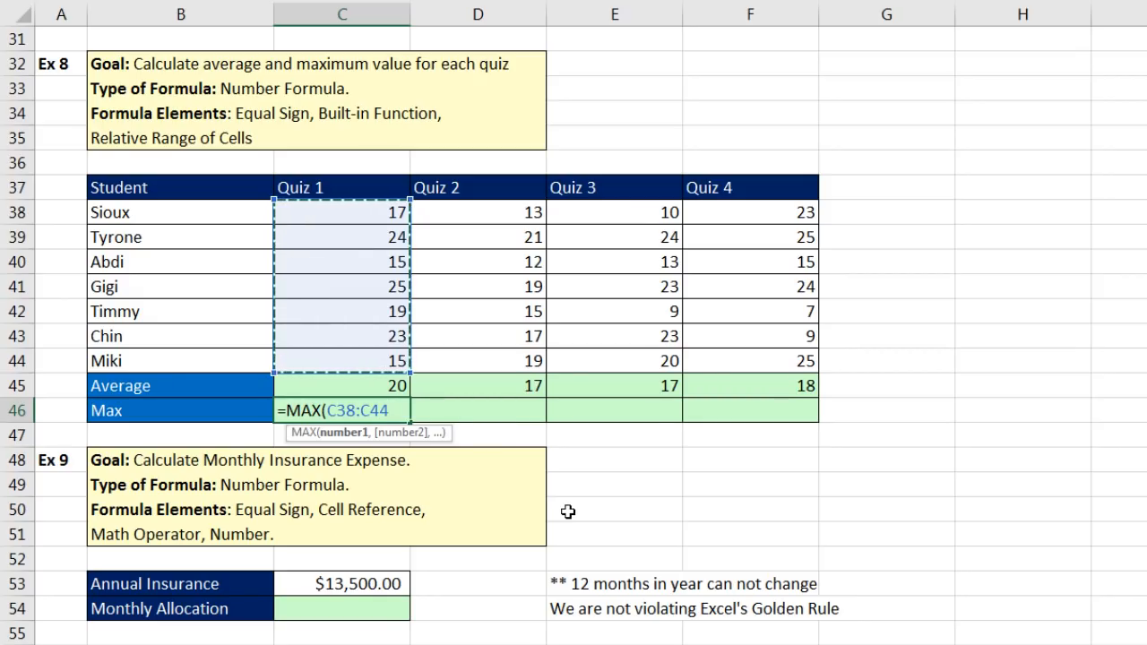
{"action": "type", "text": ")"}
{"action": "key", "text": "ctrl+Return"}
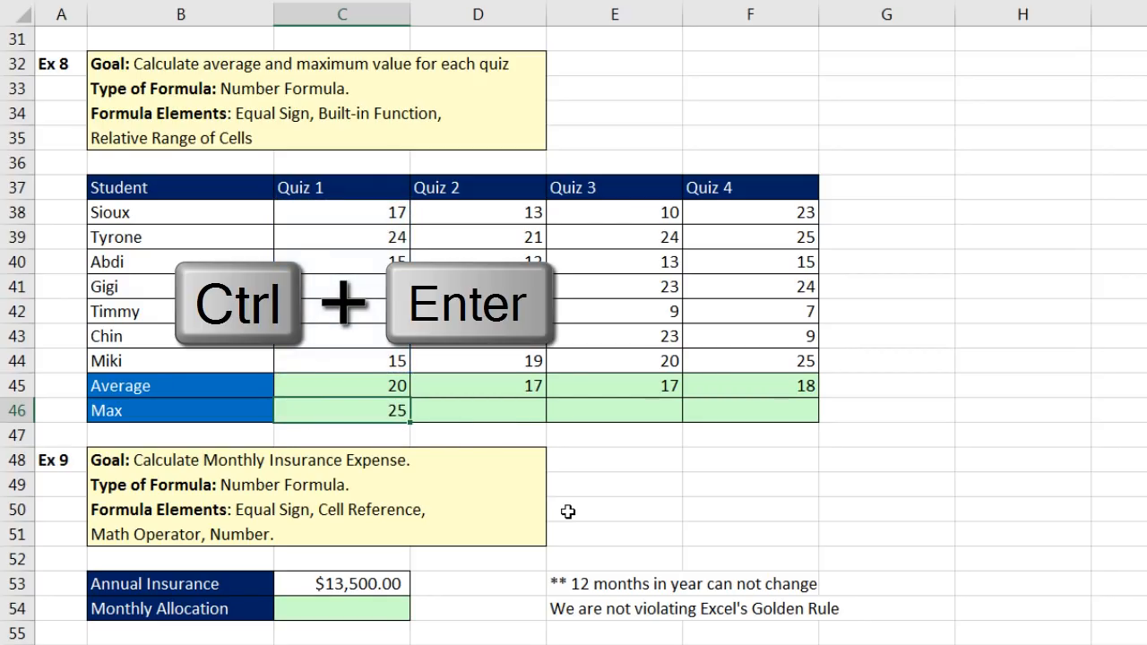
Copy the maximum formula from C46 across to F46 and check the formula in the Quiz 4 column.
{"action": "left_click_drag", "start_coordinate": [410, 420], "coordinate": [794, 409]}
{"action": "left_click", "coordinate": [793, 408]}
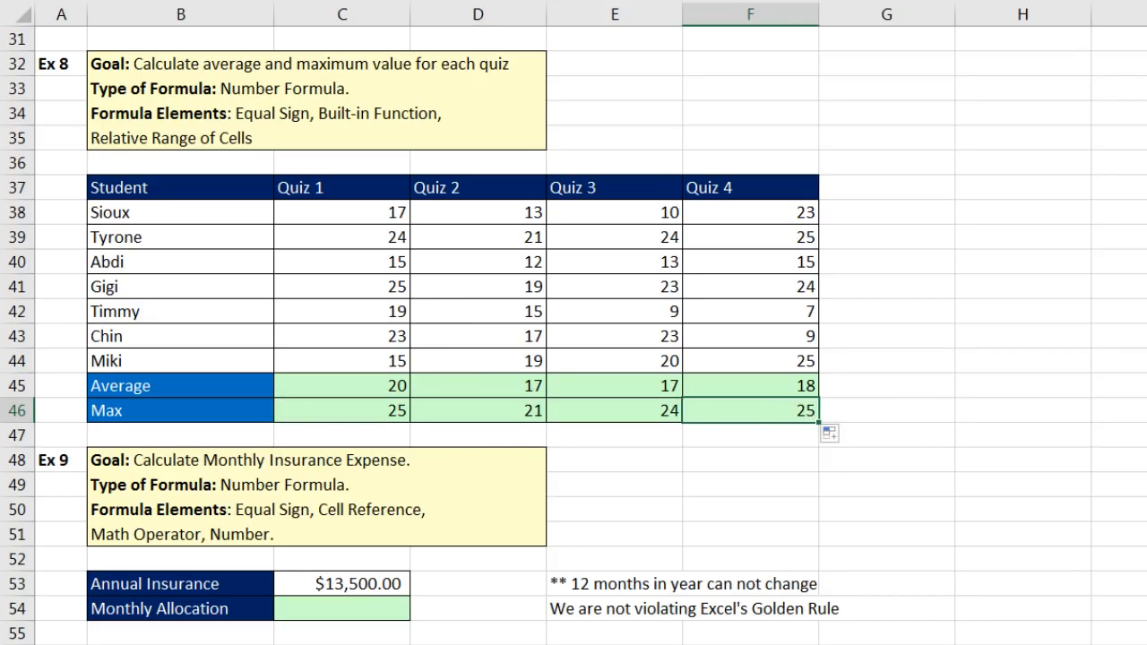
{"action": "key", "text": "F2"}
{"action": "key", "text": "Escape"}
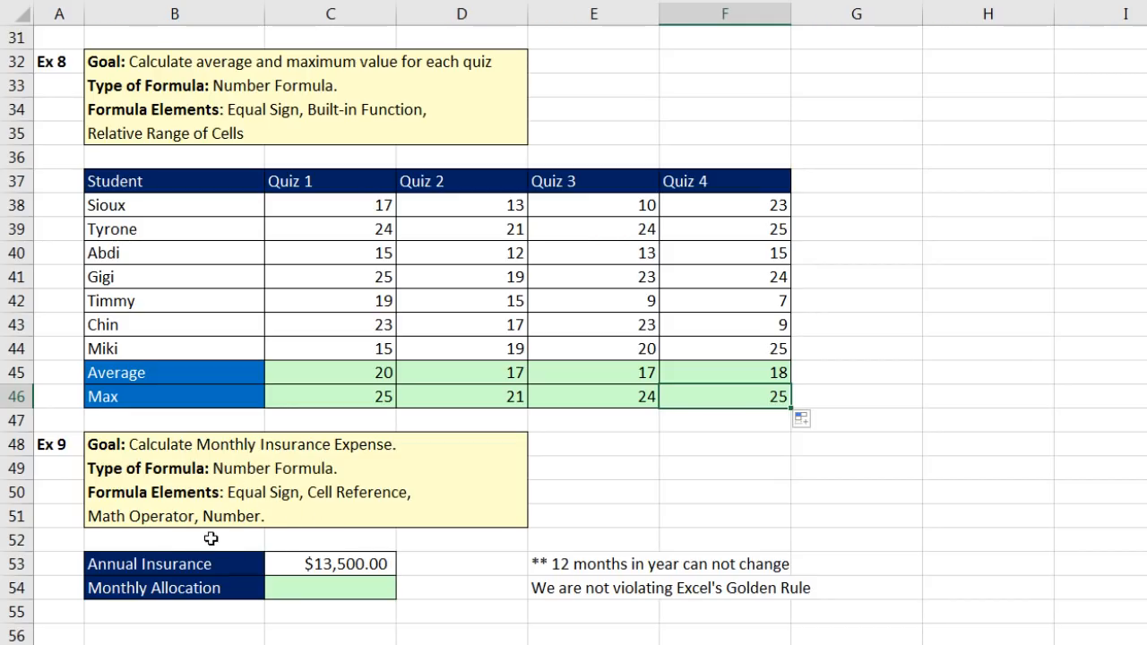
Calculate the monthly insurance allocation in C54 with the formula =C53/12.
{"action": "left_click", "coordinate": [315, 586]}
{"action": "type", "text": "="}
{"action": "key", "text": "Up"}
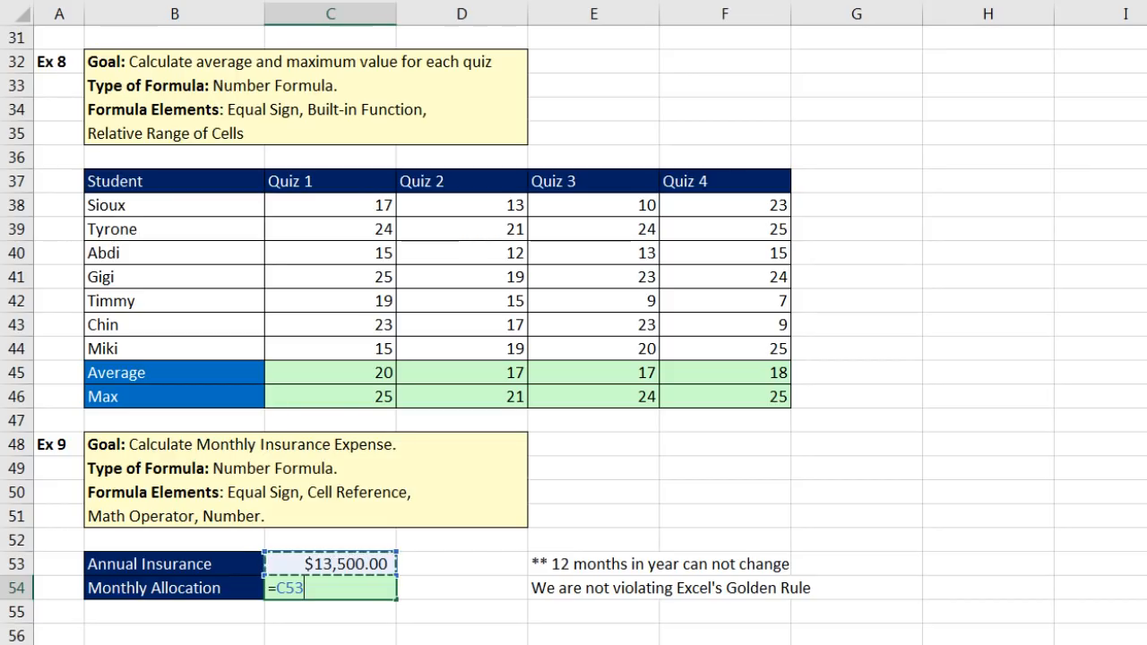
{"action": "type", "text": "/12"}
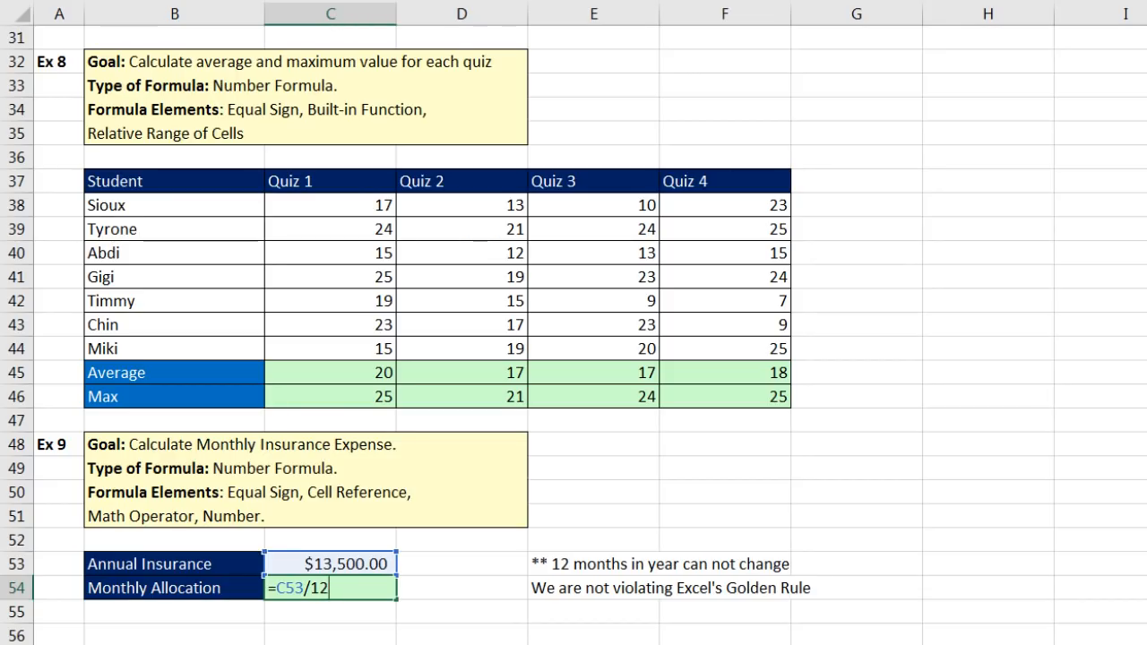
{"action": "key", "text": "Return"}
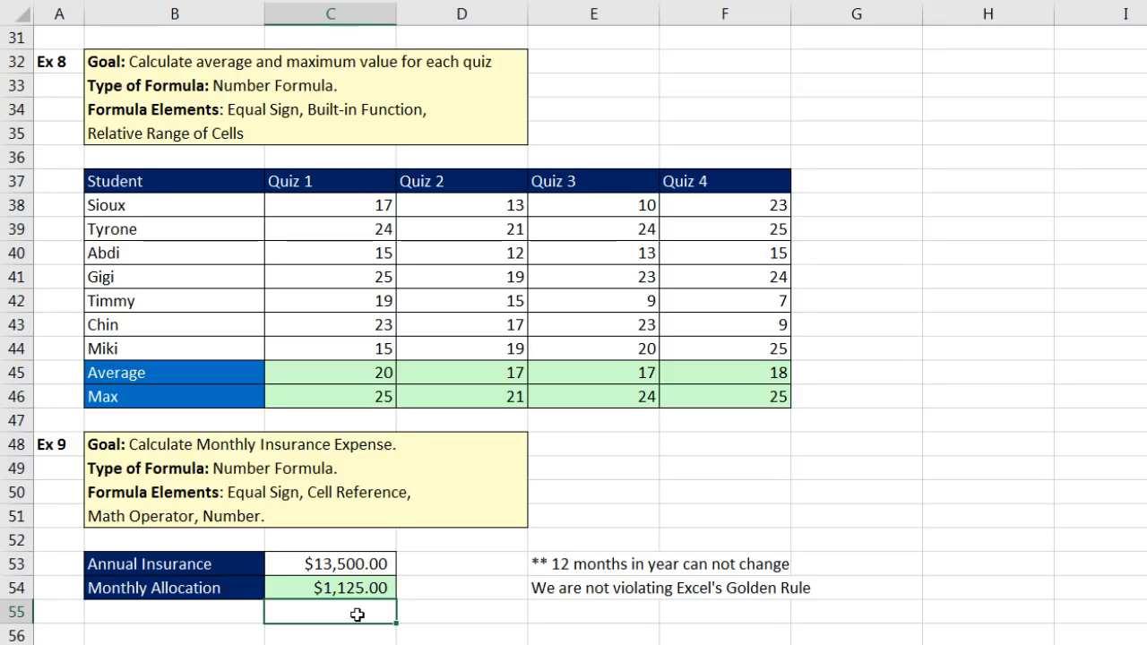
Enter the Aspen cost of goods sold formula =C63-D63*E63 in F63.
{"action": "scroll", "coordinate": [360, 619], "scroll_direction": "down", "scroll_amount": 7}
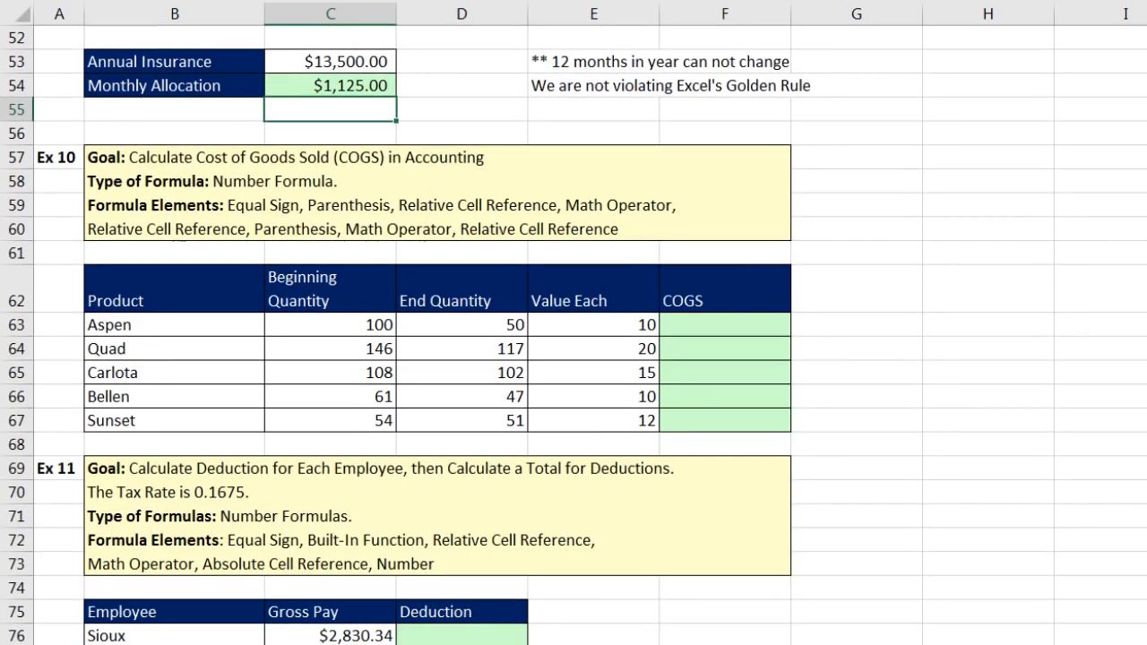
{"action": "scroll", "coordinate": [248, 117], "scroll_direction": "down", "scroll_amount": 2}
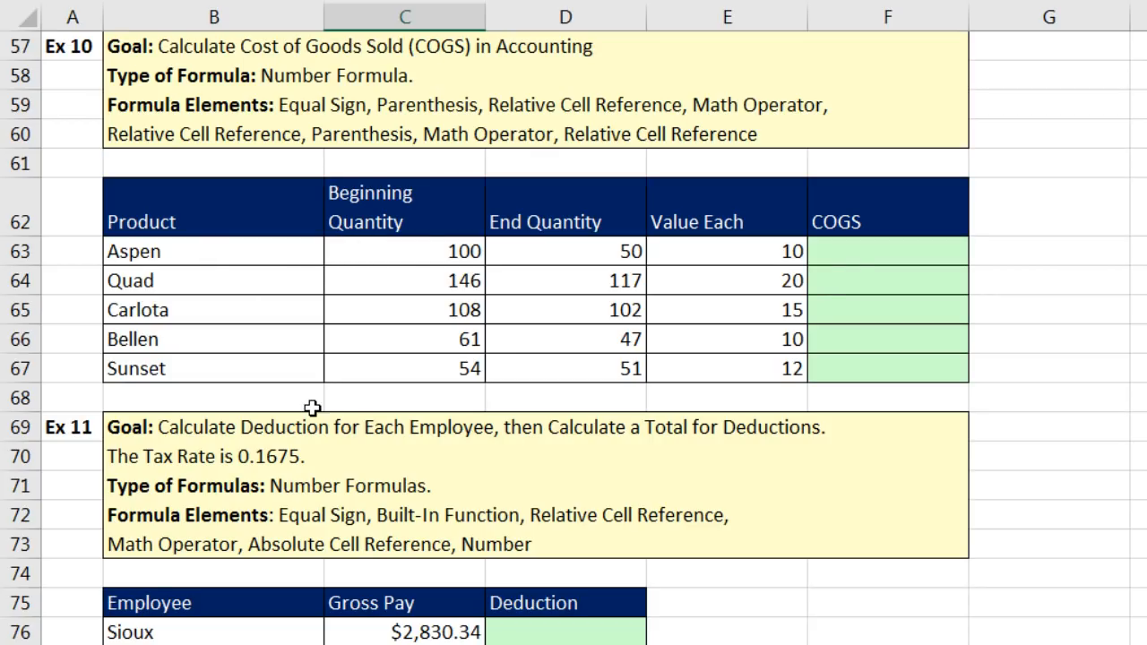
{"action": "left_click", "coordinate": [877, 258]}
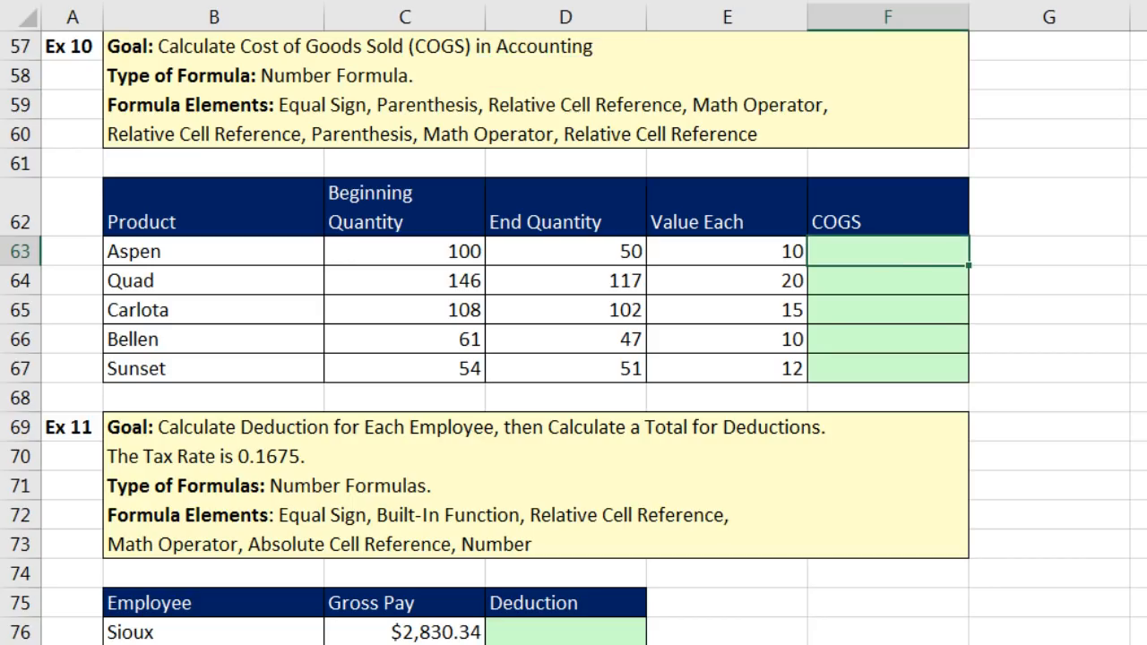
{"action": "type", "text": "="}
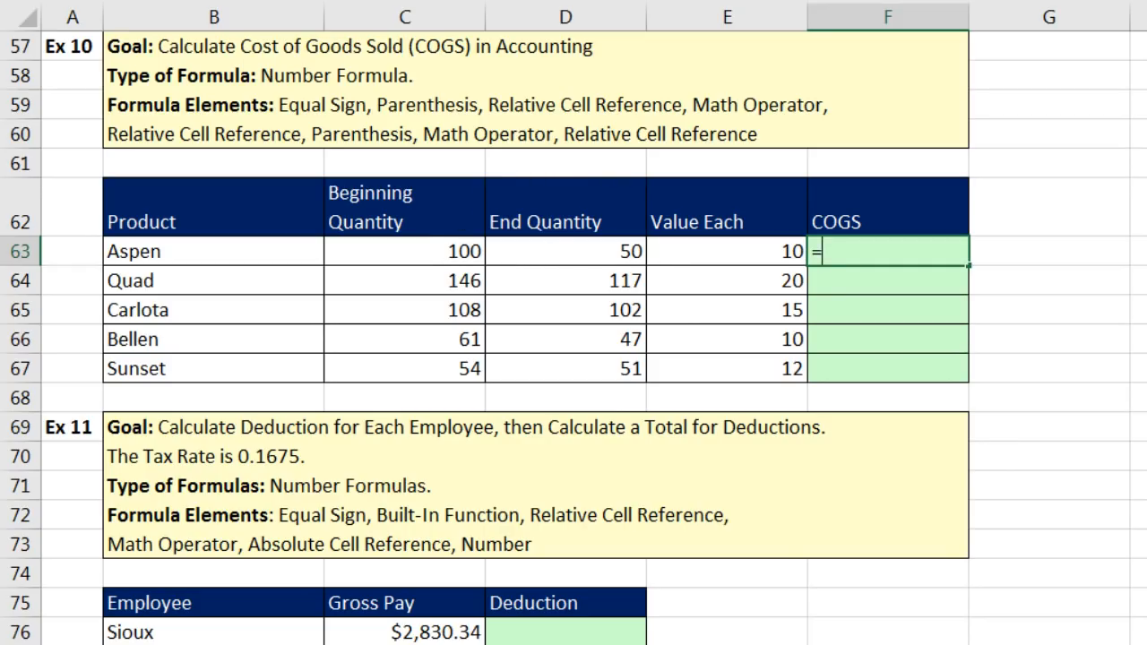
{"action": "key", "text": "Left"}
{"action": "key", "text": "Left"}
{"action": "key", "text": "Left"}
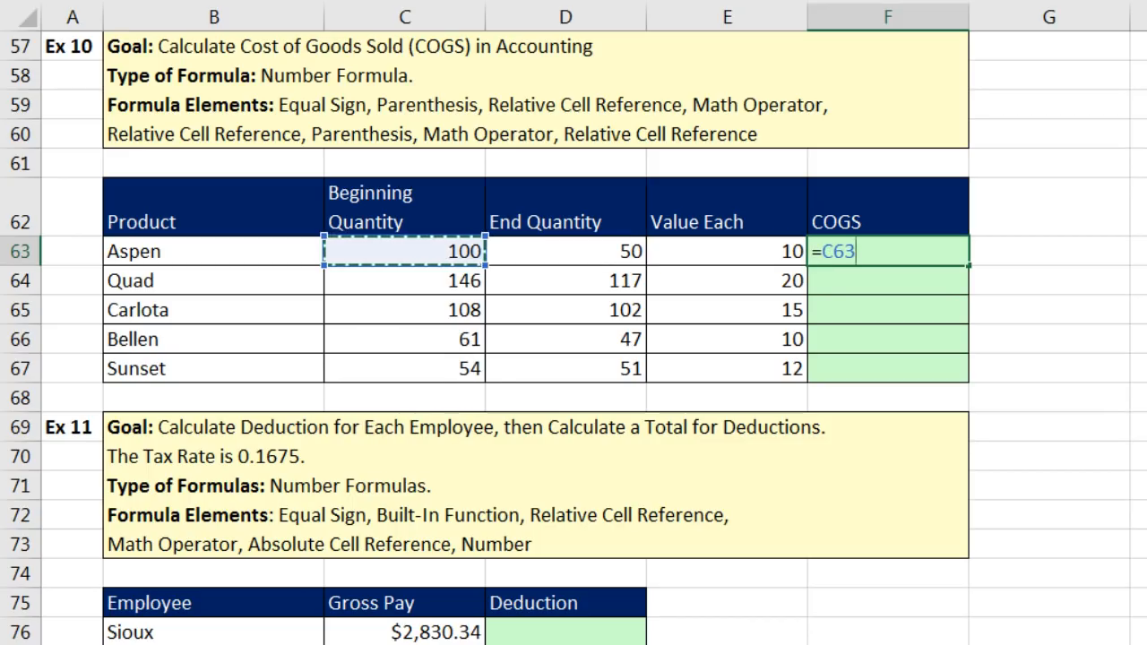
{"action": "type", "text": "-"}
{"action": "key", "text": "Left"}
{"action": "key", "text": "Left"}
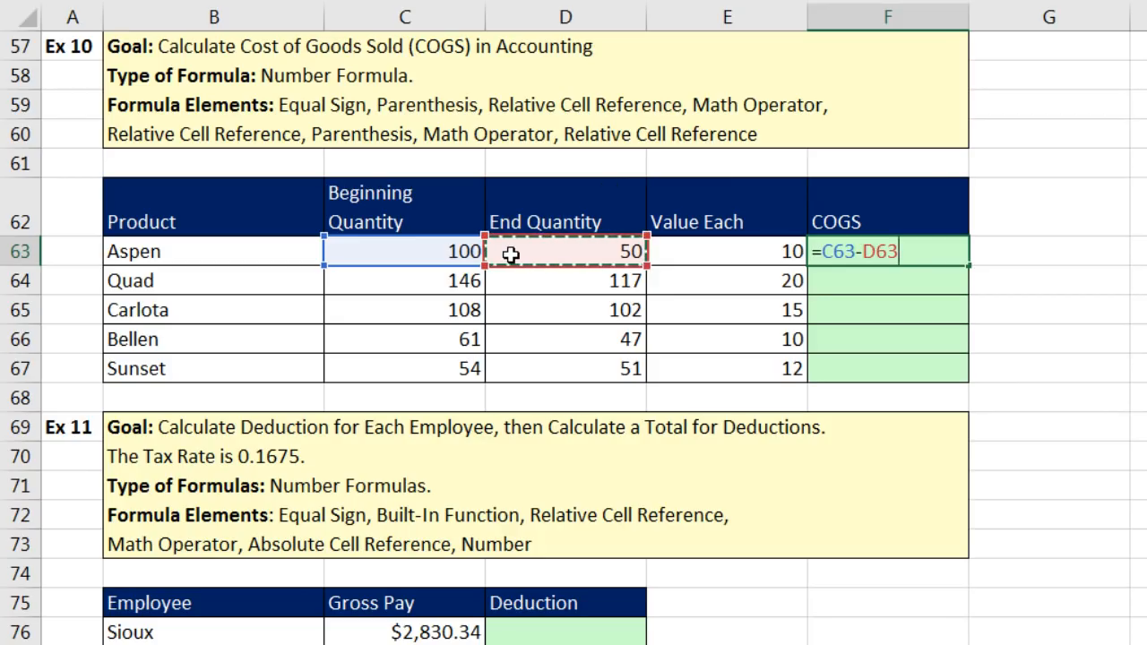
{"action": "type", "text": "*"}
{"action": "key", "text": "Left"}
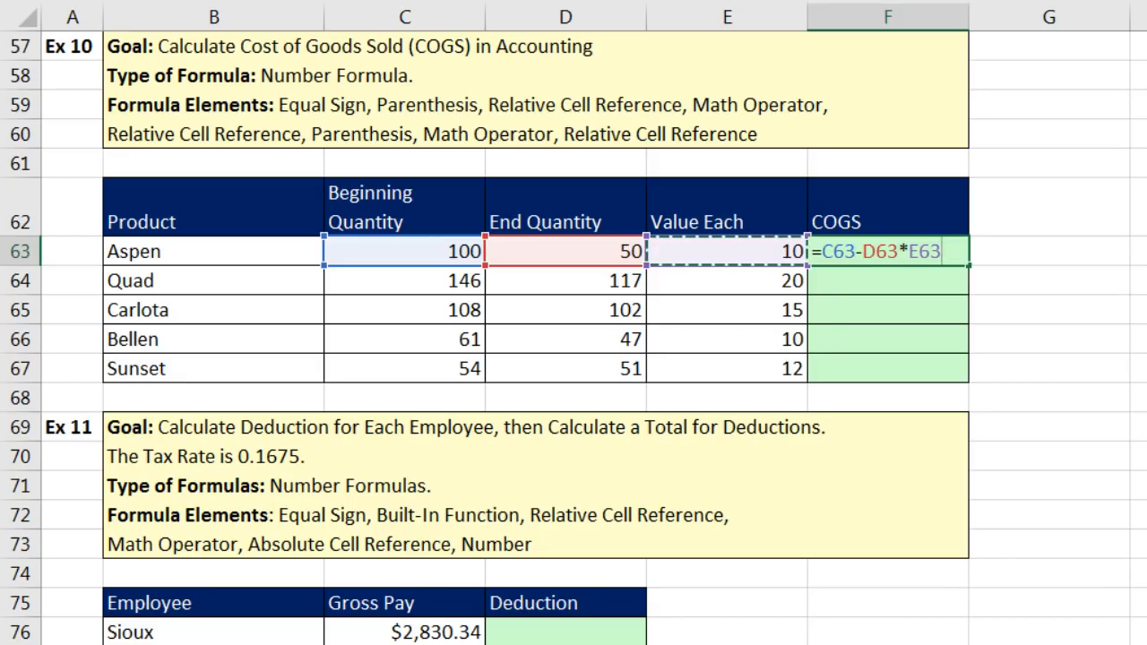
{"action": "key", "text": "ctrl+Return"}
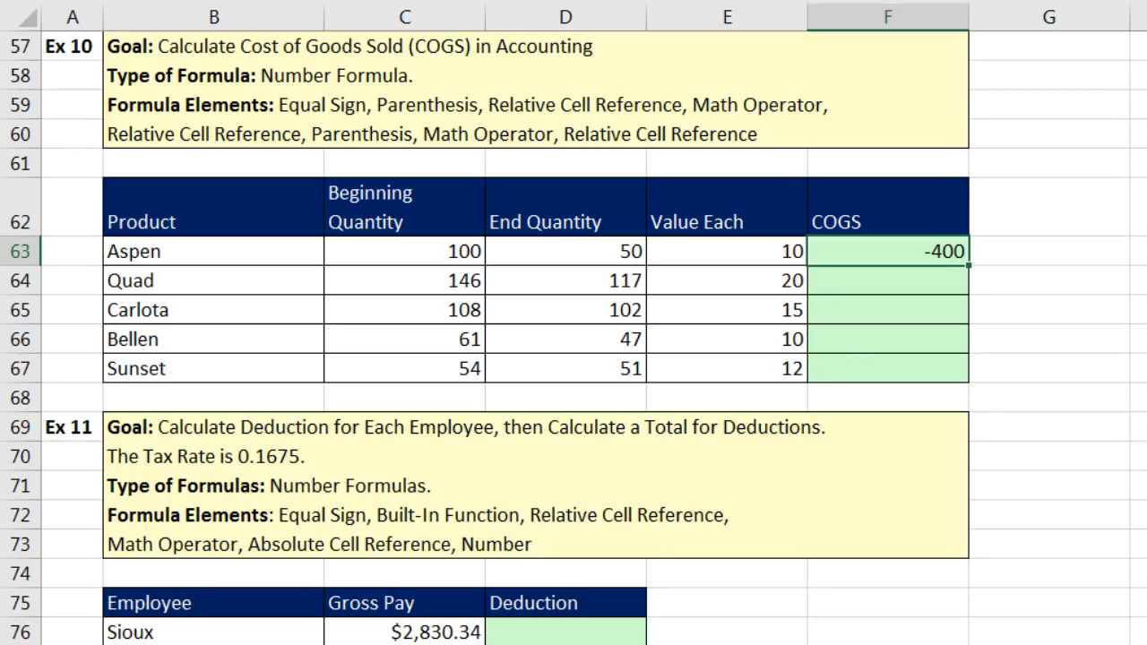
Add parentheses around the quantity subtraction in F63 so the formula reads =(C63-D63)*E63.
{"action": "key", "text": "F2"}
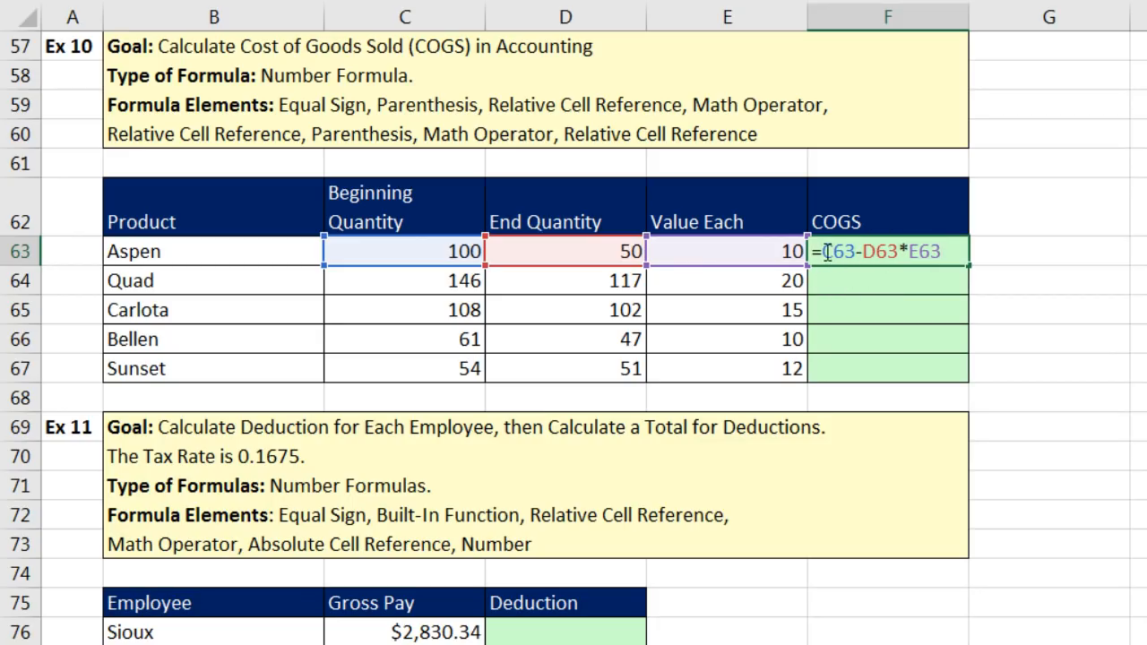
{"action": "type", "text": "("}
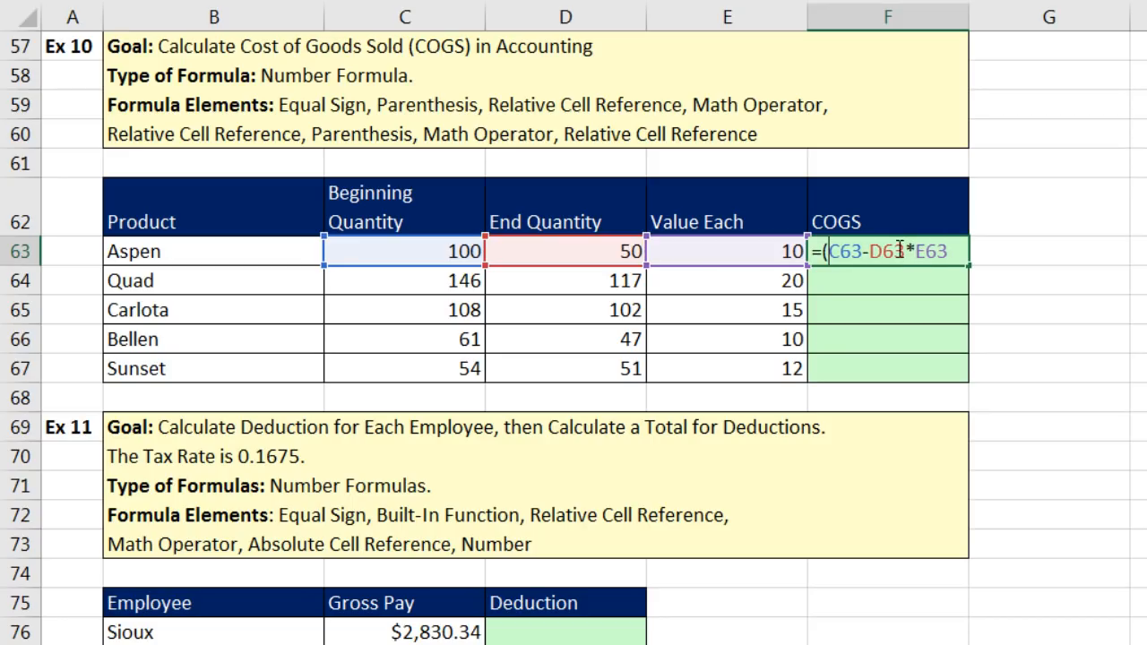
{"action": "type", "text": ")"}
{"action": "key", "text": "ctrl+Return"}
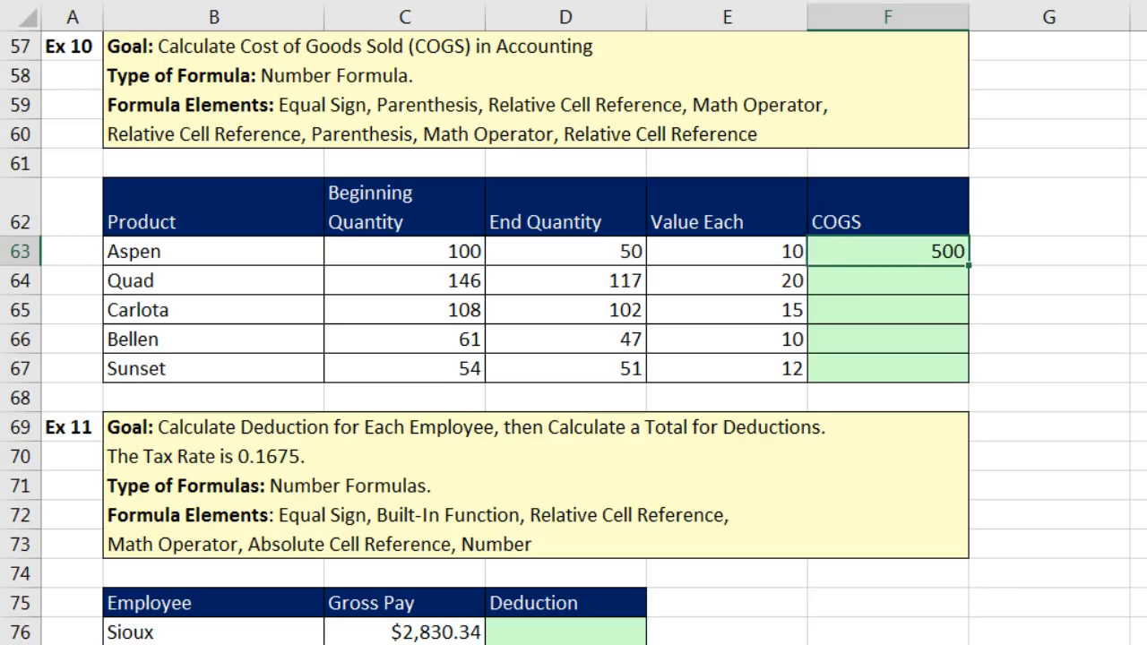
Copy the COGS formula from F63 down to F67 and check the cell references in the Sunset row.
{"action": "double_click", "coordinate": [967, 266]}
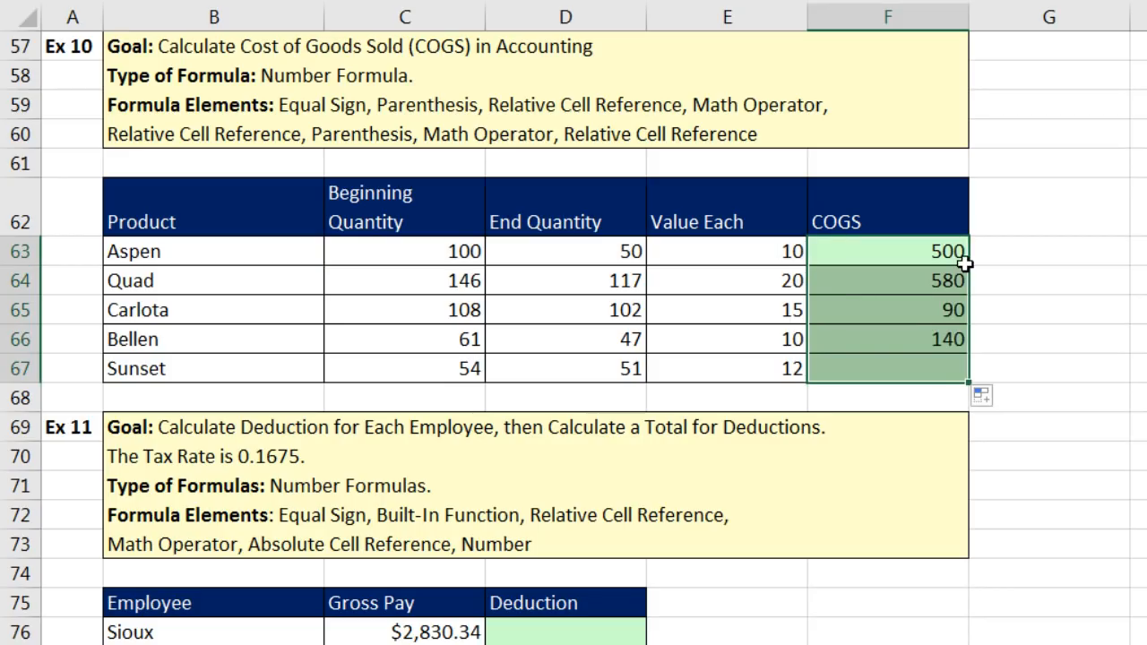
{"action": "left_click", "coordinate": [950, 370]}
{"action": "key", "text": "F2"}
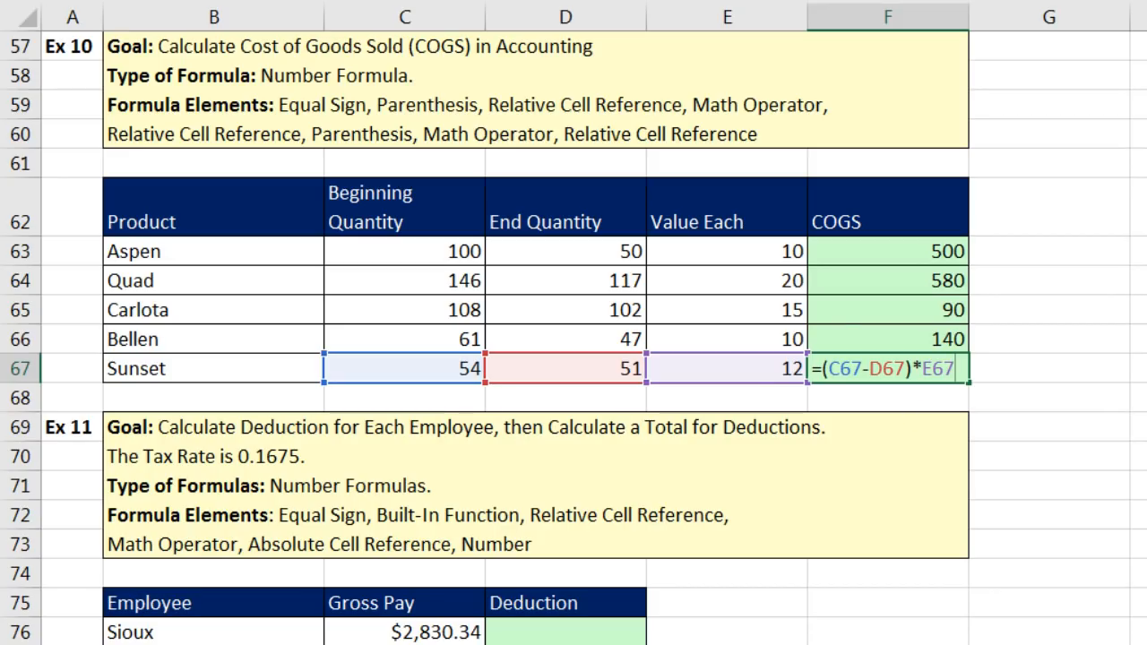
{"action": "key", "text": "Return"}
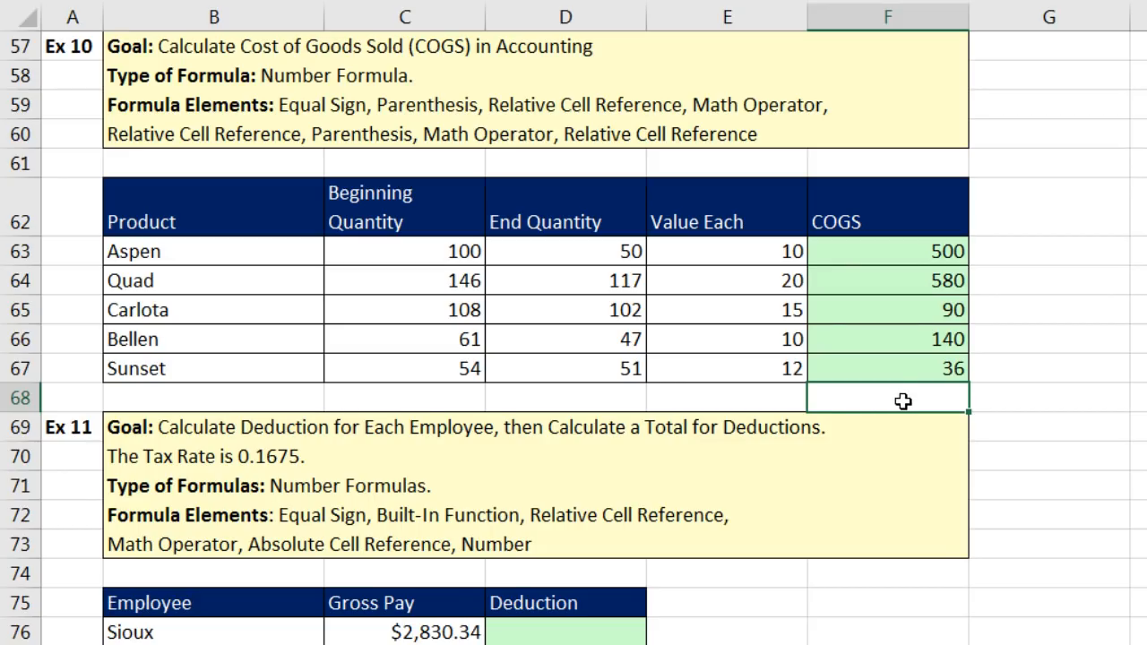
{"action": "left_click", "coordinate": [915, 369]}
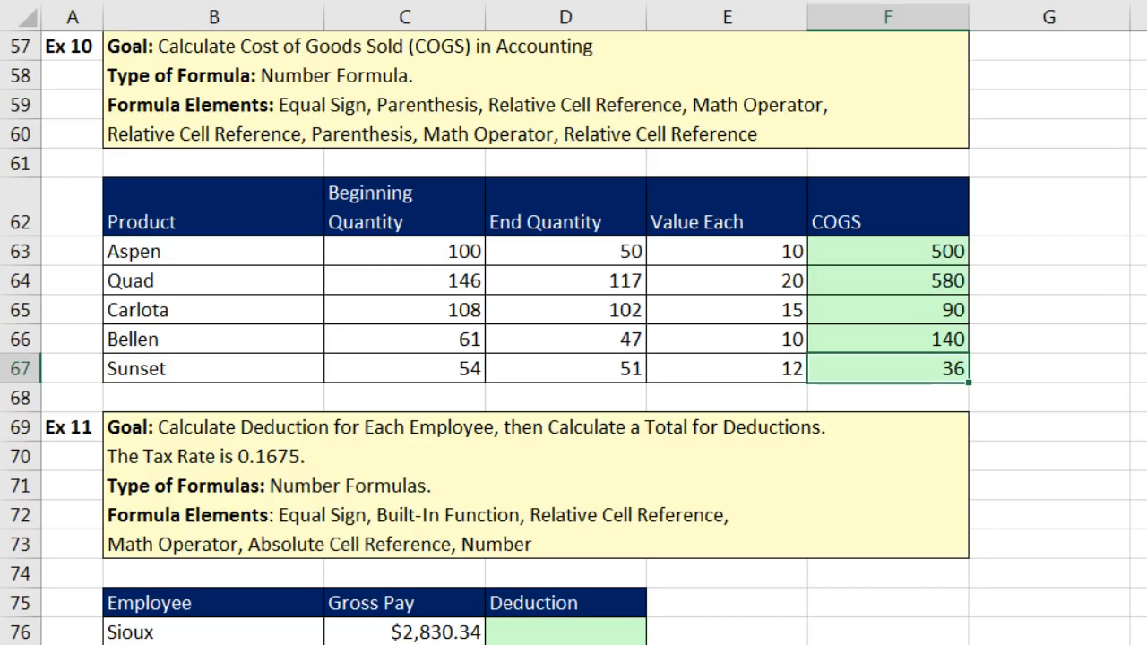
{"action": "key", "text": "F2"}
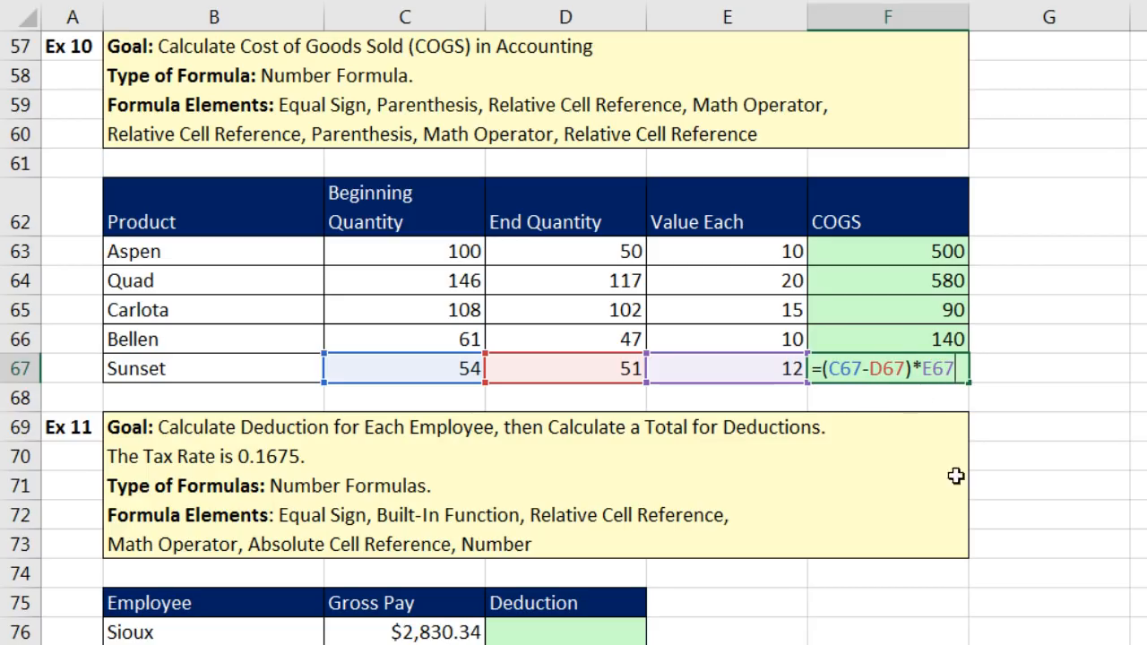
{"action": "key", "text": "Return"}
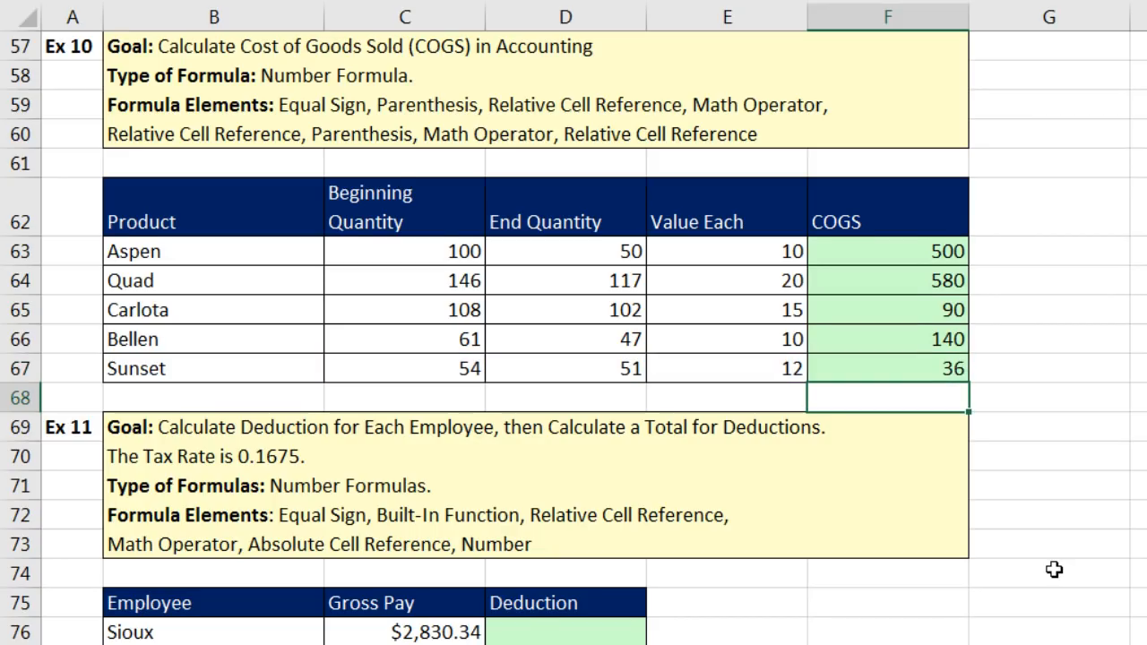
Review the Golden Rule notes at the top of the sheet and label cell F75 "Tax Rate" for Example 11.
{"action": "left_click", "coordinate": [514, 632]}
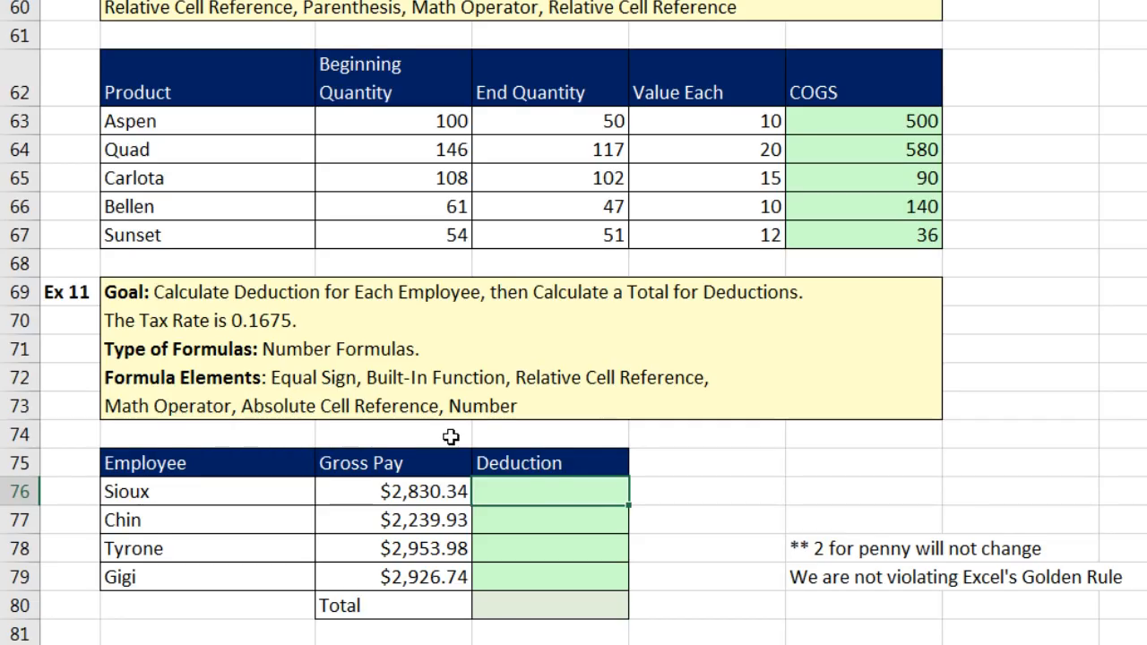
{"action": "scroll", "coordinate": [851, 549], "scroll_direction": "up", "scroll_amount": 15}
{"action": "scroll", "coordinate": [747, 519], "scroll_direction": "up", "scroll_amount": 2}
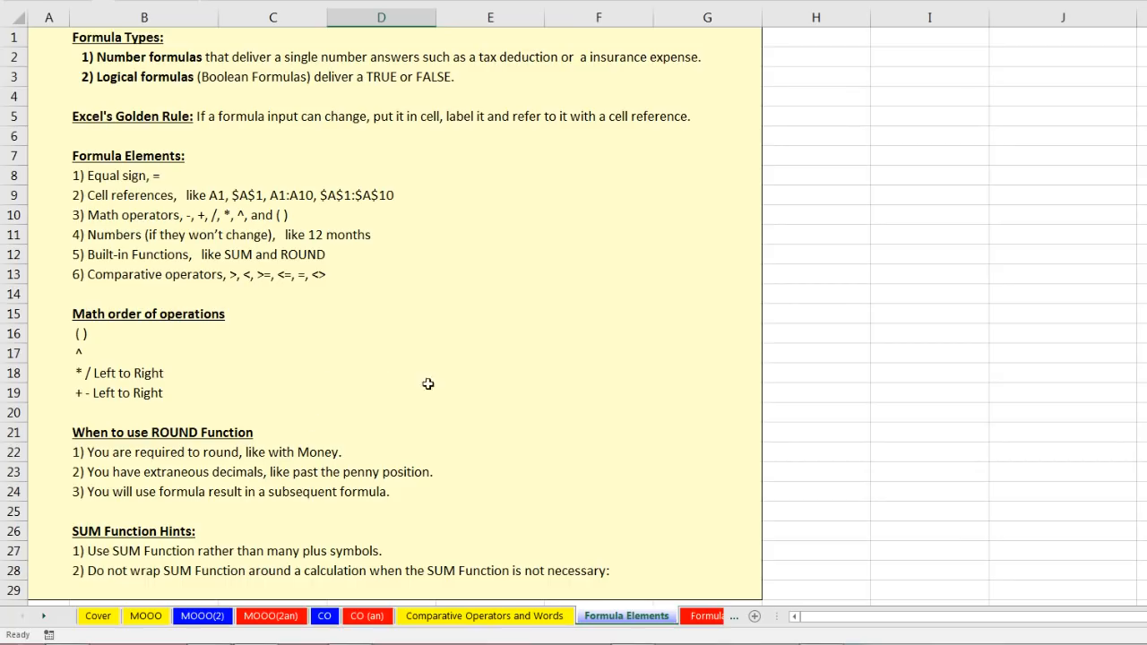
{"action": "scroll", "coordinate": [934, 192], "scroll_direction": "down", "scroll_amount": 7}
{"action": "scroll", "coordinate": [963, 178], "scroll_direction": "down", "scroll_amount": 15}
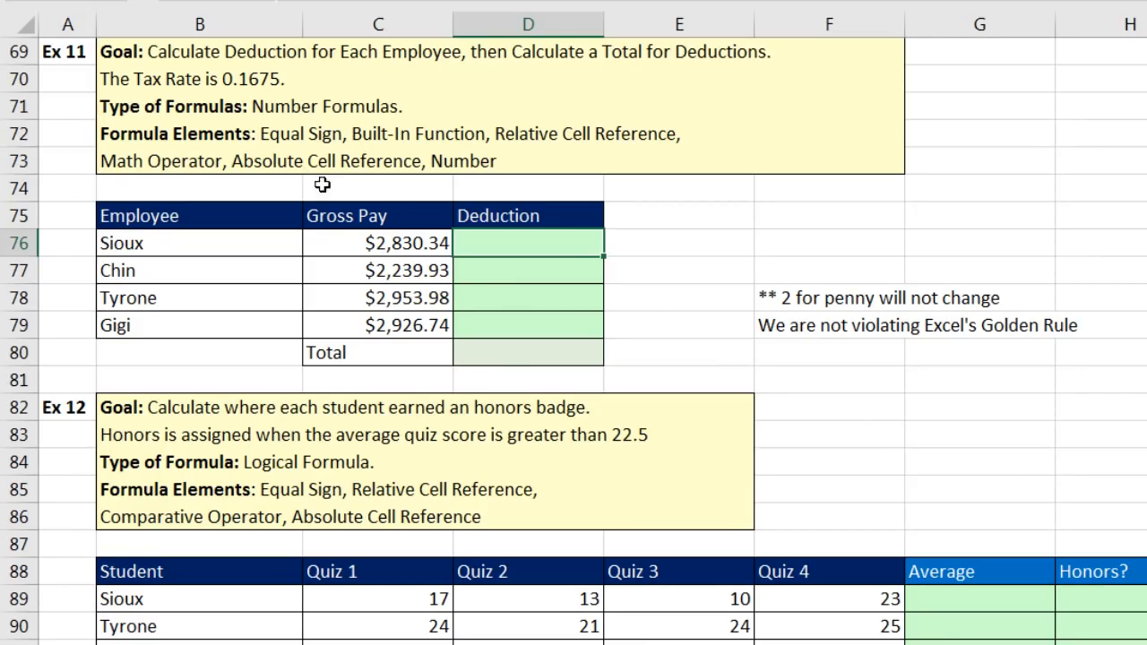
{"action": "left_click", "coordinate": [810, 220]}
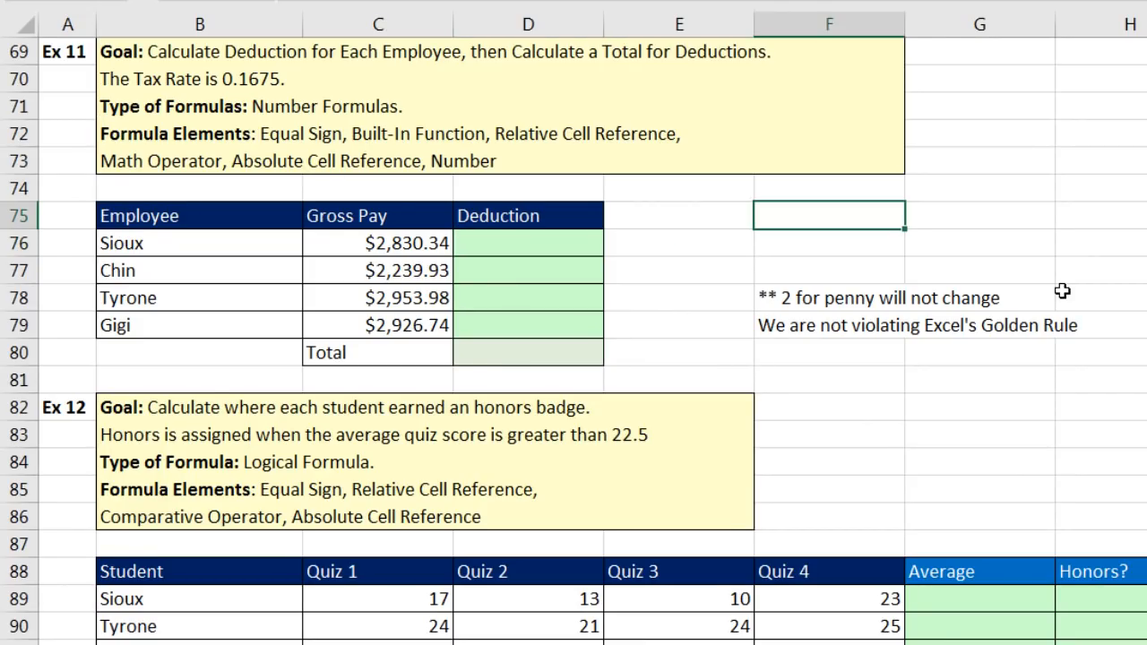
{"action": "type", "text": "Tax Rate"}
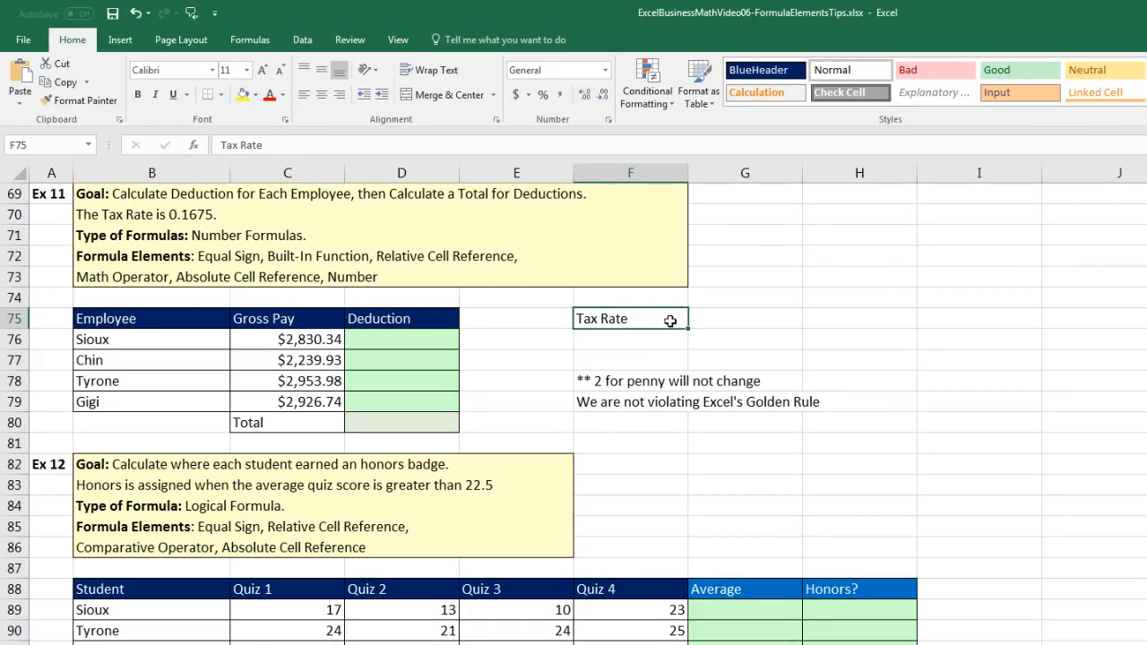
Format the Tax Rate label in F75 with a red fill, white font and all borders.
{"action": "left_click", "coordinate": [255, 94]}
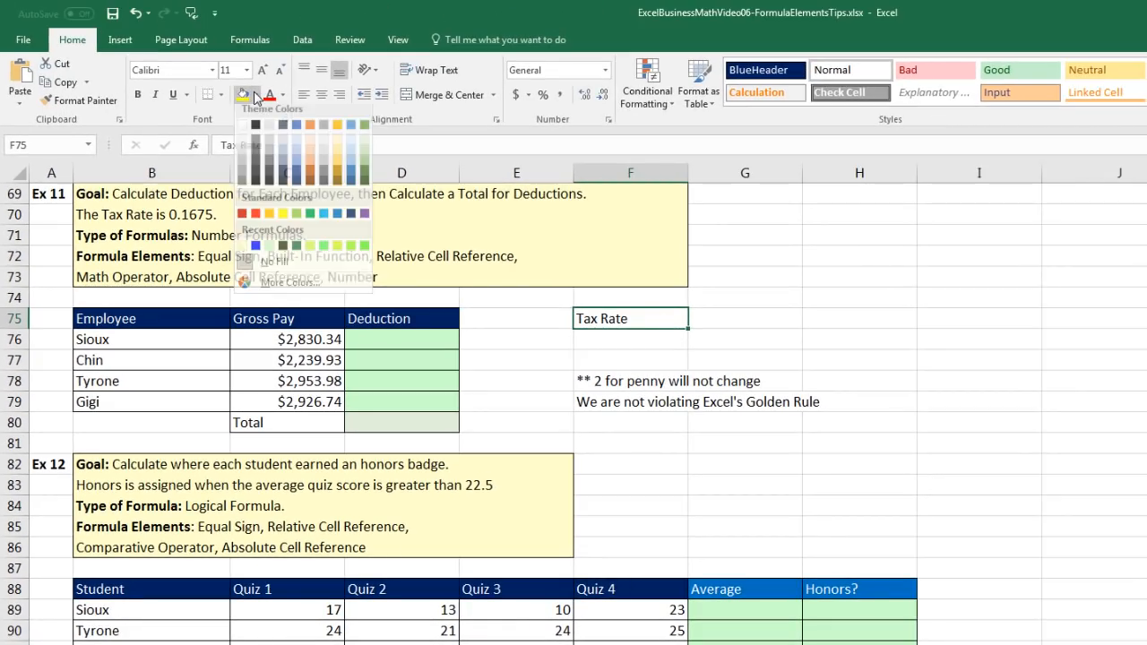
{"action": "left_click", "coordinate": [255, 221]}
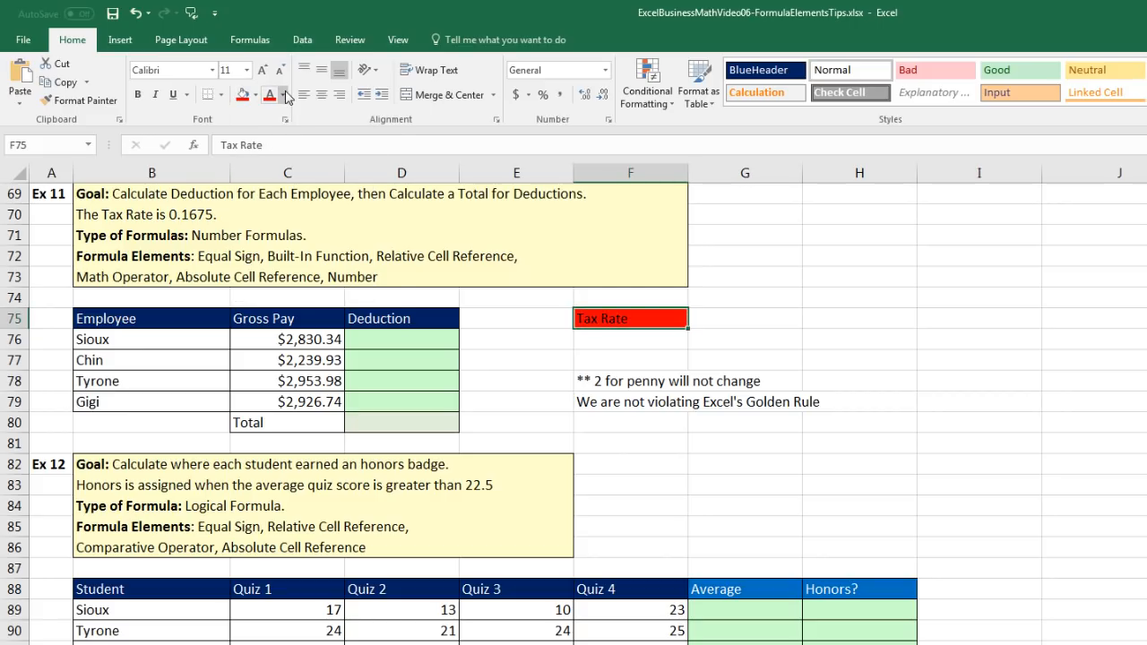
{"action": "left_click", "coordinate": [282, 94]}
{"action": "left_click", "coordinate": [269, 149]}
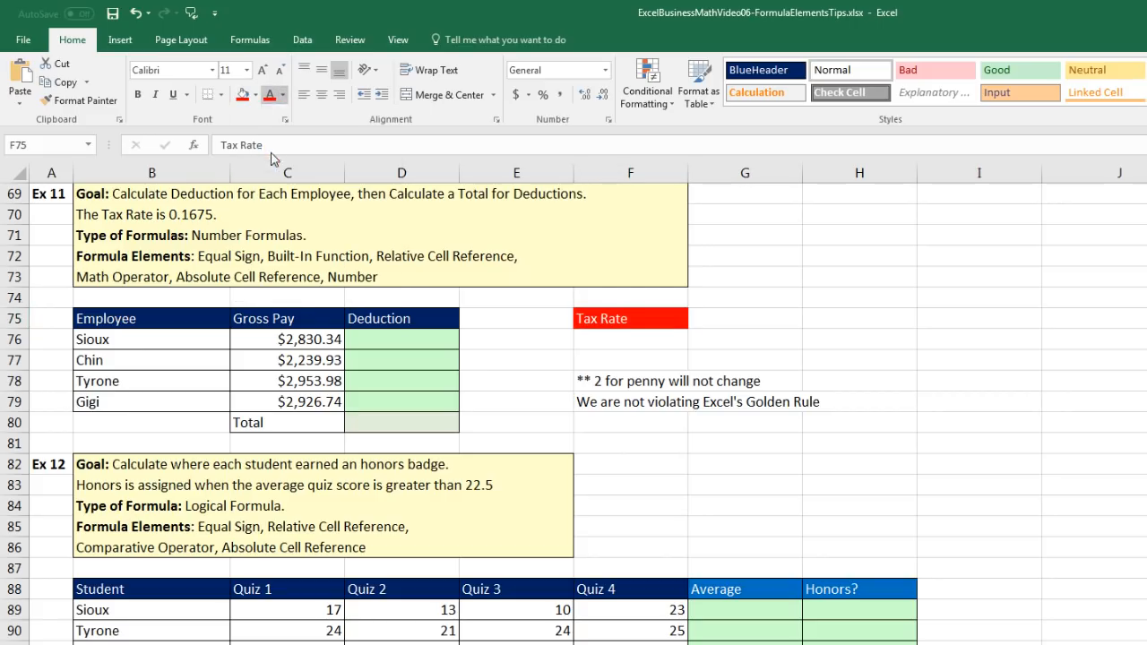
{"action": "left_click", "coordinate": [221, 94]}
{"action": "left_click", "coordinate": [250, 230]}
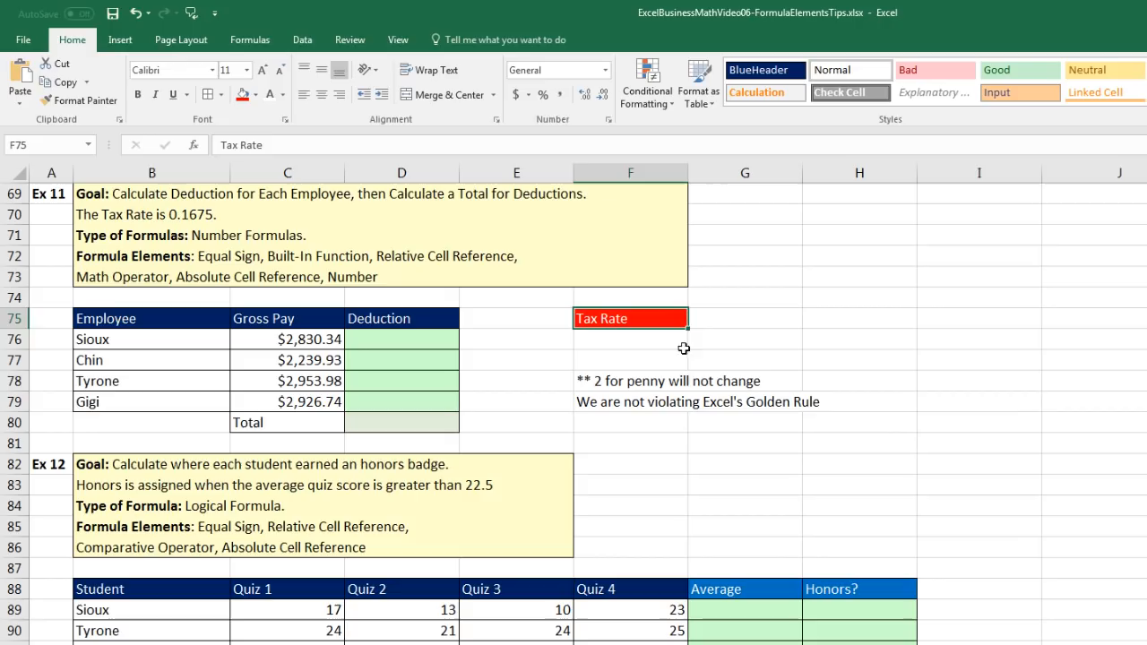
Enter the tax rate .1675 in F76 below its label.
{"action": "key", "text": "Return"}
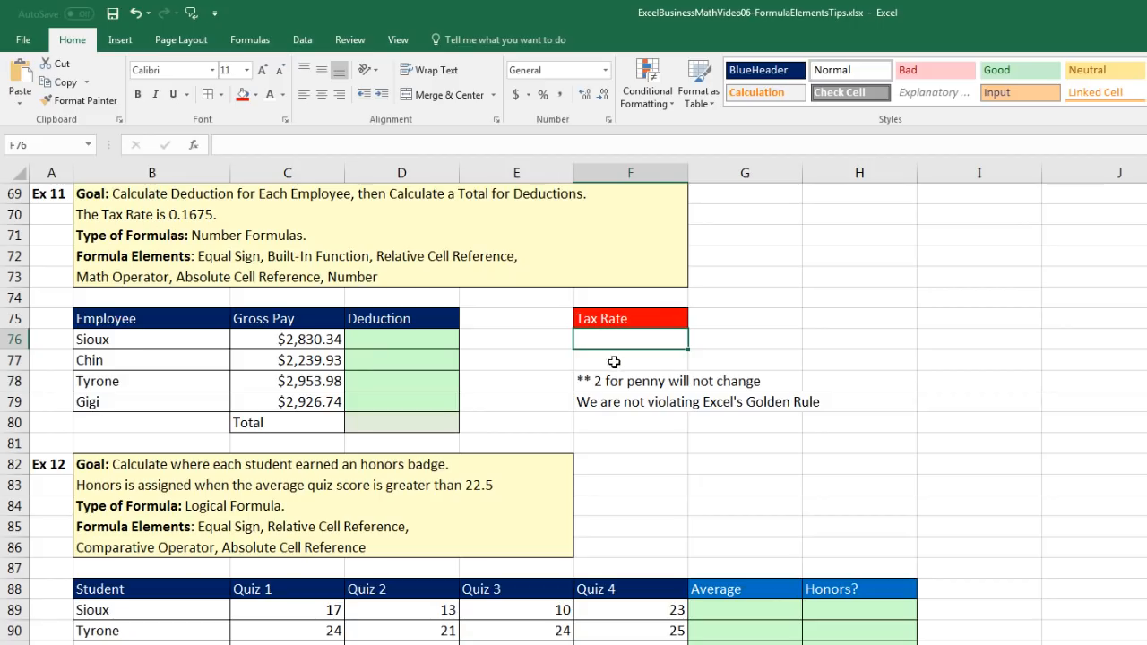
{"action": "type", "text": "."}
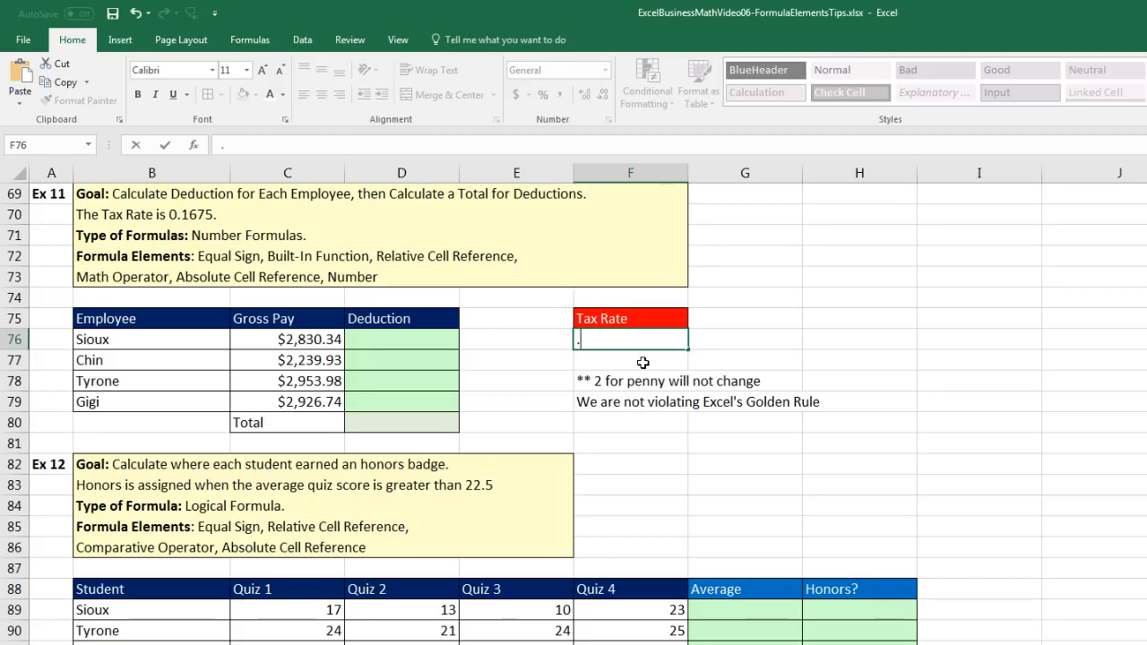
{"action": "type", "text": "1675"}
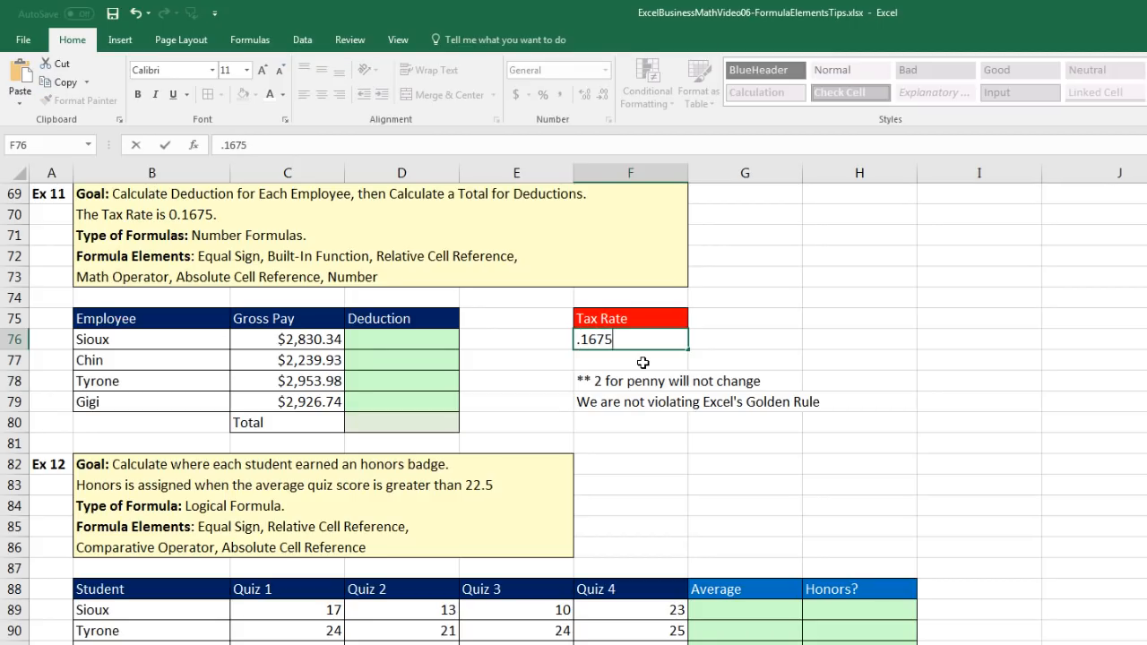
{"action": "key", "text": "Return"}
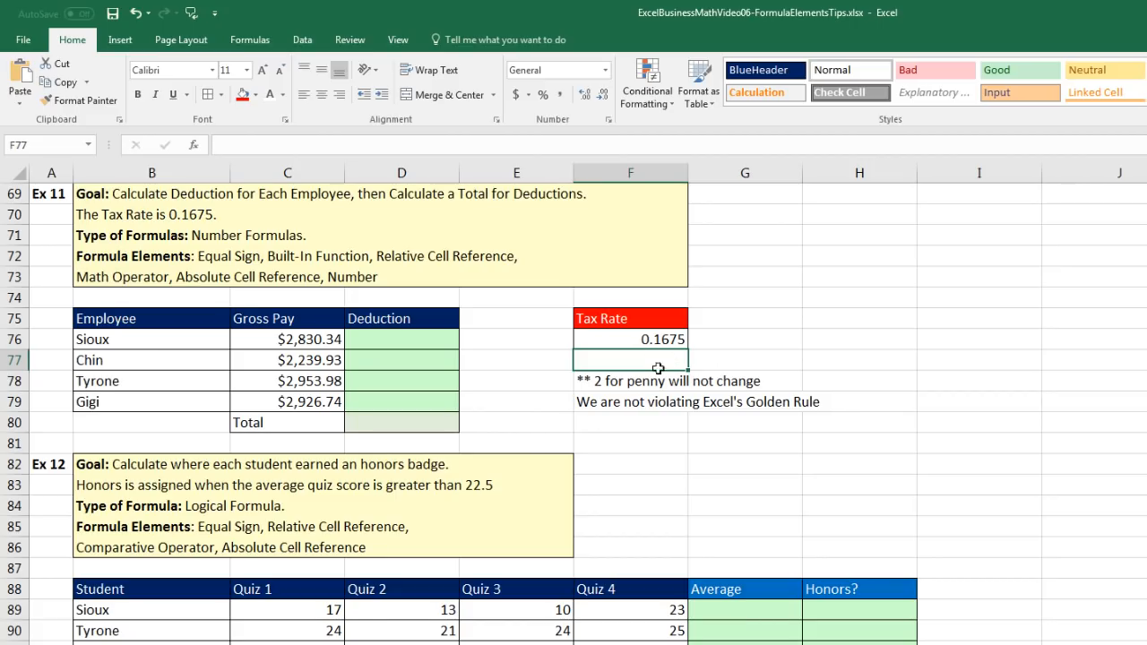
Enter the rounded deduction formula =ROUND(C76*$F$76,2) in D76, keeping the tax rate as an absolute reference.
{"action": "left_click", "coordinate": [434, 422]}
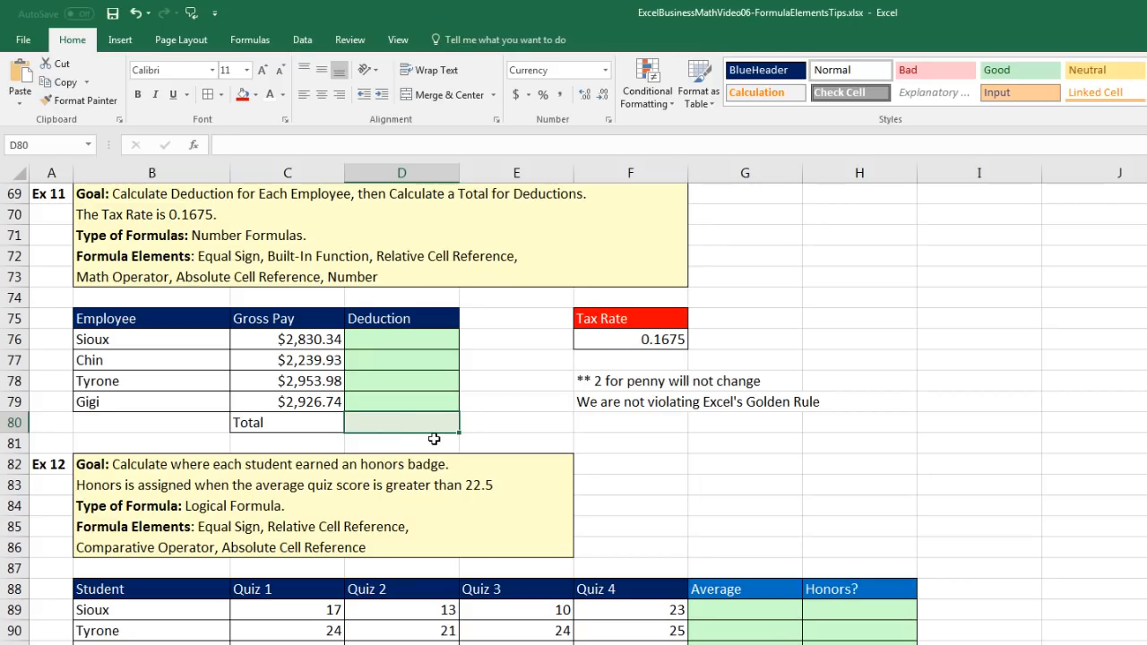
{"action": "left_click", "coordinate": [430, 345]}
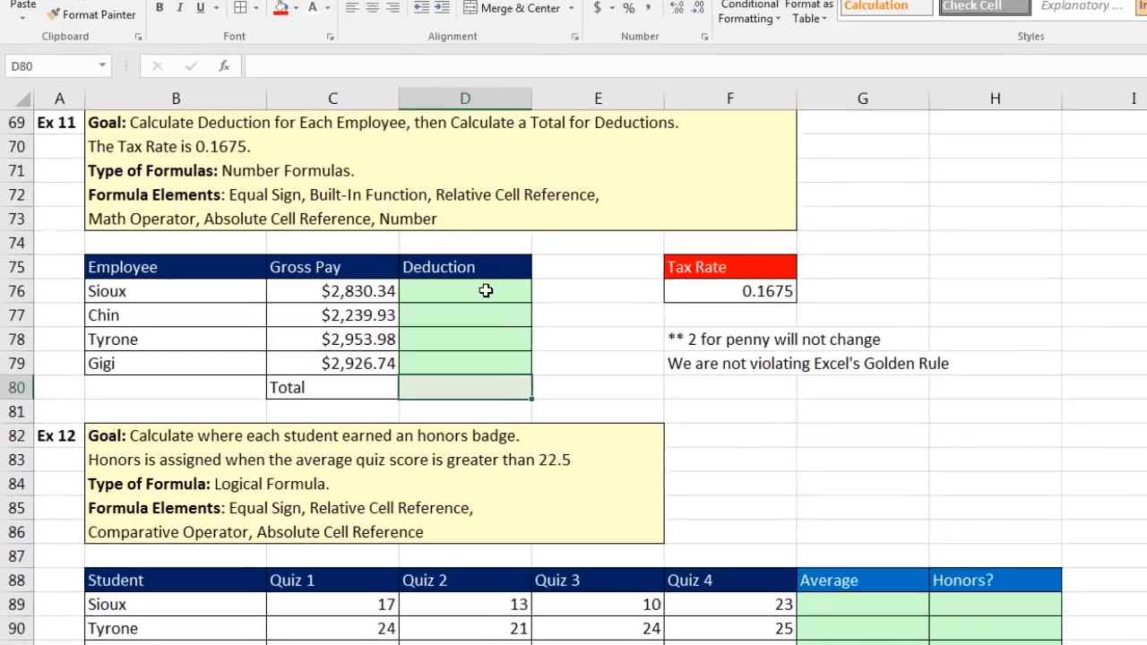
{"action": "type", "text": "=r"}
{"action": "type", "text": "nd"}
{"action": "key", "text": "Tab"}
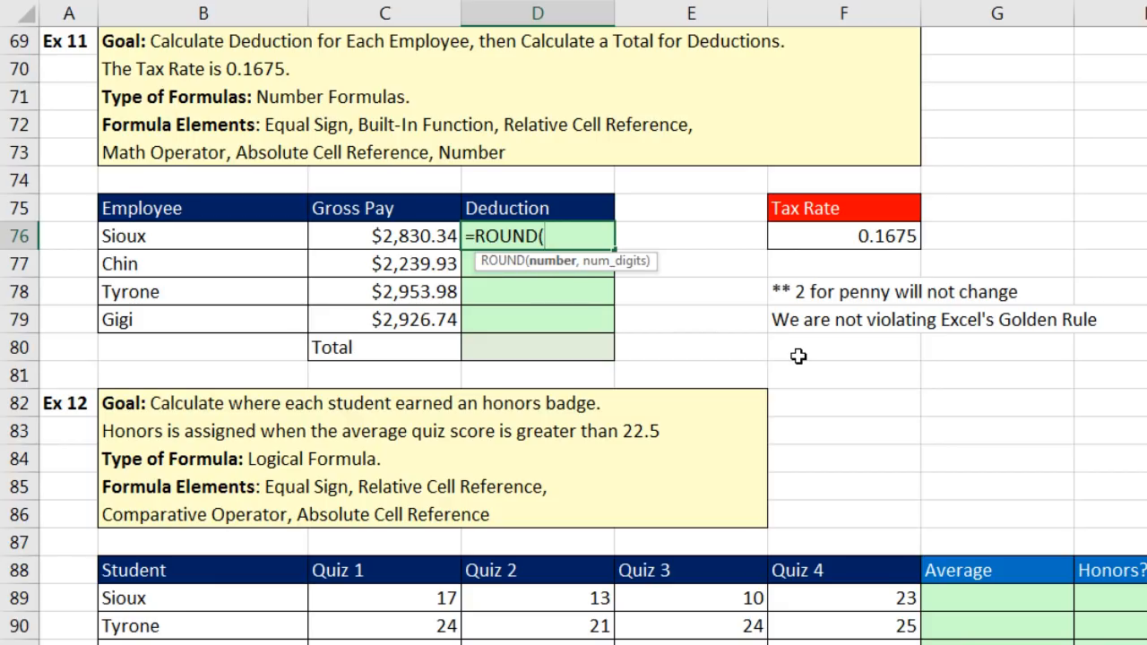
{"action": "key", "text": "Left"}
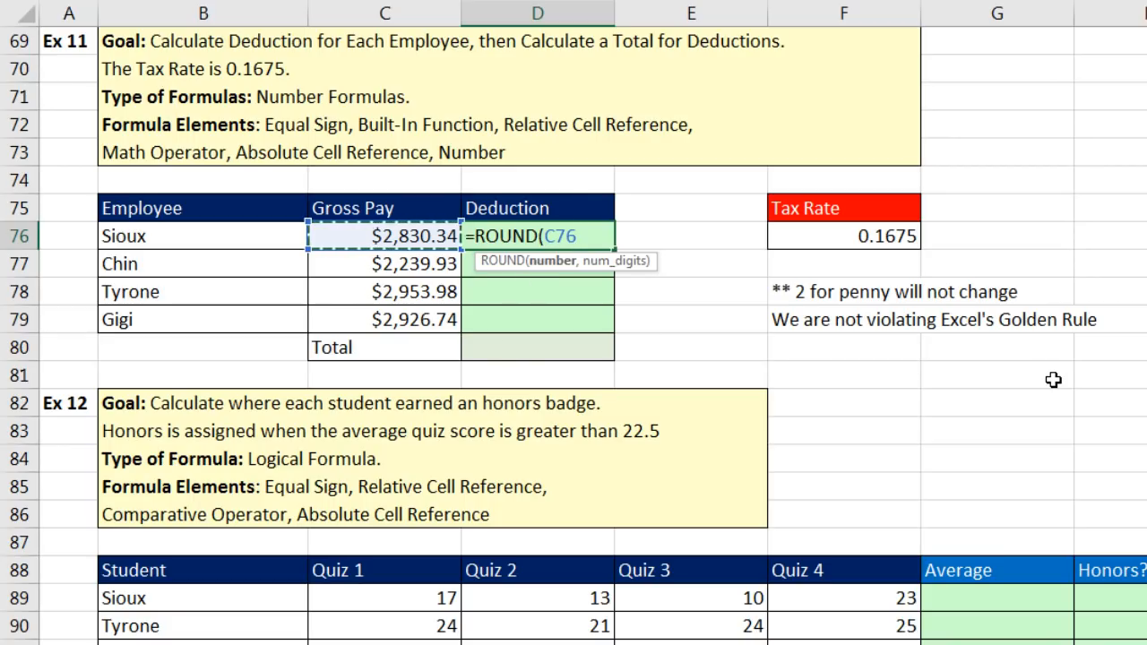
{"action": "type", "text": "*"}
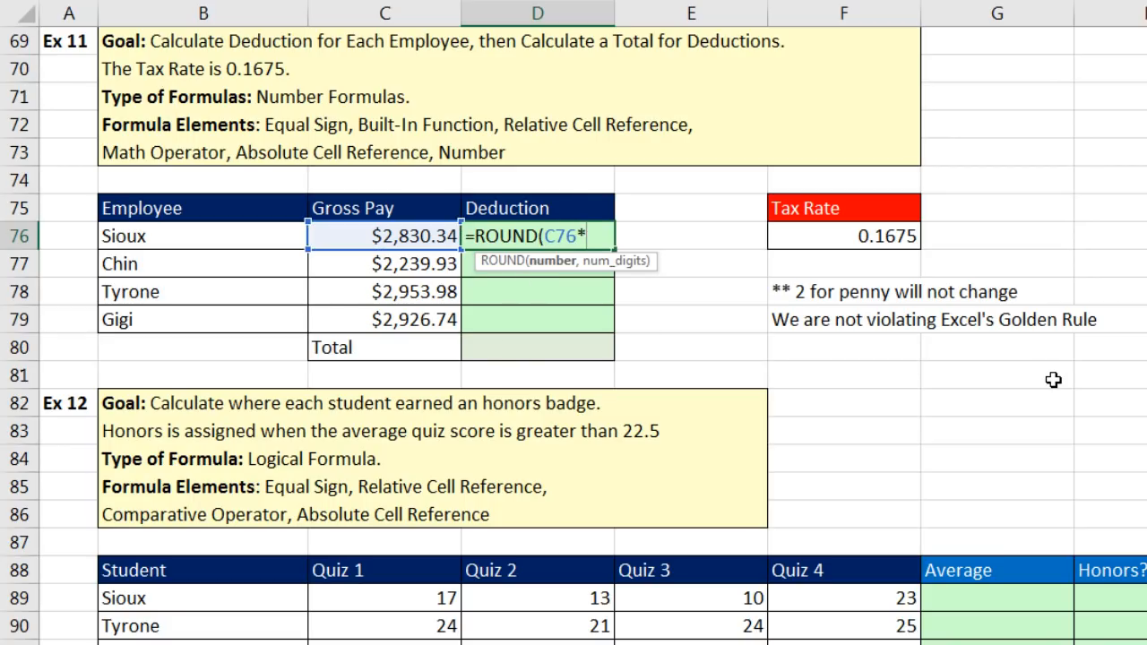
{"action": "key", "text": "Right"}
{"action": "key", "text": "Right"}
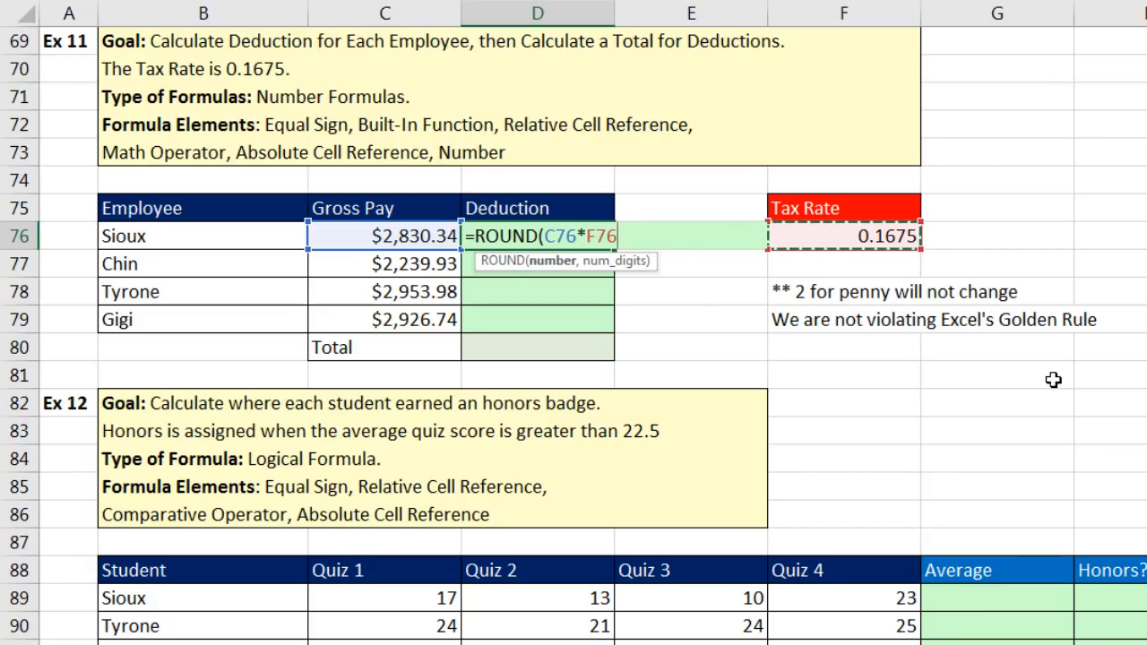
{"action": "key", "text": "F4"}
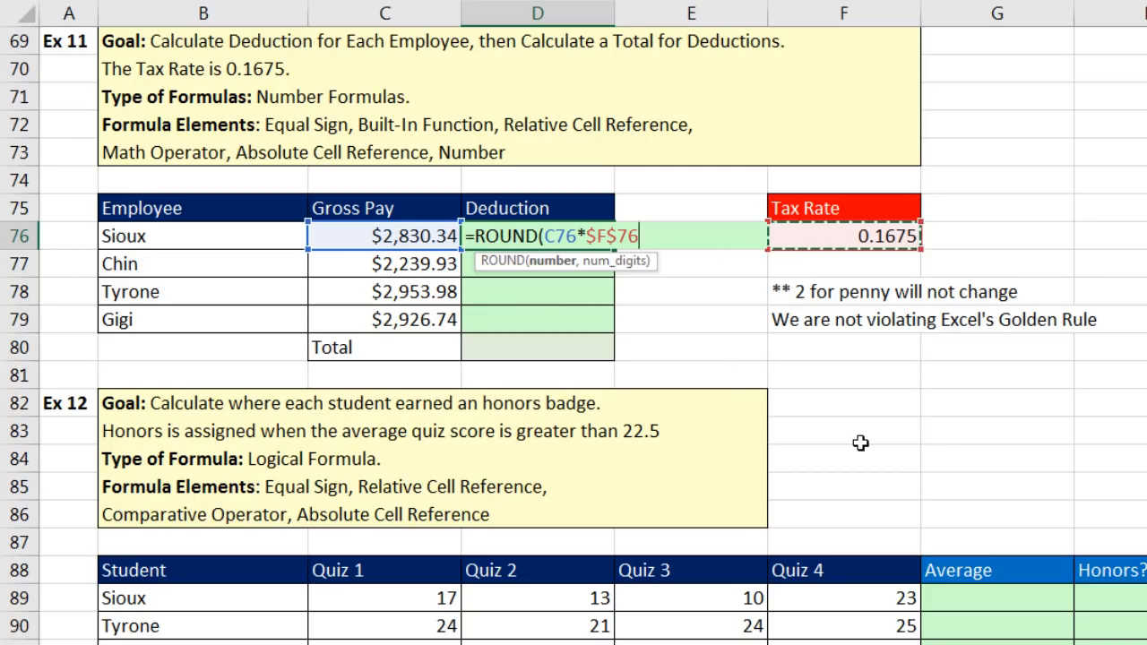
{"action": "type", "text": ",2"}
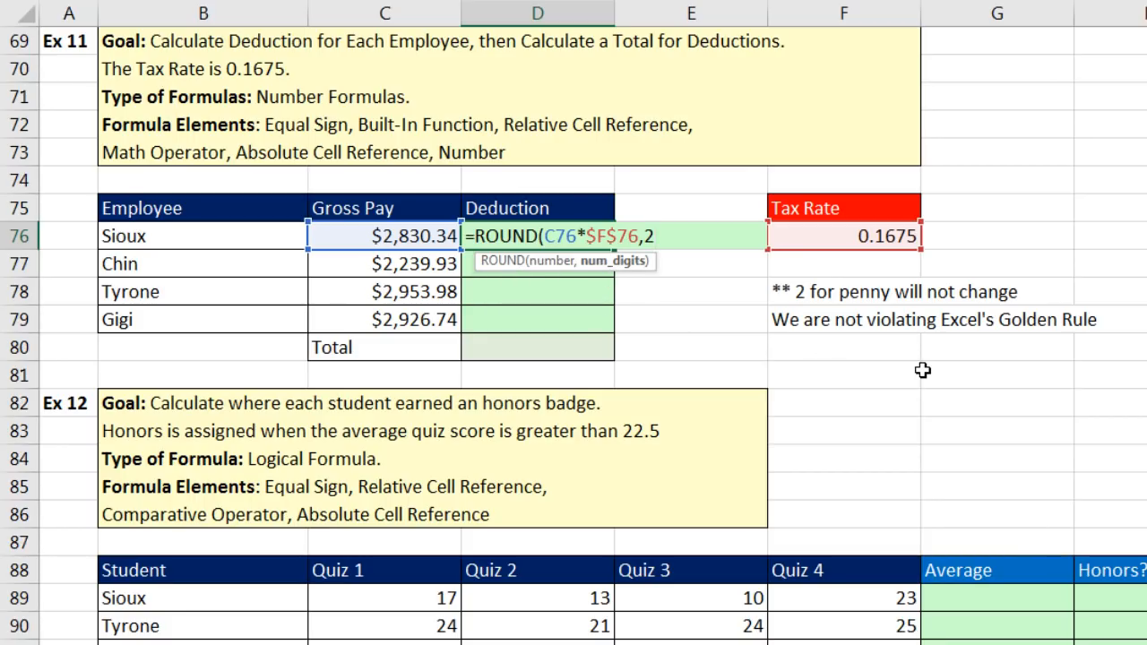
{"action": "type", "text": ")"}
{"action": "key", "text": "ctrl+Return"}
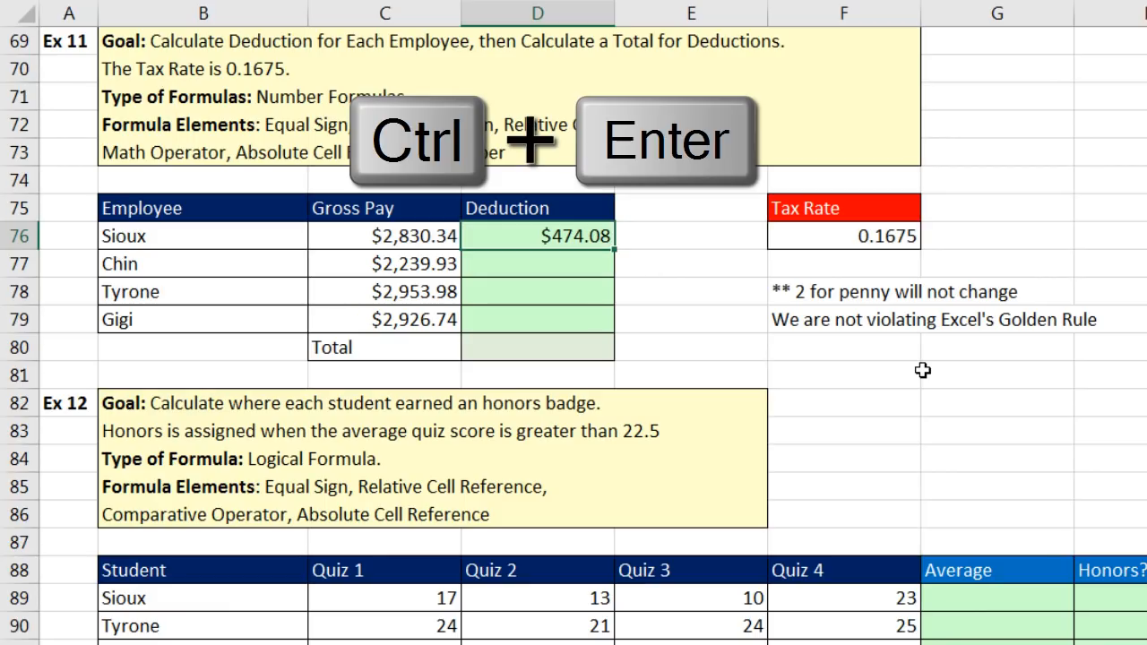
Copy the deduction formula from D76 down to D79 and total the deductions in D80 with =SUM(D76:D79).
{"action": "left_click_drag", "start_coordinate": [614, 250], "coordinate": [614, 333]}
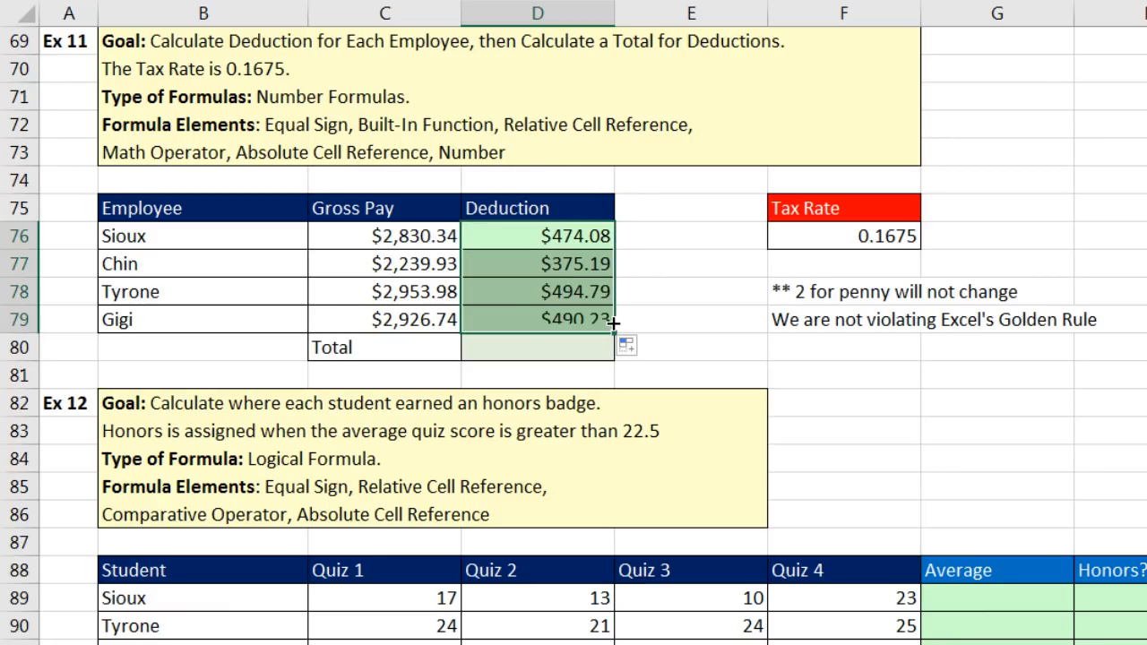
{"action": "left_click", "coordinate": [526, 343]}
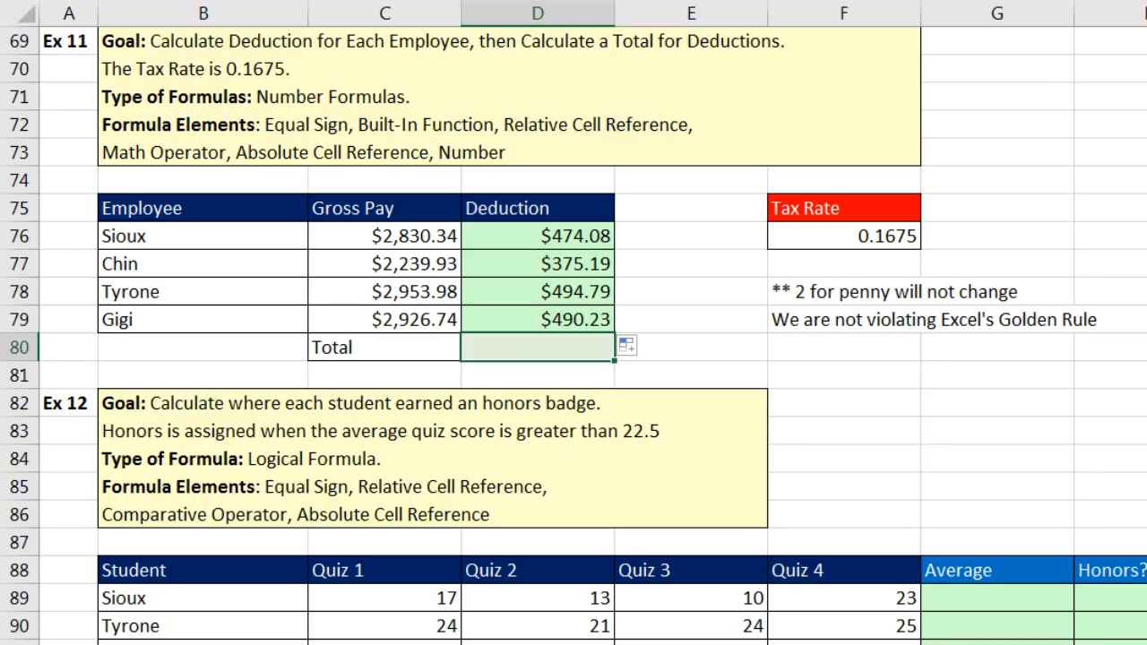
{"action": "key", "text": "alt+equal"}
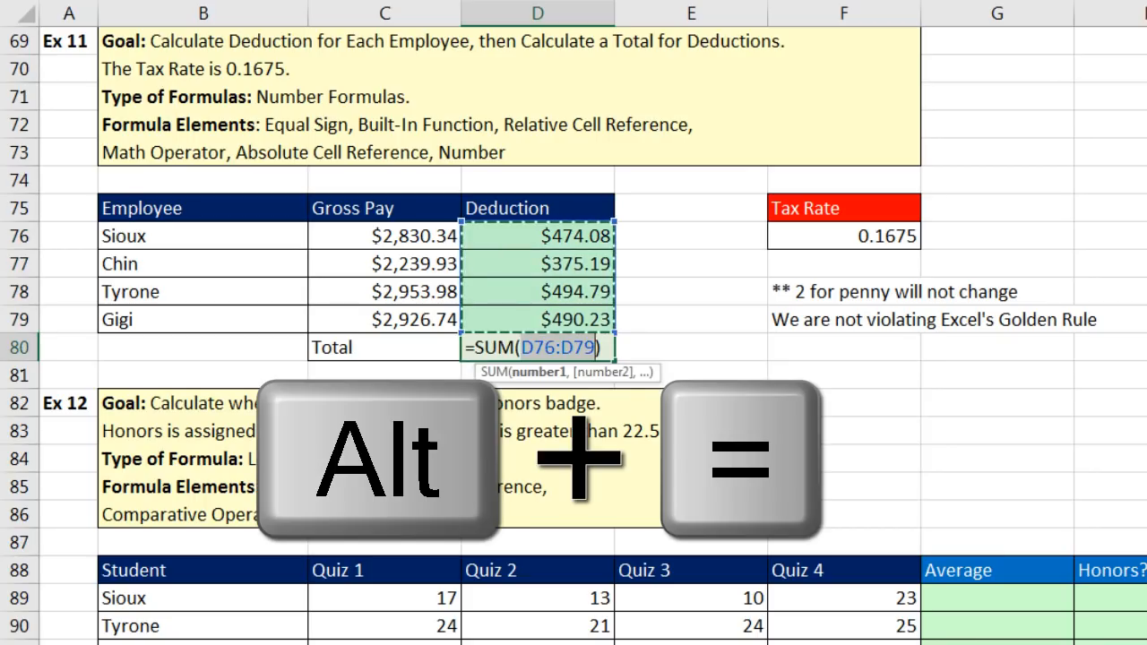
{"action": "key", "text": "Return"}
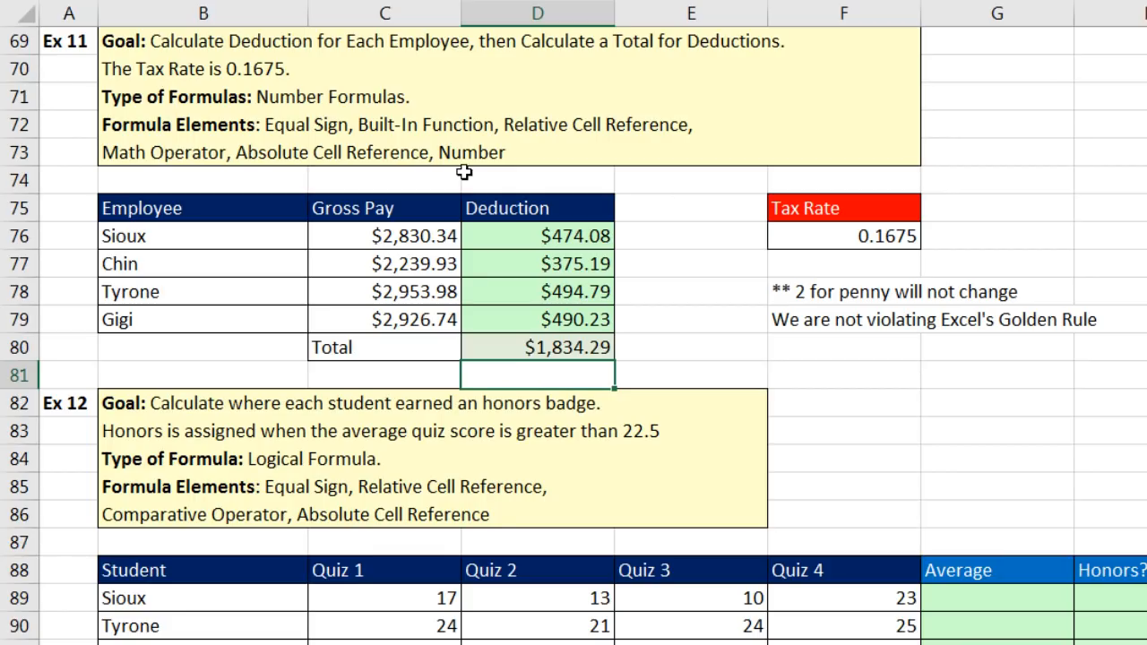
Apply the General number format to D76:D80 to inspect the unformatted deductions, and undo the format change.
{"action": "left_click", "coordinate": [580, 352]}
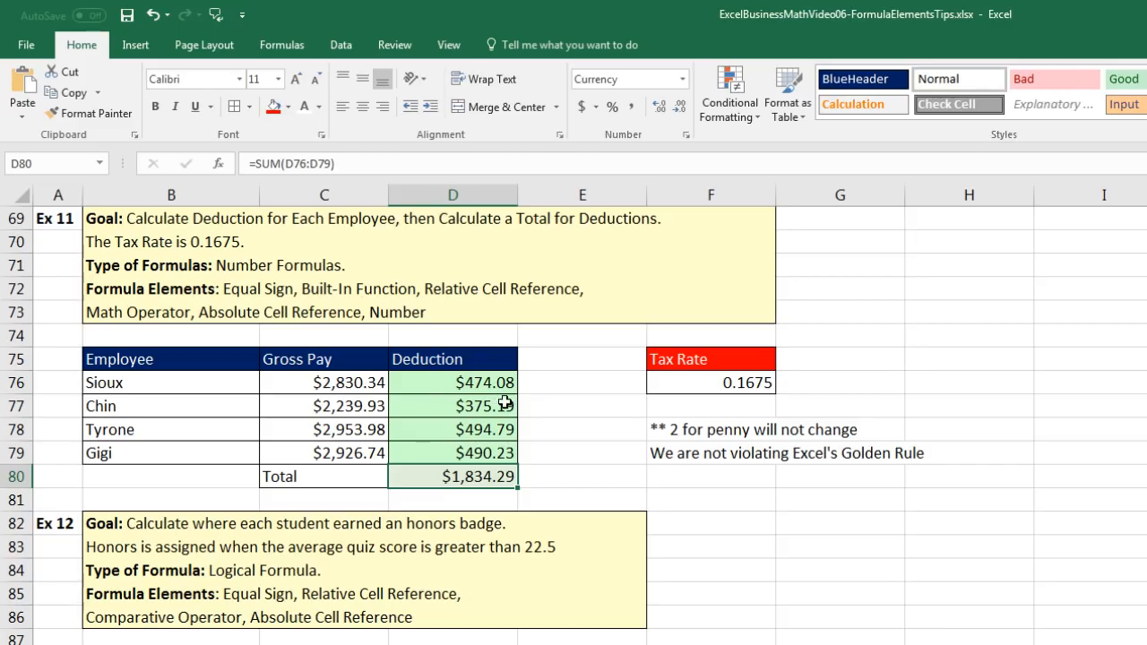
{"action": "left_click_drag", "start_coordinate": [437, 382], "coordinate": [445, 476]}
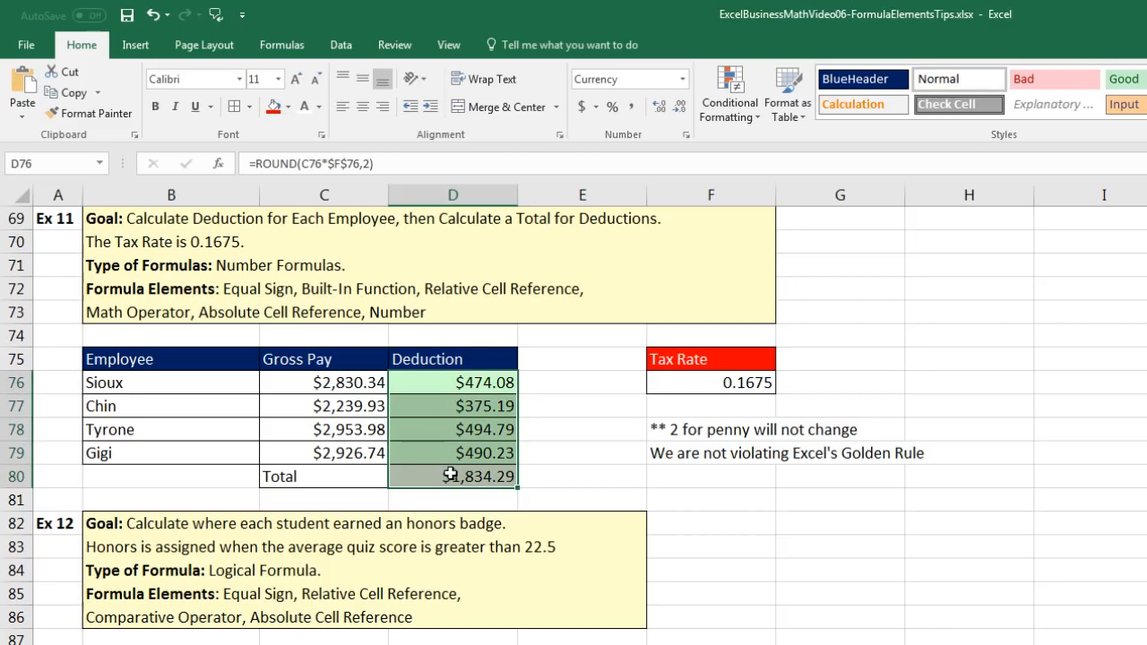
{"action": "left_click", "coordinate": [683, 79]}
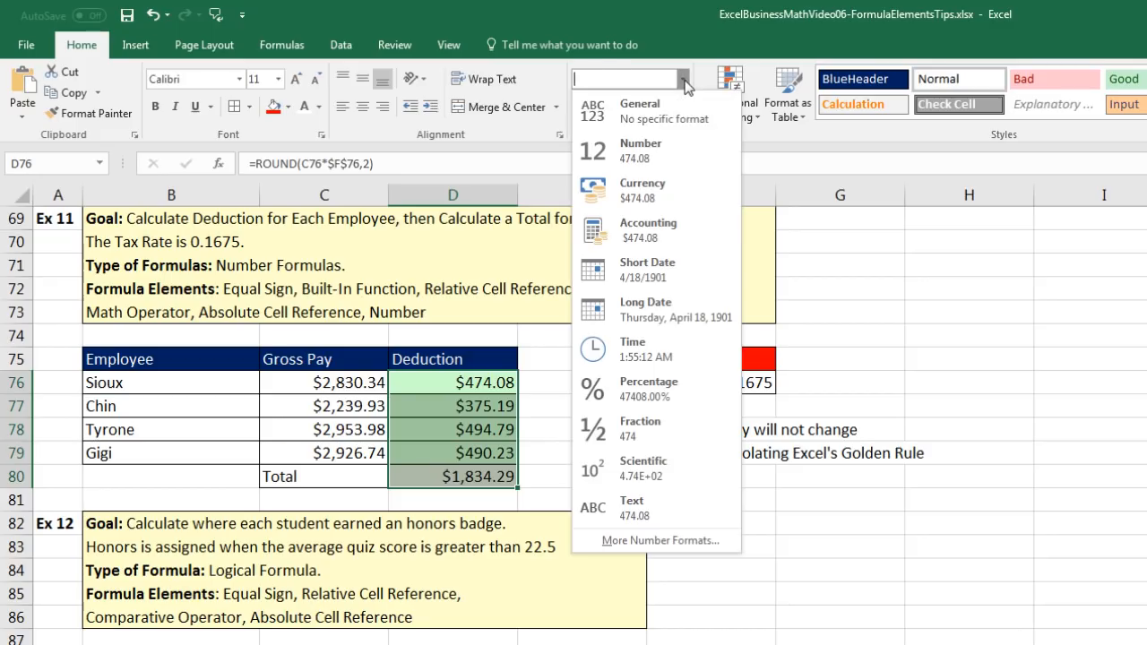
{"action": "left_click", "coordinate": [669, 126]}
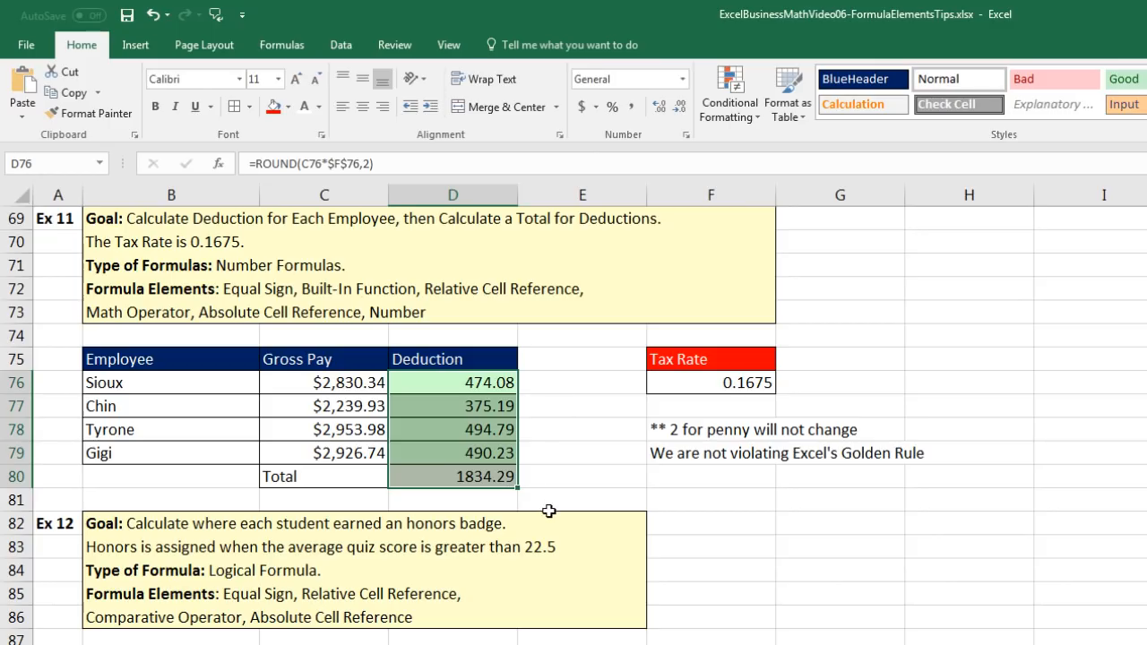
{"action": "key", "text": "ctrl+z"}
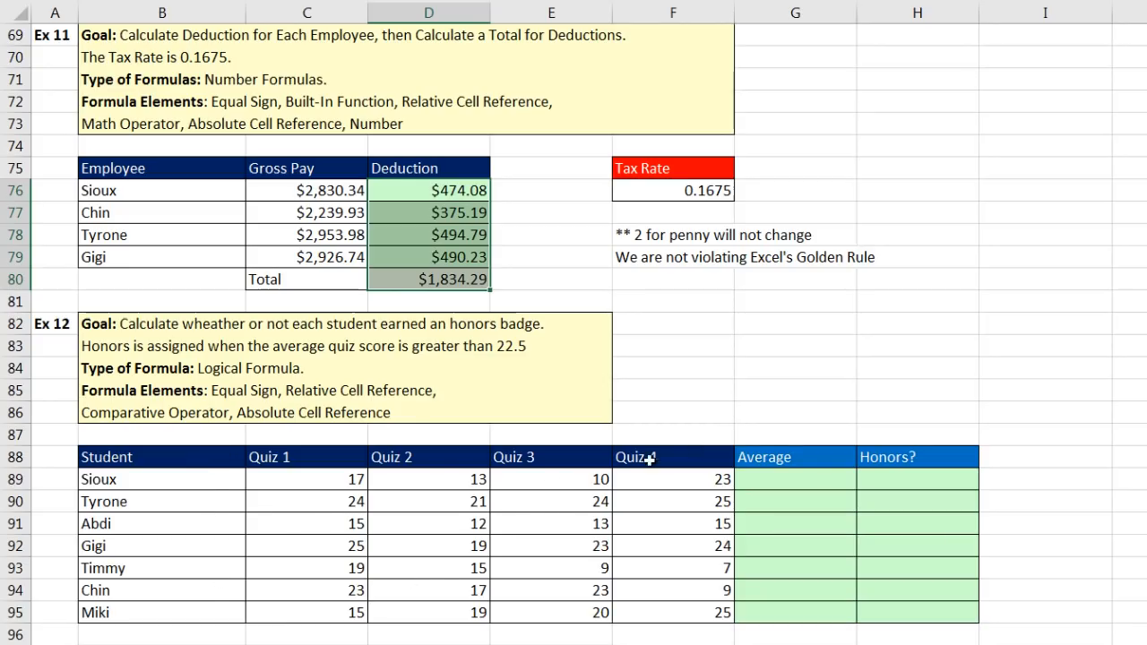
Enter =AVERAGE(C89:F89) in G89 to average the four quiz scores in the first student row.
{"action": "left_click", "coordinate": [766, 475]}
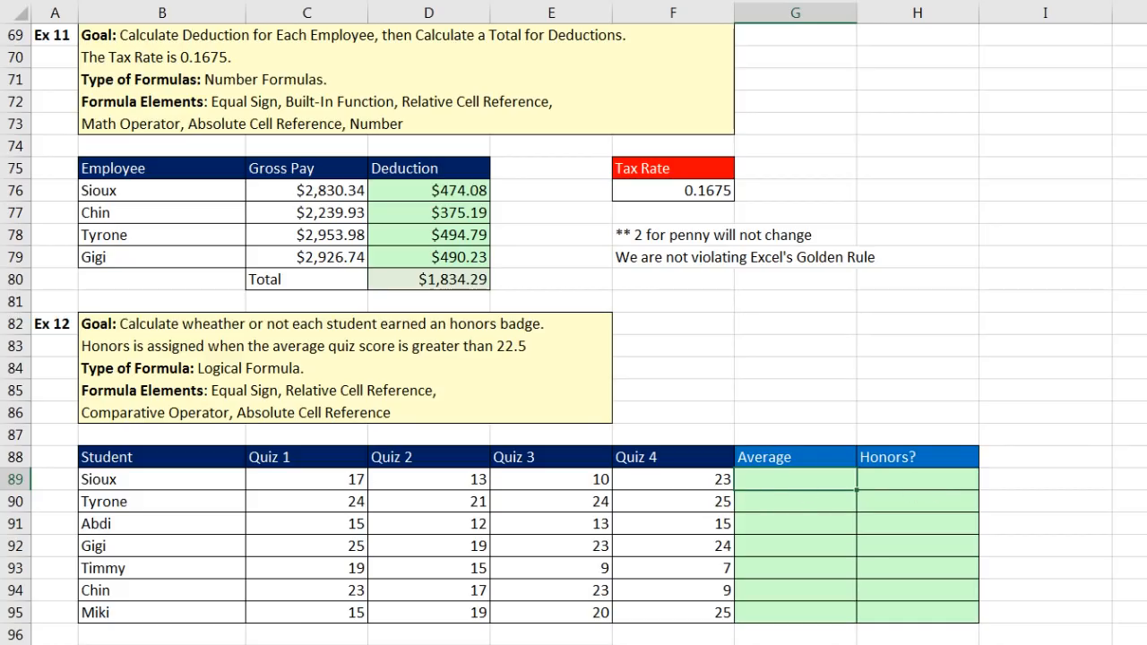
{"action": "type", "text": "aver"}
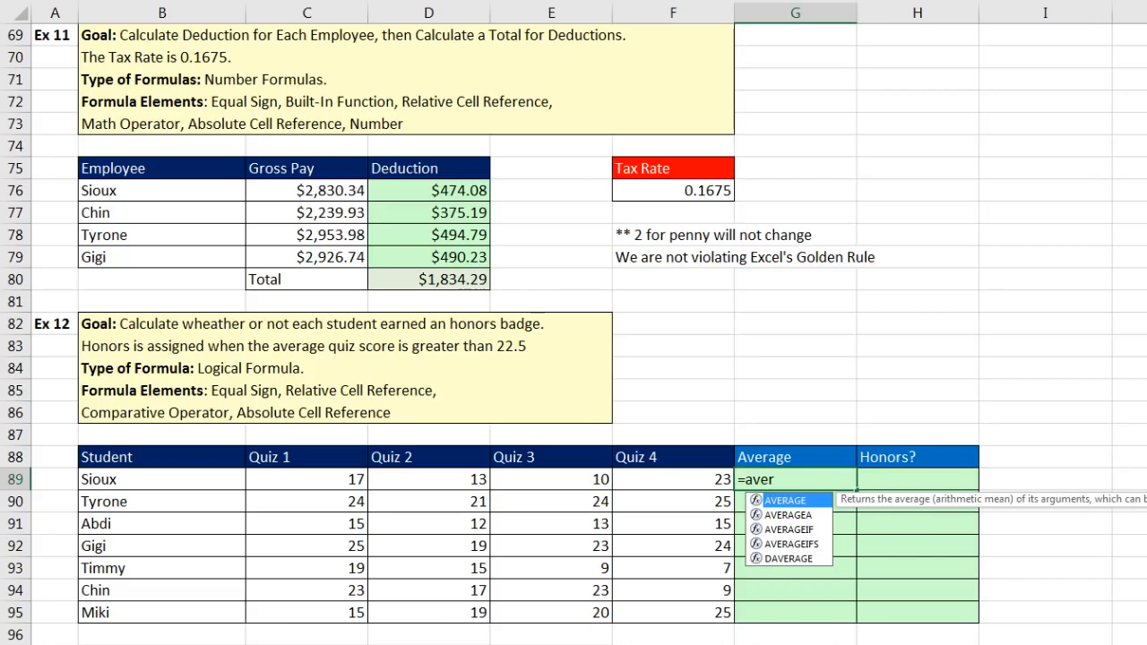
{"action": "key", "text": "Tab"}
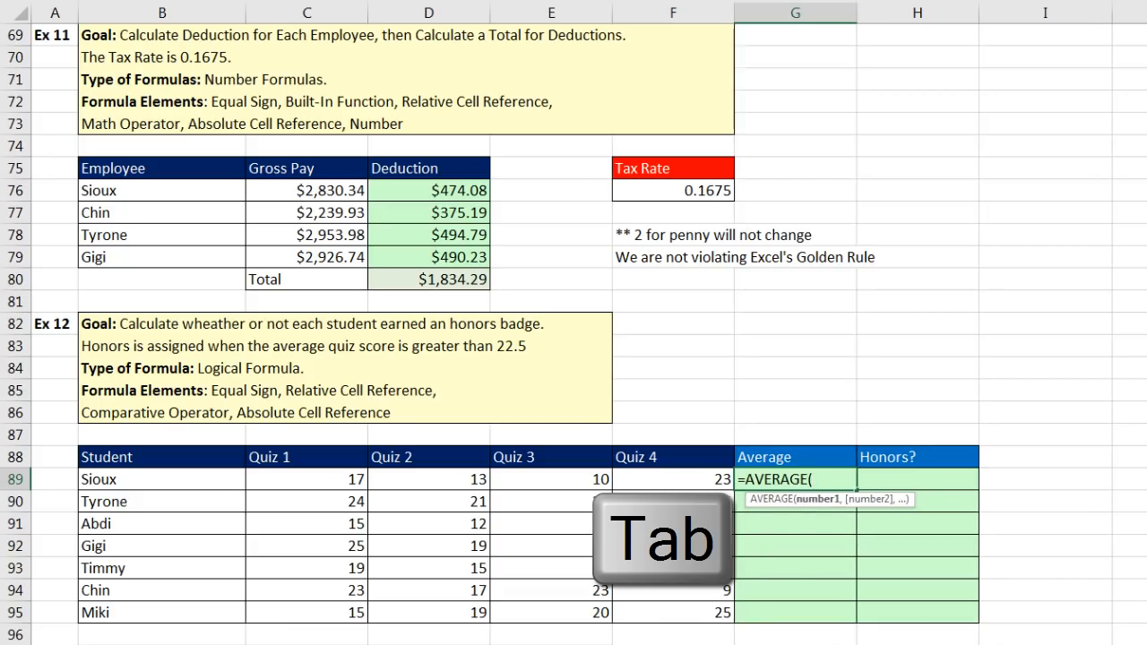
{"action": "left_click_drag", "start_coordinate": [311, 478], "coordinate": [660, 479]}
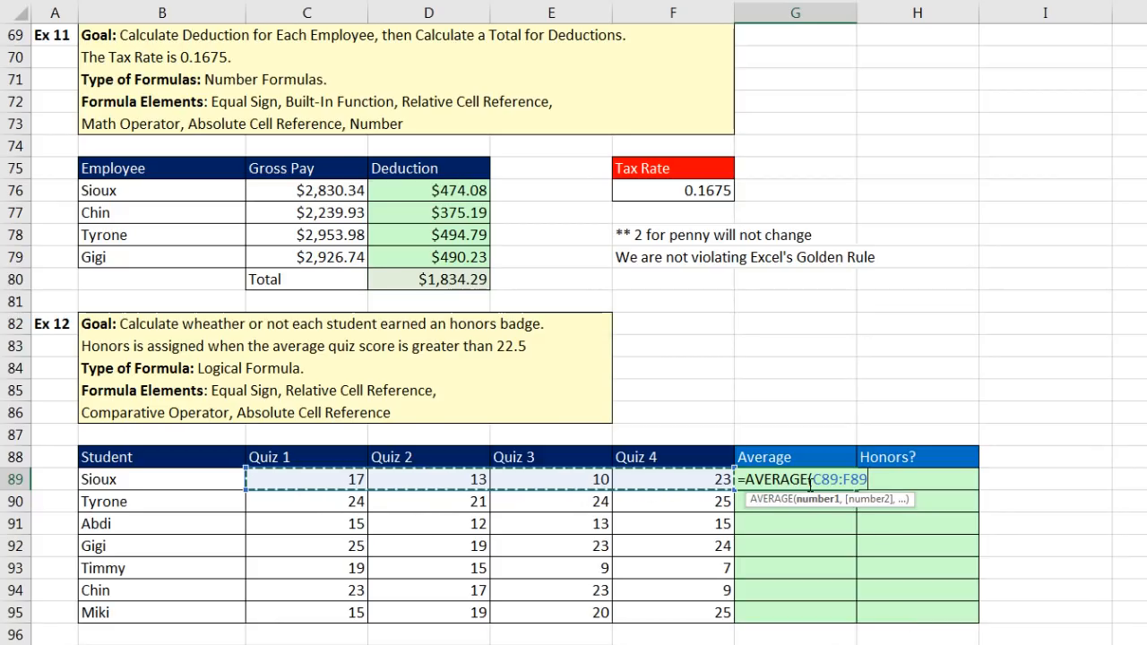
{"action": "type", "text": ")"}
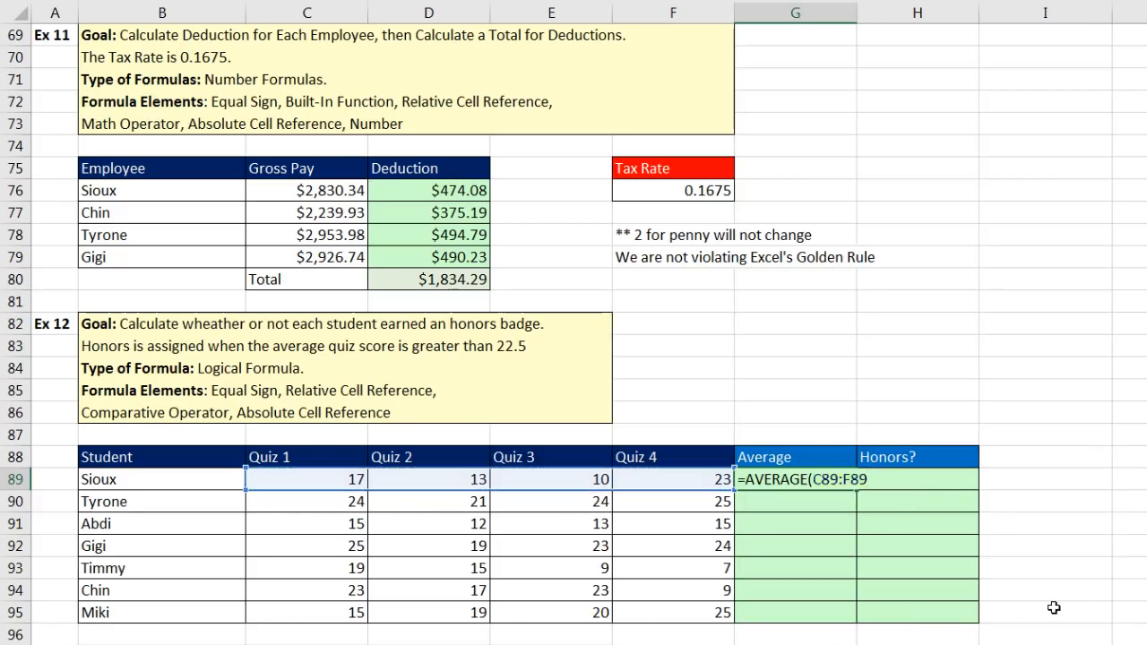
{"action": "key", "text": "ctrl+Return"}
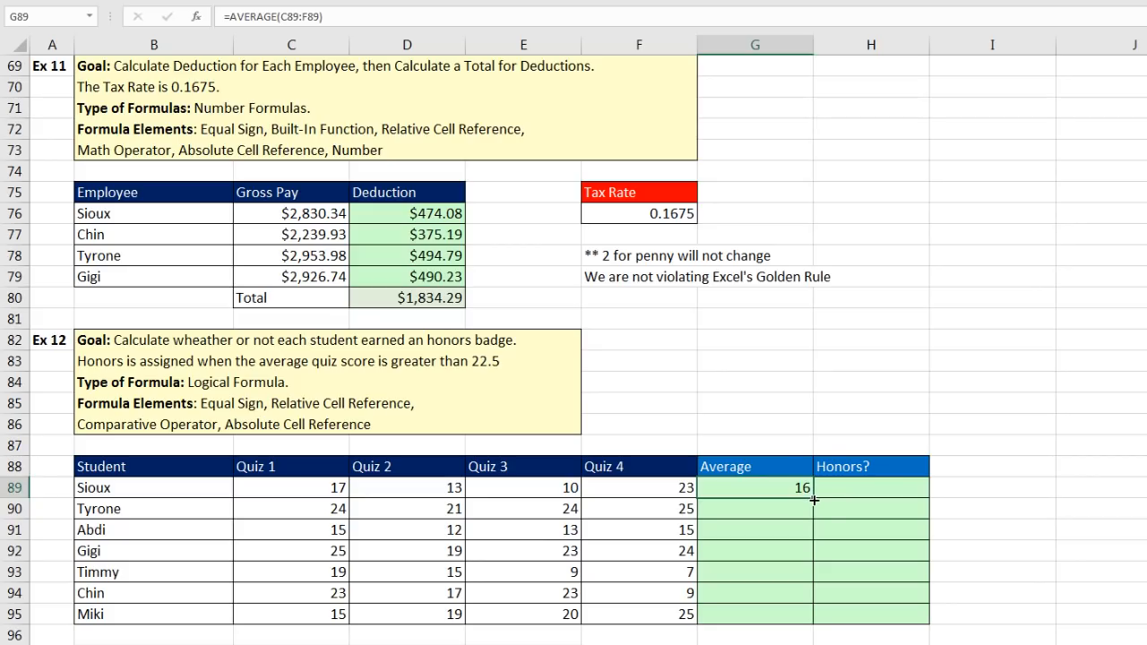
Copy the average formula from G89 down to G95 and check the cell references in the last row.
{"action": "left_click_drag", "start_coordinate": [813, 498], "coordinate": [807, 614]}
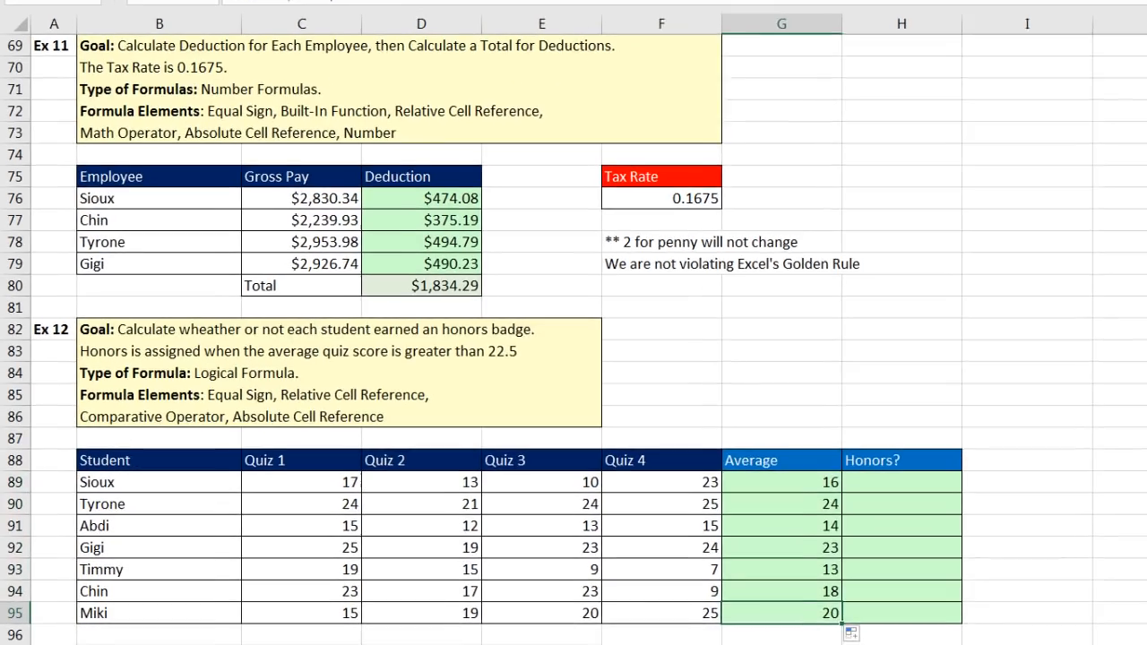
{"action": "key", "text": "F2"}
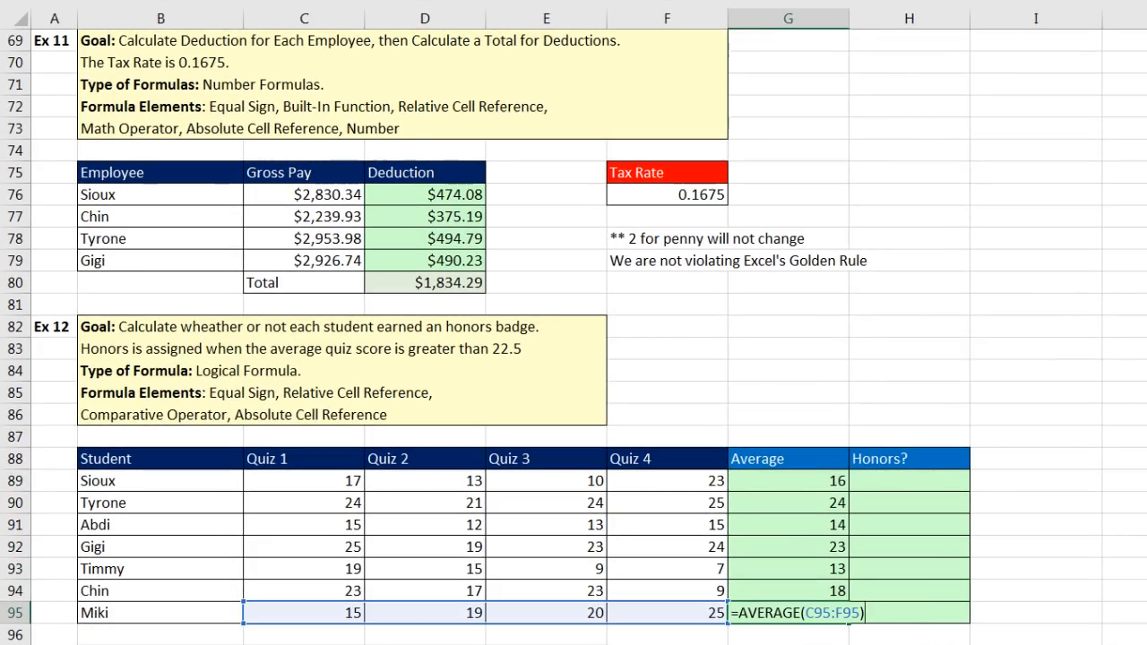
{"action": "key", "text": "Escape"}
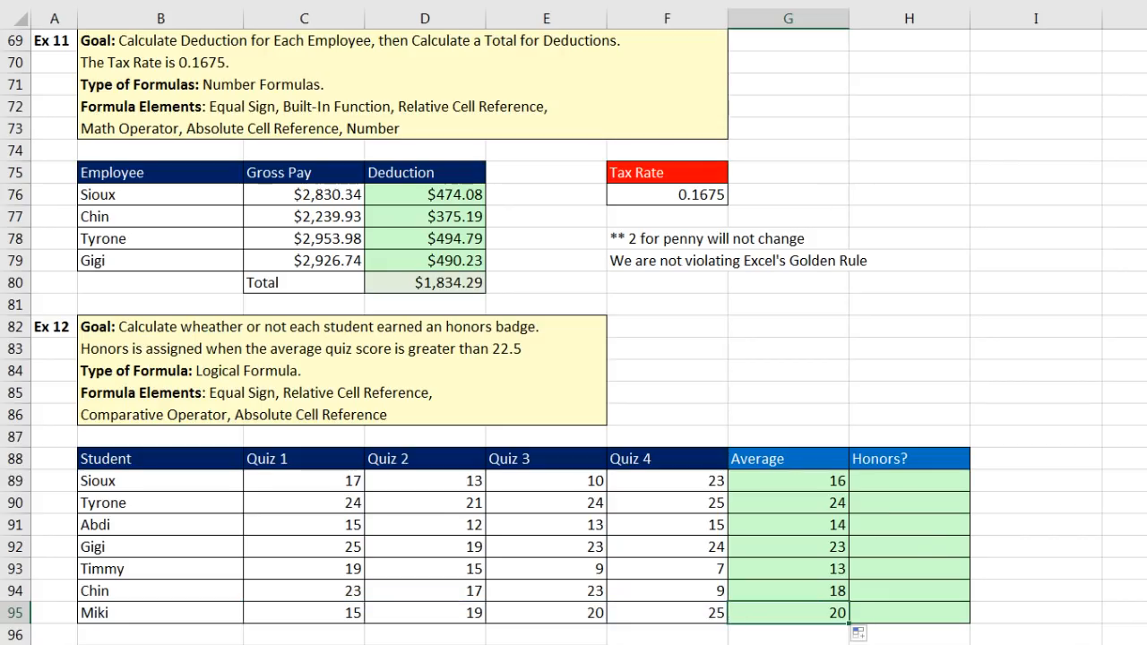
Label cell J88 "Hurdle for Honors Badge" and enter the value 22.5 in J89 below it.
{"action": "left_click", "coordinate": [873, 481]}
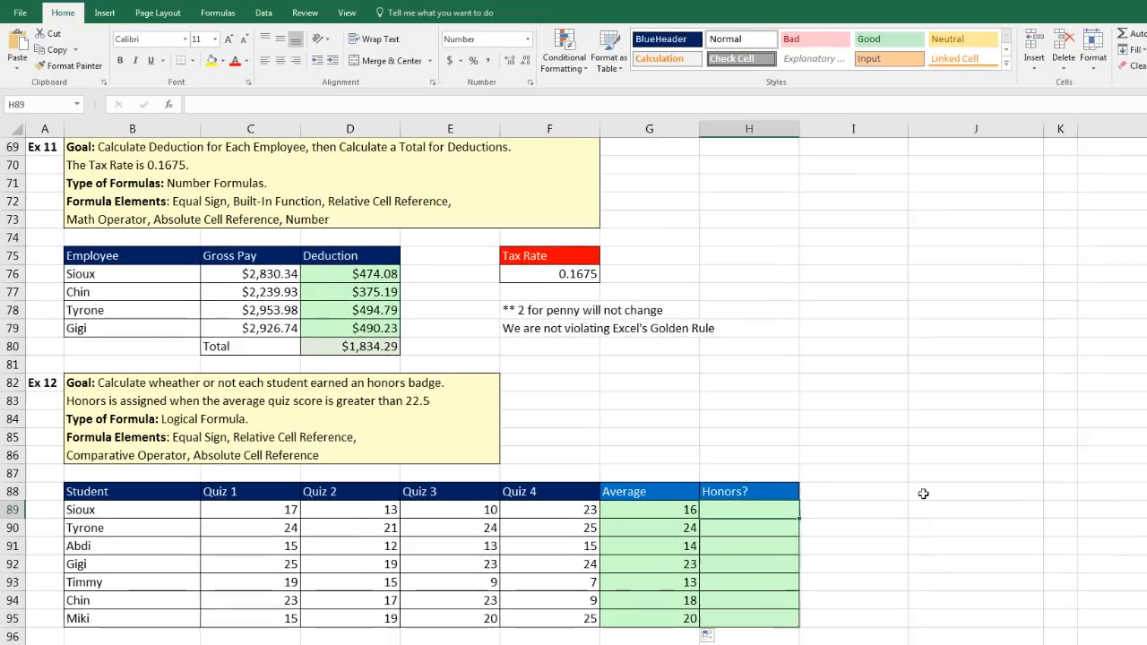
{"action": "left_click", "coordinate": [923, 494]}
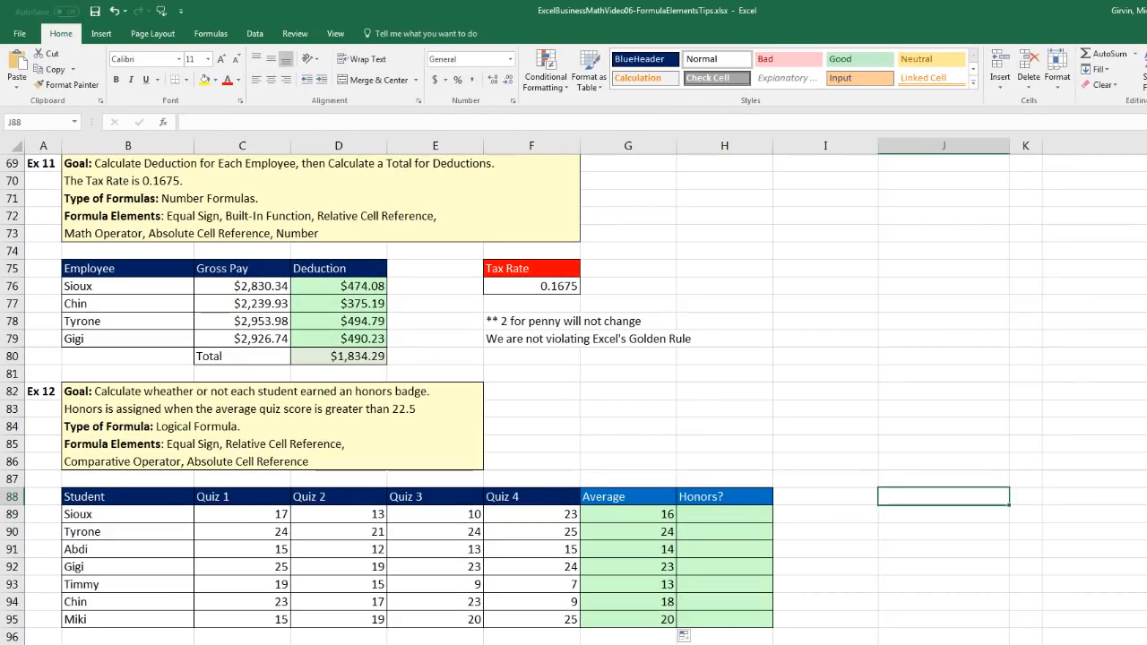
{"action": "type", "text": "Hurdle"}
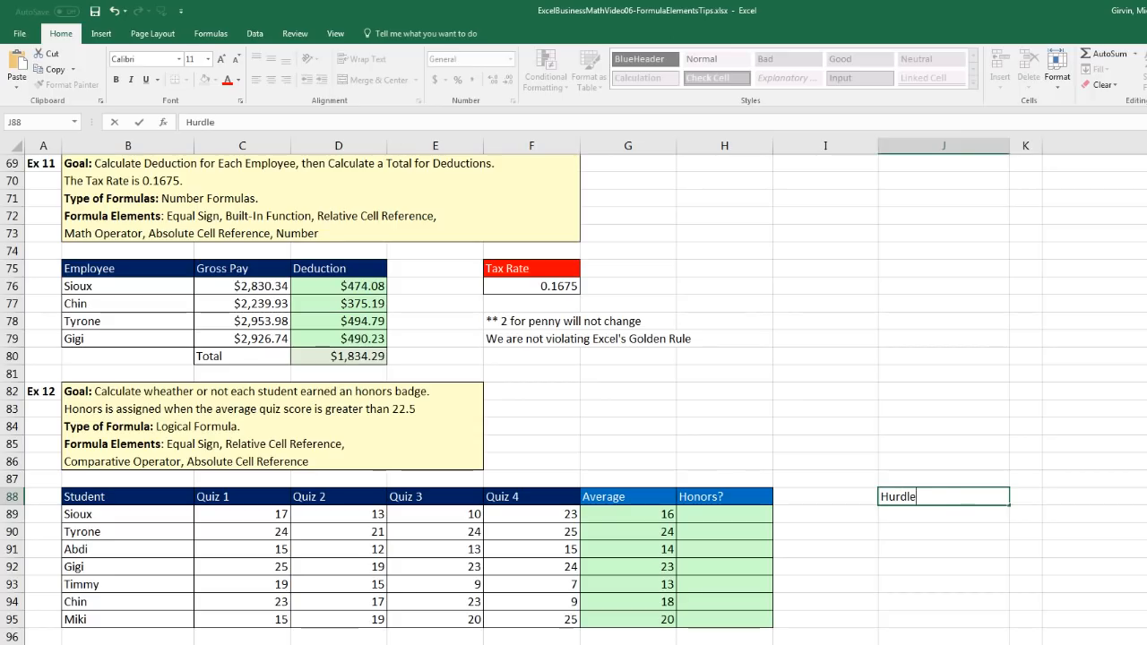
{"action": "type", "text": " for Honors Badge"}
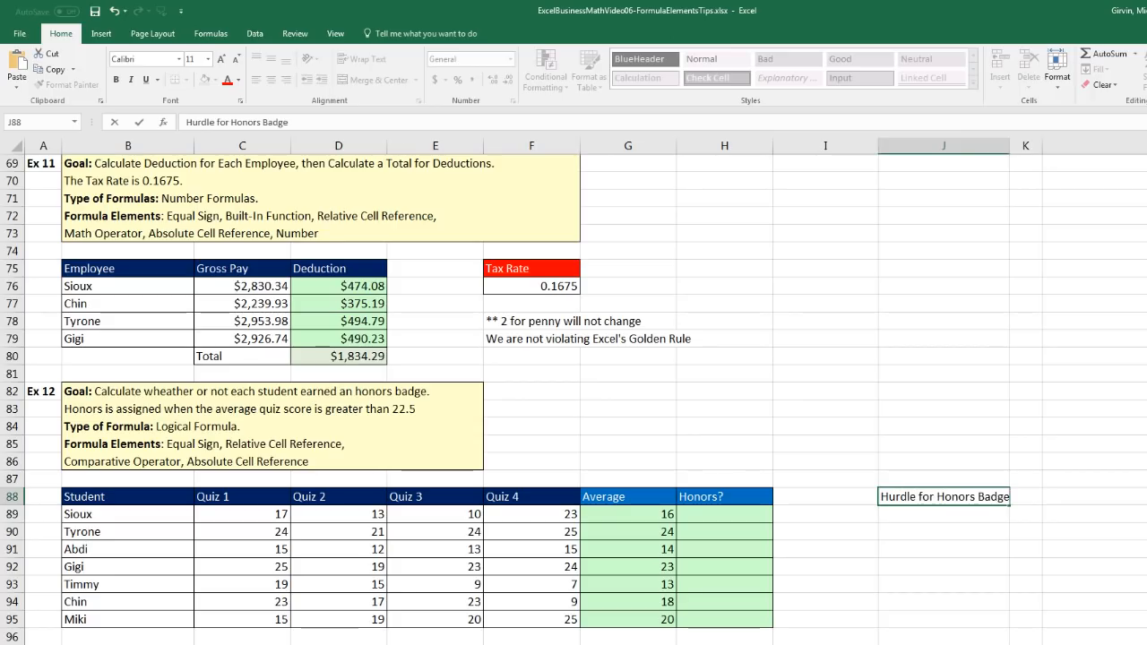
{"action": "key", "text": "Return"}
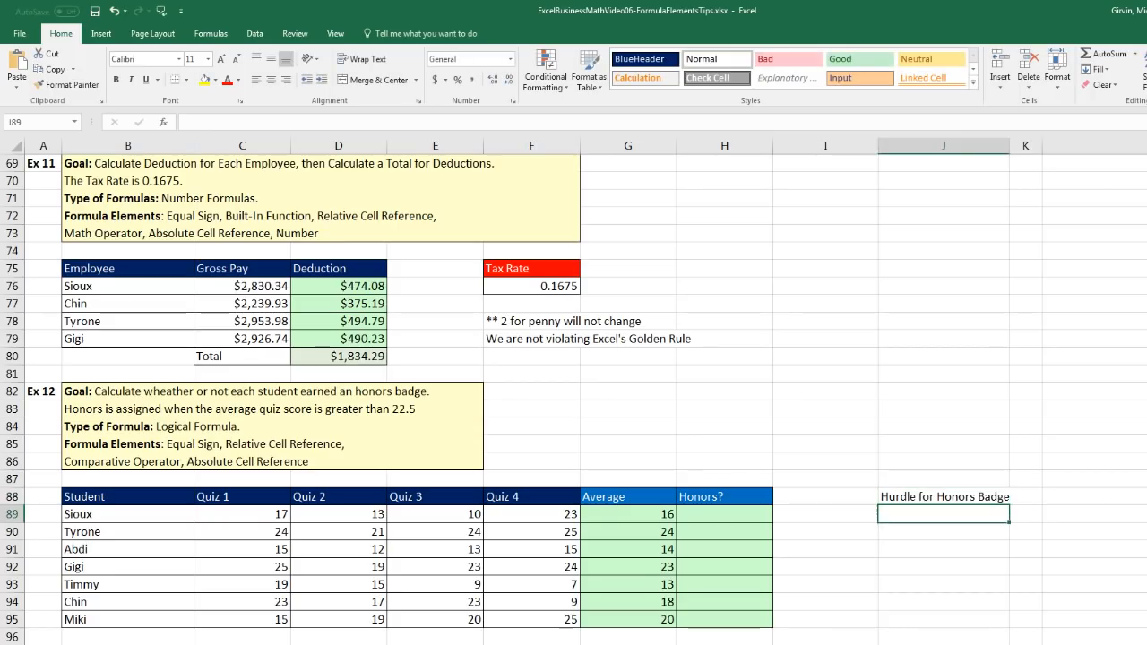
{"action": "type", "text": "22.5"}
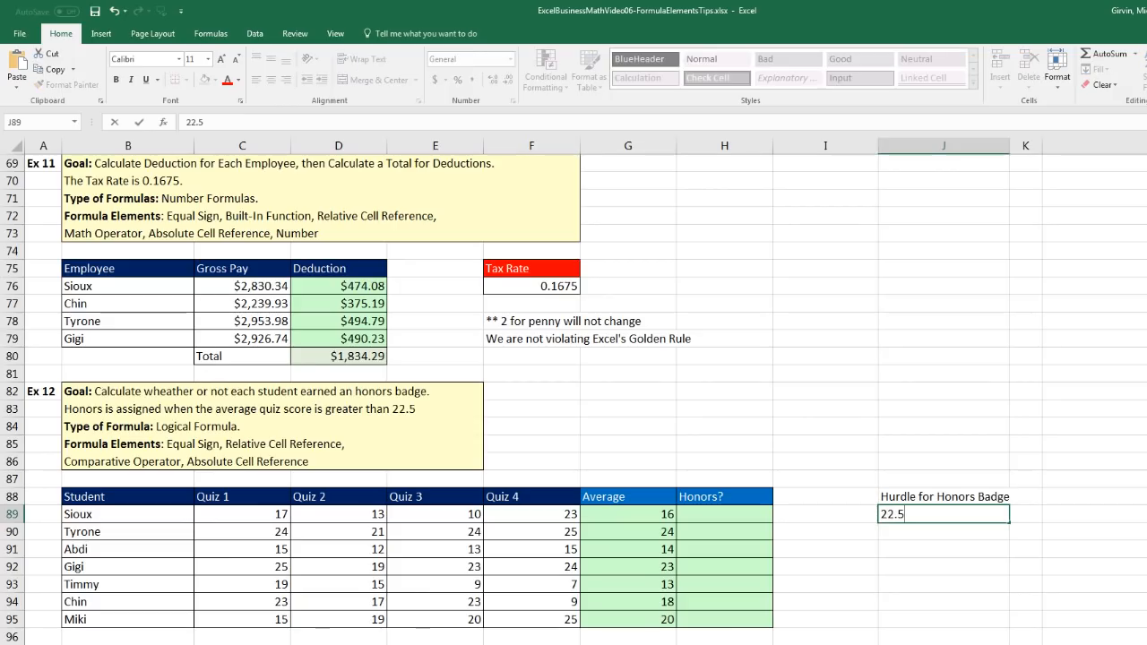
{"action": "key", "text": "Return"}
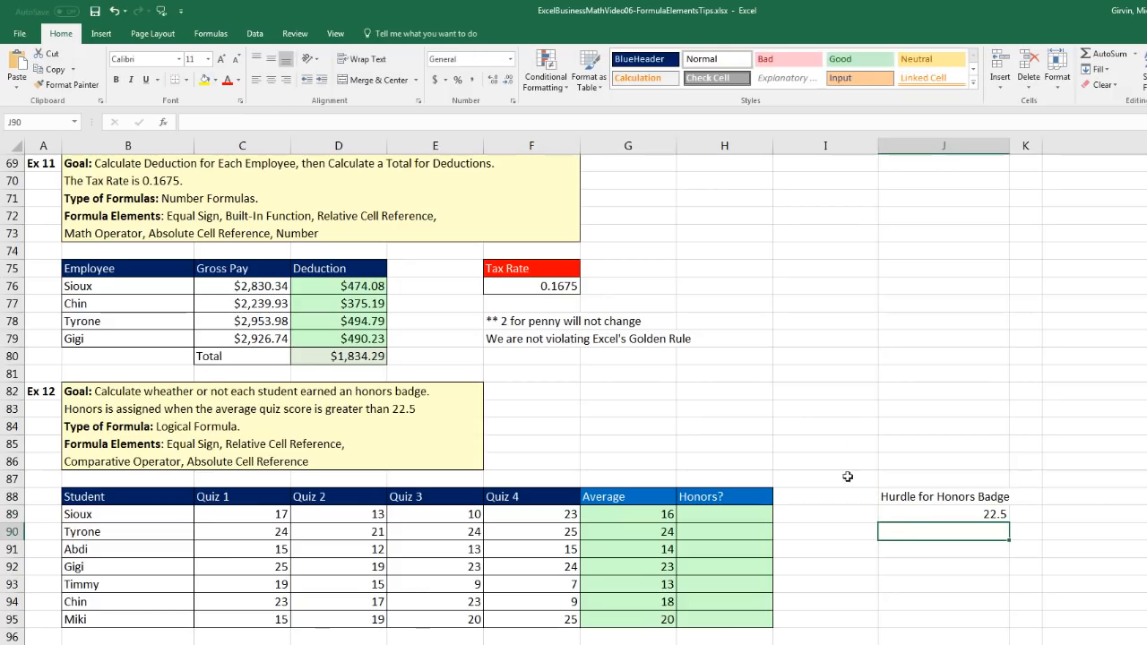
Apply all borders to the hurdle label and value in J88:J89.
{"action": "left_click_drag", "start_coordinate": [908, 495], "coordinate": [915, 516]}
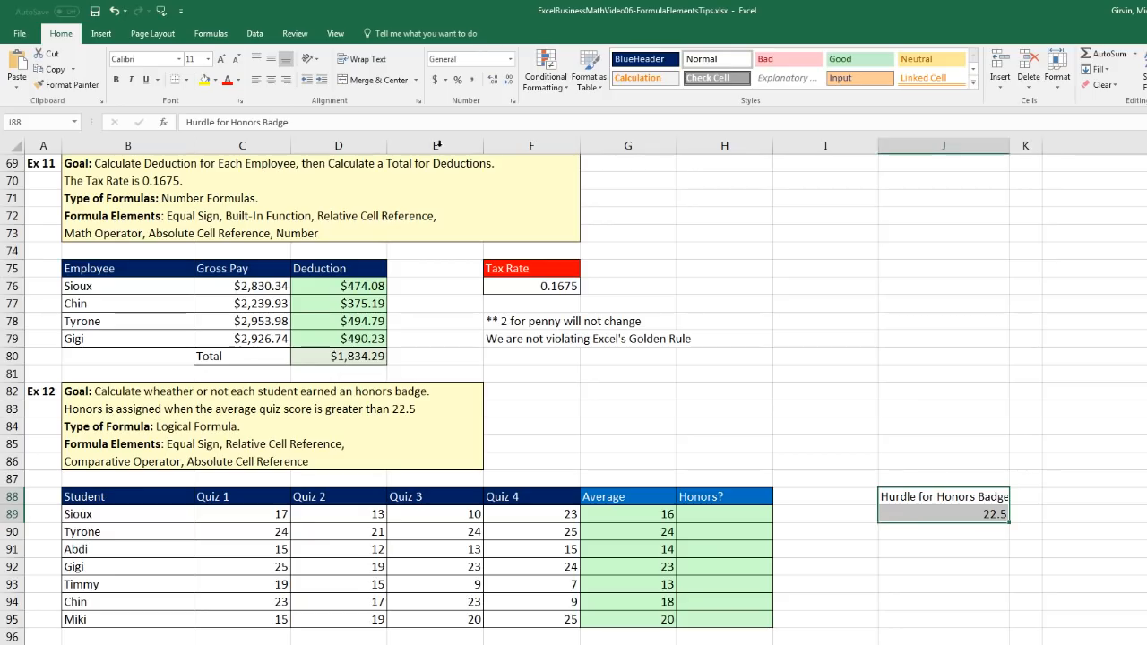
{"action": "left_click", "coordinate": [186, 83]}
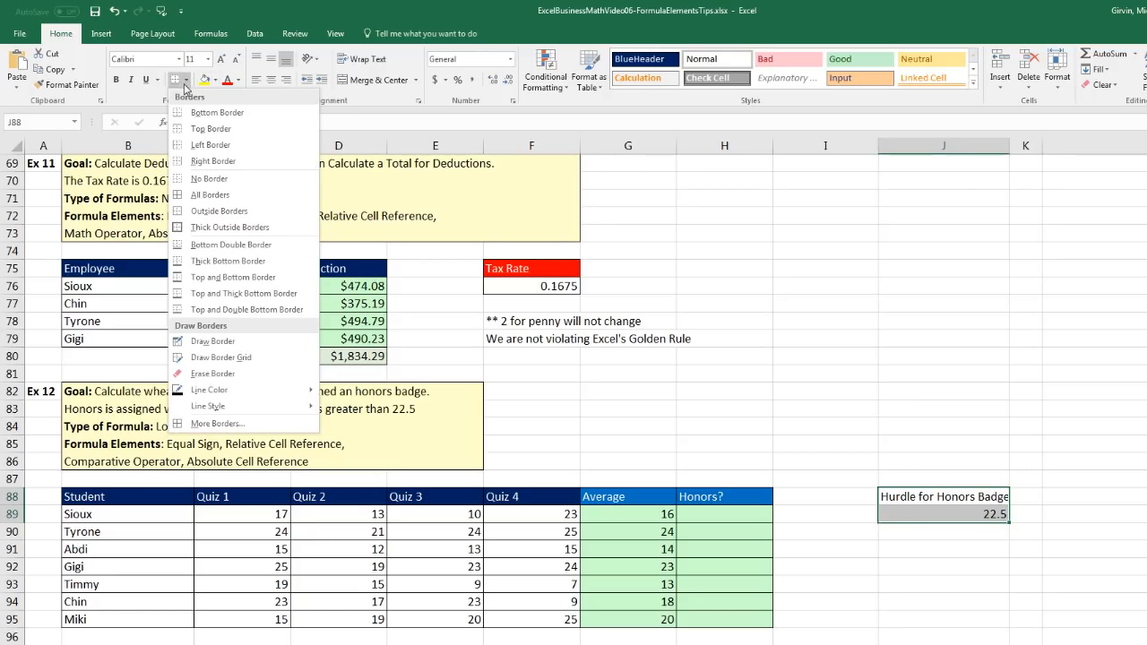
{"action": "left_click", "coordinate": [184, 195]}
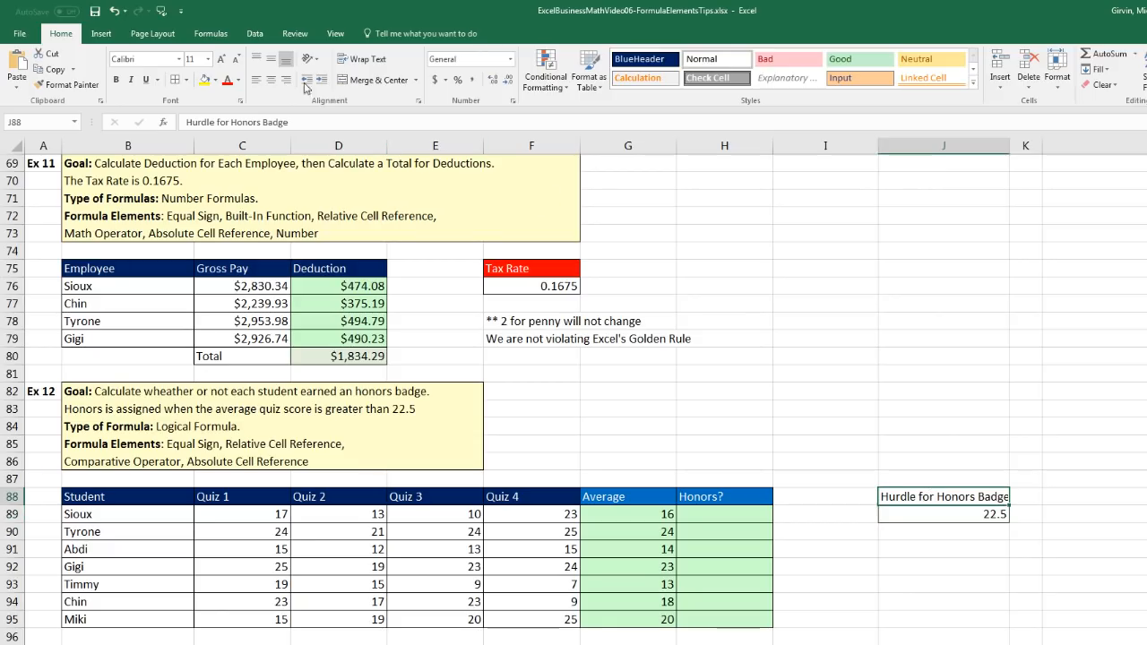
Format the label in J88 with a red fill and white font, and widen column J slightly to fit the text.
{"action": "left_click", "coordinate": [216, 79]}
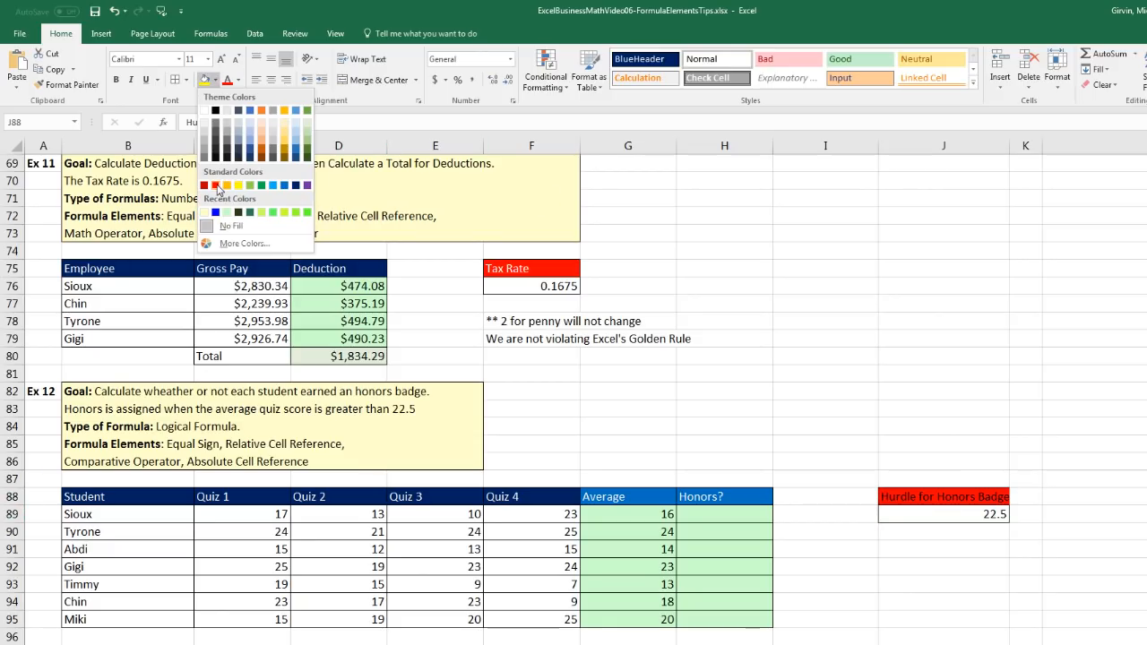
{"action": "left_click", "coordinate": [216, 185]}
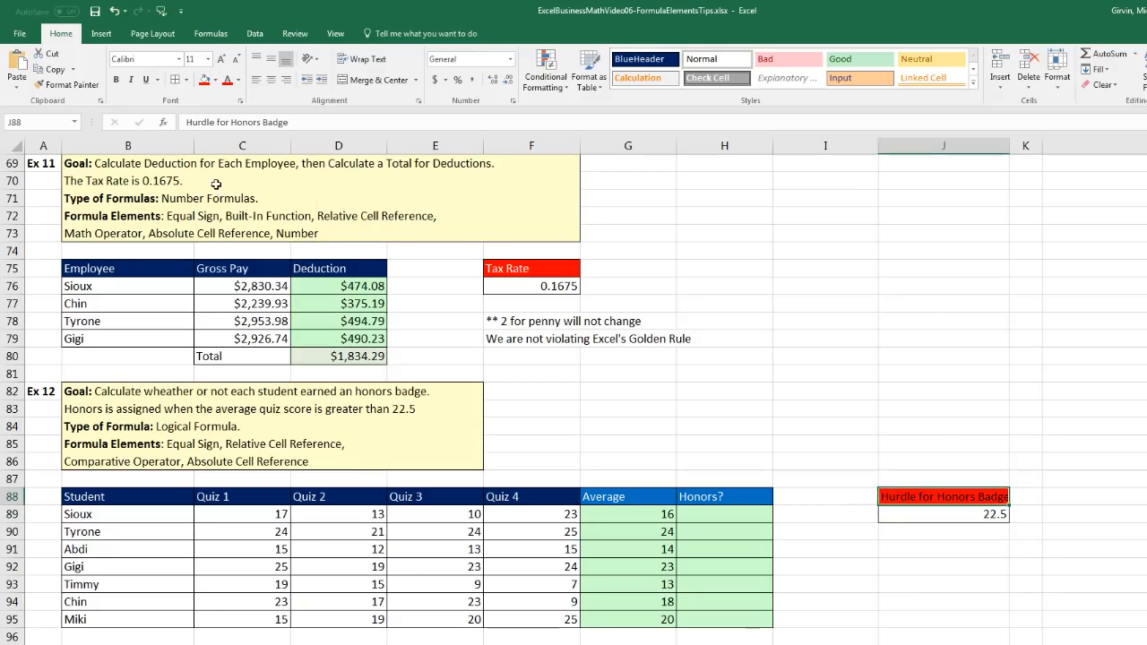
{"action": "left_click", "coordinate": [238, 80]}
{"action": "left_click", "coordinate": [227, 122]}
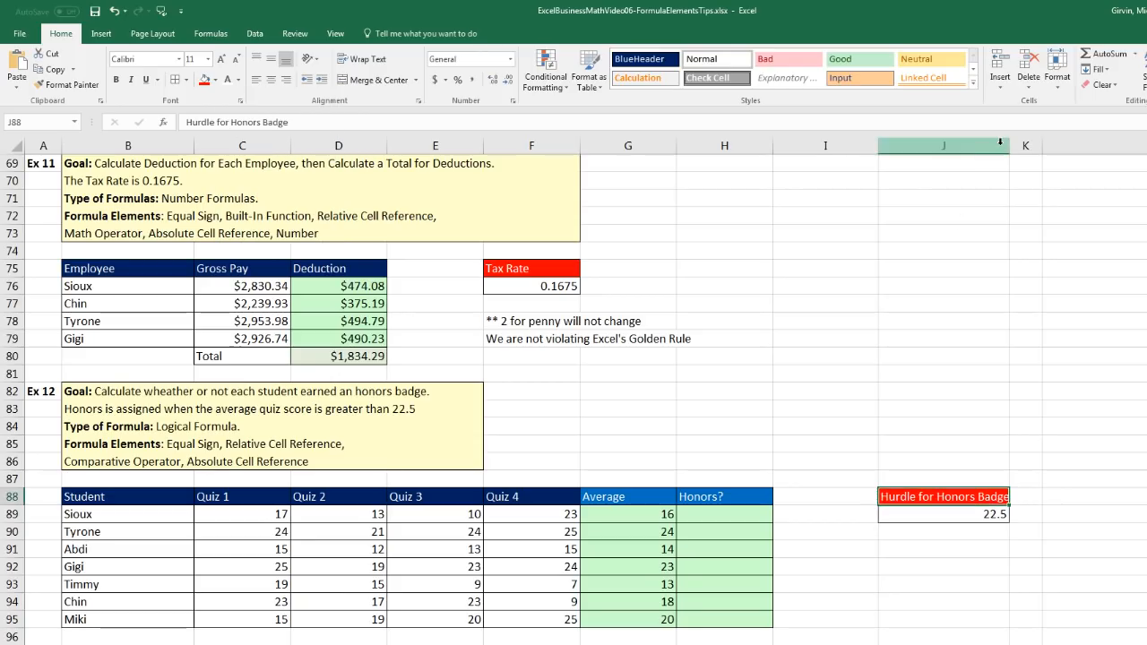
{"action": "left_click_drag", "start_coordinate": [1009, 145], "coordinate": [1014, 144]}
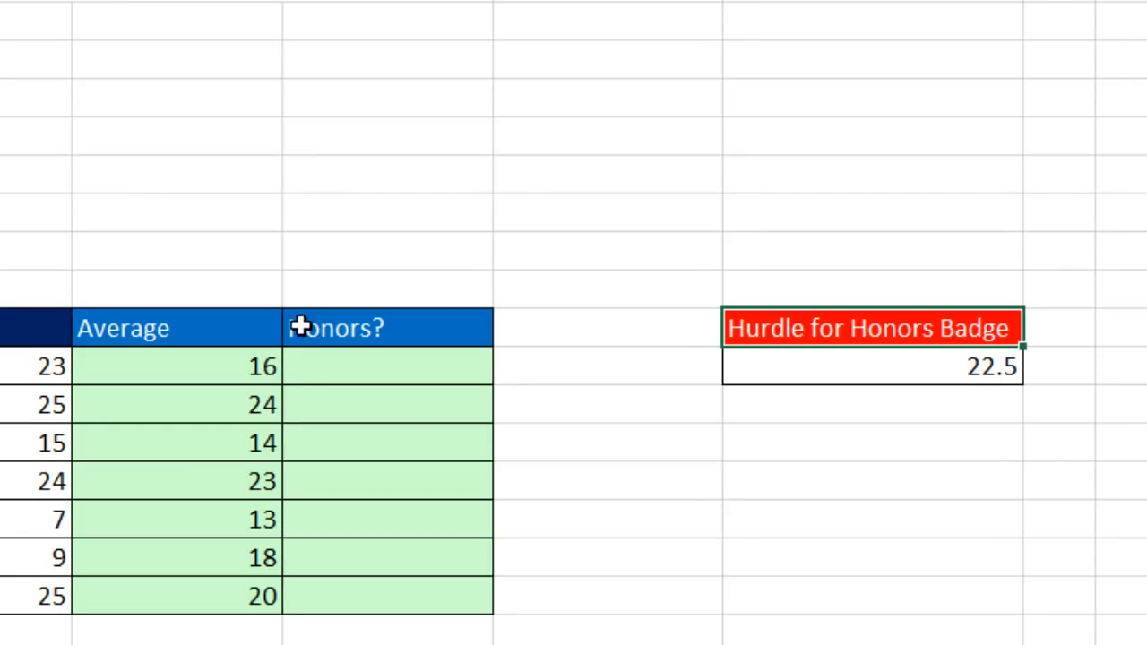
Enter =G89>$J$89 in H89 to test whether the first student's average exceeds the honors hurdle.
{"action": "left_click", "coordinate": [303, 357]}
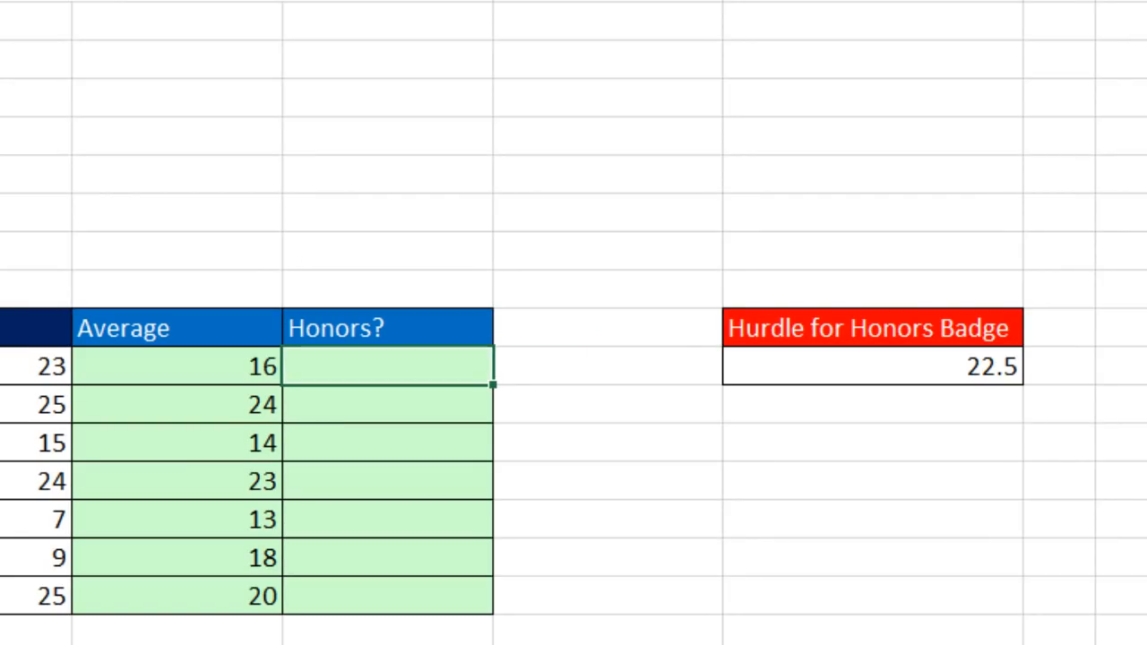
{"action": "type", "text": "="}
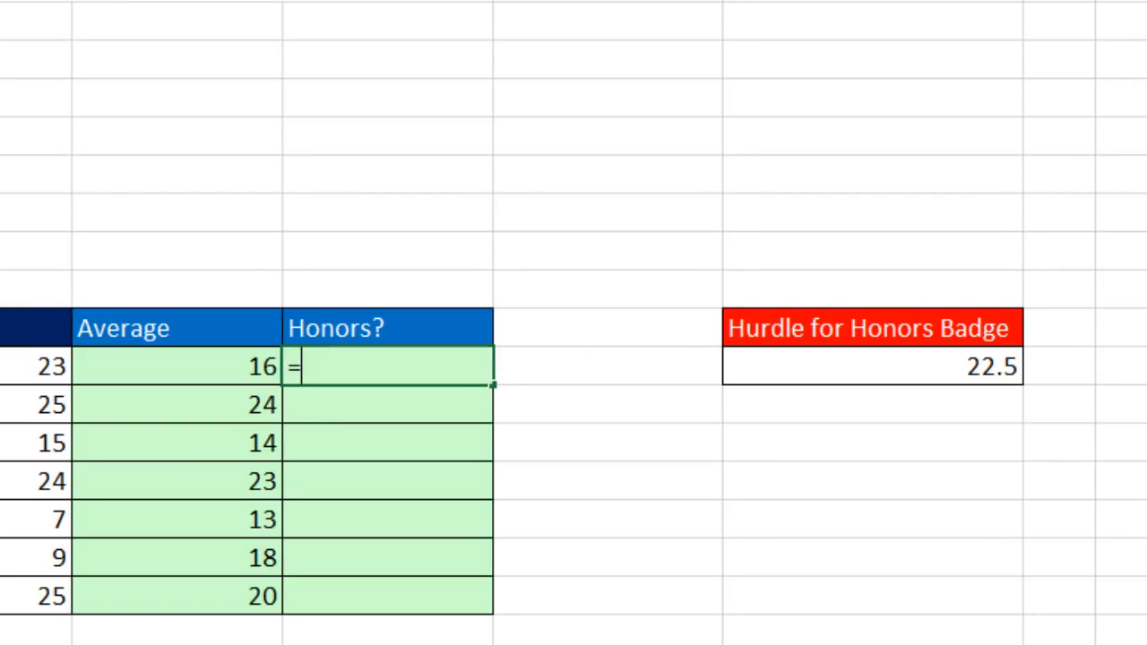
{"action": "key", "text": "Left"}
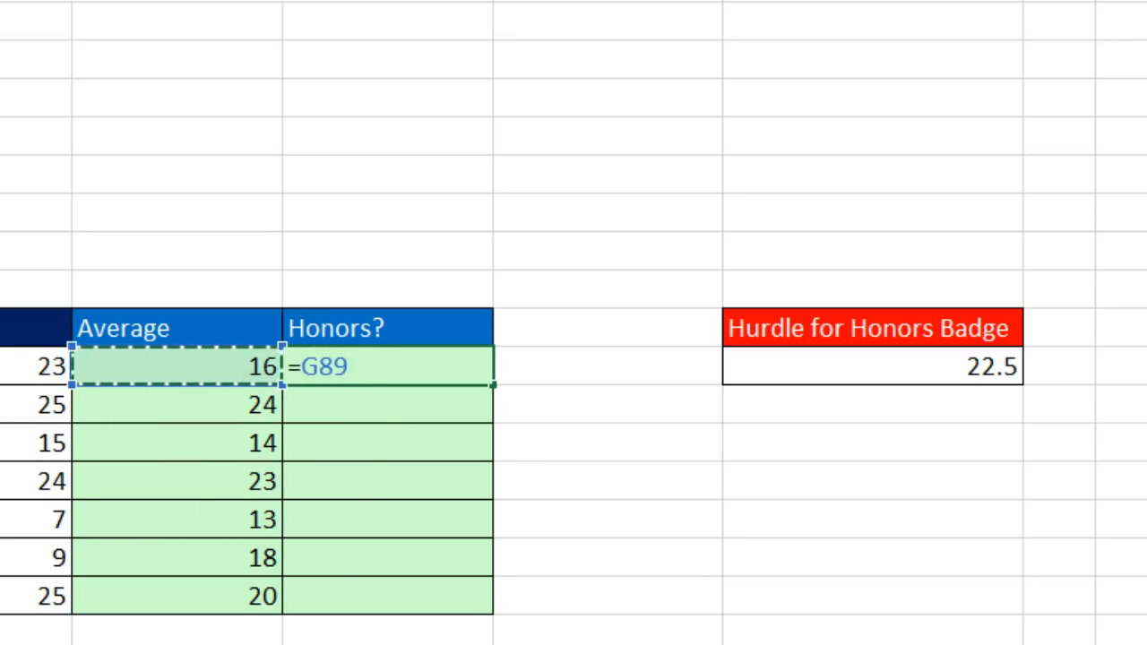
{"action": "type", "text": ">"}
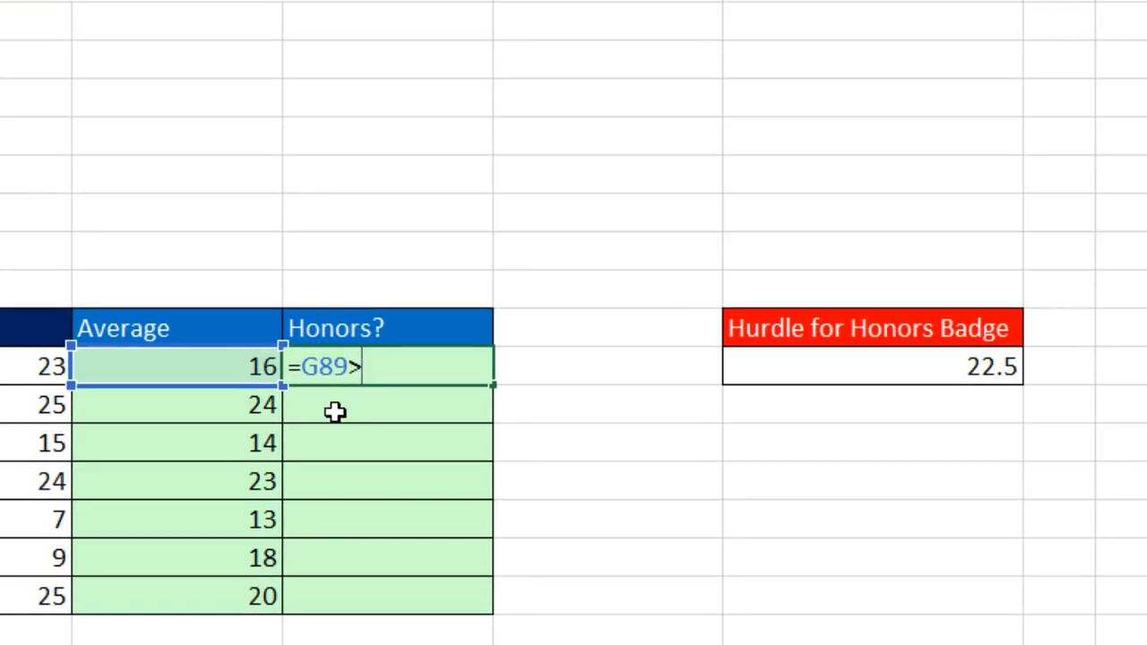
{"action": "left_click", "coordinate": [809, 369]}
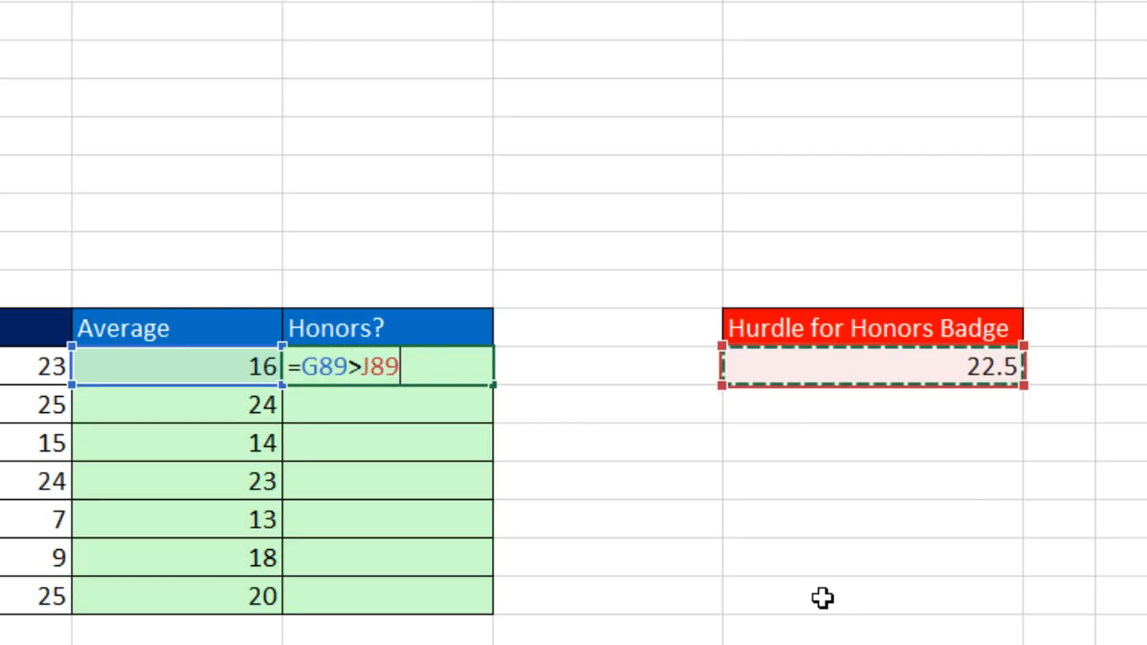
{"action": "key", "text": "F4"}
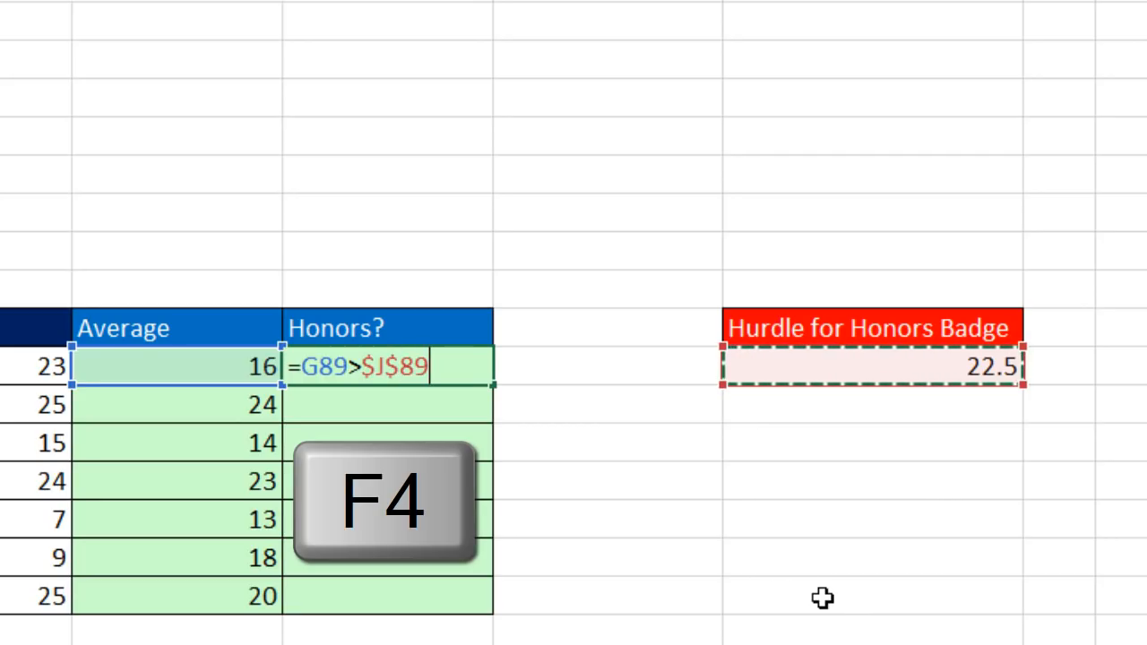
{"action": "key", "text": "ctrl+Return"}
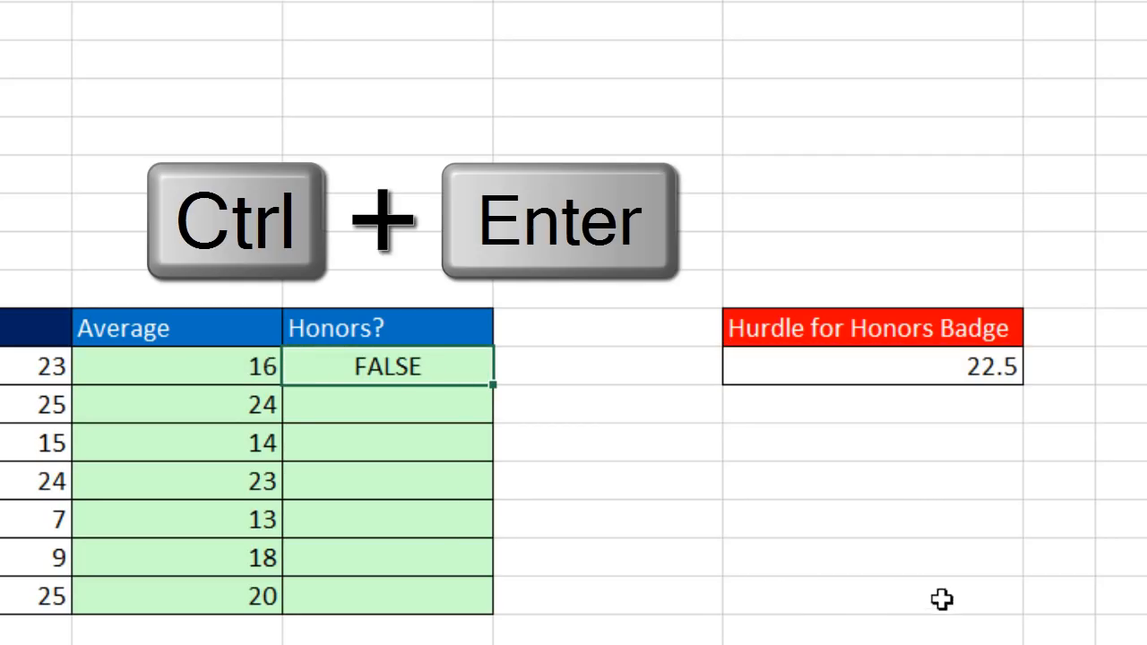
Copy the honors formula from H89 down to H95 and check the cell references in the last row.
{"action": "double_click", "coordinate": [493, 385]}
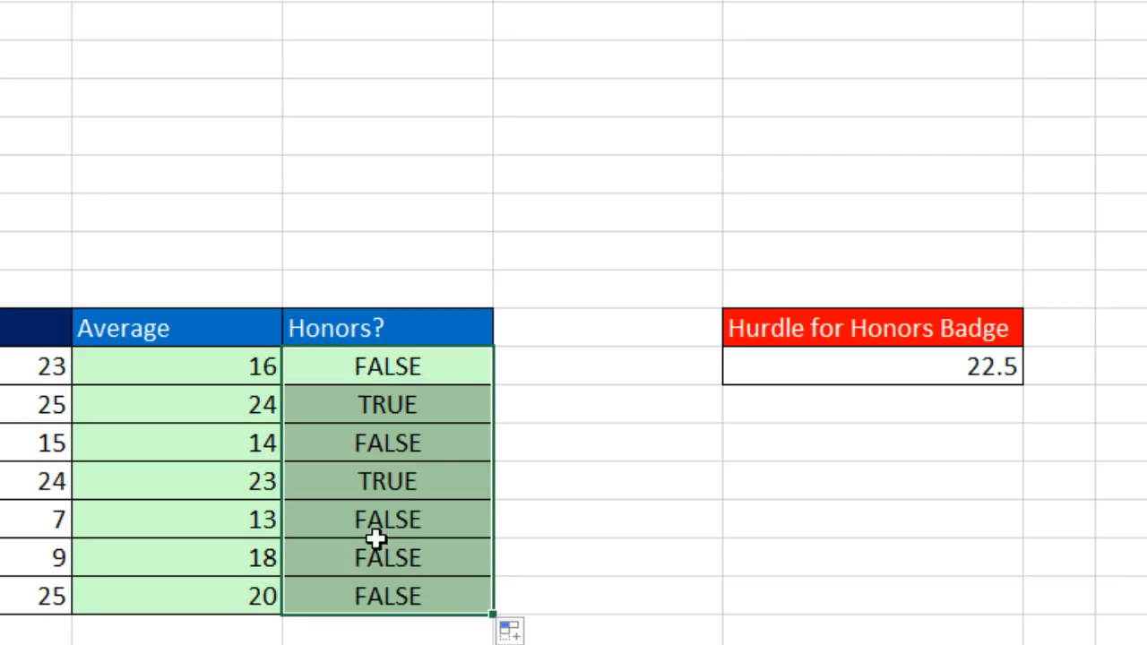
{"action": "left_click", "coordinate": [356, 597]}
{"action": "key", "text": "F2"}
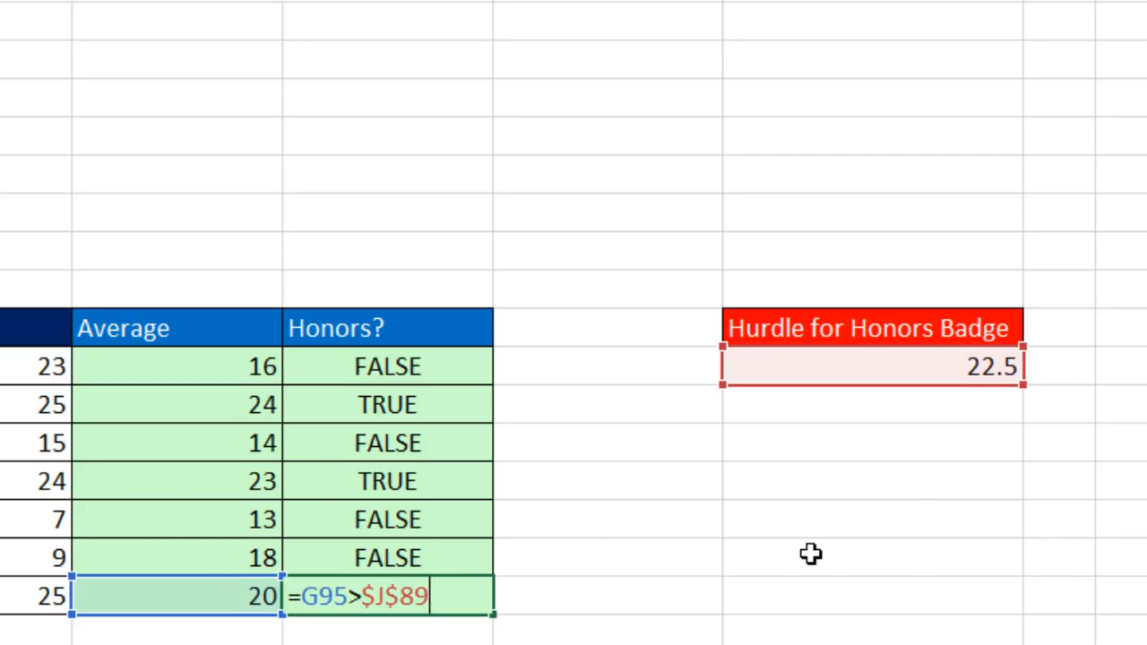
{"action": "key", "text": "Return"}
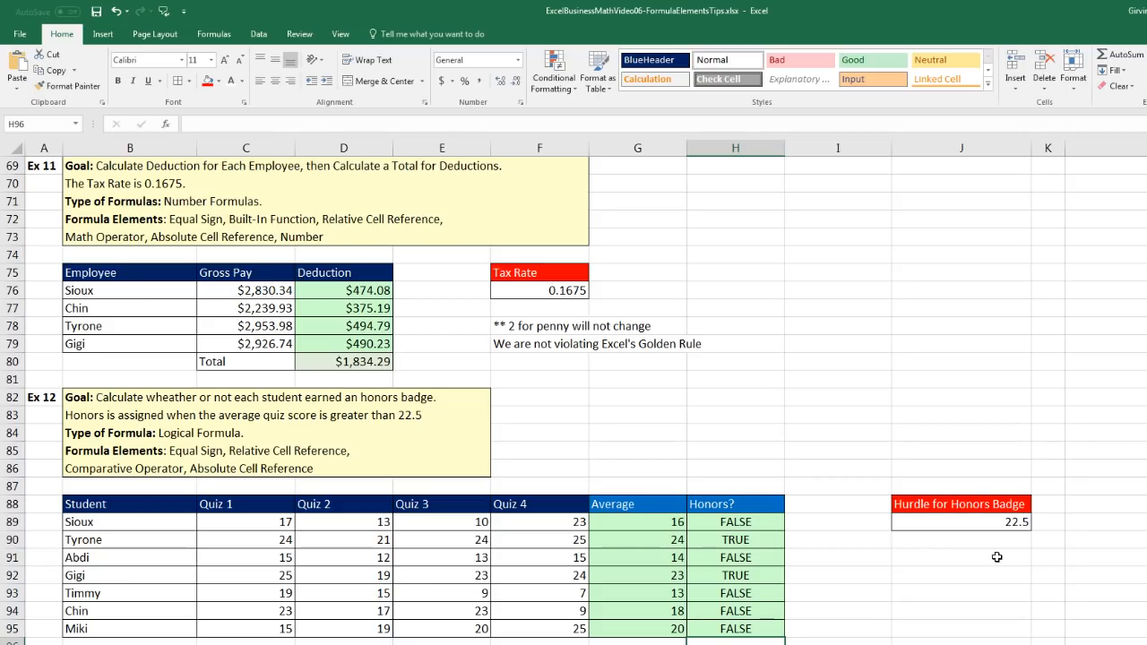
For Example 13, enter the value 75 in G104 and label it "Hurdle to Re-Order" in G103.
{"action": "scroll", "coordinate": [807, 505], "scroll_direction": "down", "scroll_amount": 4}
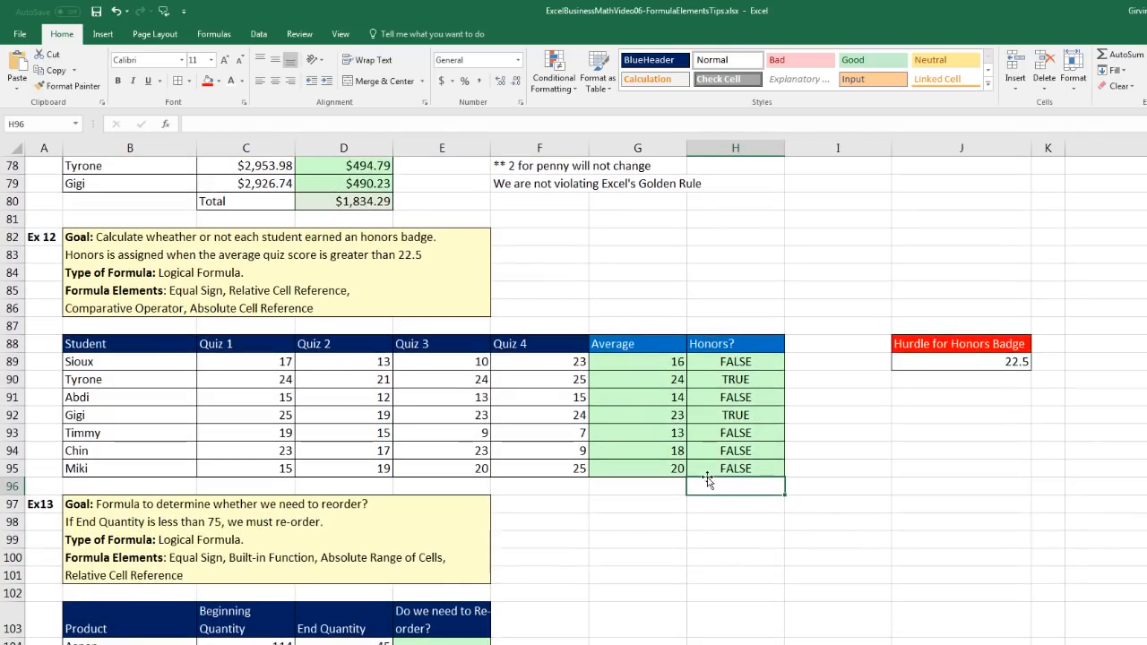
{"action": "scroll", "coordinate": [699, 496], "scroll_direction": "down", "scroll_amount": 5}
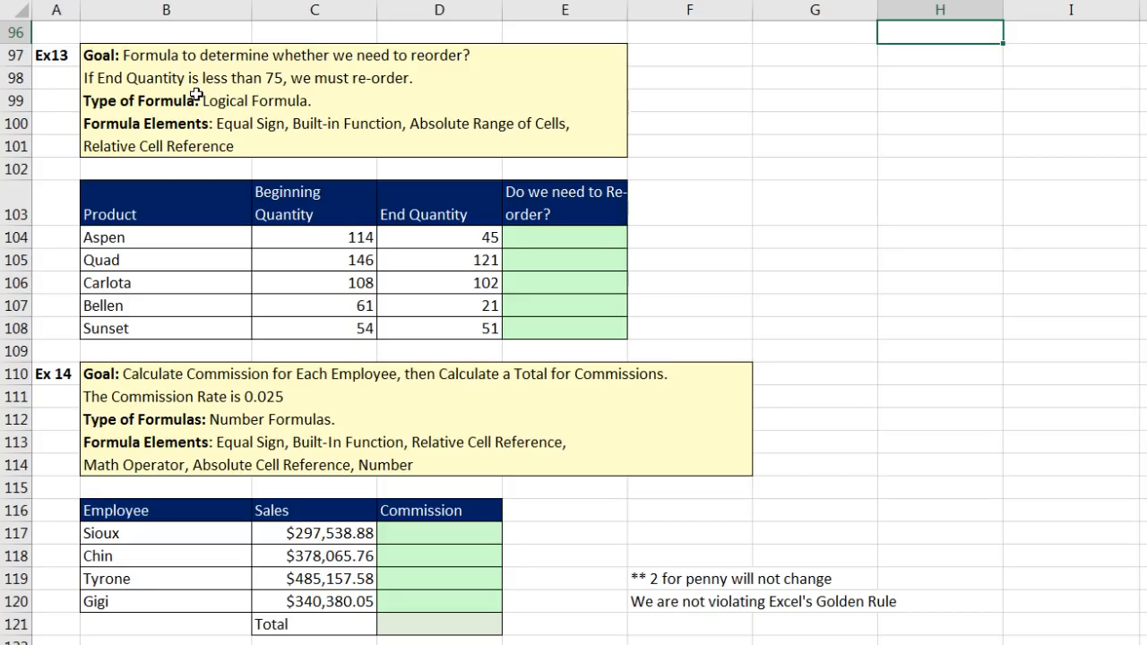
{"action": "left_click", "coordinate": [549, 261]}
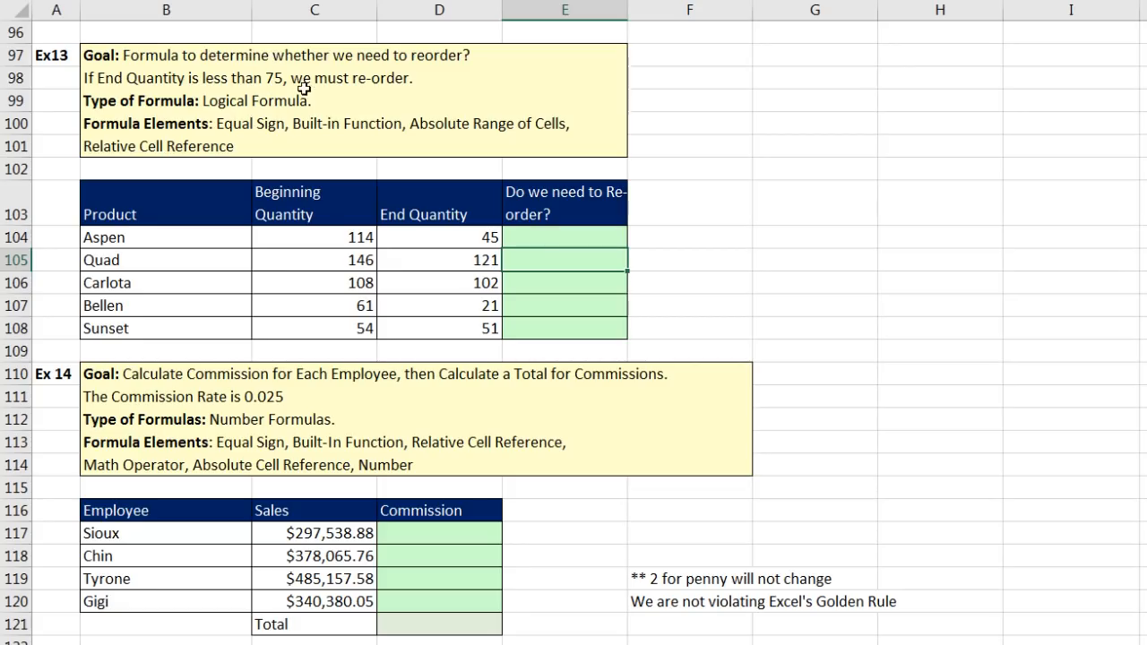
{"action": "left_click", "coordinate": [776, 232]}
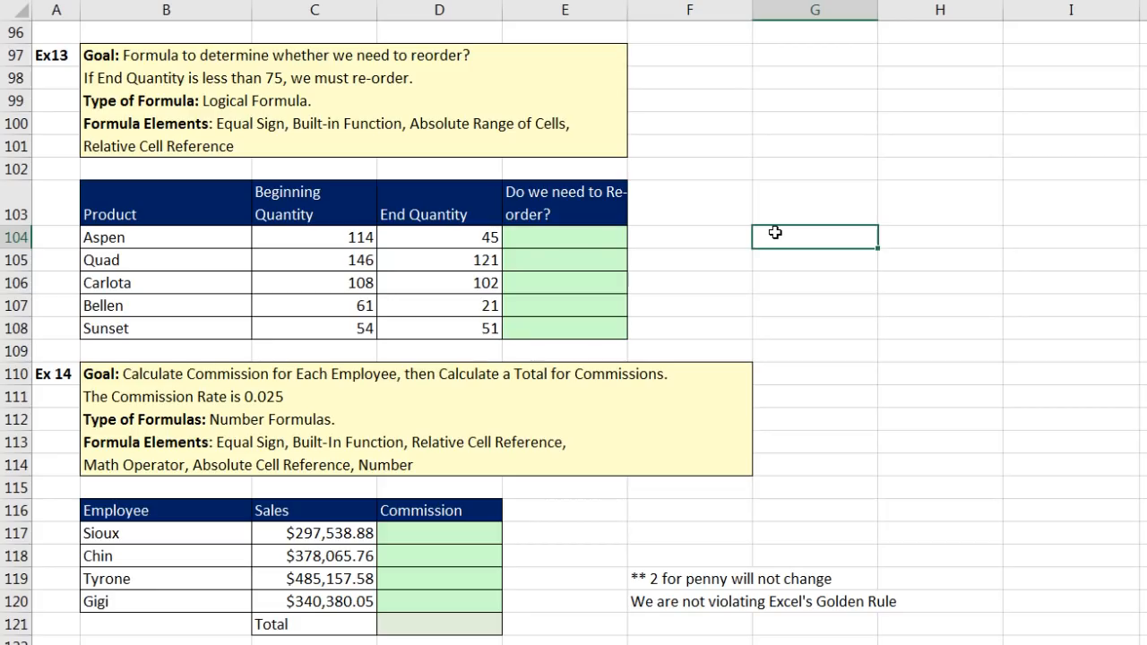
{"action": "key", "text": "Return"}
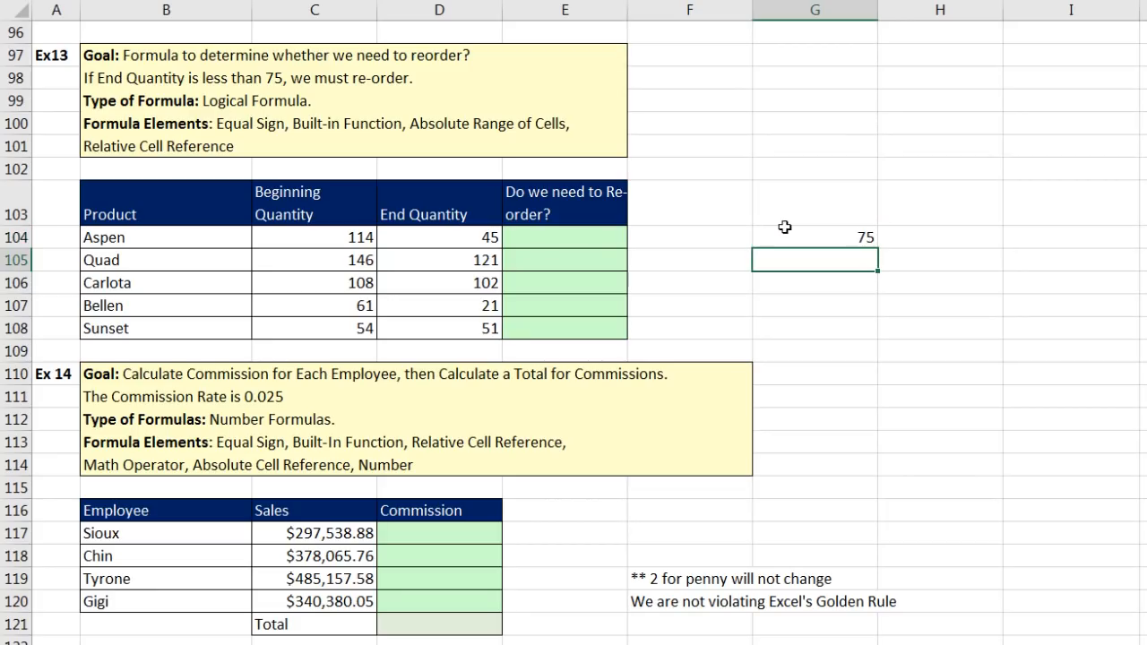
{"action": "left_click", "coordinate": [818, 209]}
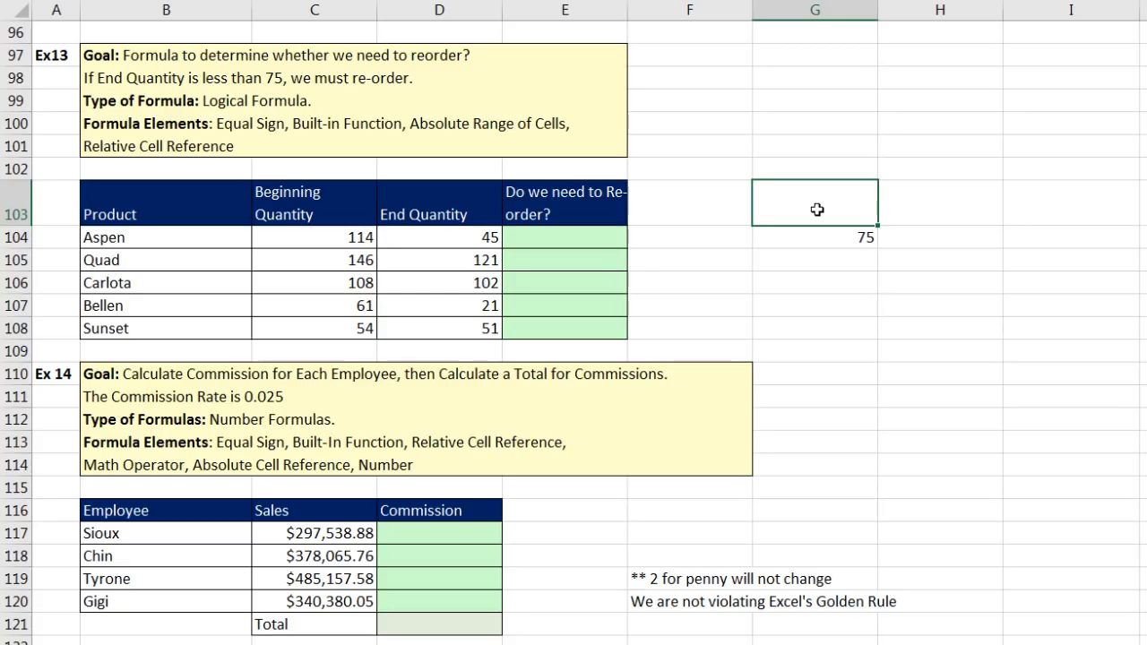
{"action": "type", "text": "Hurdle to Re-Order"}
{"action": "key", "text": "Return"}
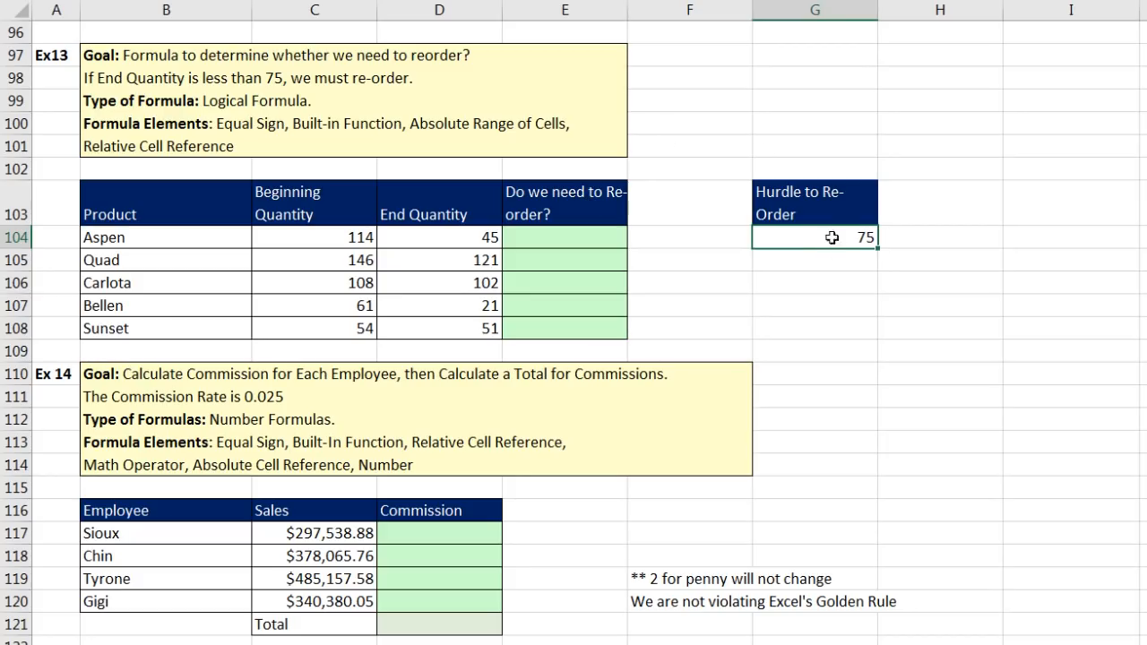
Fill the label cell G103 with red and apply borders to G103:G104.
{"action": "left_click", "coordinate": [825, 193]}
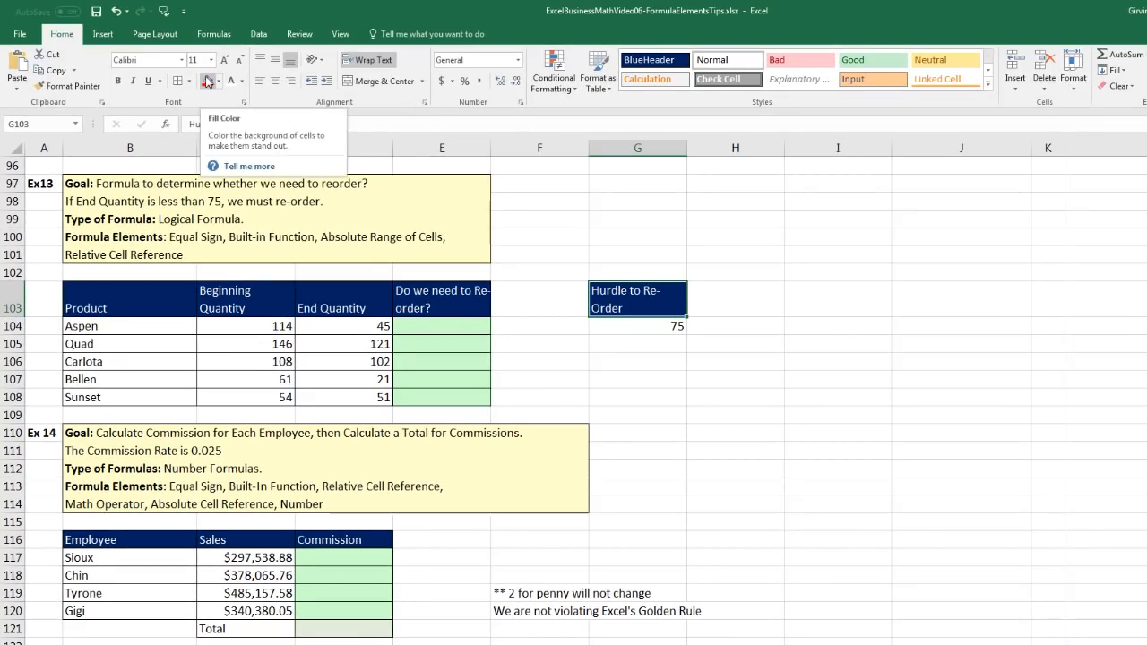
{"action": "left_click", "coordinate": [218, 57]}
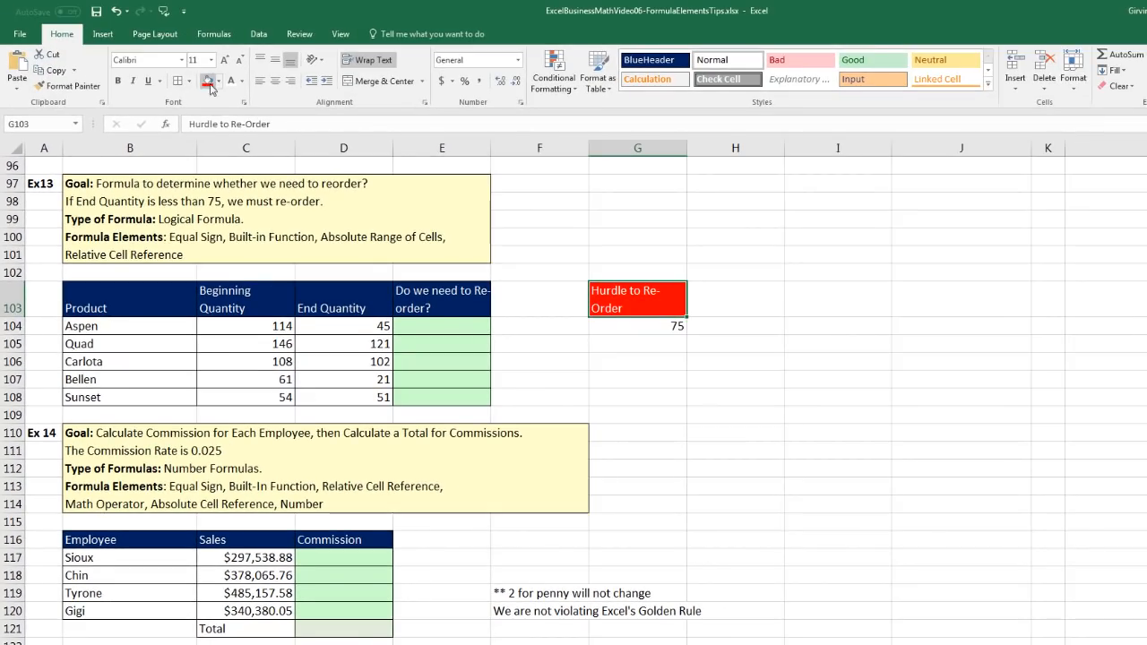
{"action": "left_click_drag", "start_coordinate": [609, 309], "coordinate": [616, 328]}
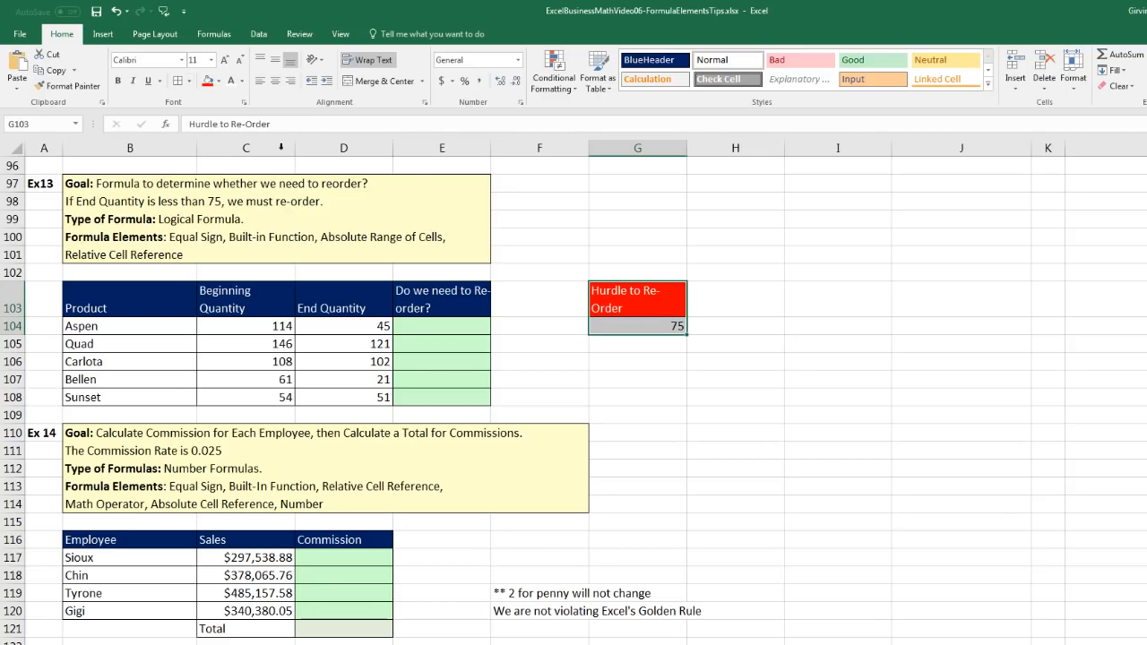
{"action": "left_click", "coordinate": [655, 331]}
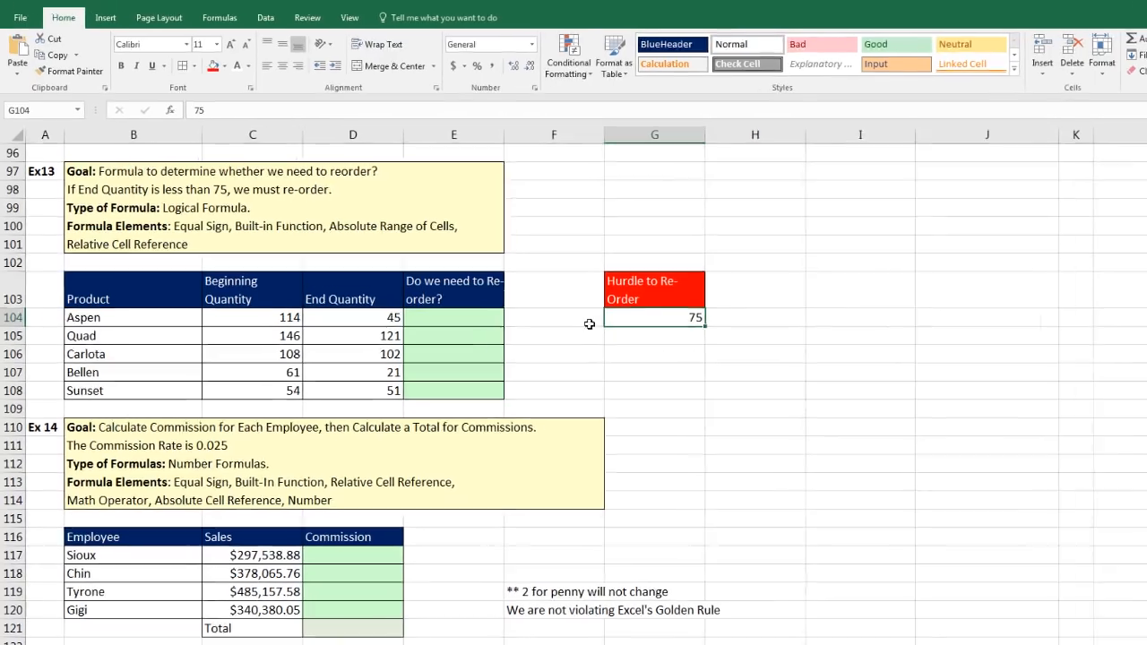
Enter =D104<$G$104 in E104 to test whether the product needs re-ordering, and copy the formula down to E108.
{"action": "left_click", "coordinate": [442, 326]}
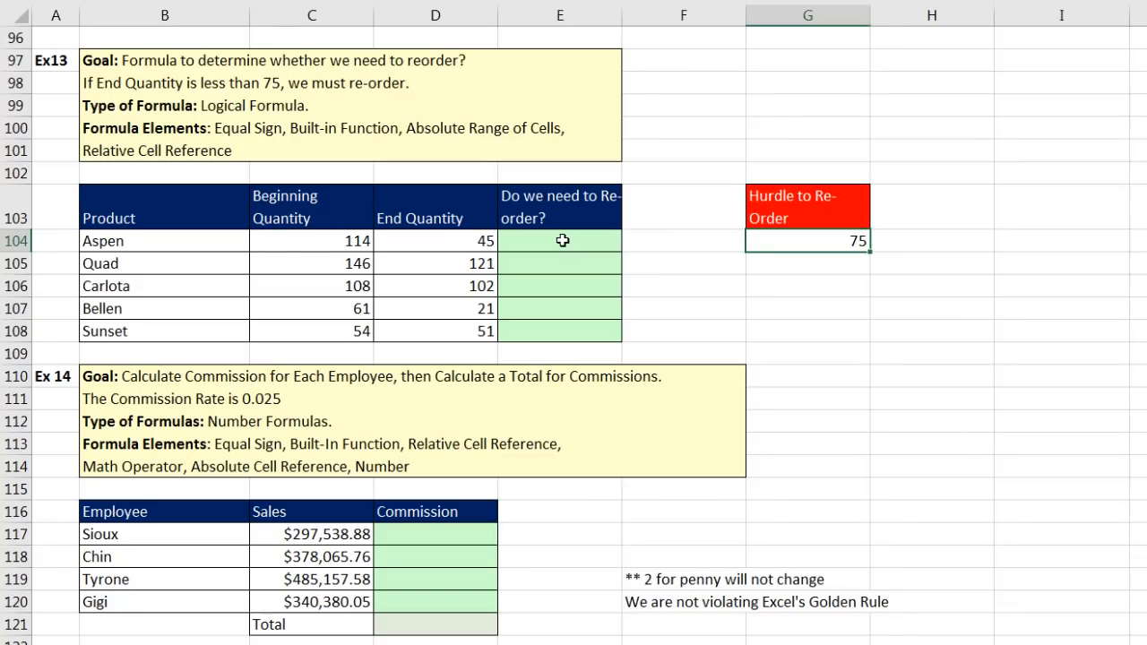
{"action": "type", "text": "="}
{"action": "key", "text": "Left"}
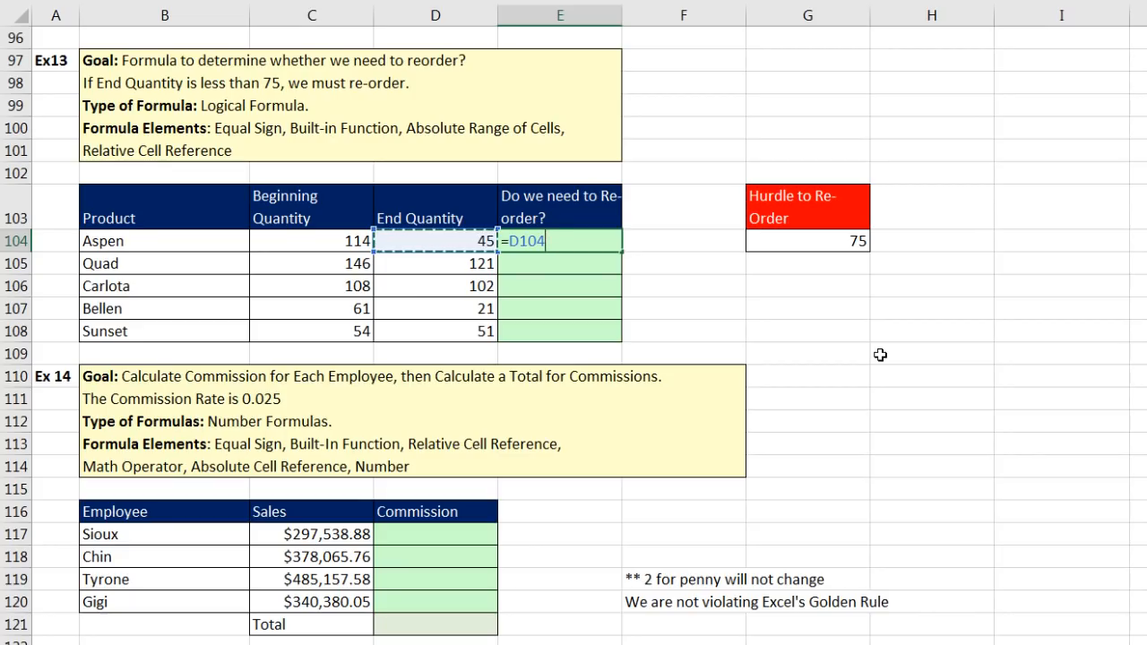
{"action": "type", "text": "<"}
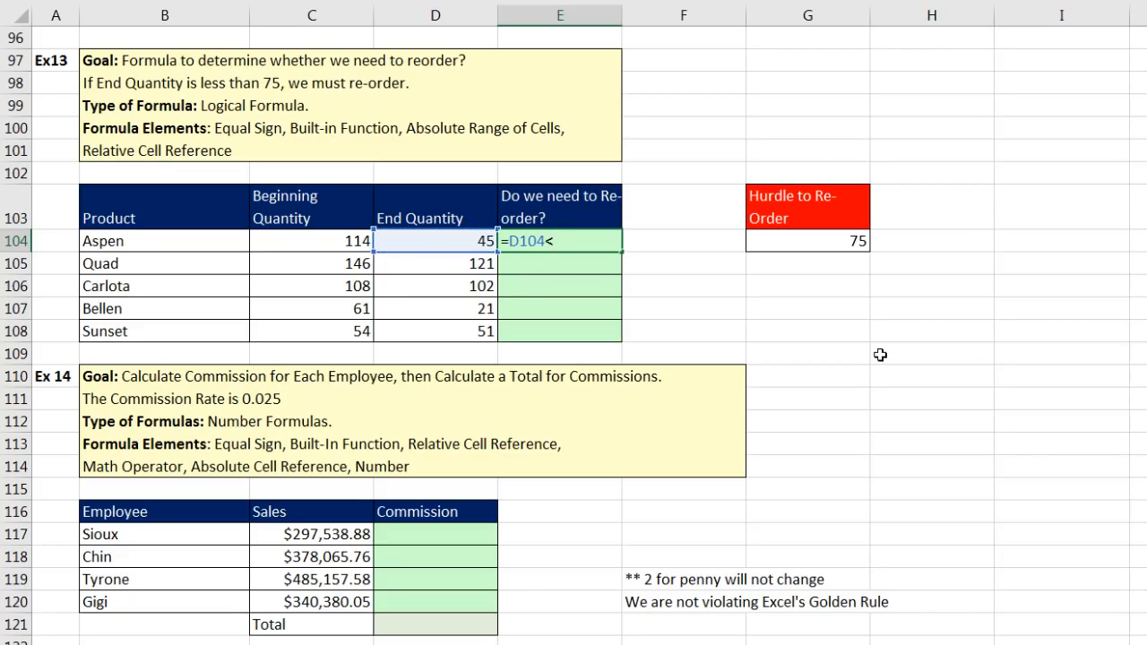
{"action": "left_click", "coordinate": [788, 241]}
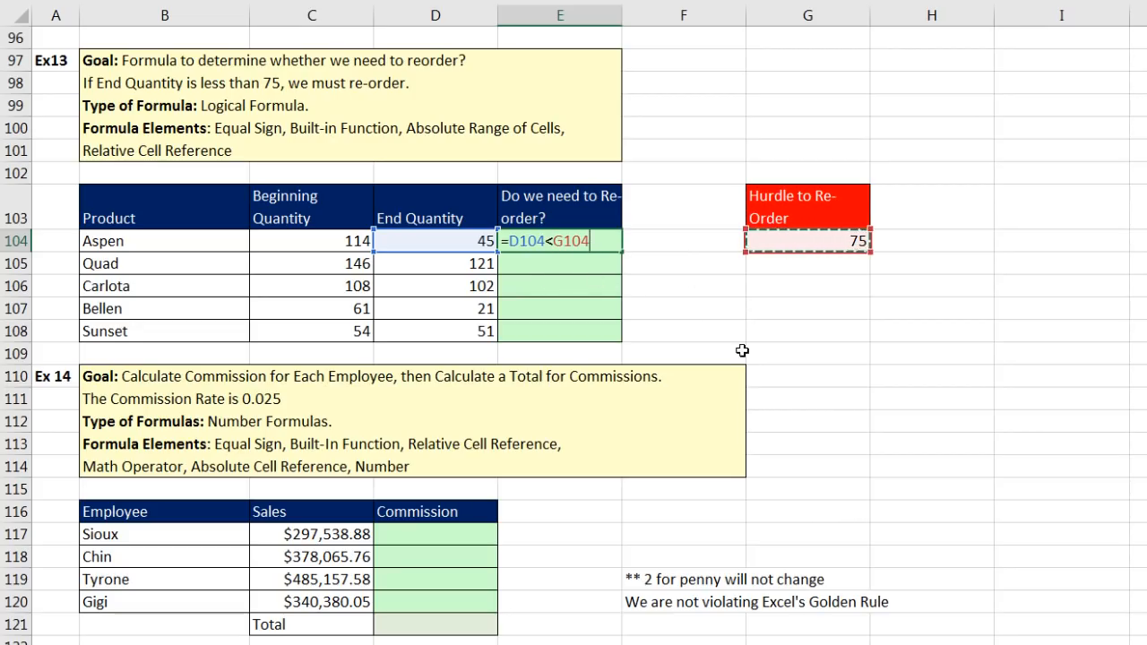
{"action": "key", "text": "F4"}
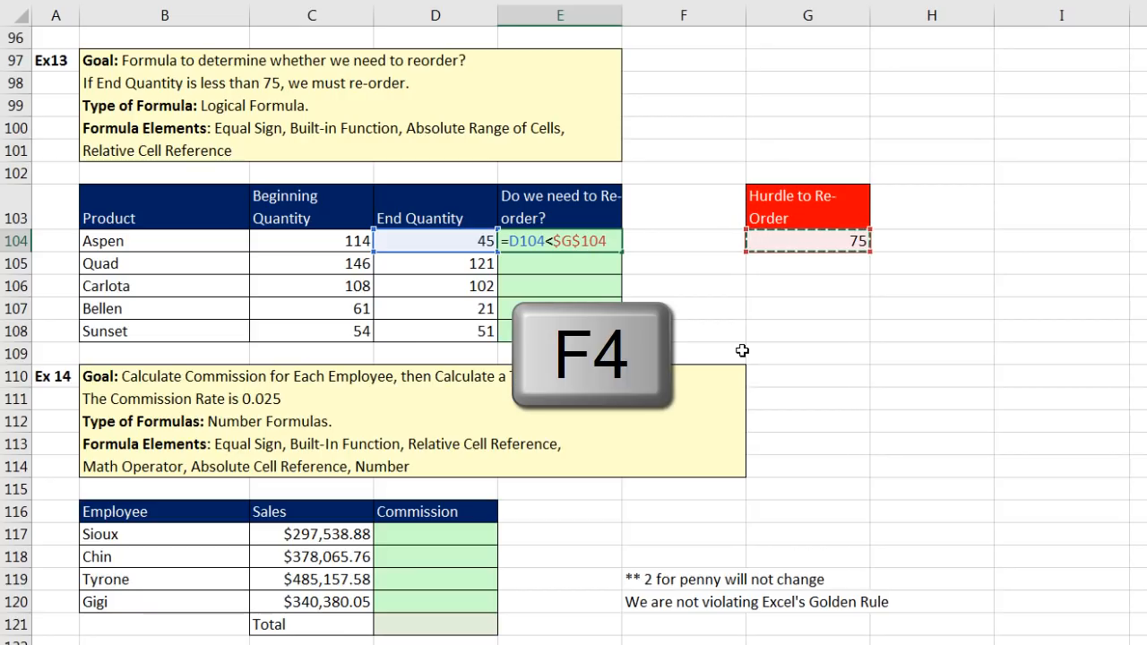
{"action": "key", "text": "ctrl+Return"}
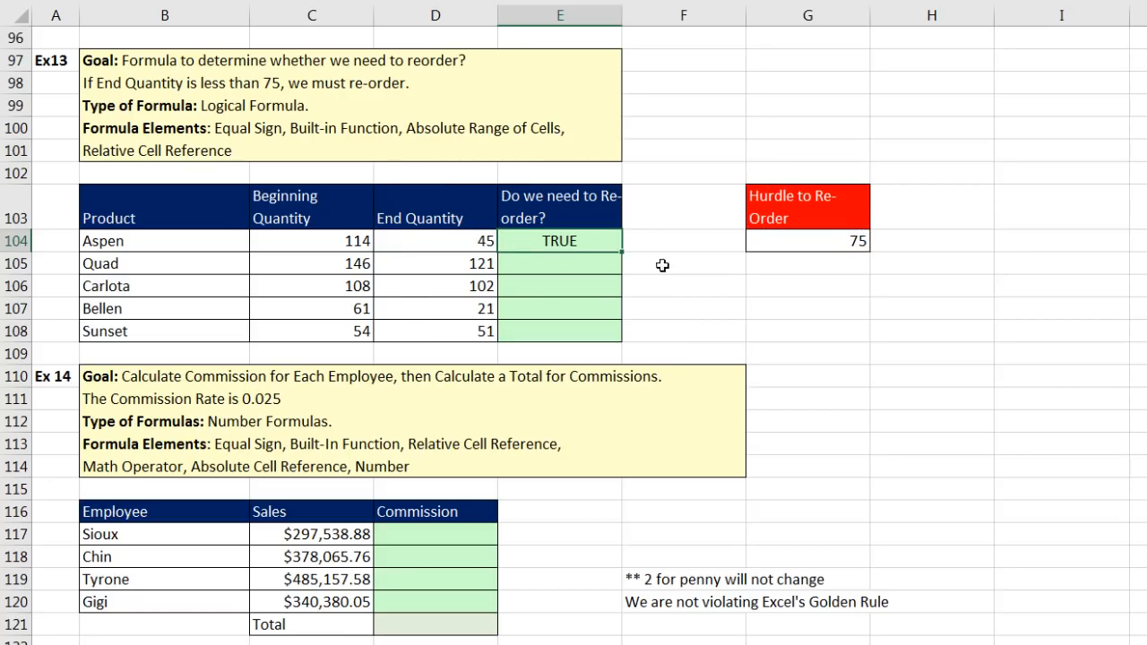
{"action": "double_click", "coordinate": [623, 254]}
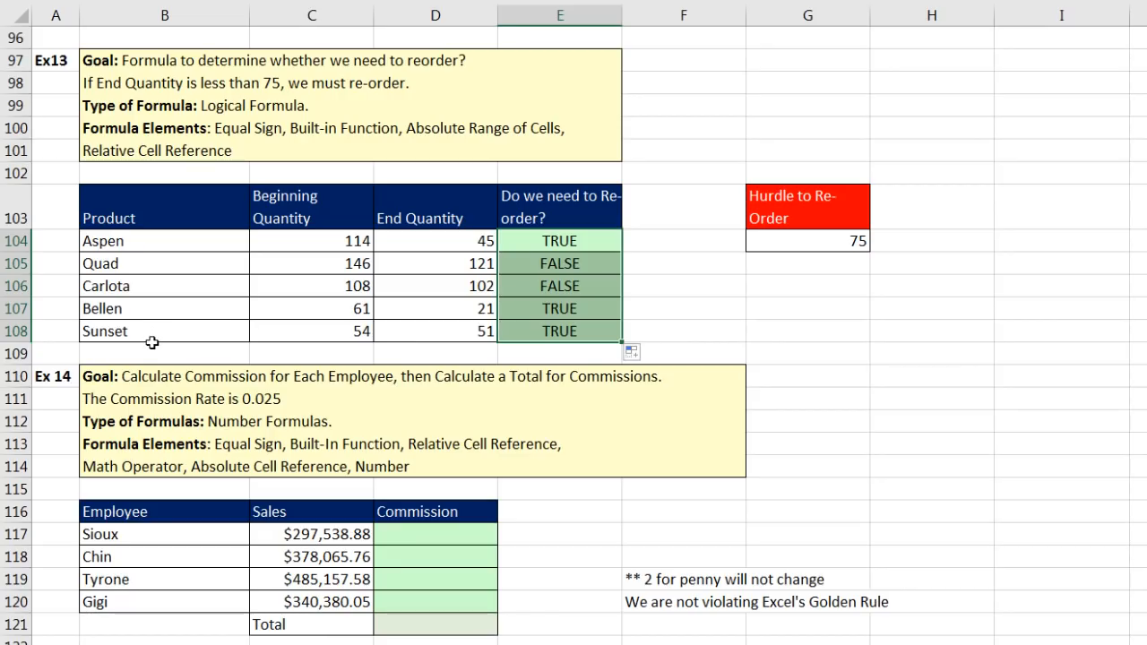
Check the cell references of the re-order formula in the last row, E108.
{"action": "left_click", "coordinate": [570, 334]}
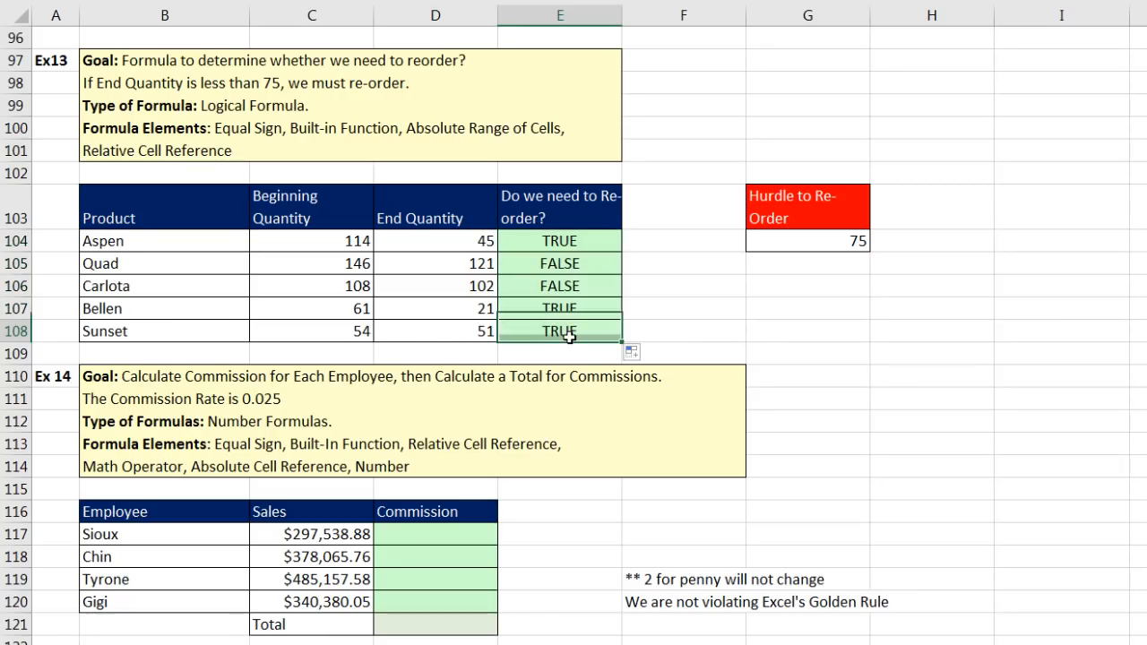
{"action": "key", "text": "F2"}
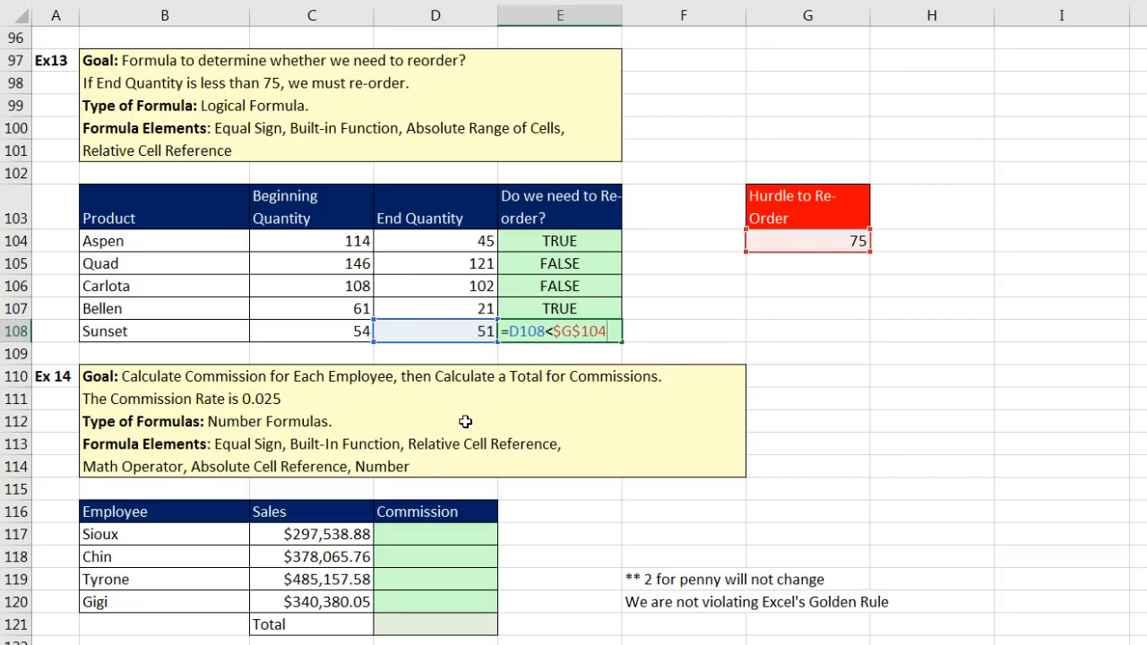
{"action": "key", "text": "Return"}
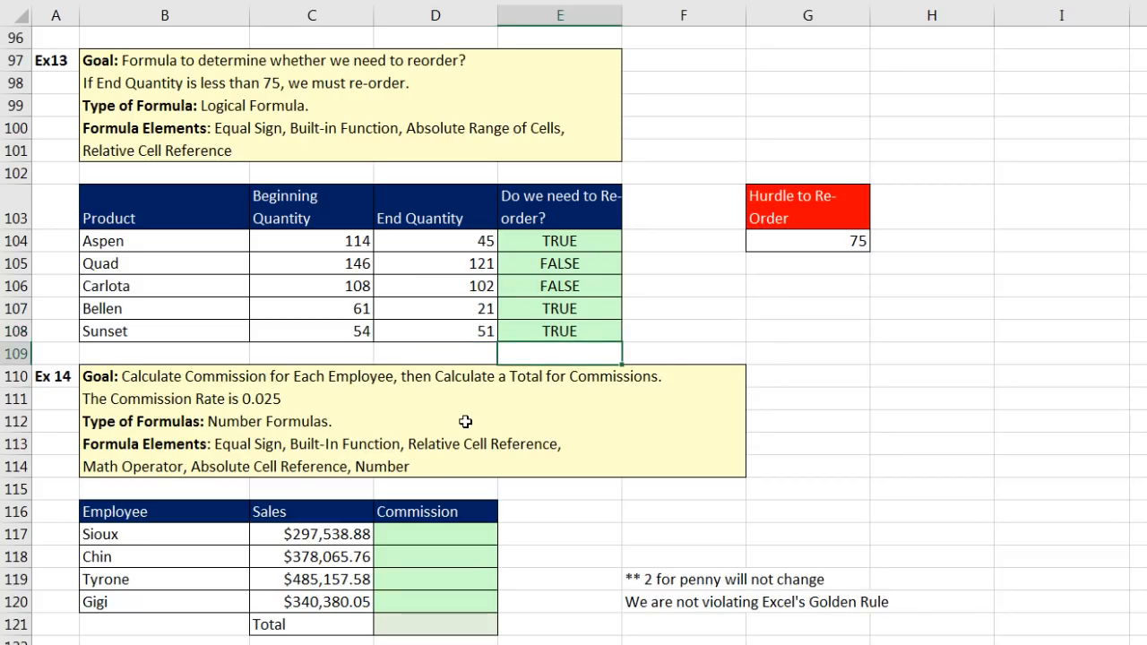
{"action": "scroll", "coordinate": [574, 335], "scroll_direction": "down", "scroll_amount": 4}
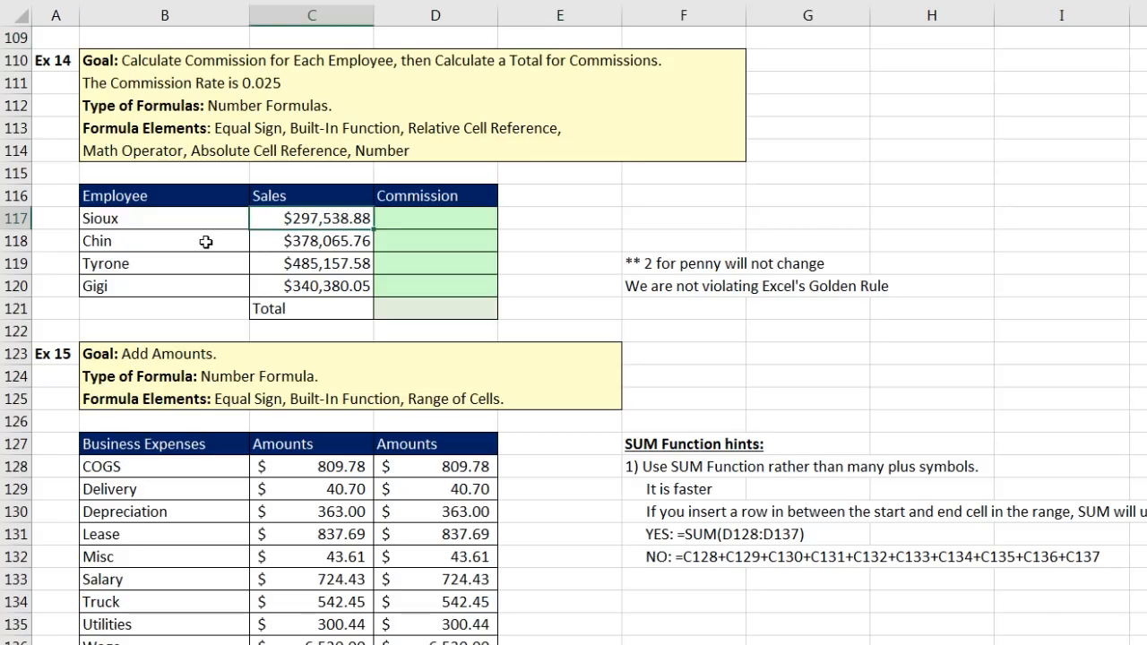
{"action": "left_click", "coordinate": [308, 240]}
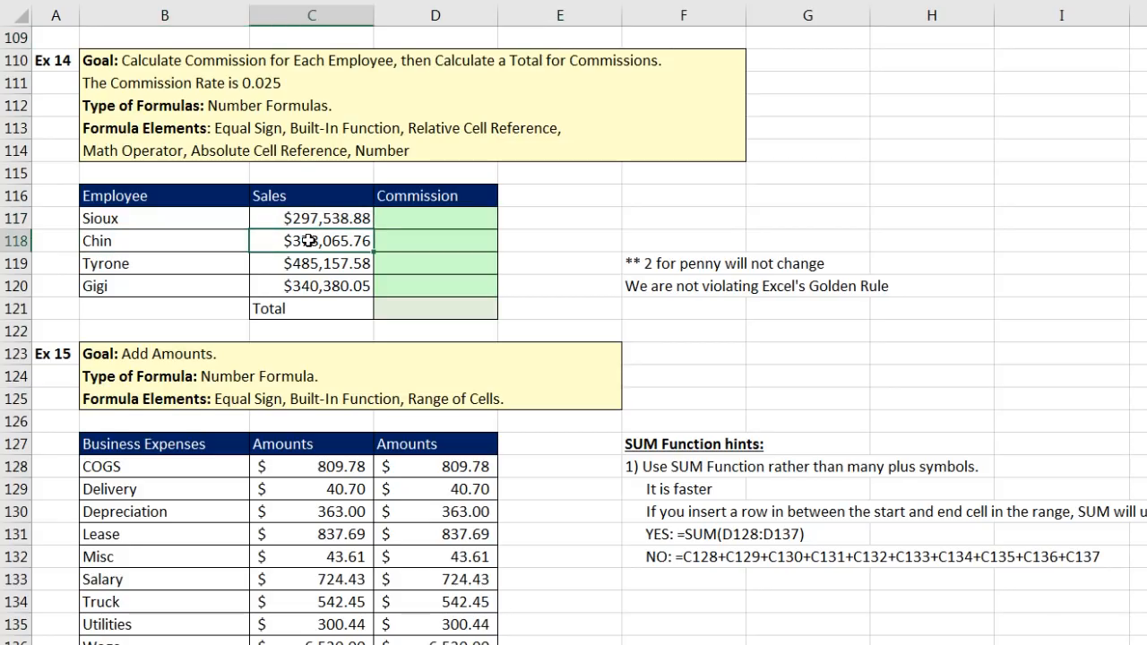
{"action": "left_click", "coordinate": [398, 217]}
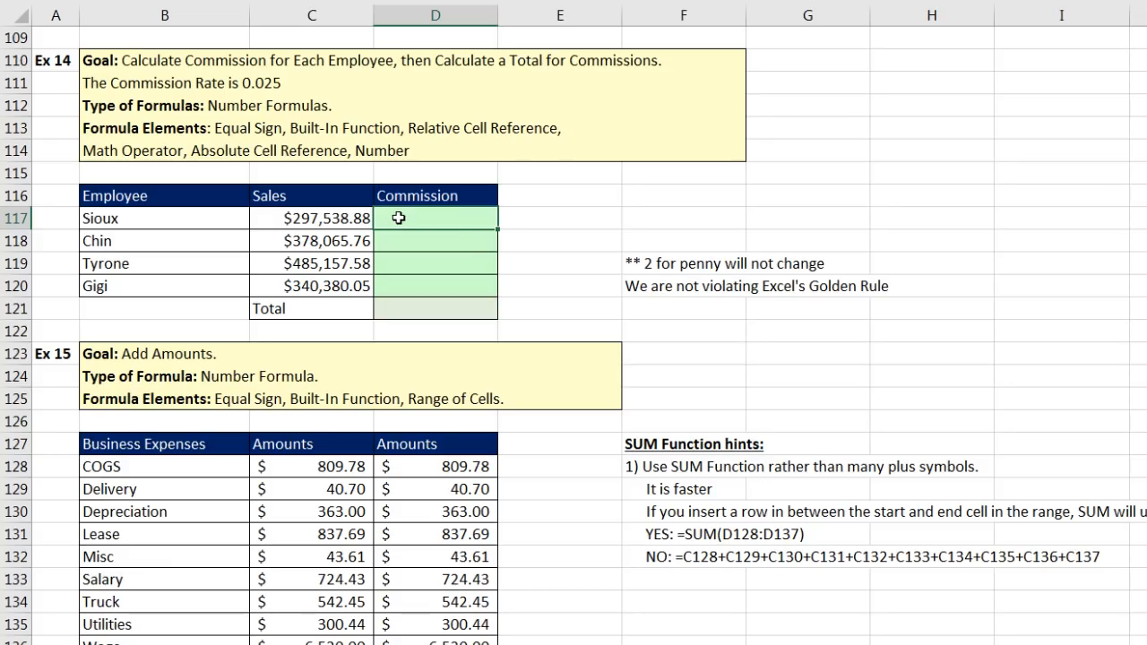
{"action": "left_click", "coordinate": [354, 216]}
{"action": "left_click", "coordinate": [345, 240]}
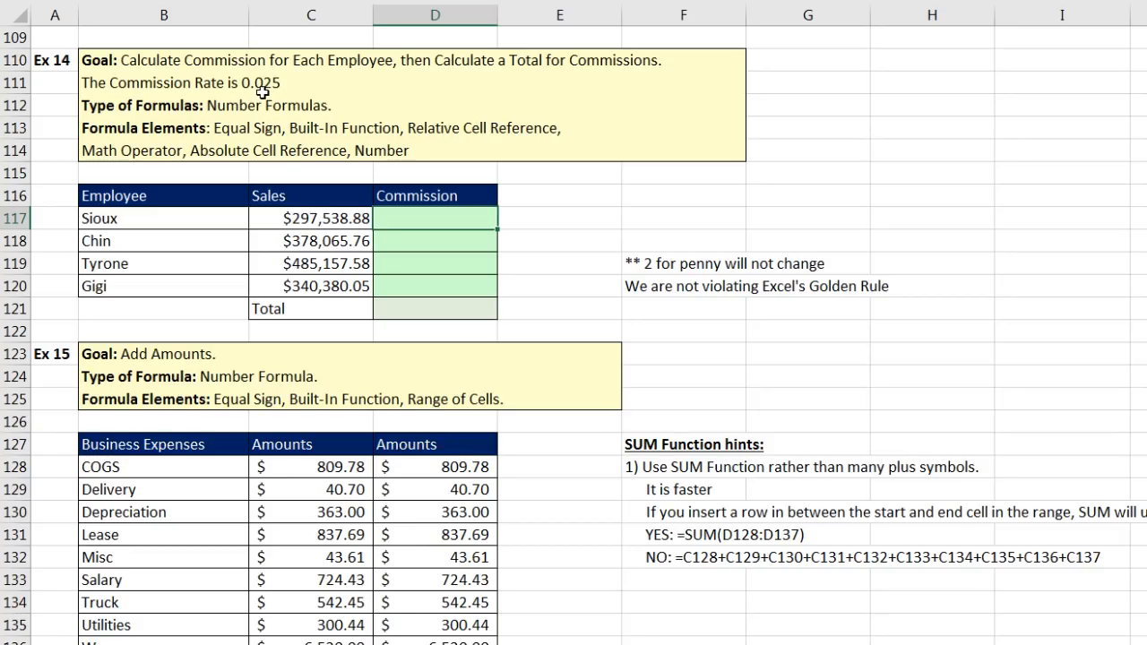
For Example 14, label F116 "Commission Rate" with a red fill, enter 0.025 in F117, and apply borders to both cells.
{"action": "left_click", "coordinate": [641, 194]}
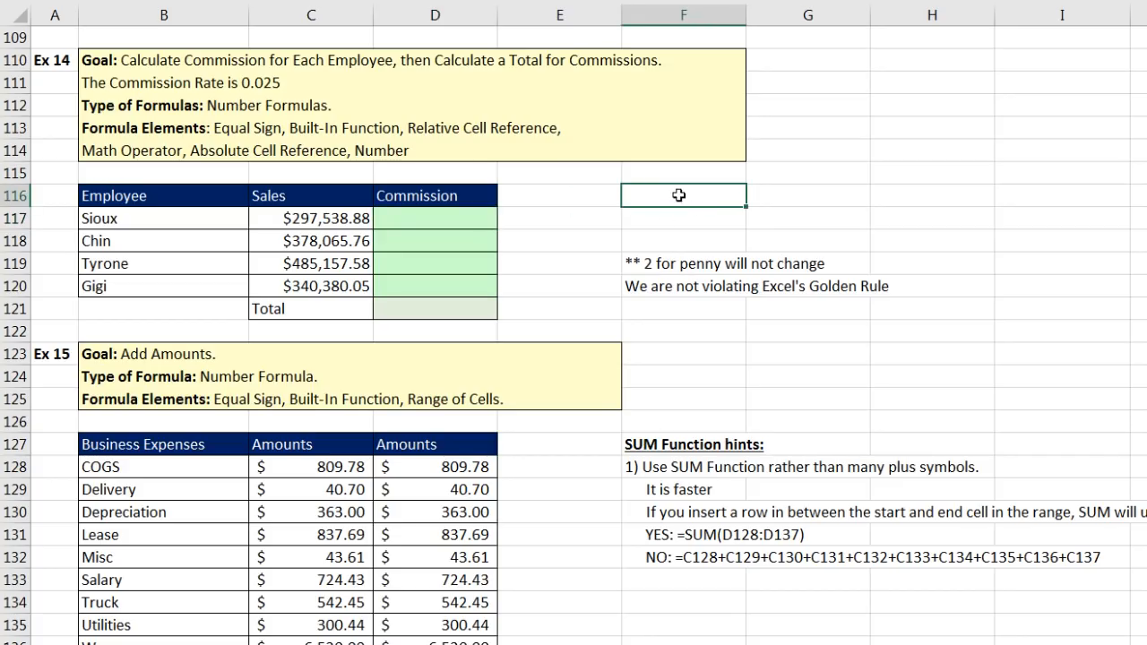
{"action": "type", "text": "Commission Rate"}
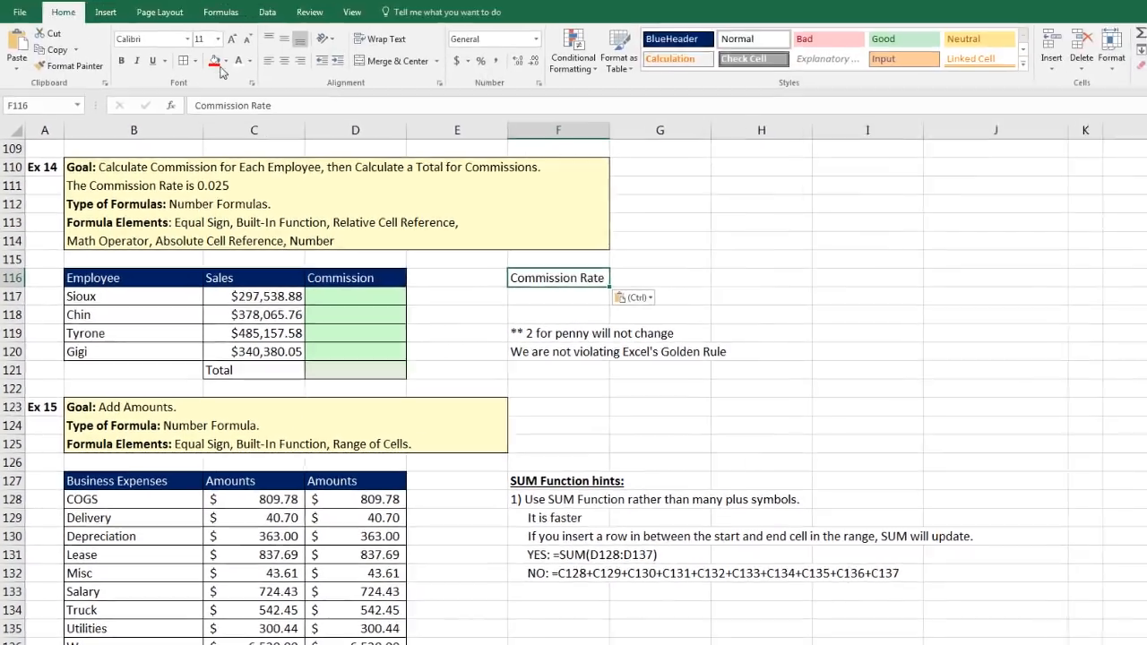
{"action": "left_click", "coordinate": [207, 80]}
{"action": "left_click", "coordinate": [229, 81]}
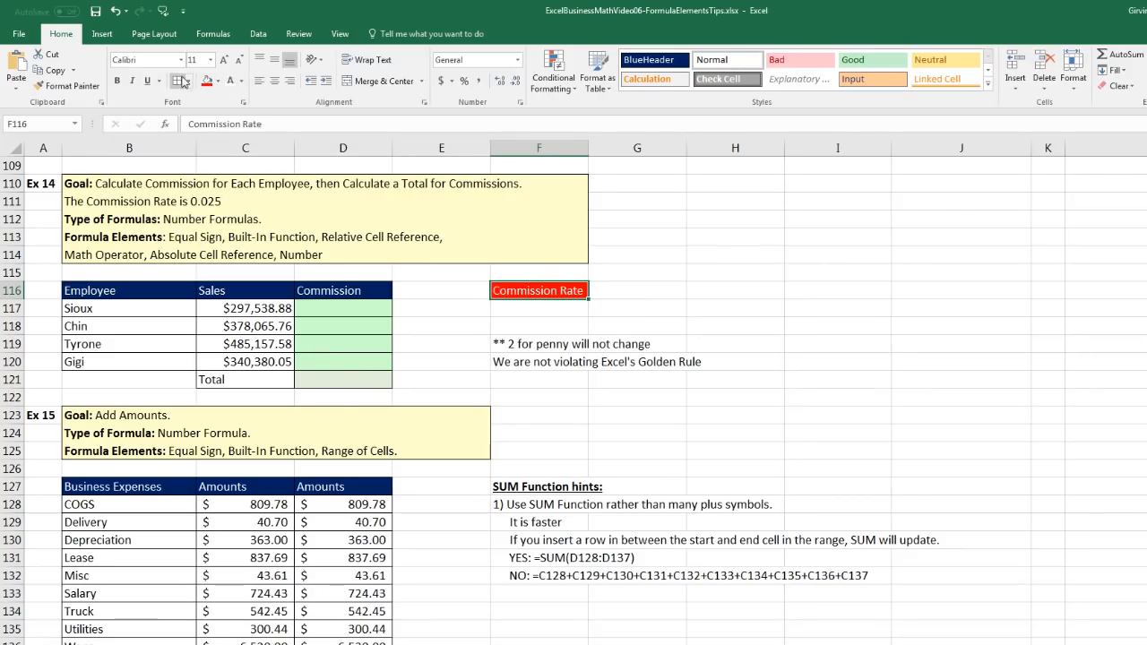
{"action": "left_click", "coordinate": [525, 309]}
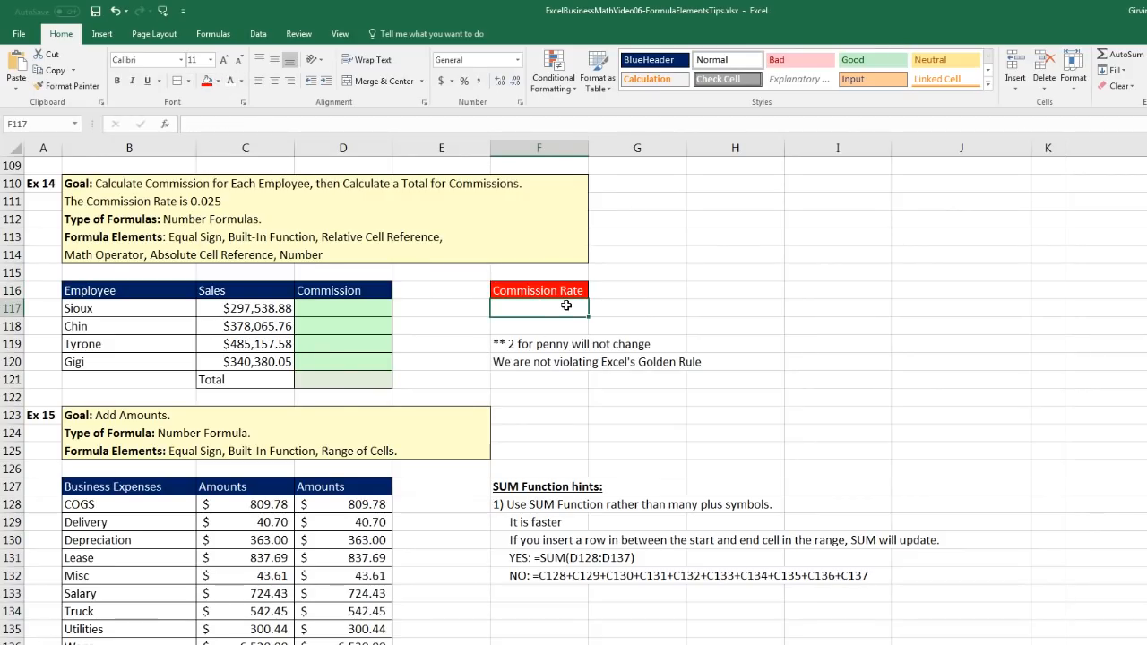
{"action": "type", "text": ".025"}
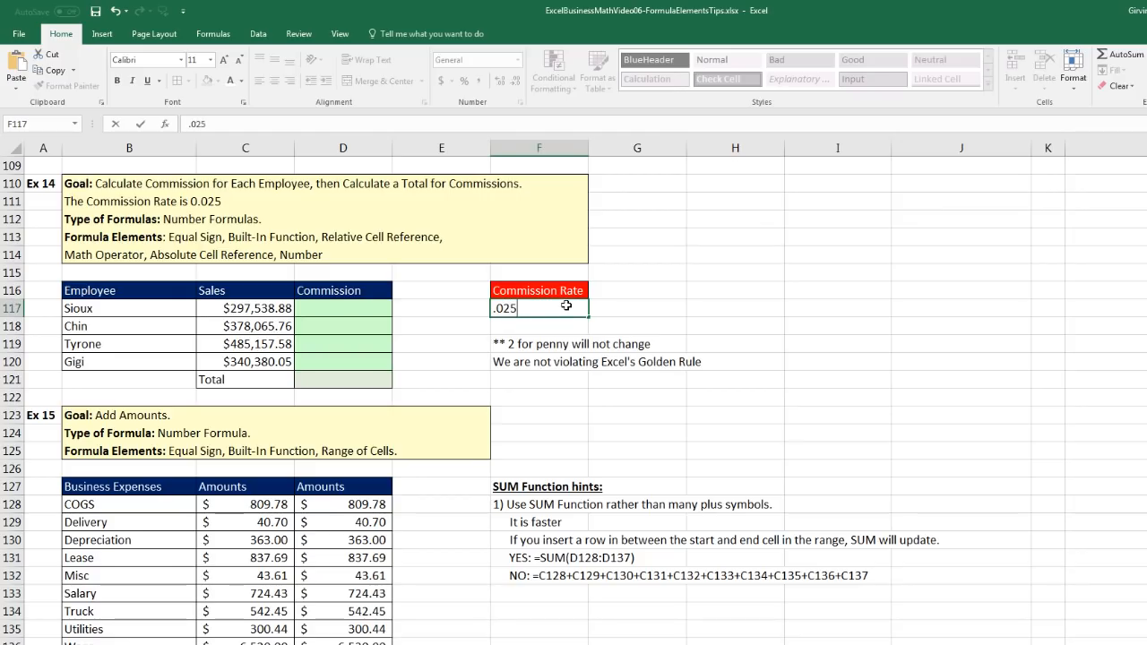
{"action": "key", "text": "ctrl+Return"}
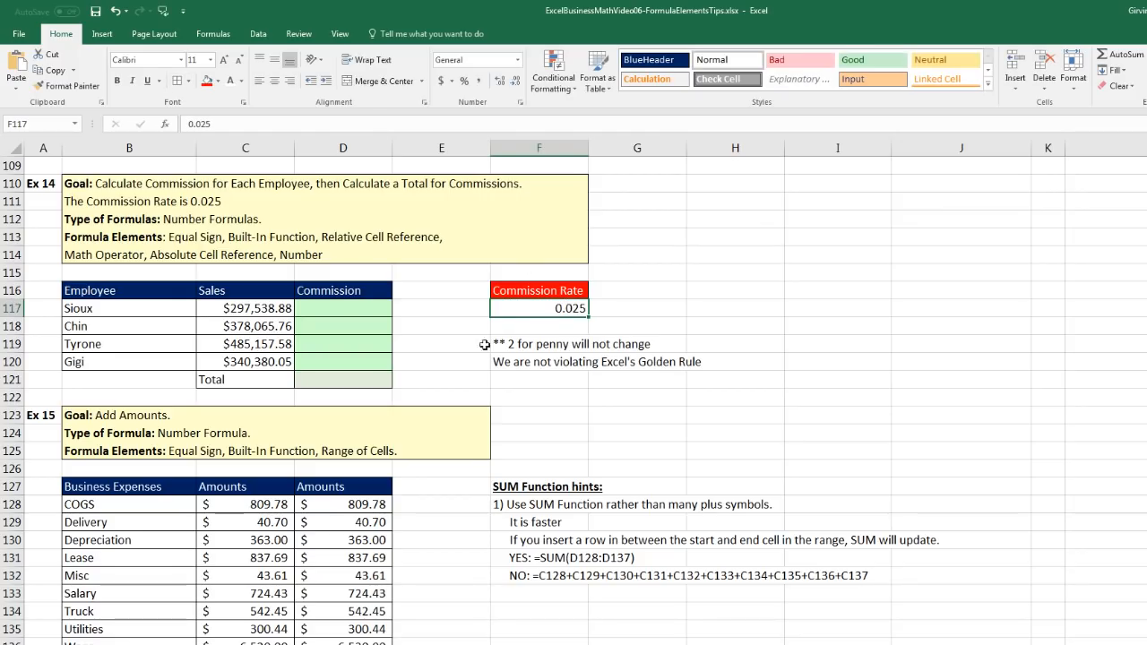
{"action": "left_click", "coordinate": [354, 312]}
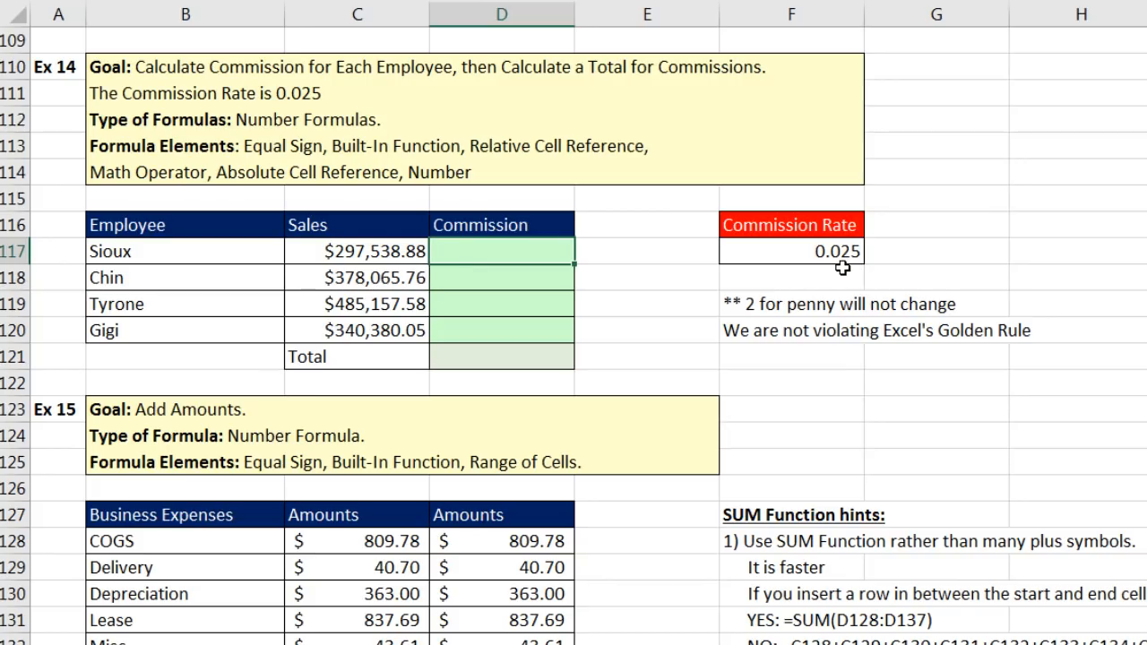
{"action": "left_click", "coordinate": [541, 277]}
{"action": "left_click", "coordinate": [541, 302]}
{"action": "left_click", "coordinate": [481, 356]}
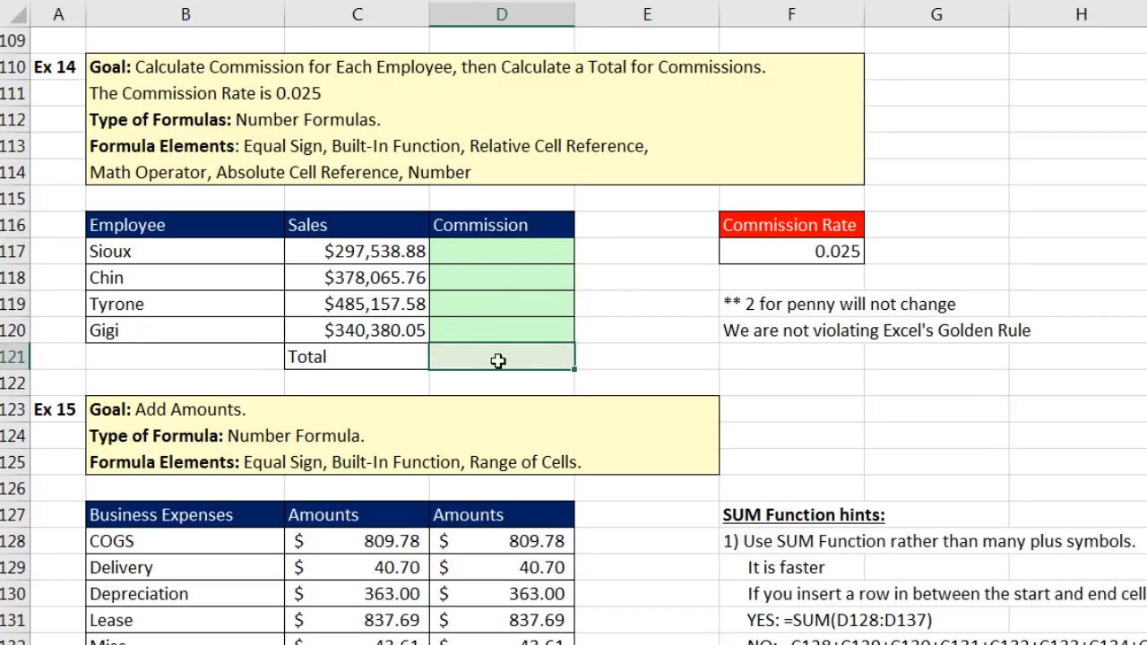
Enter =ROUND(C117*$F$117,2) in D117 to calculate the first employee's commission rounded to the penny.
{"action": "left_click", "coordinate": [491, 252]}
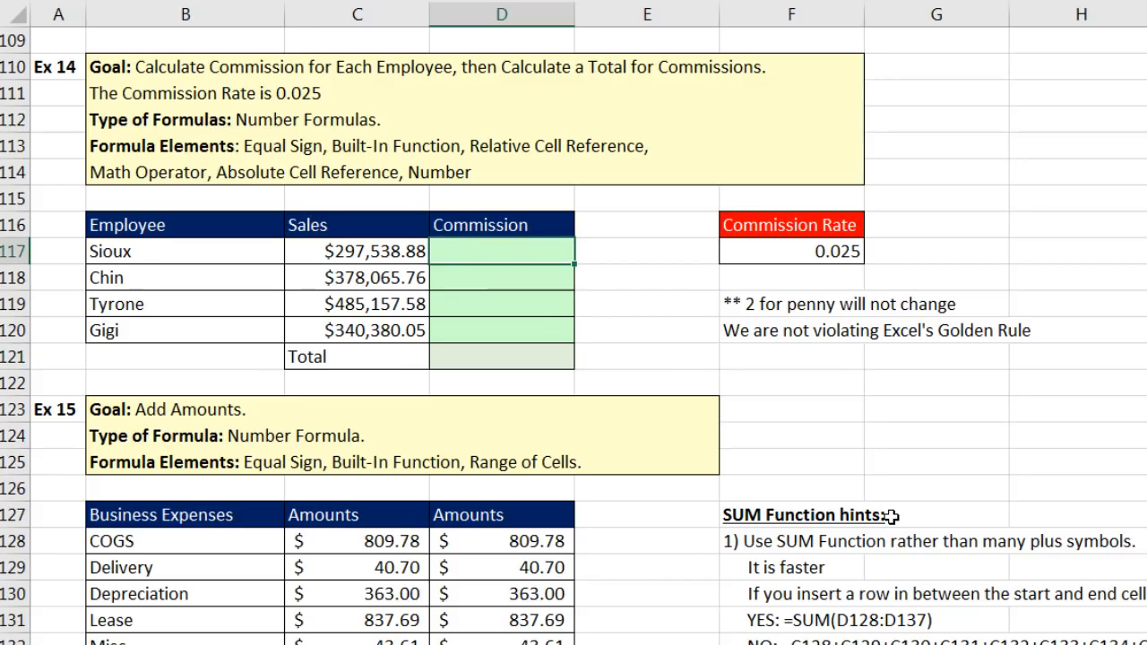
{"action": "type", "text": "=rou"}
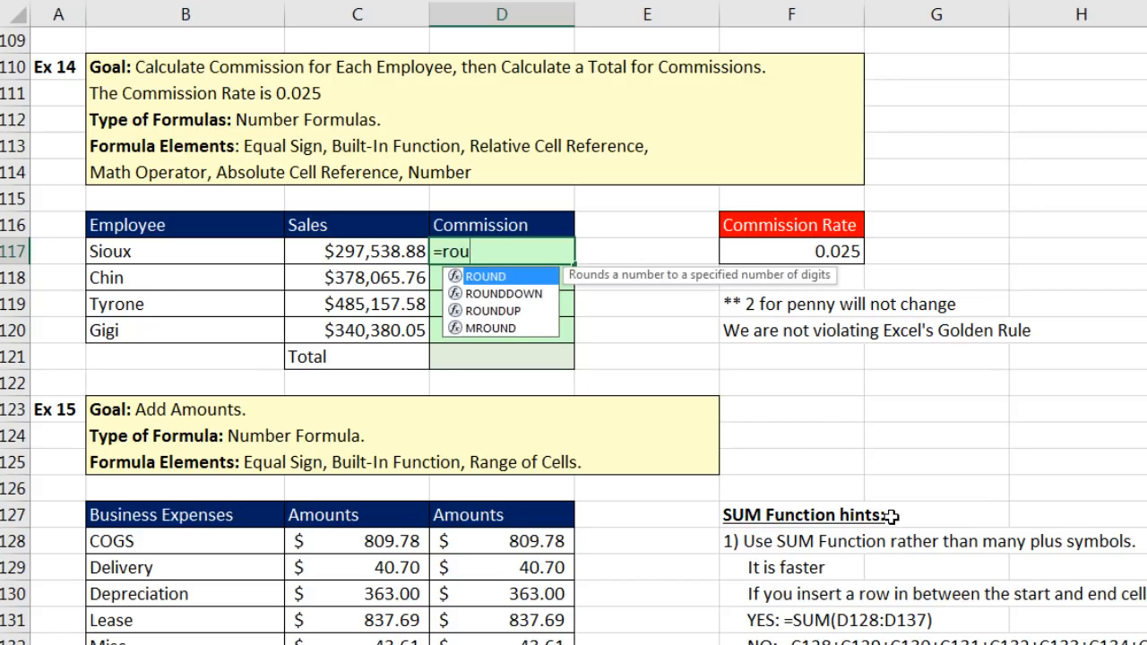
{"action": "key", "text": "Tab"}
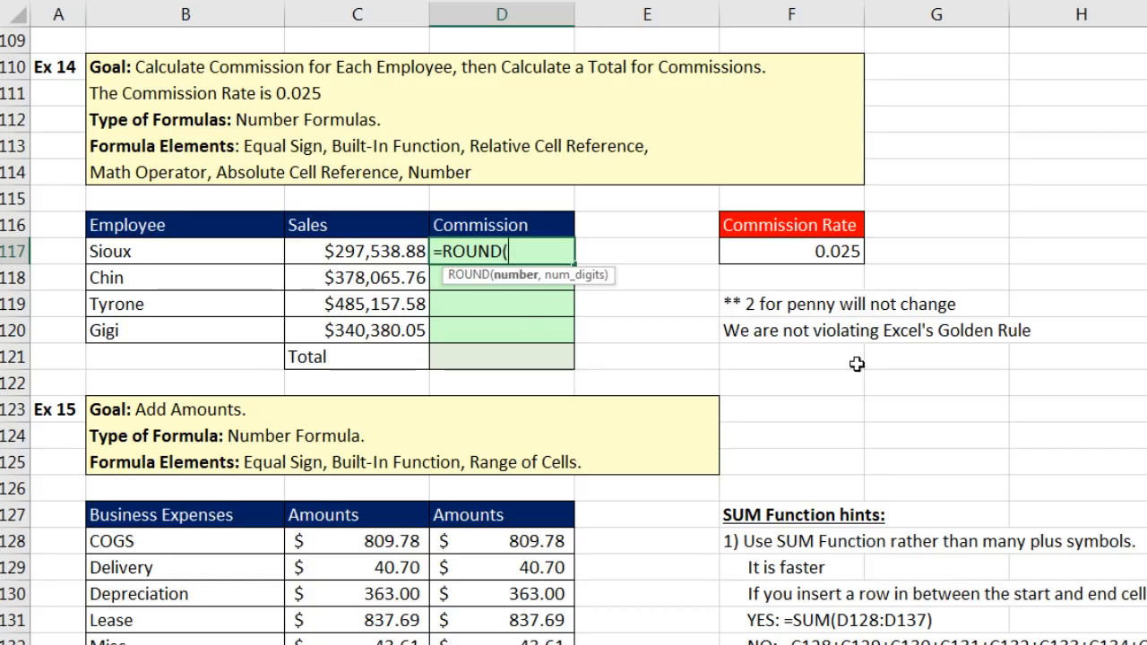
{"action": "key", "text": "Left"}
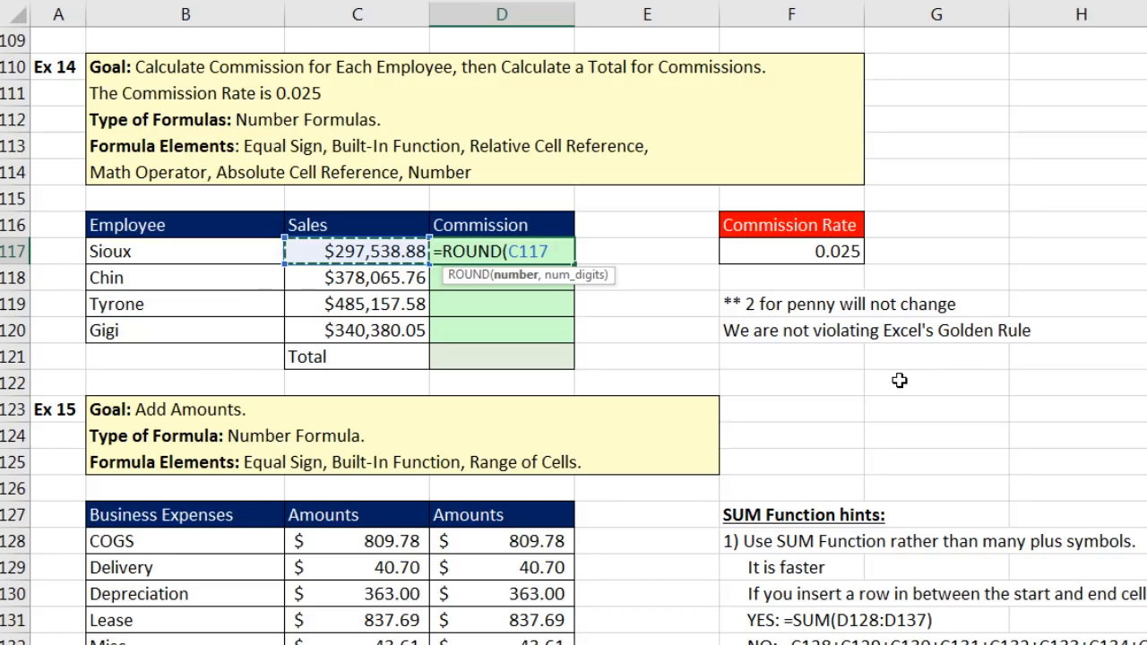
{"action": "type", "text": "*"}
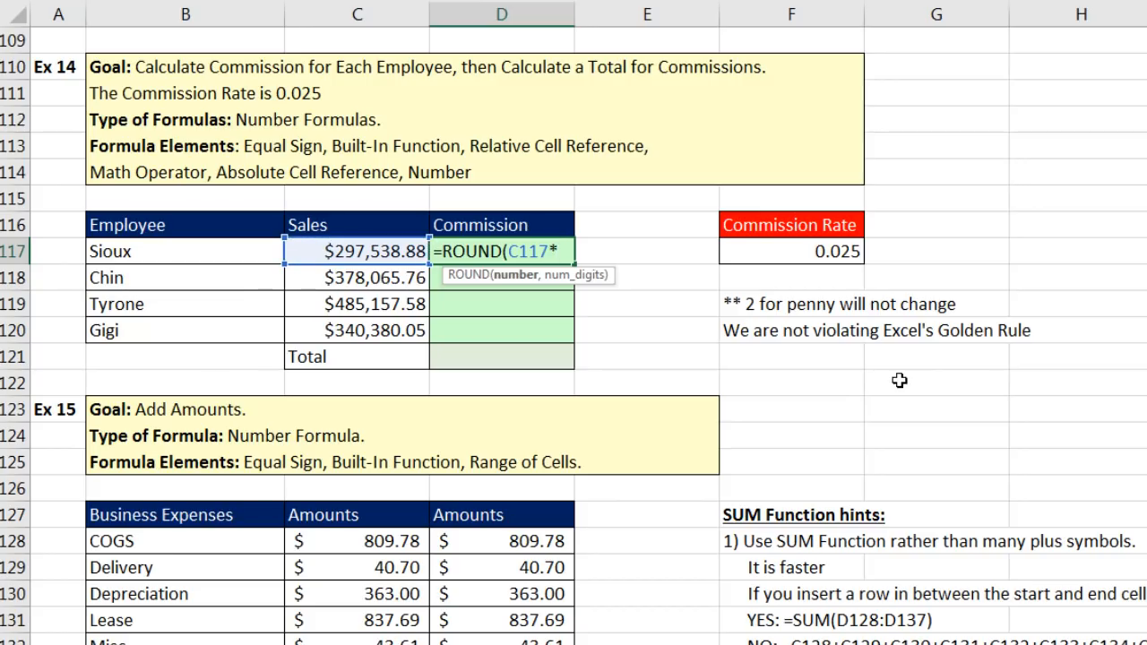
{"action": "key", "text": "Right"}
{"action": "key", "text": "Right"}
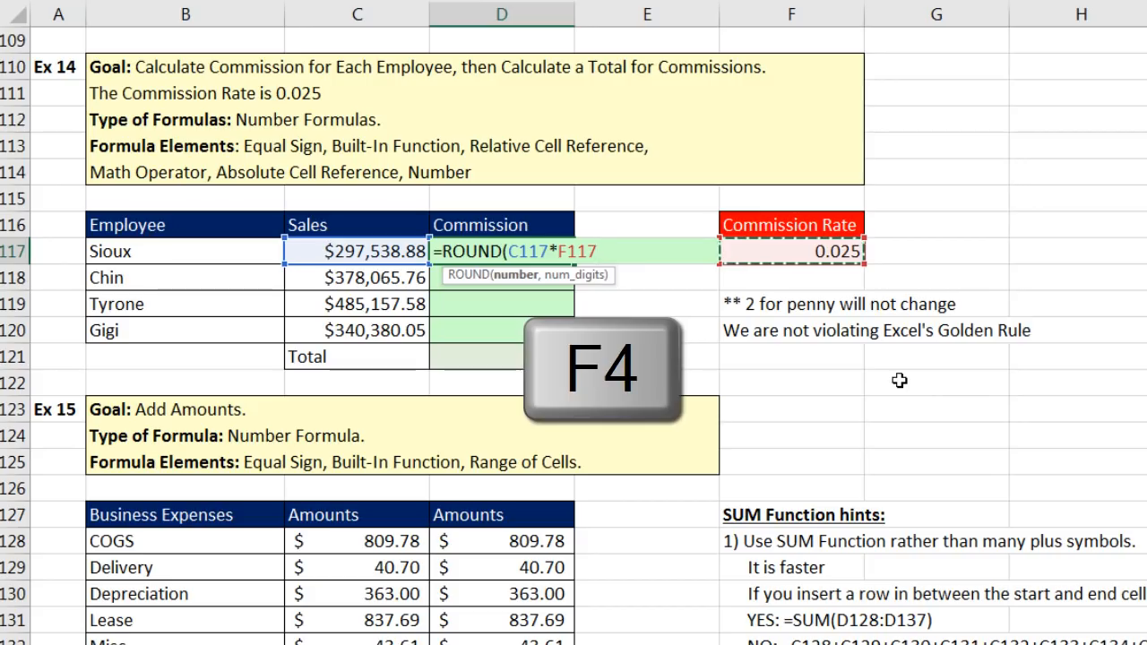
{"action": "key", "text": "F4"}
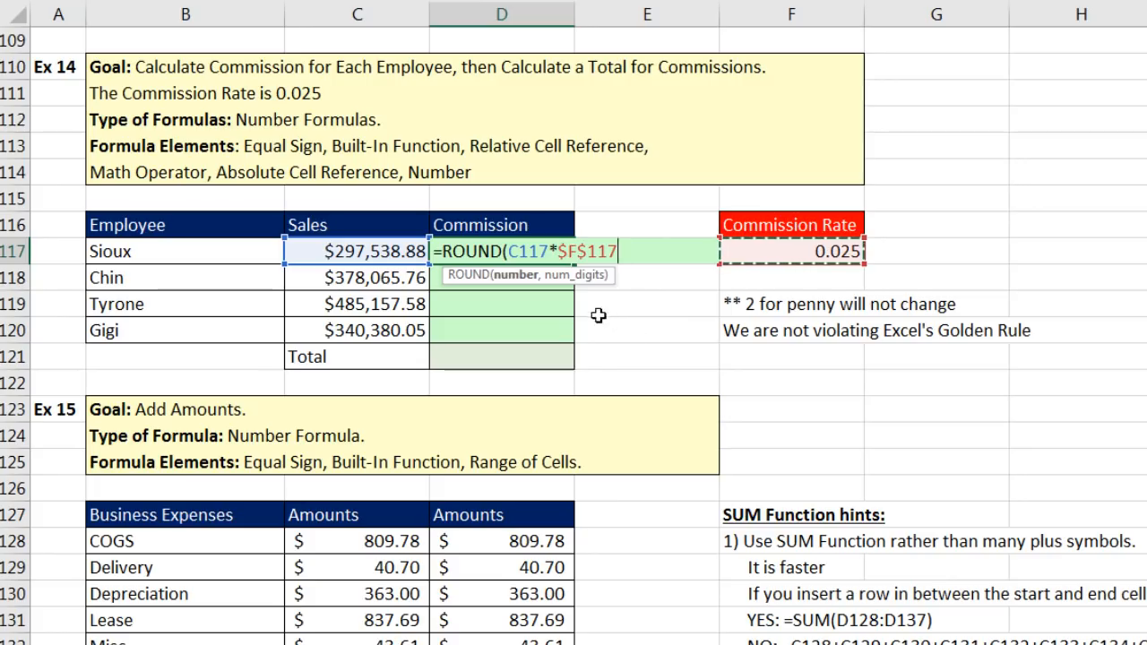
{"action": "type", "text": ","}
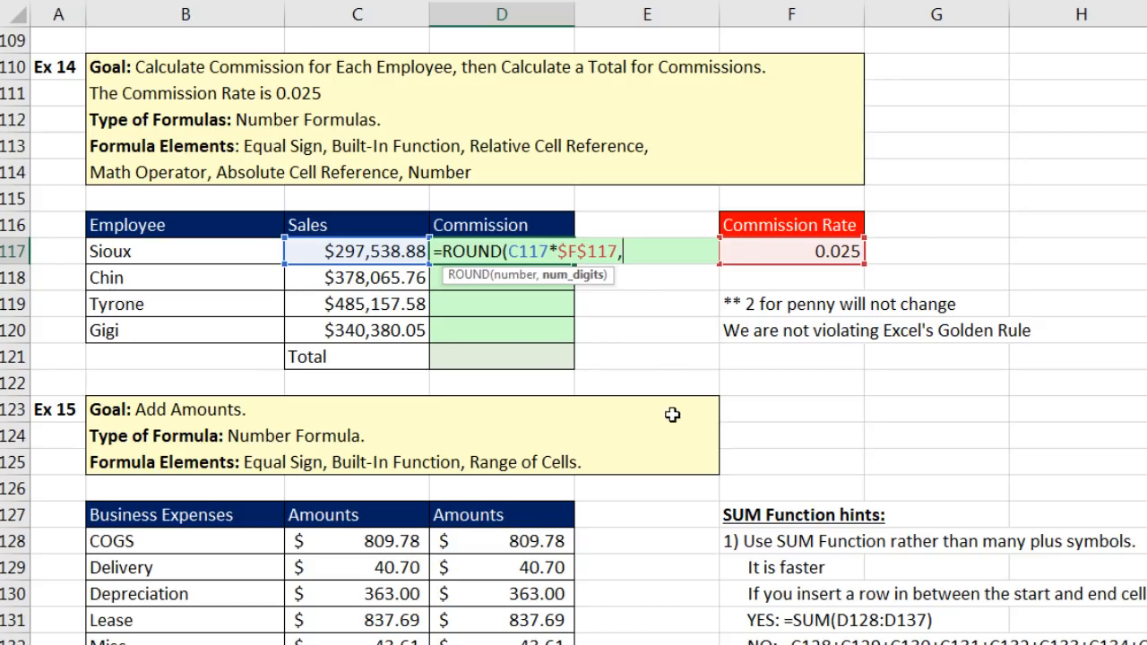
{"action": "type", "text": "2)"}
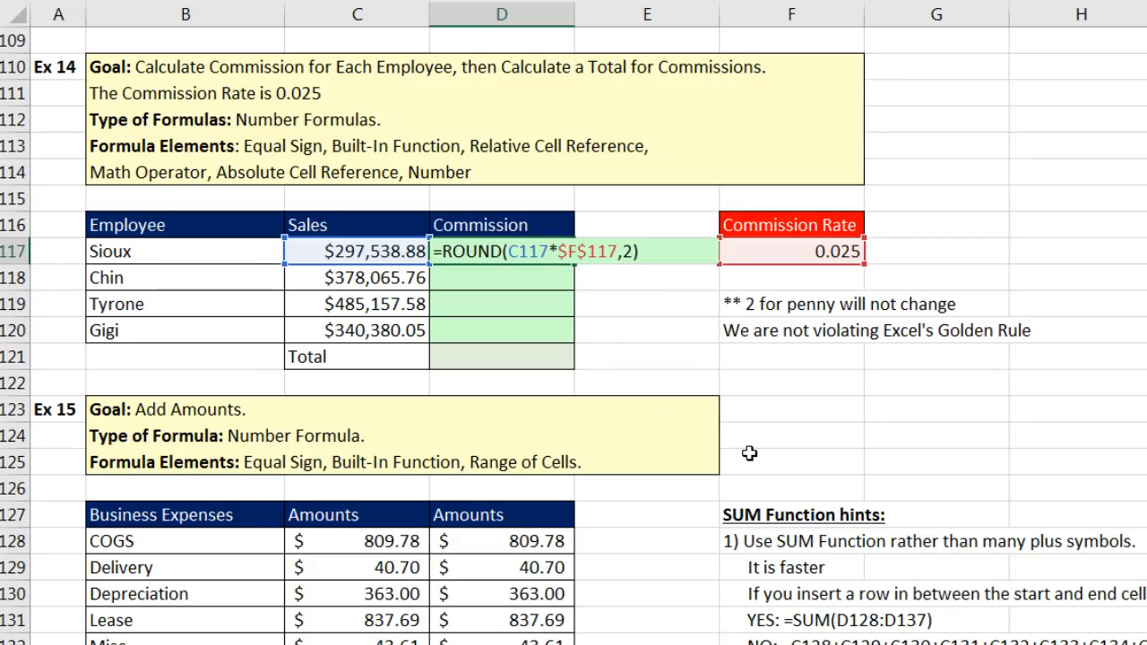
{"action": "key", "text": "ctrl+Return"}
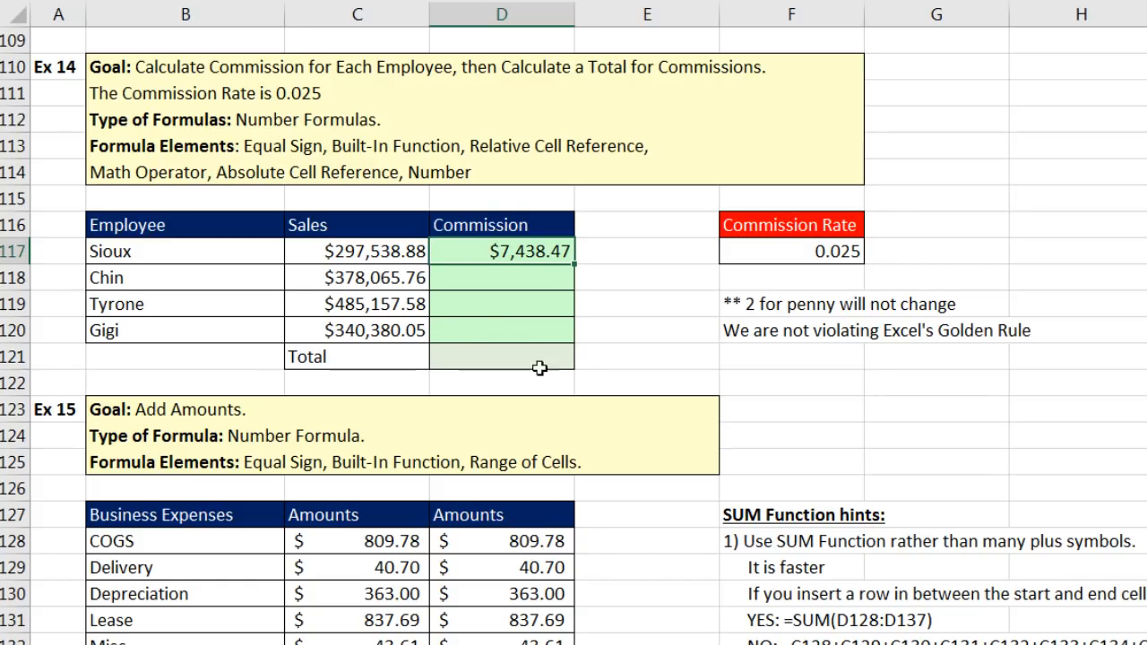
Try to auto-fill the commission formula from D117 down the whole column, and undo that fill.
{"action": "double_click", "coordinate": [577, 267]}
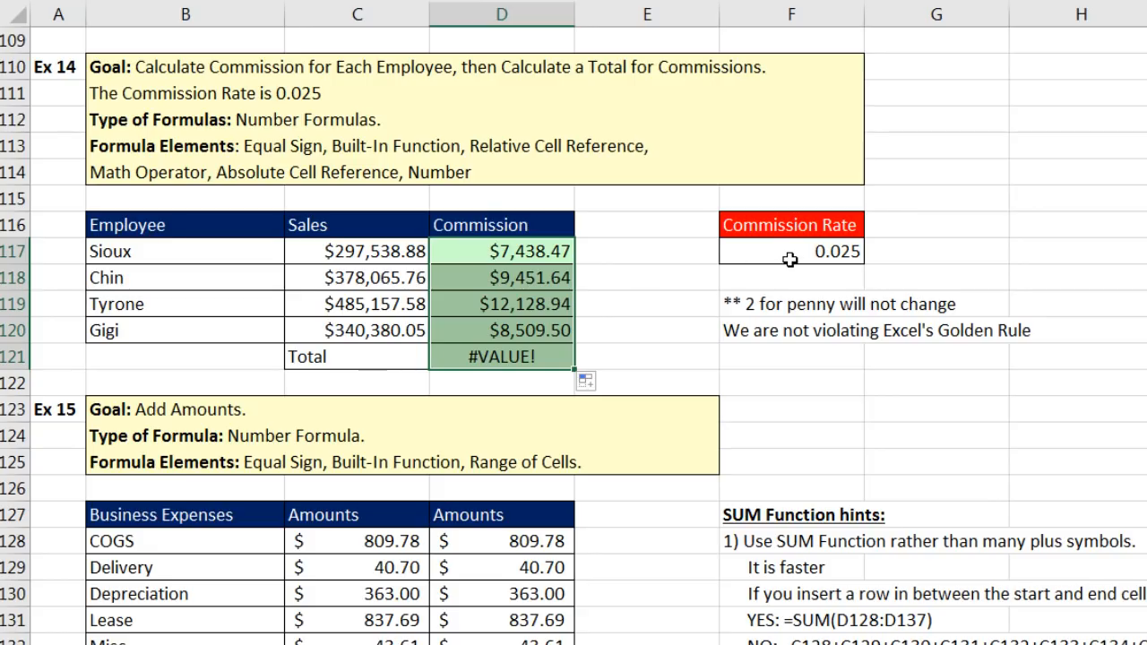
{"action": "key", "text": "ctrl+z"}
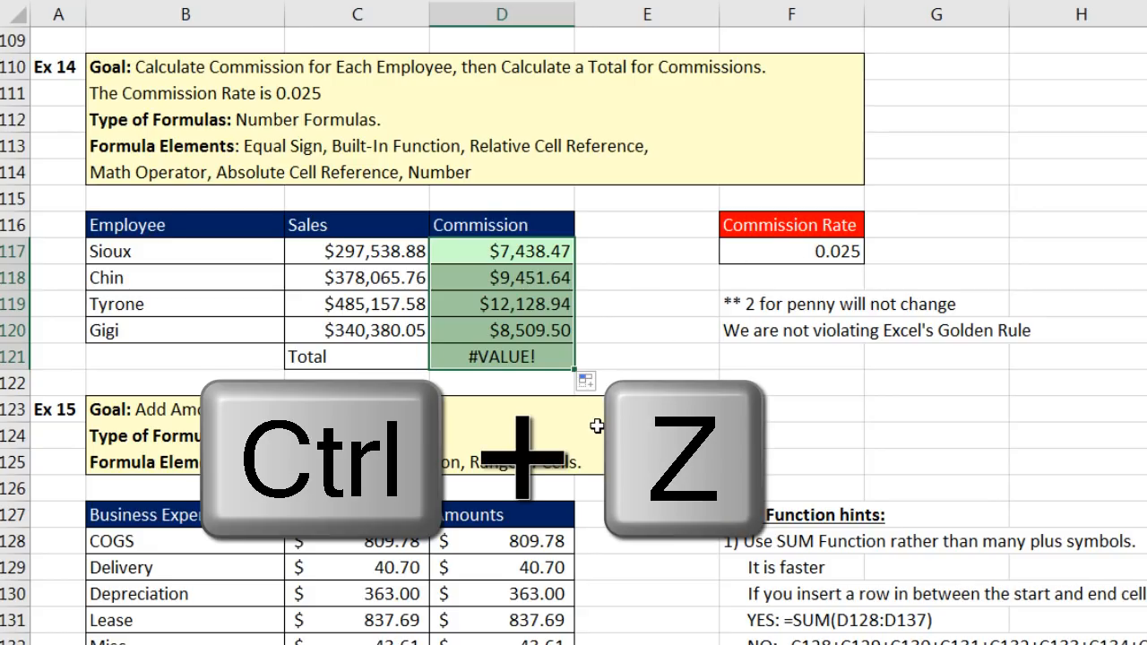
{"action": "key", "text": "ctrl+z"}
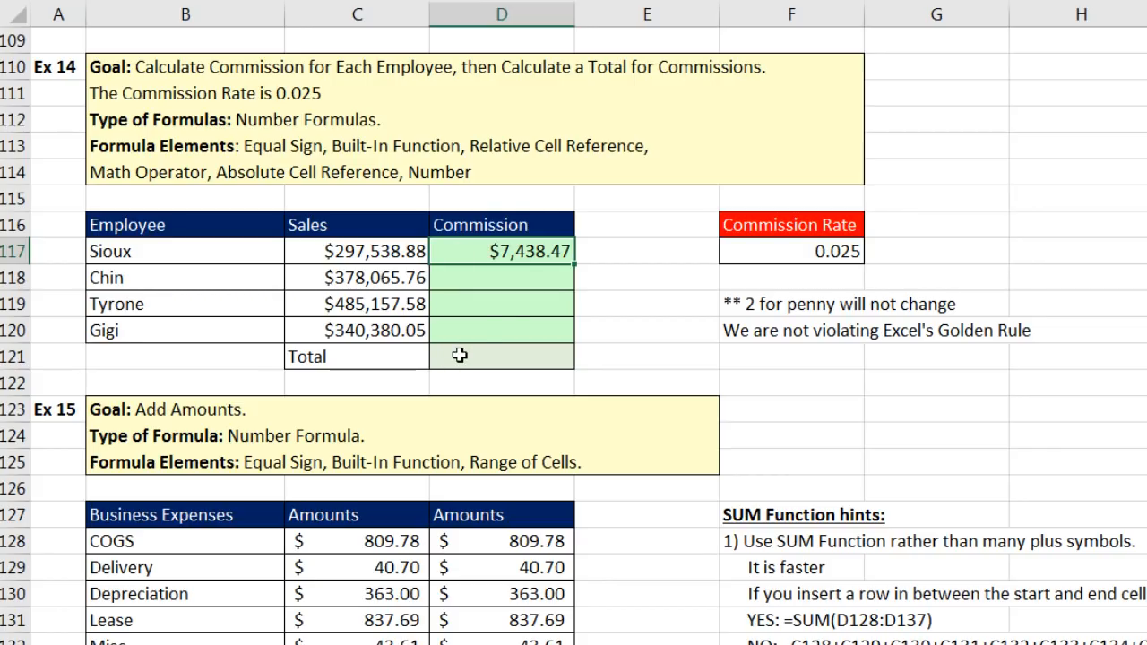
Copy the commission formula from D117 down to D120 only and check the cell references in the last row.
{"action": "left_click_drag", "start_coordinate": [575, 265], "coordinate": [578, 339]}
{"action": "left_click", "coordinate": [533, 332]}
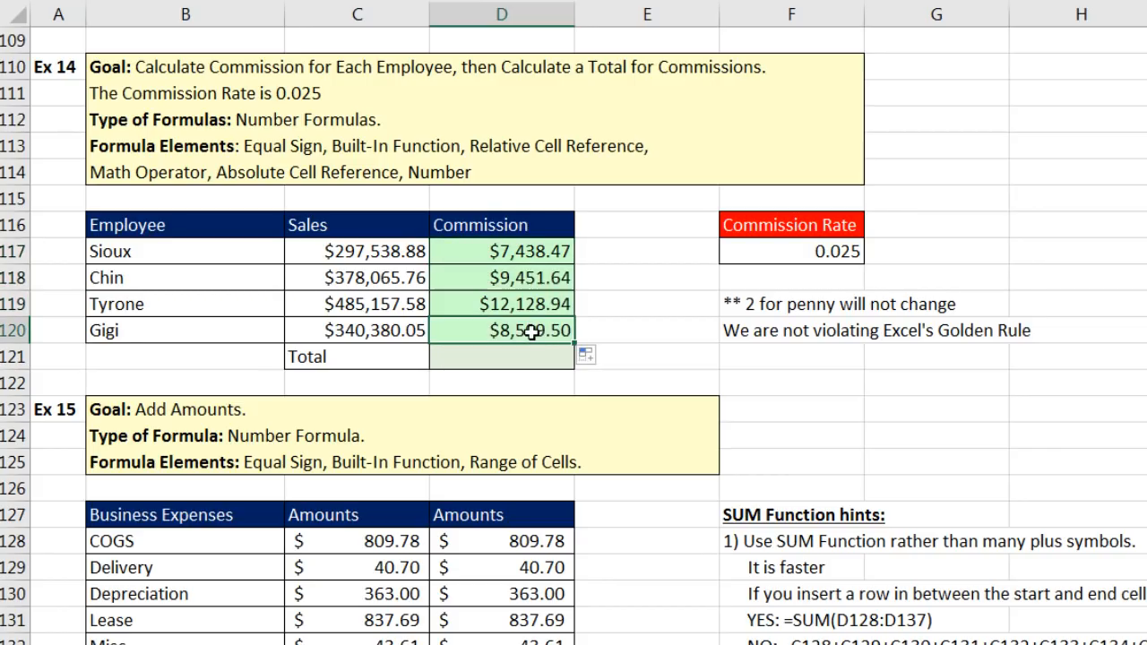
{"action": "key", "text": "F2"}
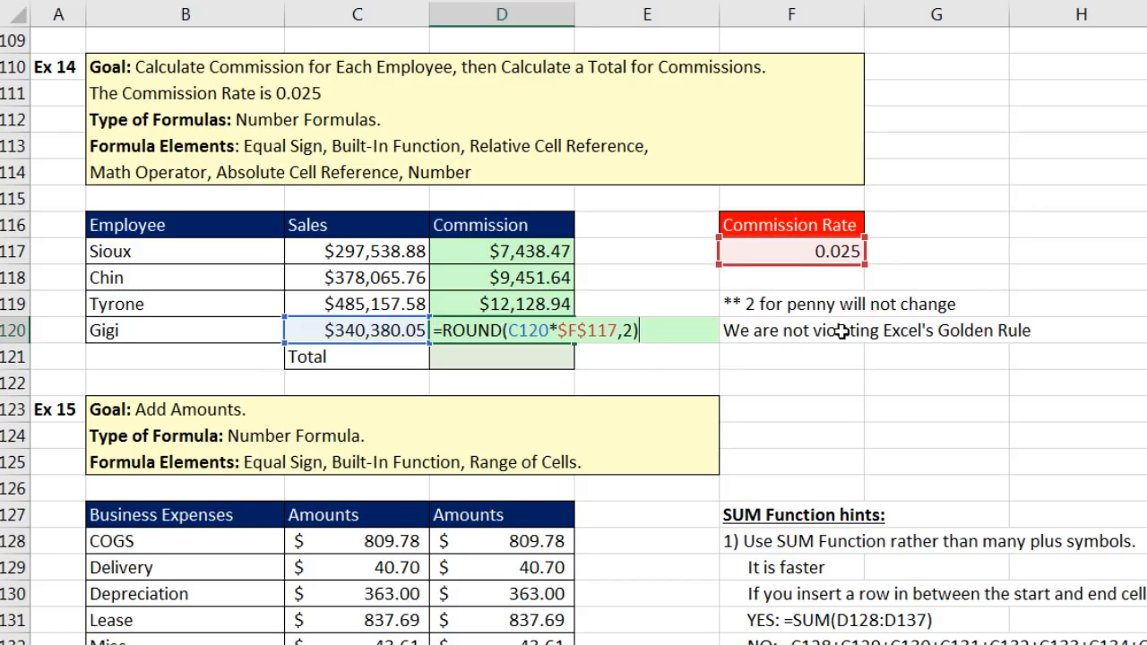
{"action": "key", "text": "Return"}
Total the commissions in D121 with =SUM(D117:D120).
{"action": "key", "text": "alt+equal"}
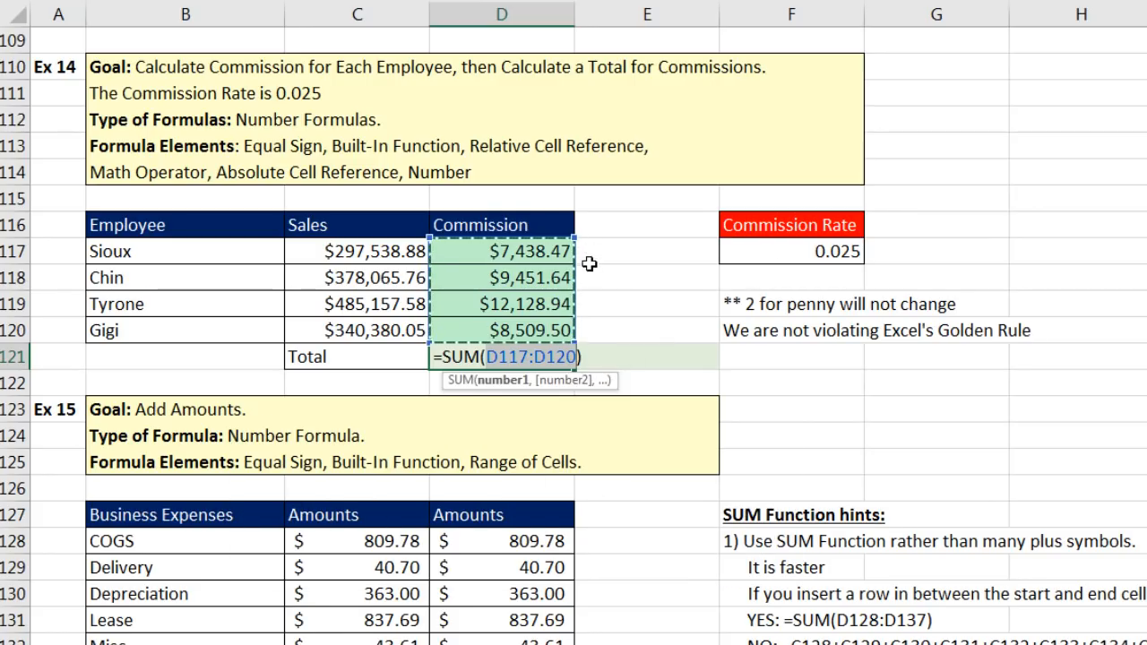
{"action": "key", "text": "Return"}
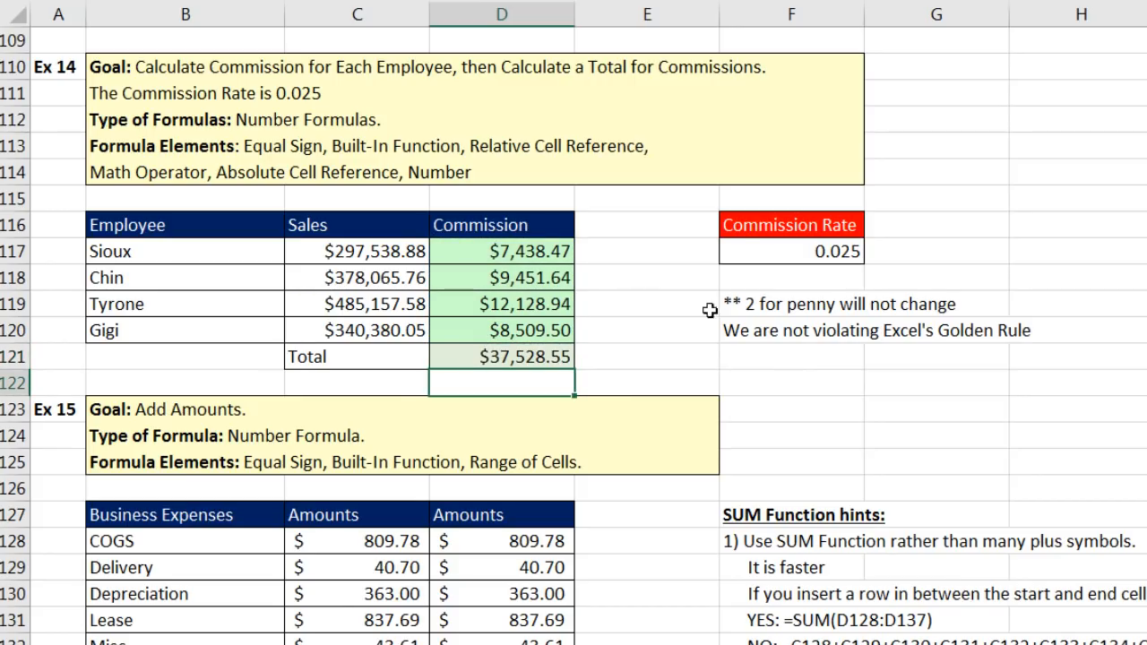
Review the elements of the ROUND formula in D117, including the number of digits.
{"action": "left_click", "coordinate": [548, 255]}
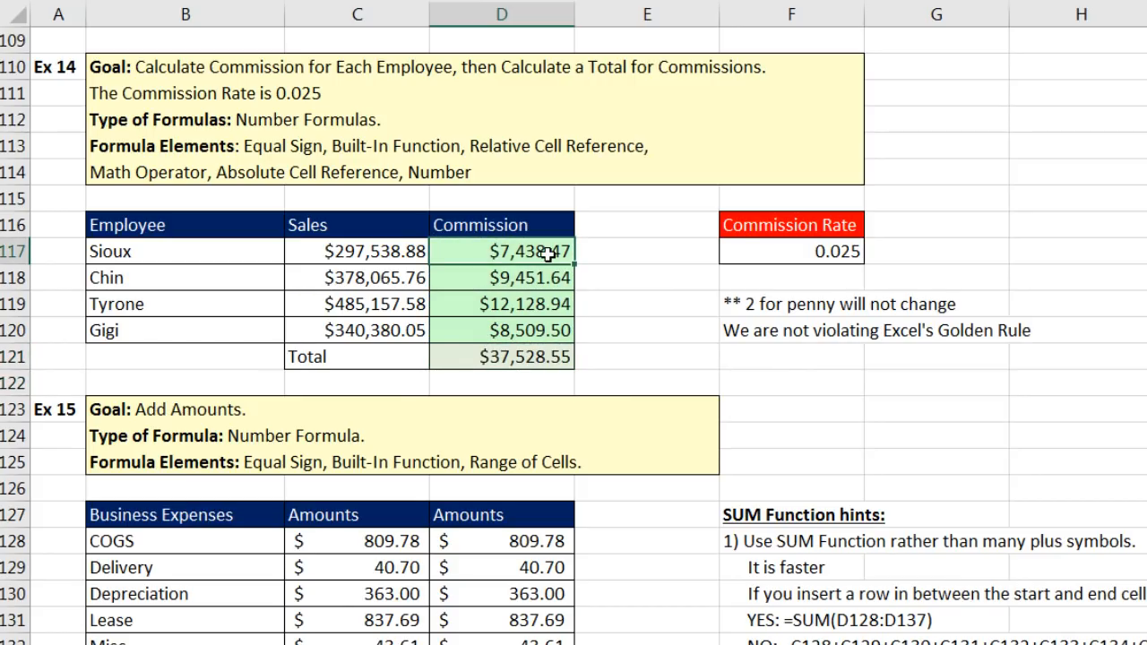
{"action": "key", "text": "F2"}
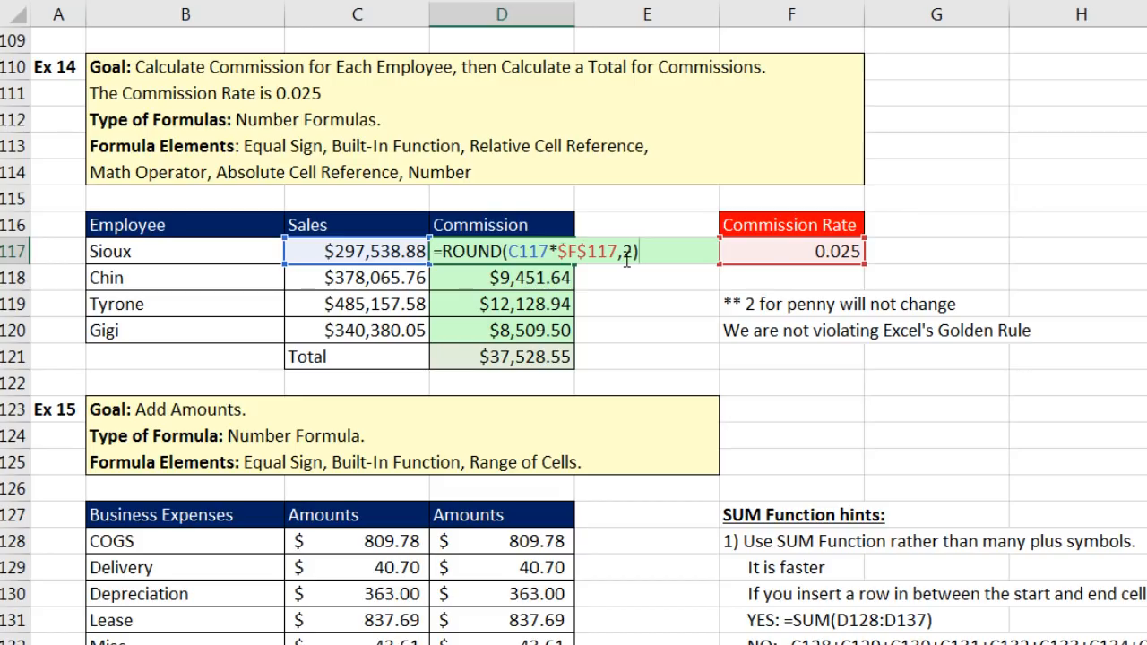
{"action": "key", "text": "Return"}
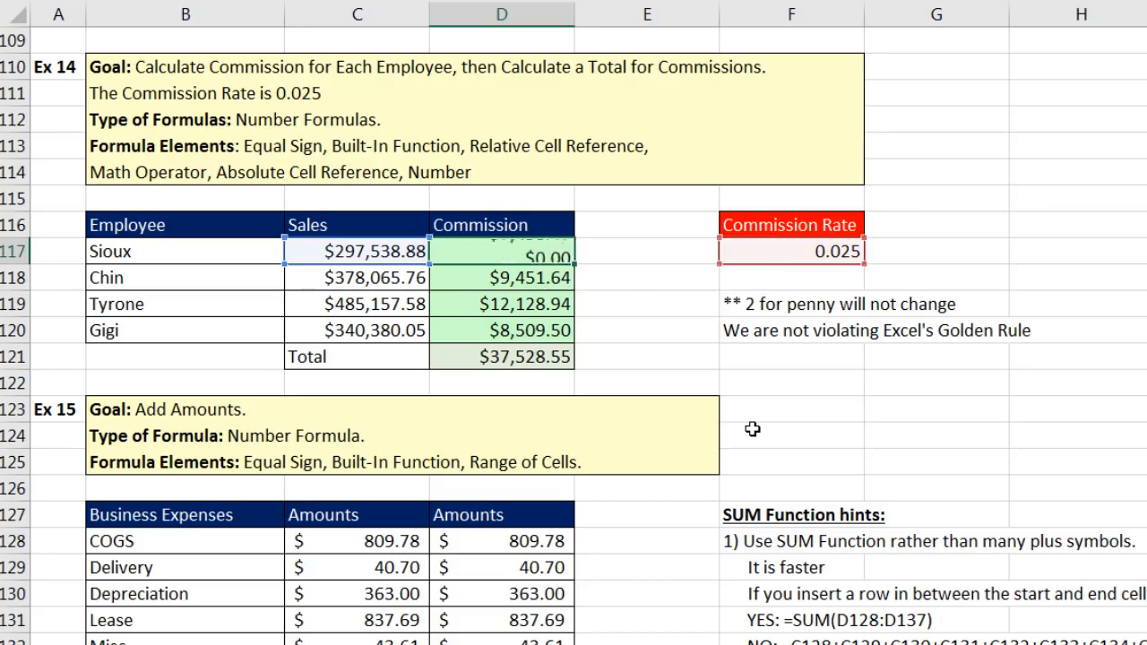
Review the cell range used by the commission total formula in D121.
{"action": "key", "text": "Down"}
{"action": "key", "text": "Down"}
{"action": "key", "text": "Down"}
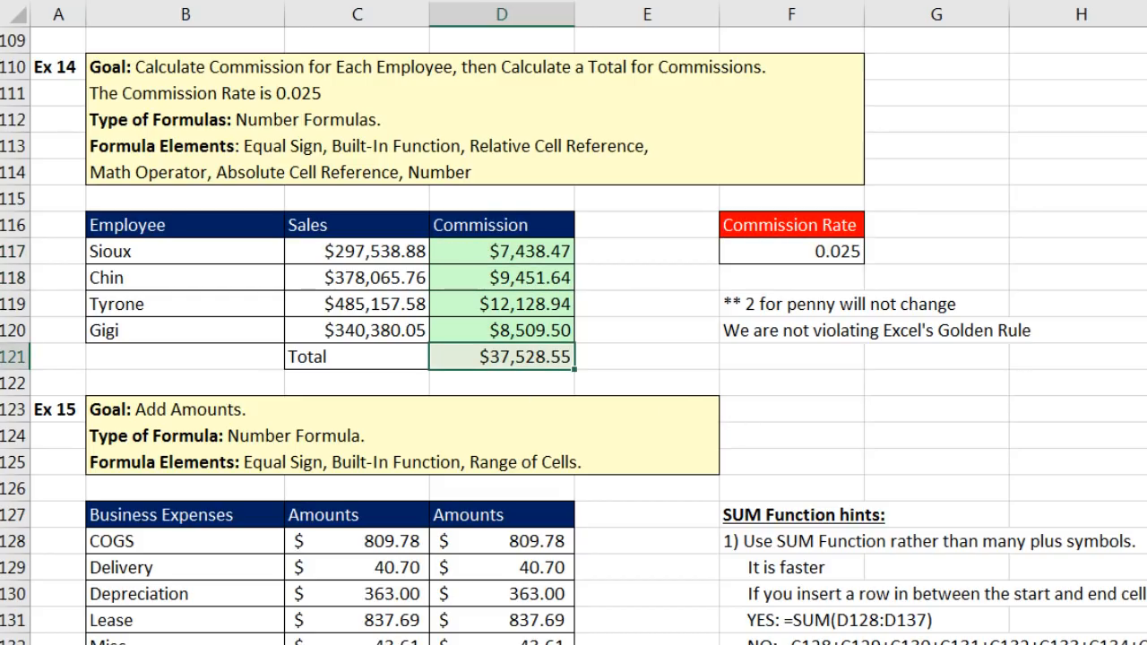
{"action": "key", "text": "F2"}
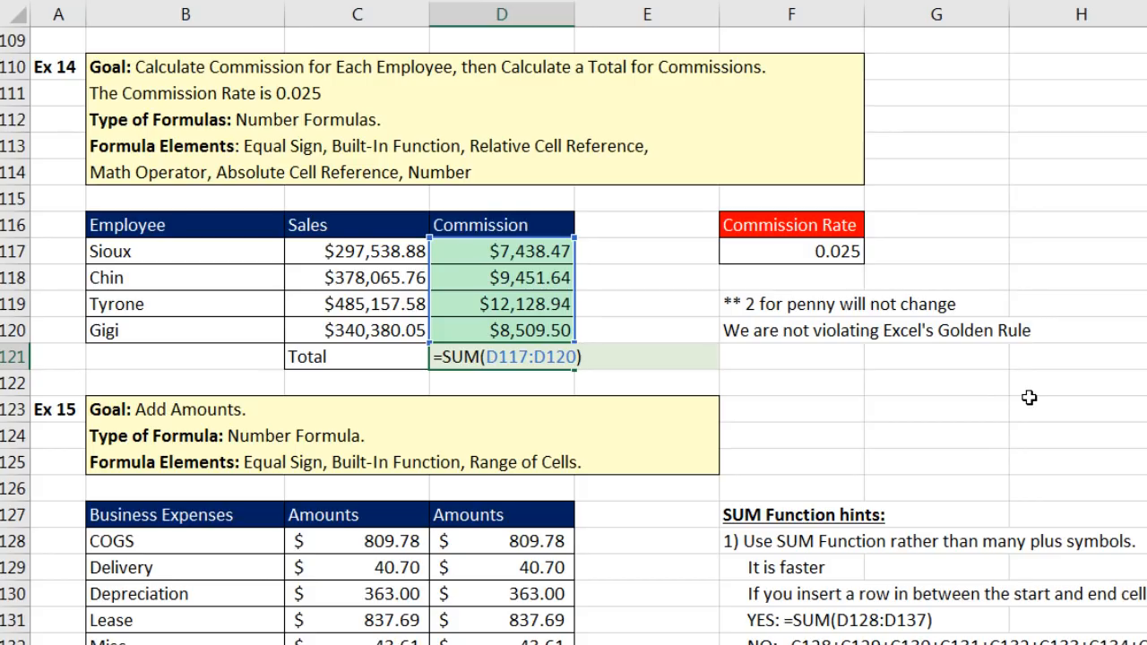
{"action": "key", "text": "Return"}
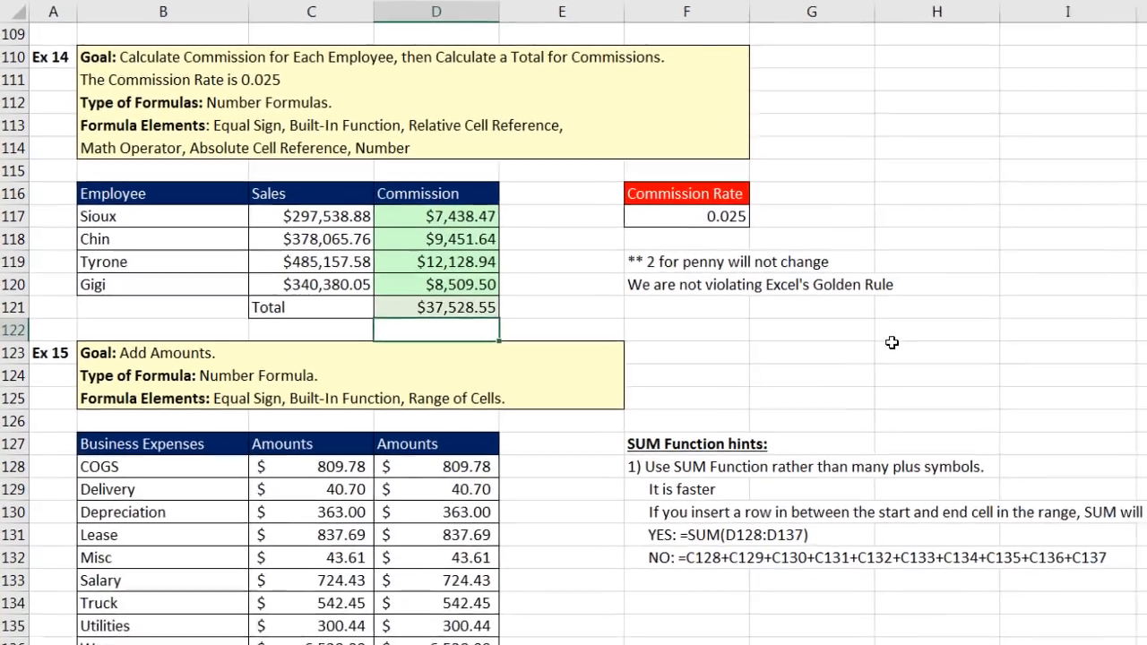
Examine the Example 15 total formula in C138 that adds the expense cells one by one with plus operators.
{"action": "scroll", "coordinate": [787, 300], "scroll_direction": "down", "scroll_amount": 3}
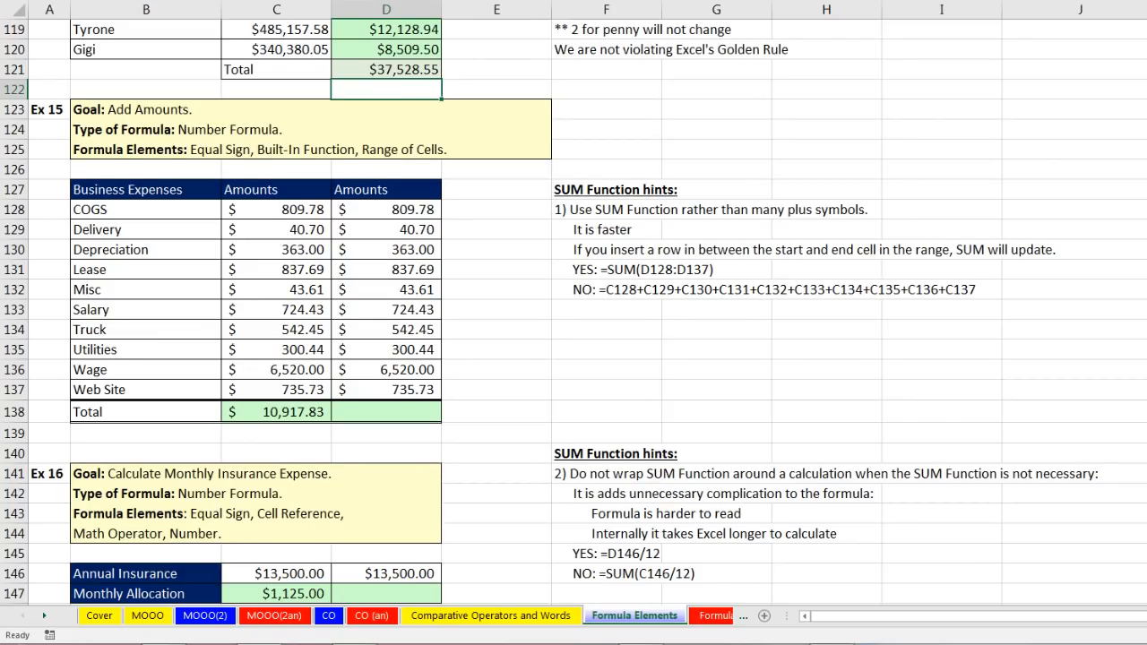
{"action": "scroll", "coordinate": [101, 72], "scroll_direction": "down", "scroll_amount": 2}
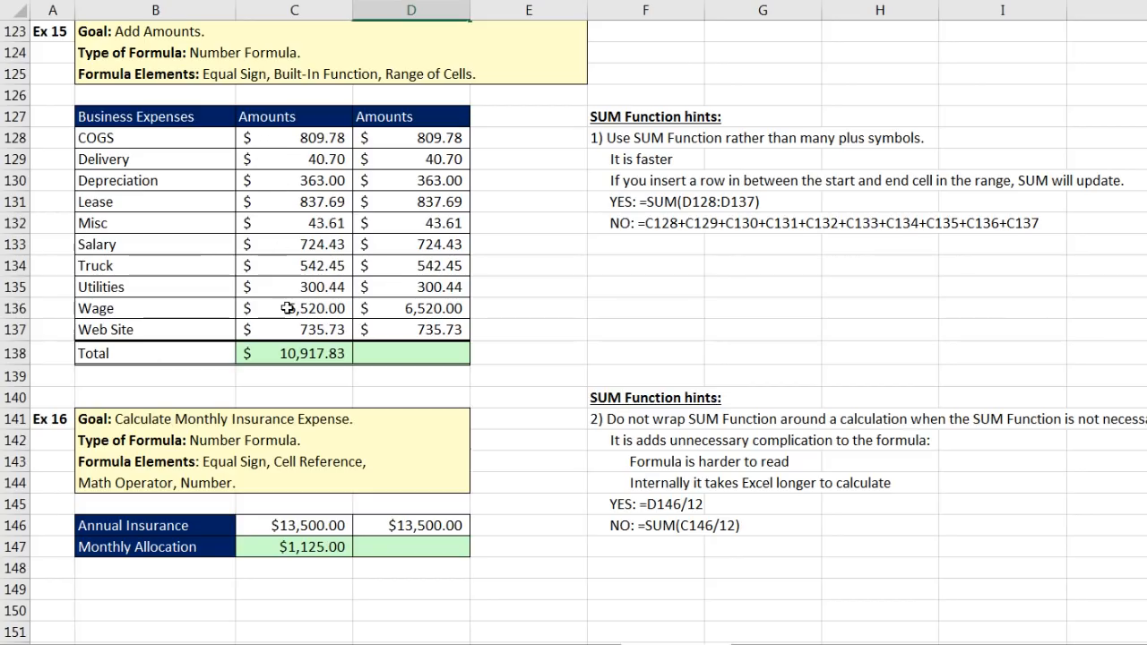
{"action": "left_click", "coordinate": [302, 351]}
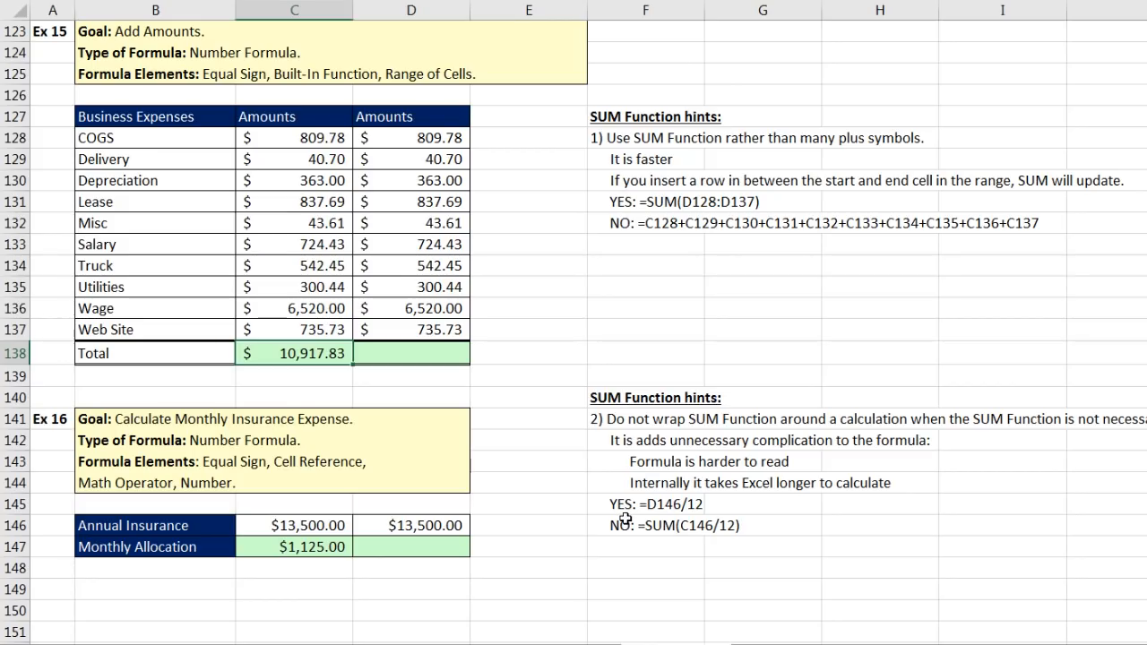
{"action": "key", "text": "F2"}
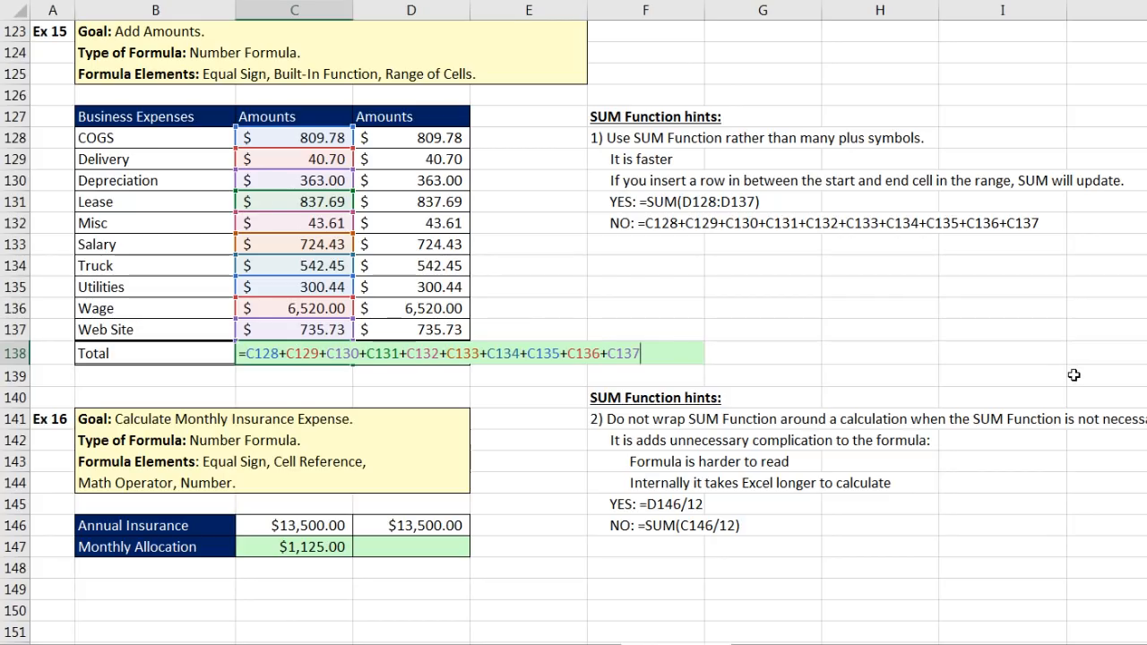
{"action": "key", "text": "Return"}
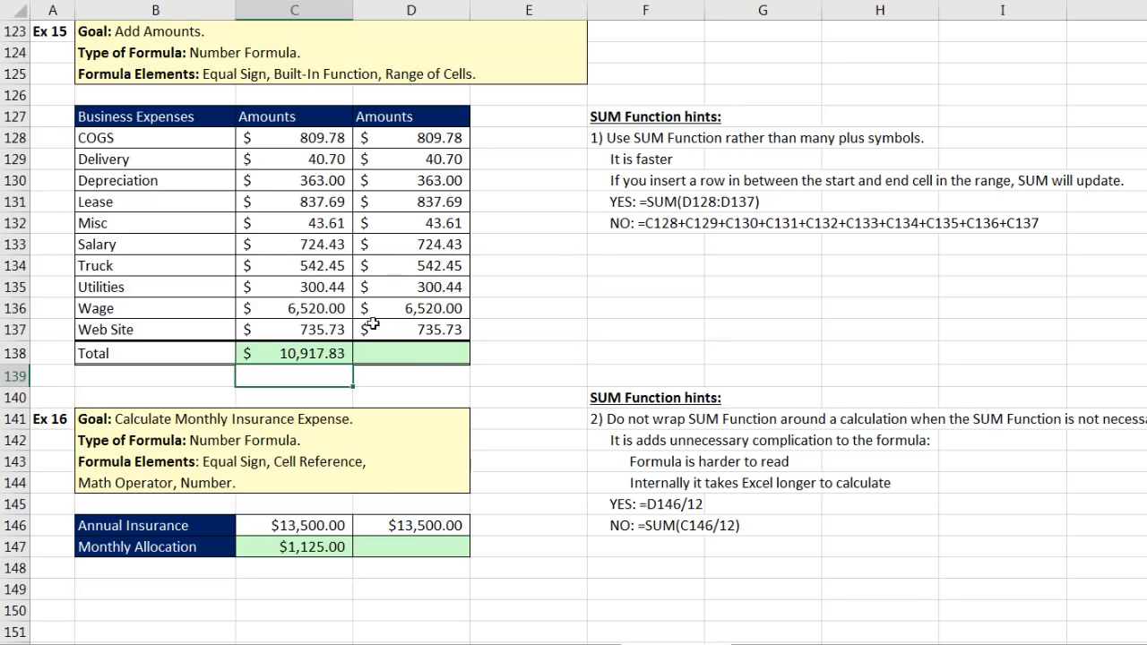
Total the second Amounts column in D138 with =SUM(D128:D137).
{"action": "left_click", "coordinate": [402, 349]}
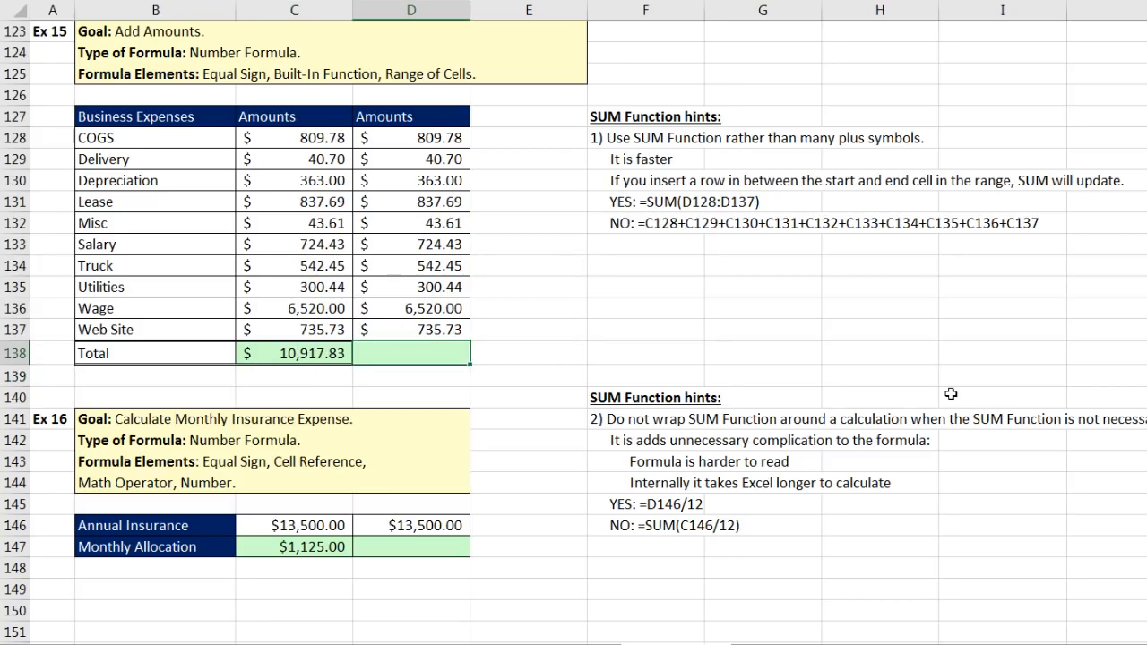
{"action": "key", "text": "alt+equal"}
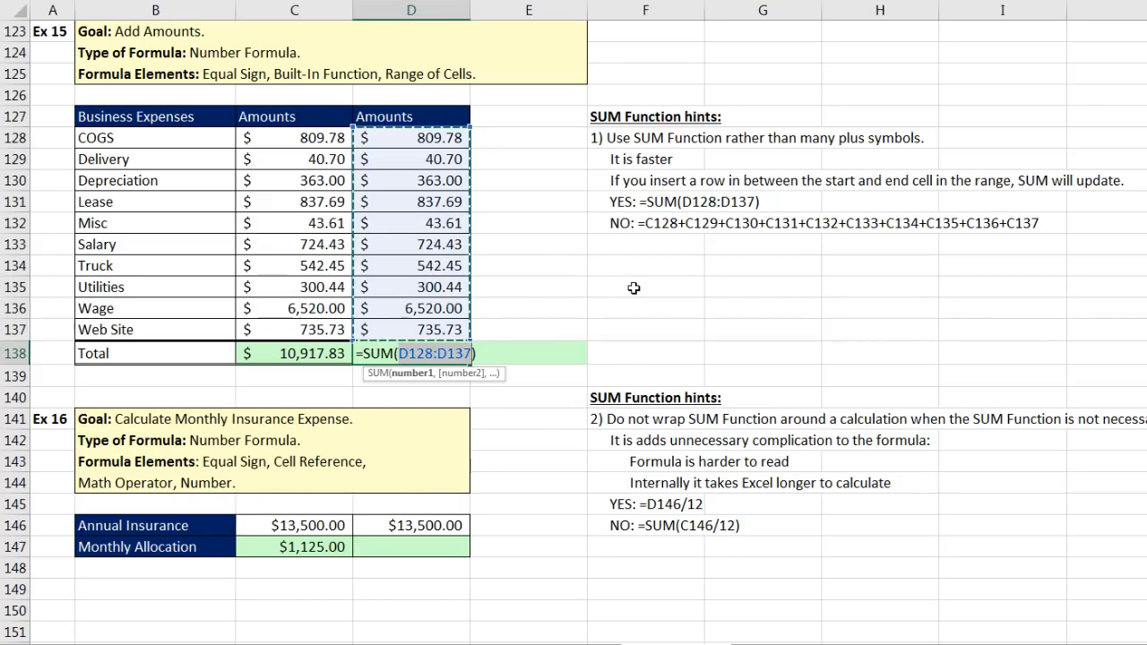
{"action": "key", "text": "Return"}
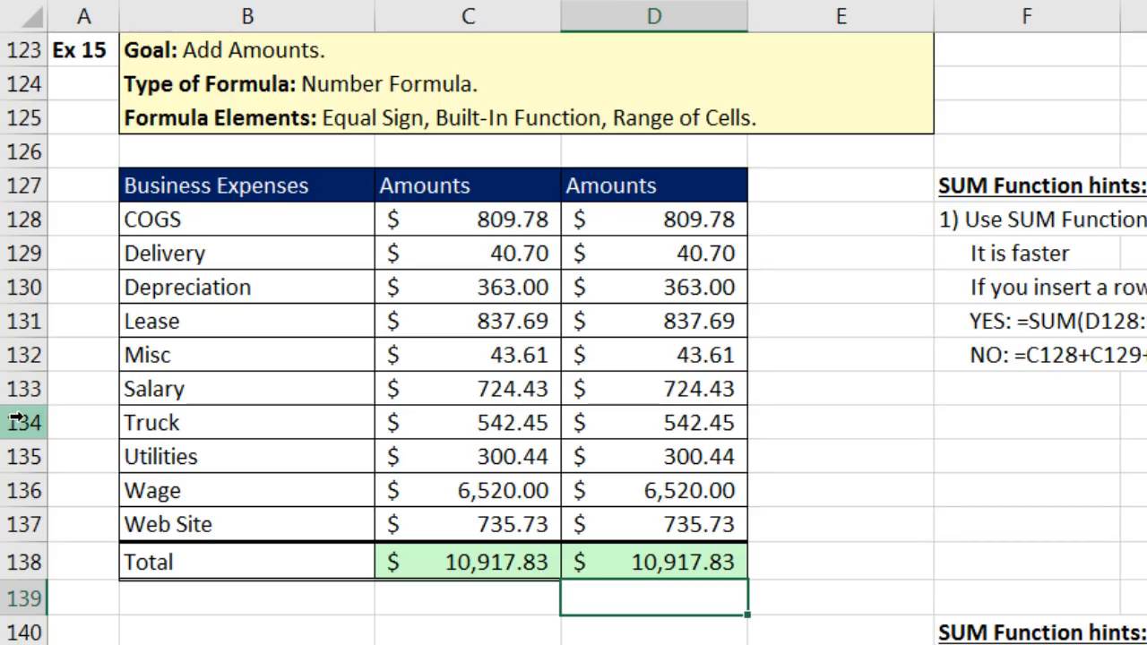
Insert a row above Truck in the expenses table and add a Car expense of 500 in both Amounts columns.
{"action": "right_click", "coordinate": [18, 423]}
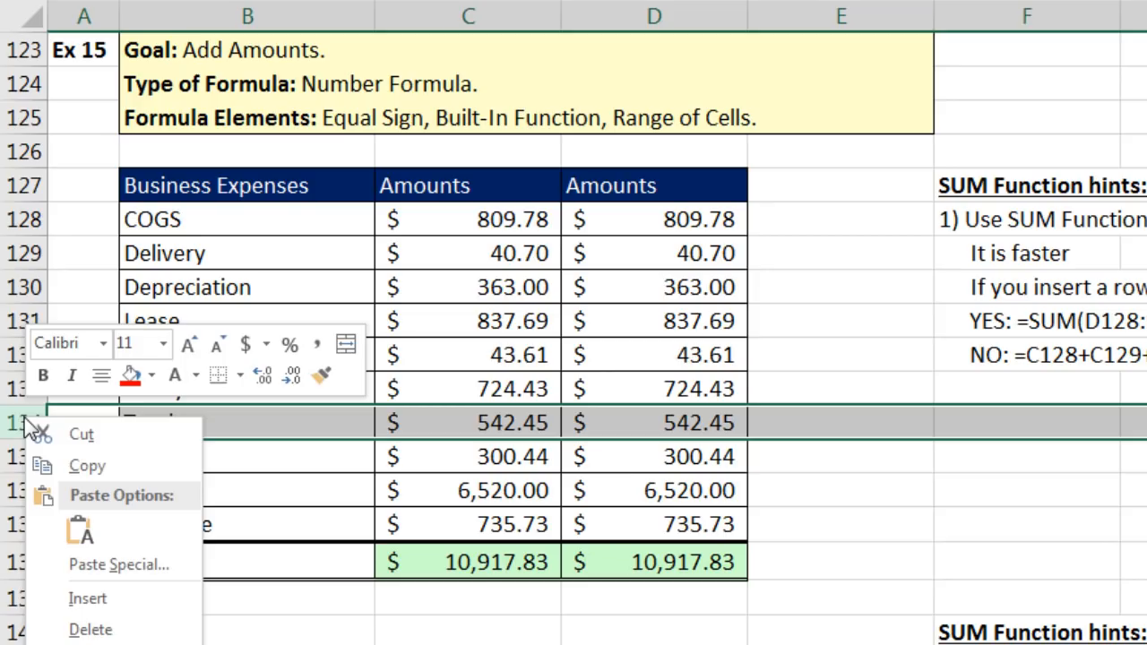
{"action": "left_click", "coordinate": [88, 599]}
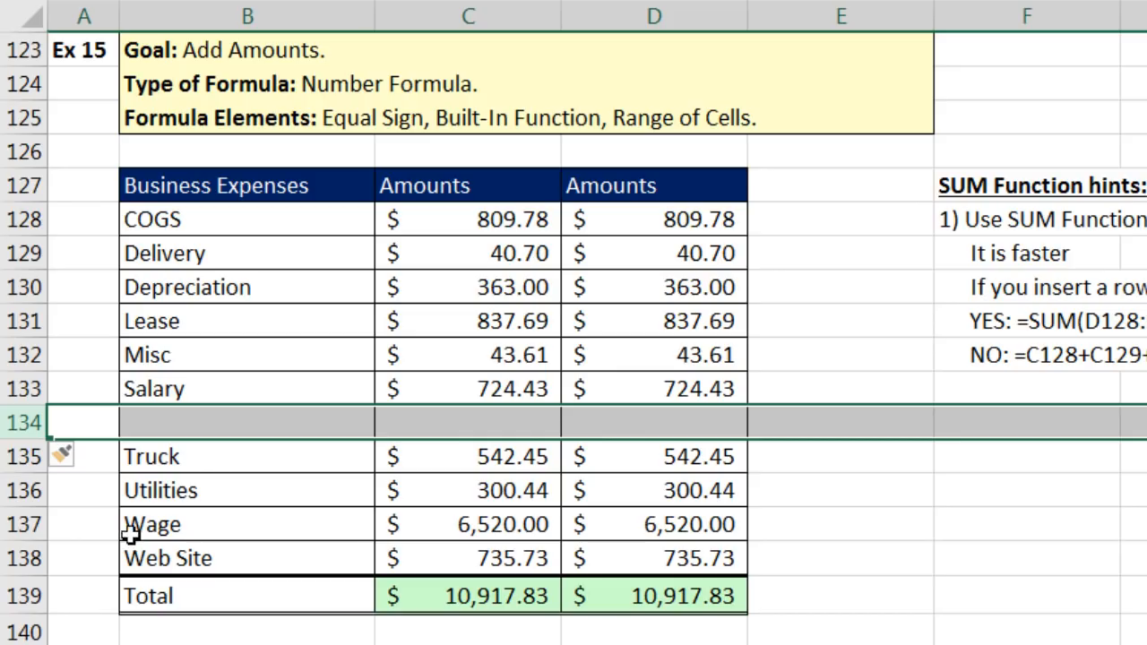
{"action": "left_click", "coordinate": [311, 408]}
{"action": "type", "text": "Car"}
{"action": "key", "text": "Tab"}
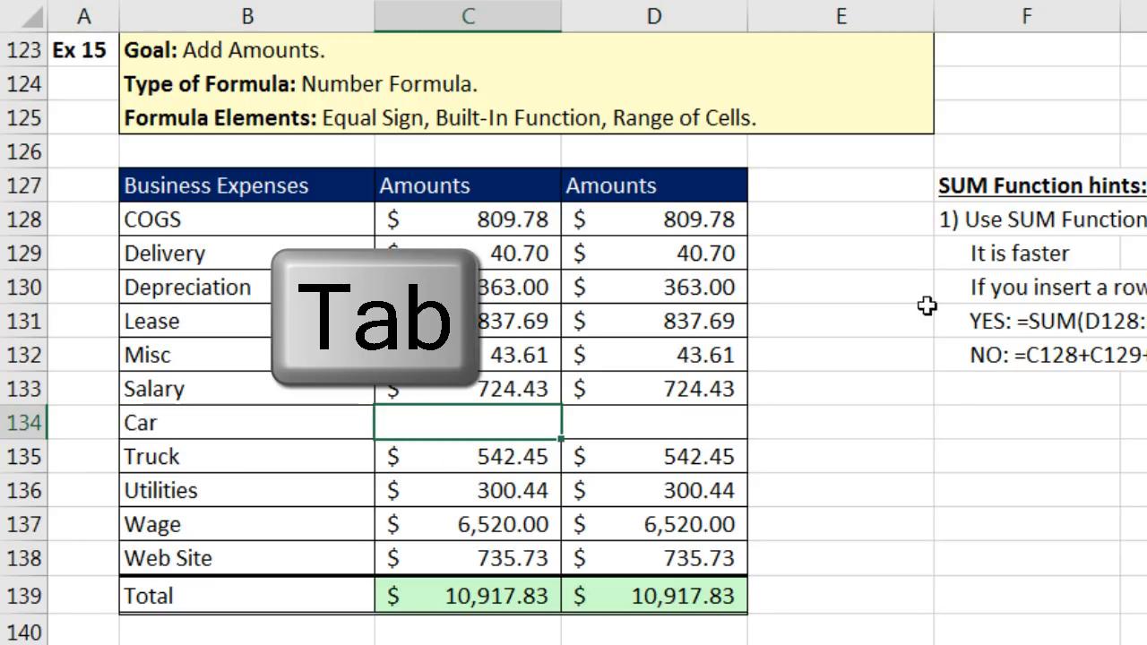
{"action": "type", "text": "500"}
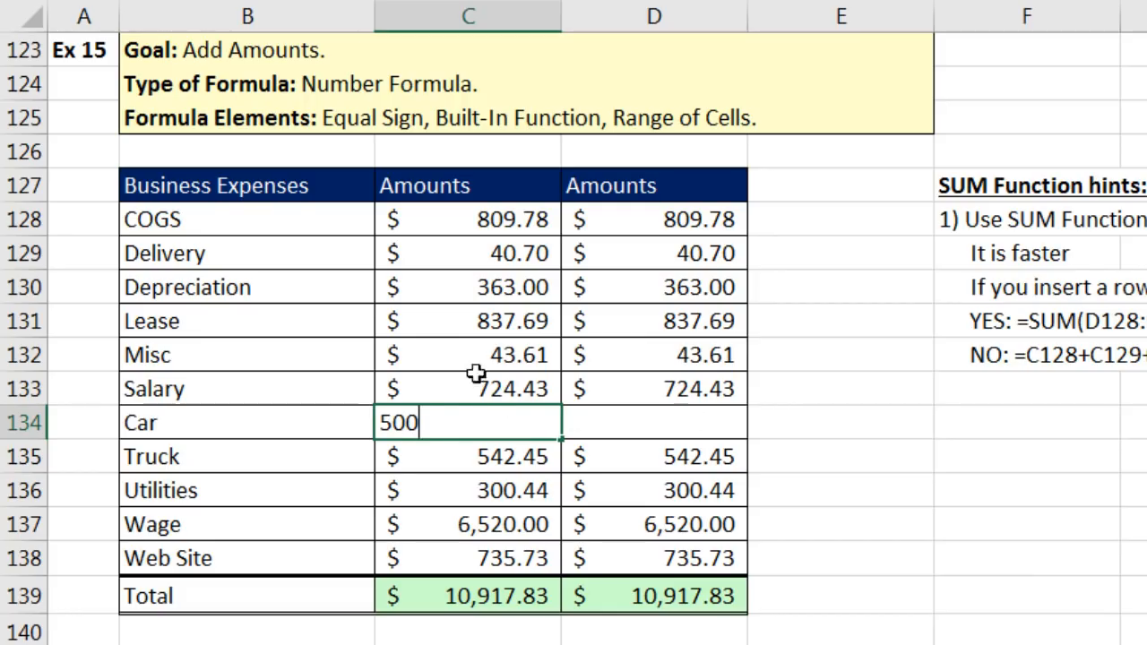
{"action": "key", "text": "Tab"}
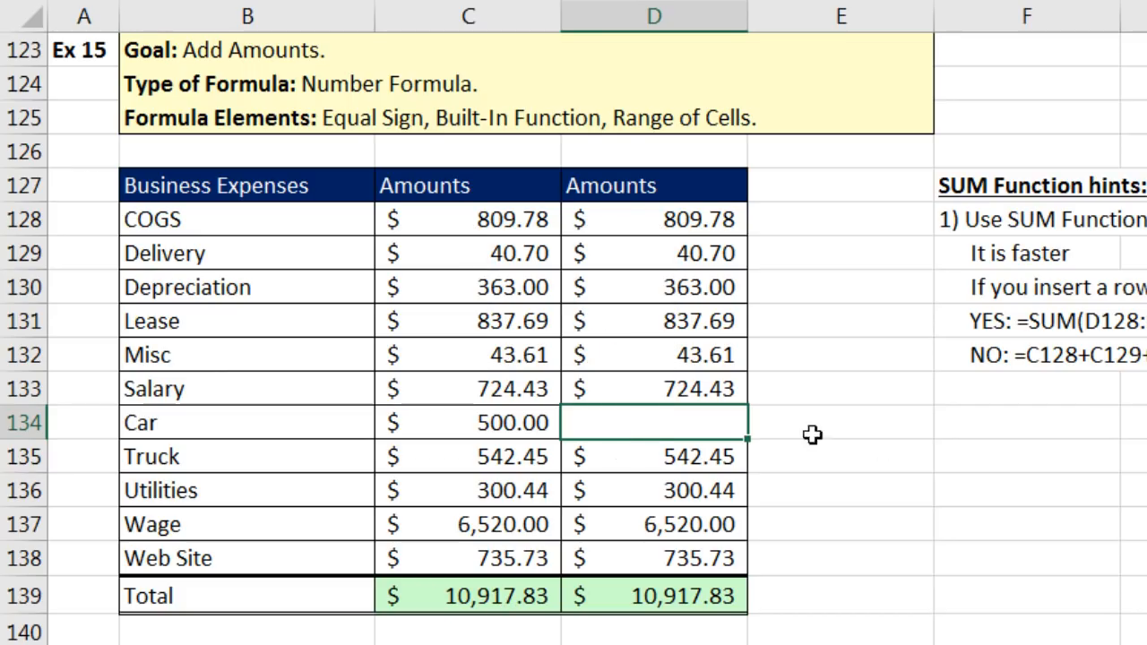
{"action": "type", "text": "500"}
{"action": "key", "text": "Return"}
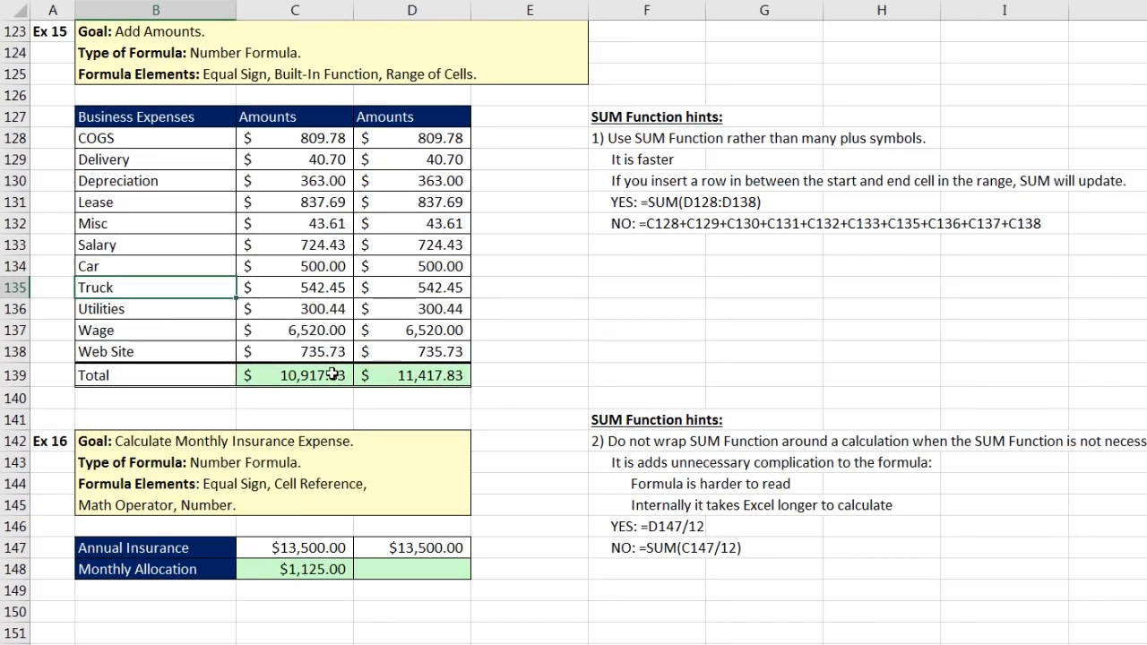
Compare the total formulas in C139 and D139 to check whether each one includes the inserted Car row.
{"action": "left_click", "coordinate": [411, 459]}
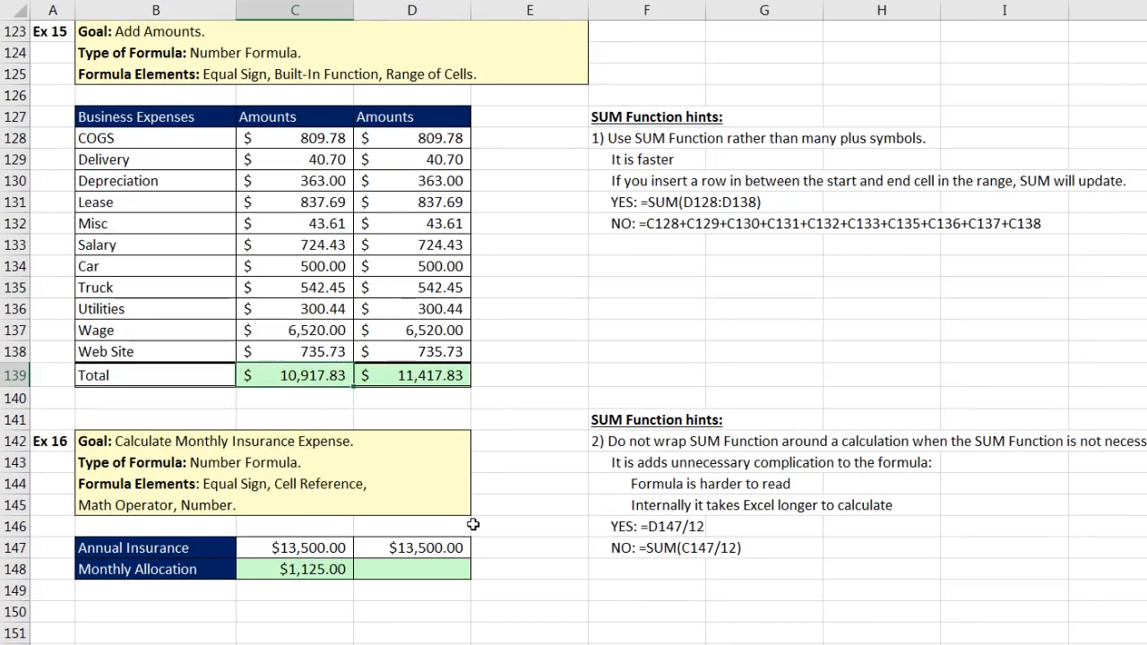
{"action": "key", "text": "F2"}
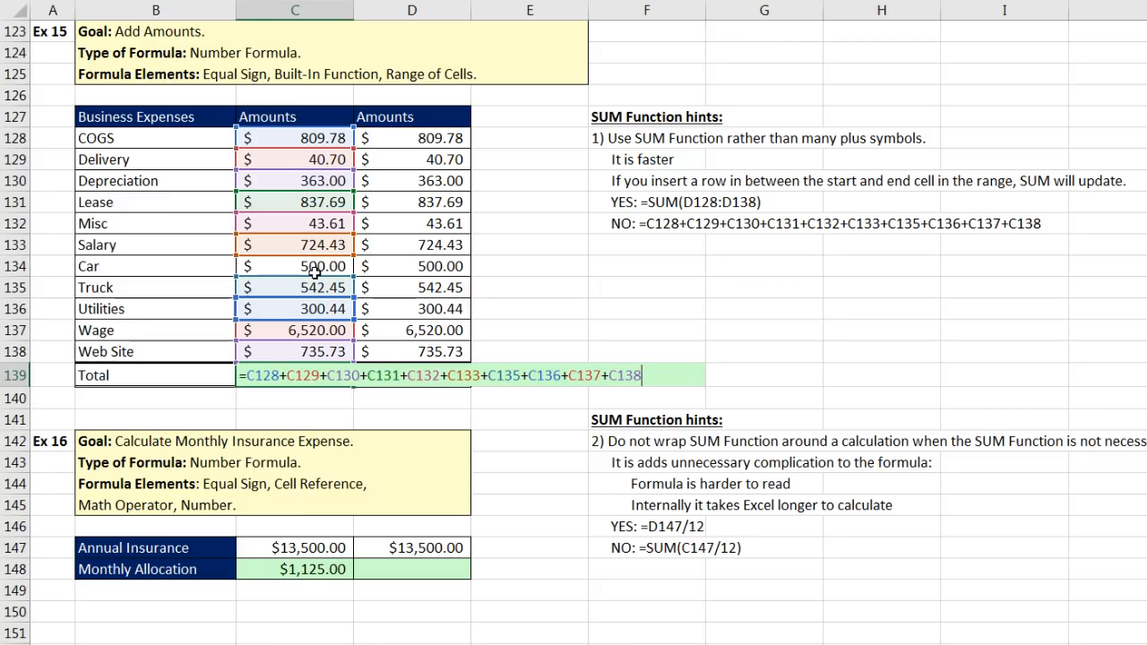
{"action": "key", "text": "Return"}
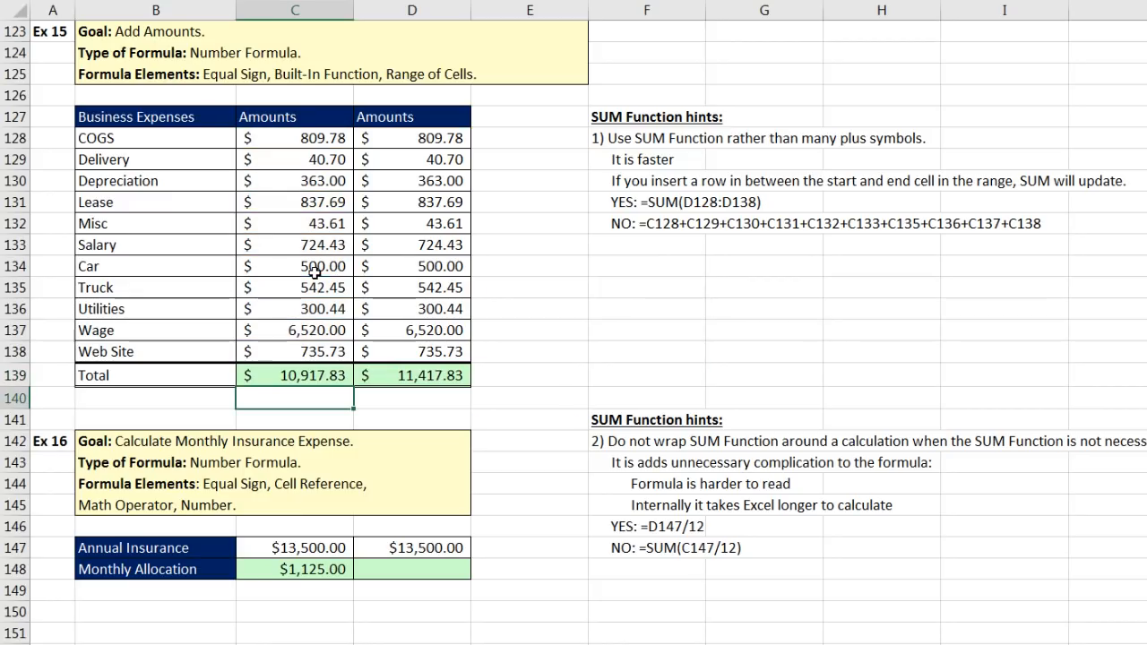
{"action": "left_click", "coordinate": [413, 374]}
{"action": "key", "text": "F2"}
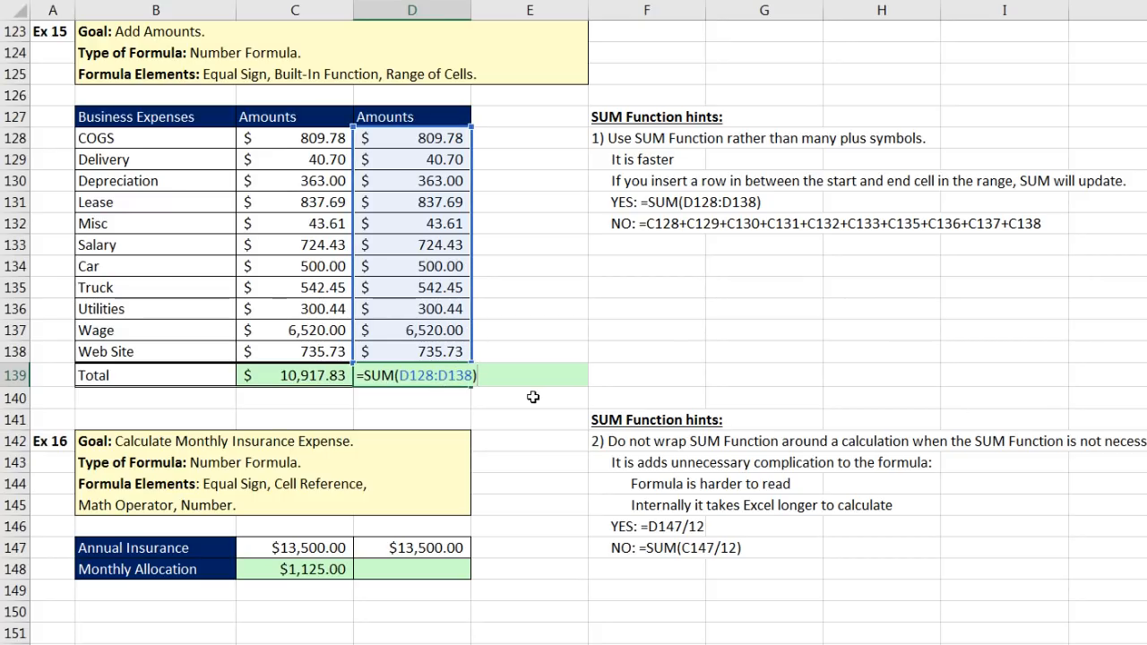
{"action": "key", "text": "Return"}
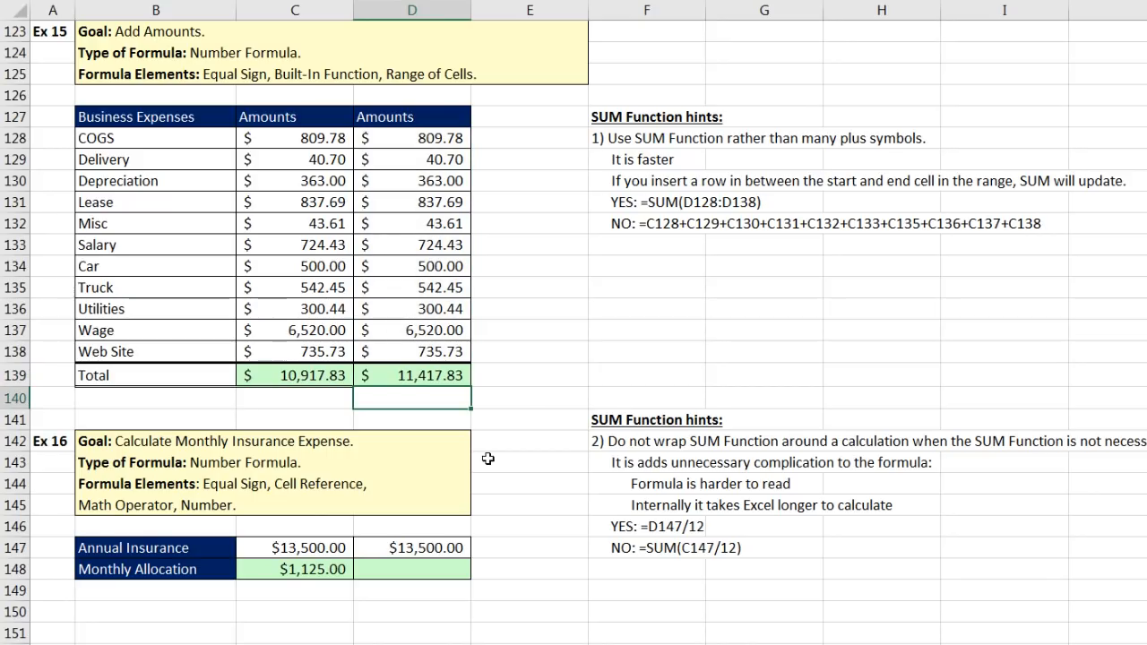
Examine the Example 16 monthly allocation formula in C148 for an unnecessary SUM function.
{"action": "left_click", "coordinate": [337, 574]}
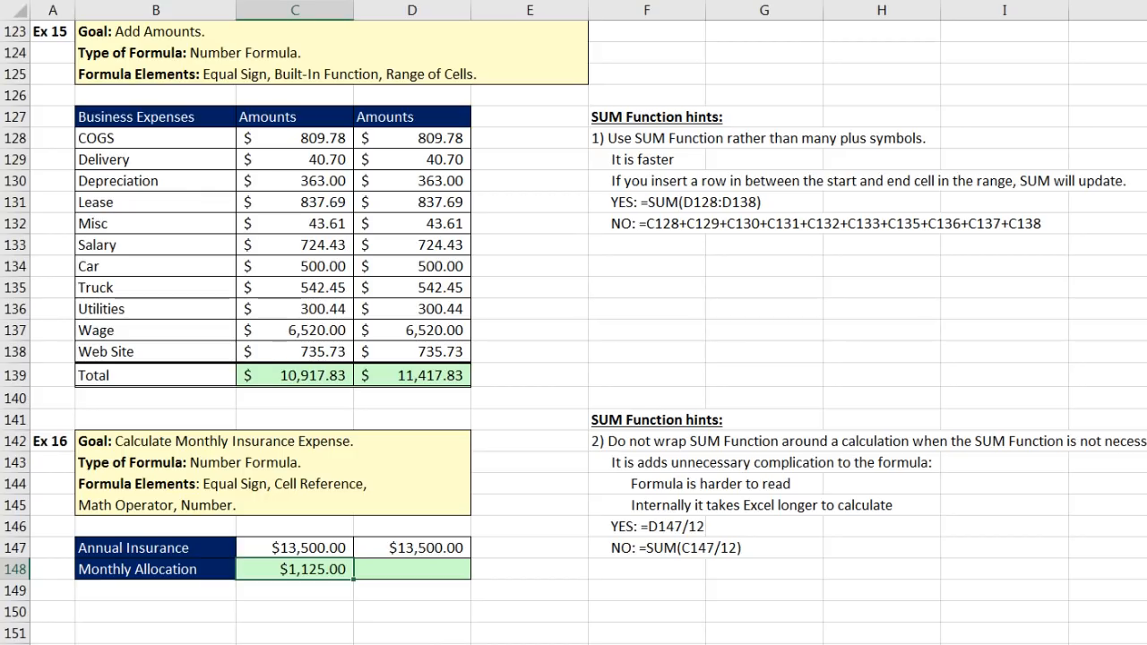
{"action": "key", "text": "F2"}
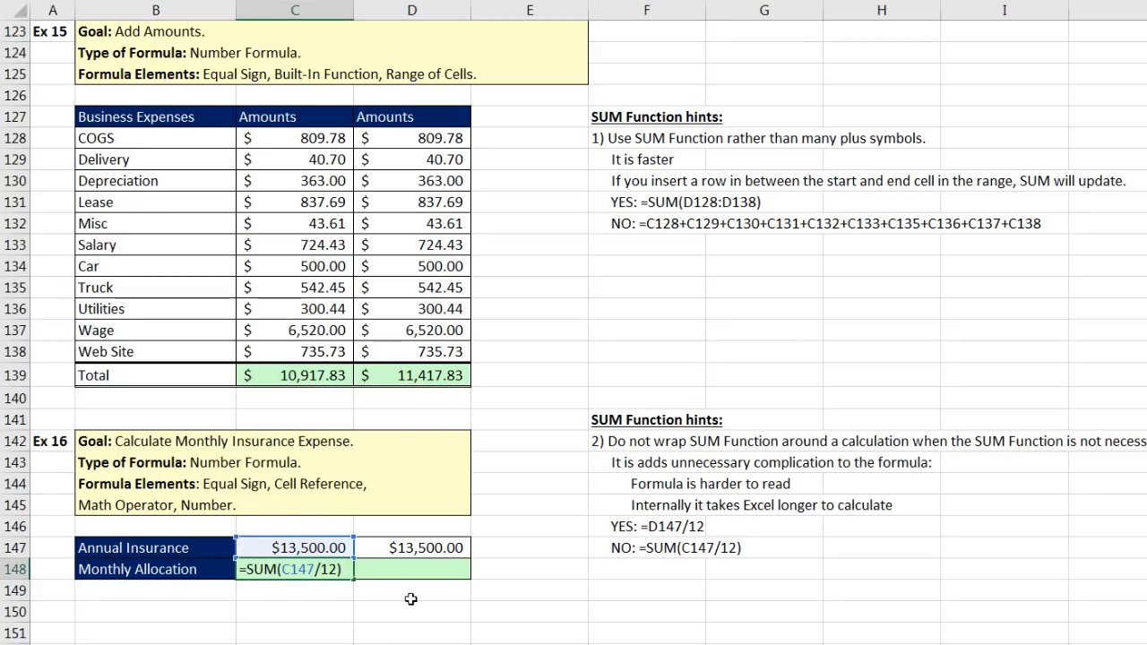
{"action": "key", "text": "Return"}
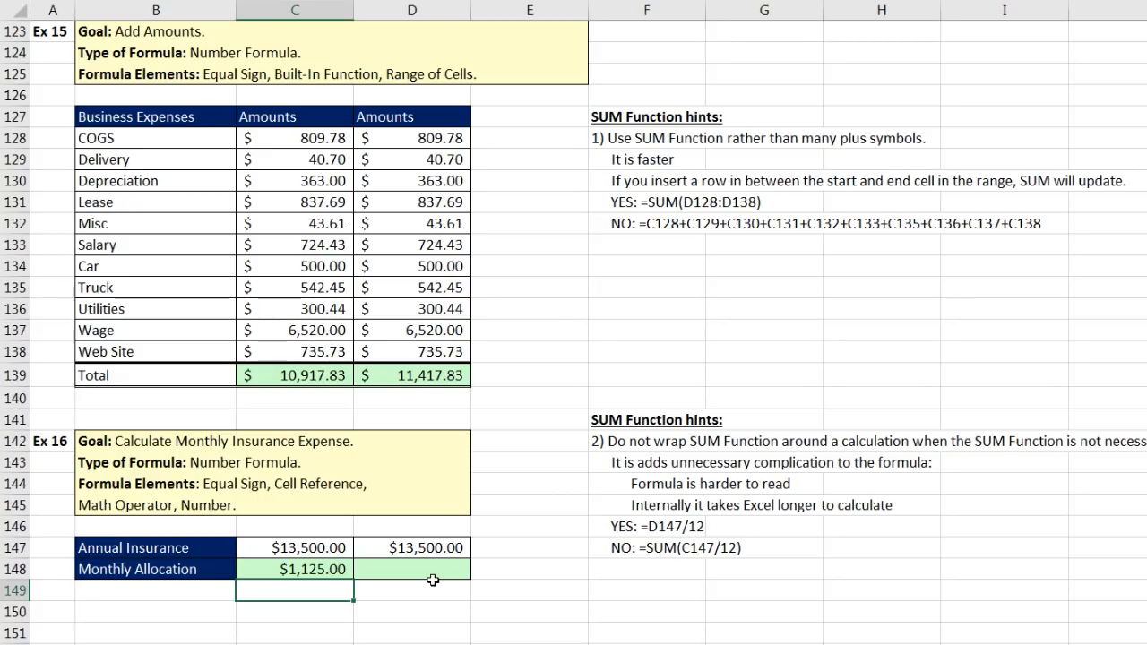
Calculate the monthly insurance allocation in D148 with =D147/12.
{"action": "left_click", "coordinate": [433, 580]}
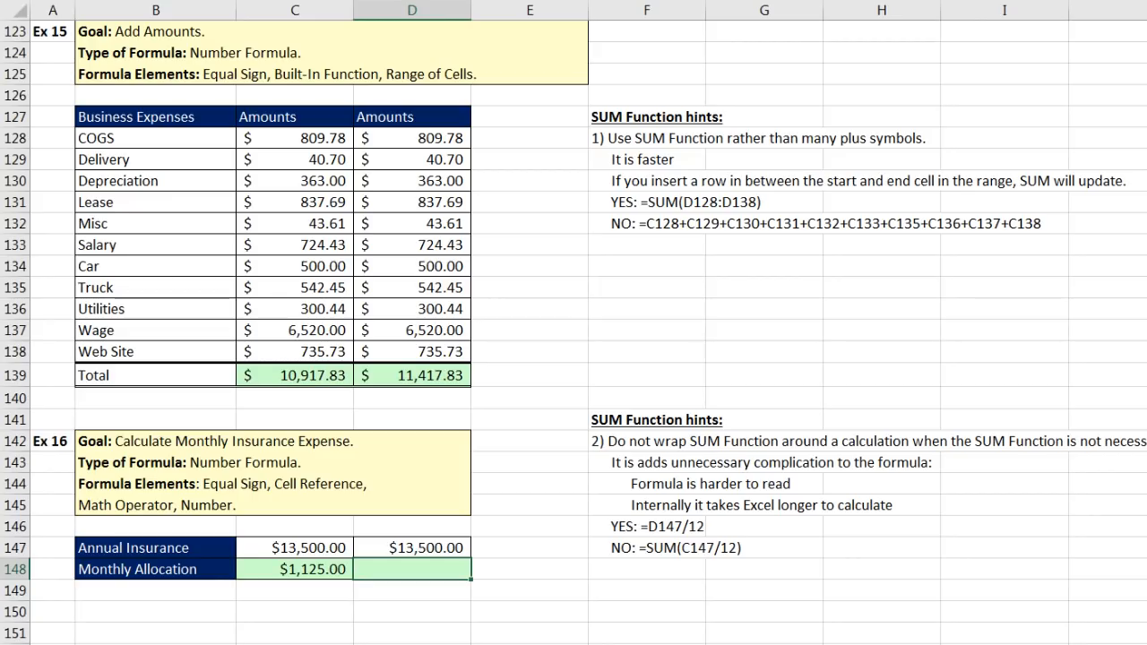
{"action": "type", "text": "="}
{"action": "key", "text": "Up"}
{"action": "type", "text": "/"}
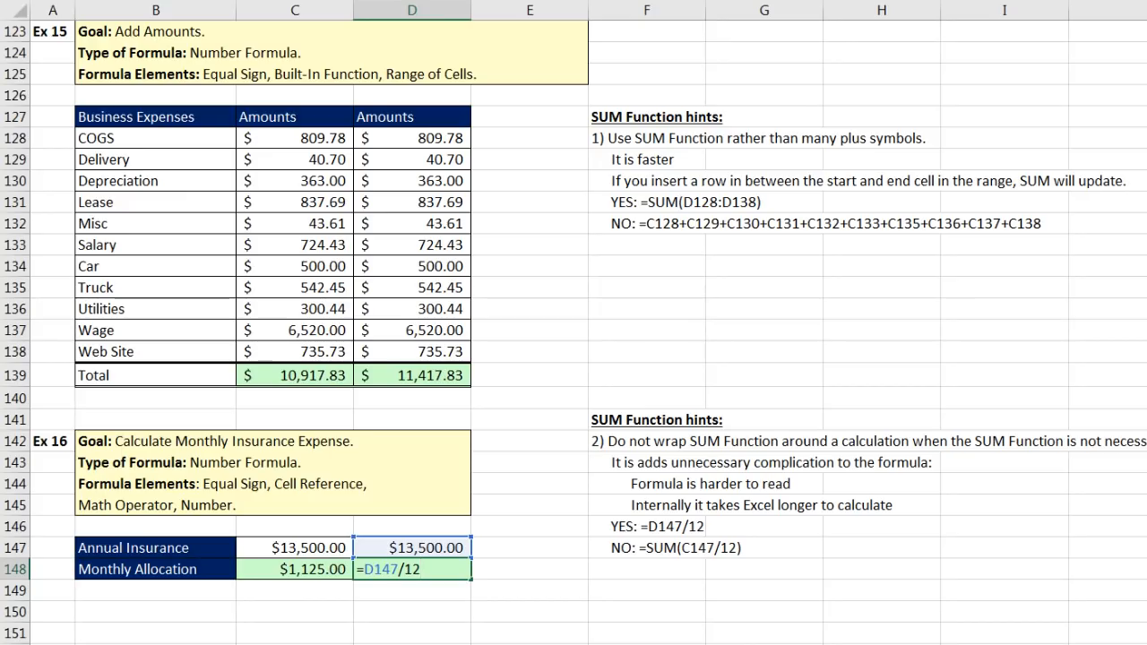
{"action": "key", "text": "Return"}
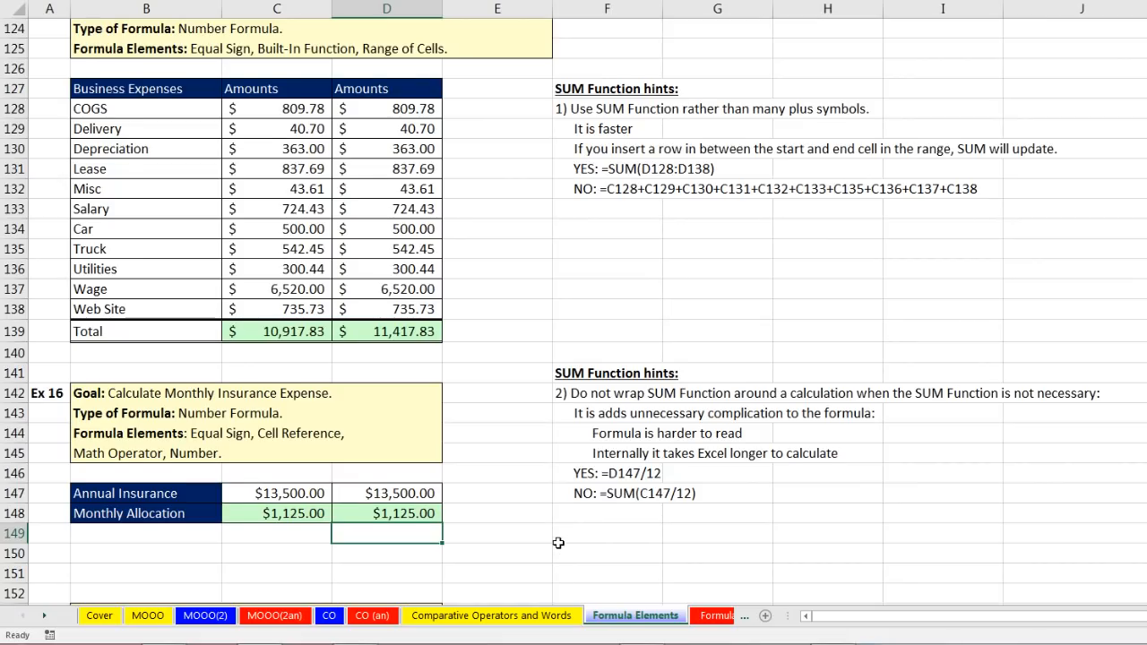
{"action": "scroll", "coordinate": [557, 542], "scroll_direction": "down", "scroll_amount": 6}
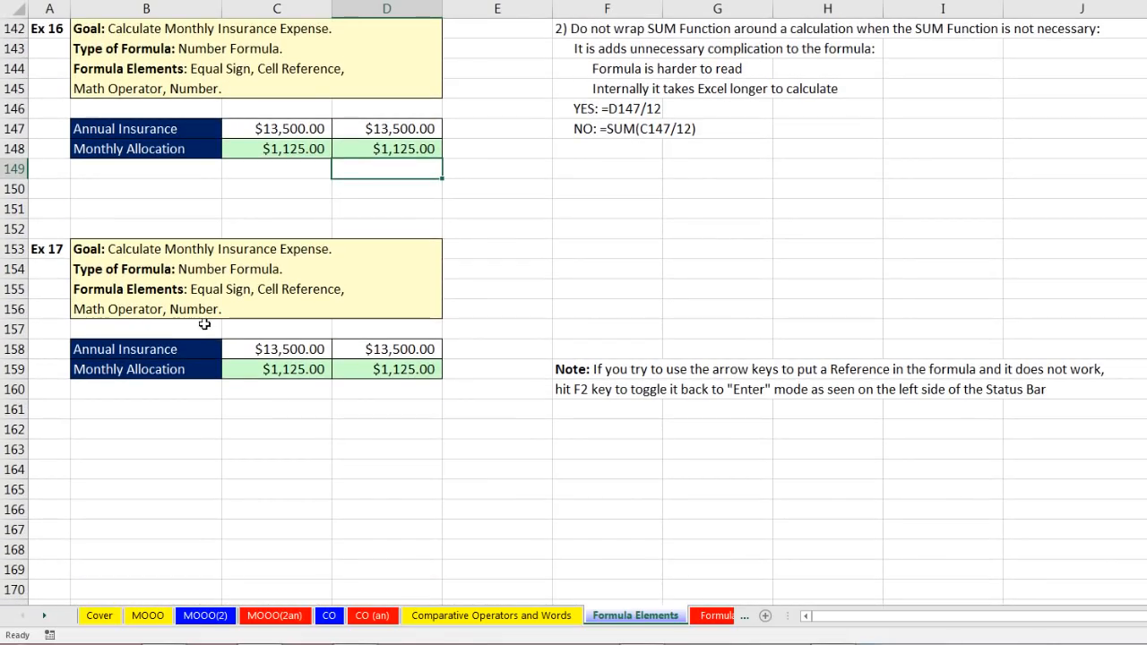
{"action": "left_click", "coordinate": [367, 370]}
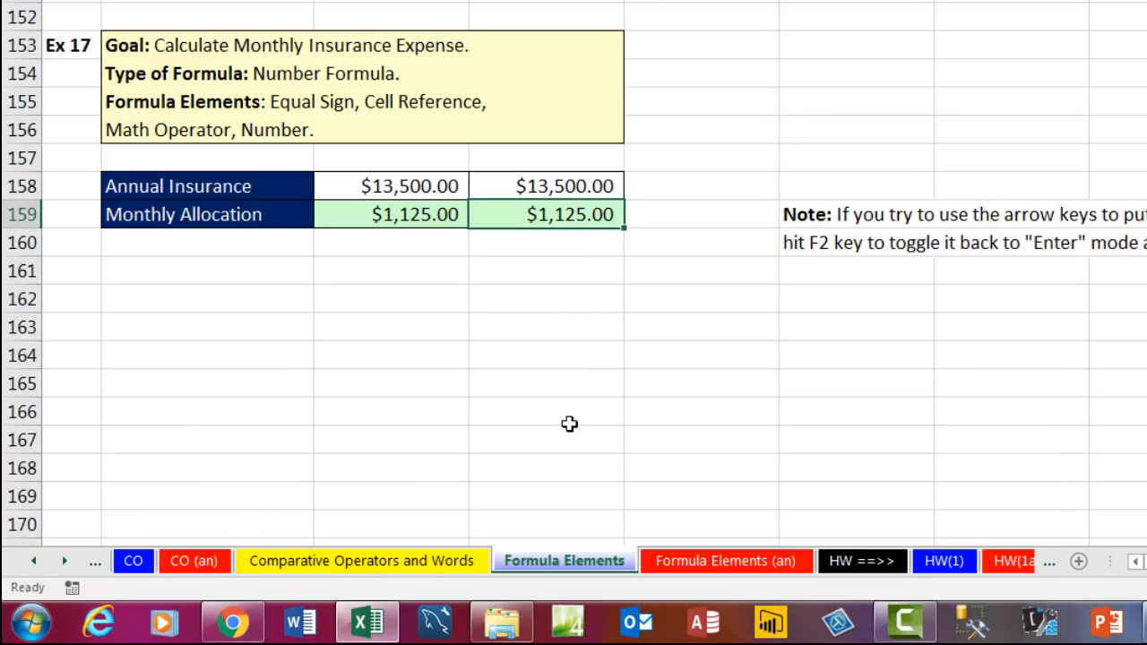
{"action": "type", "text": "="}
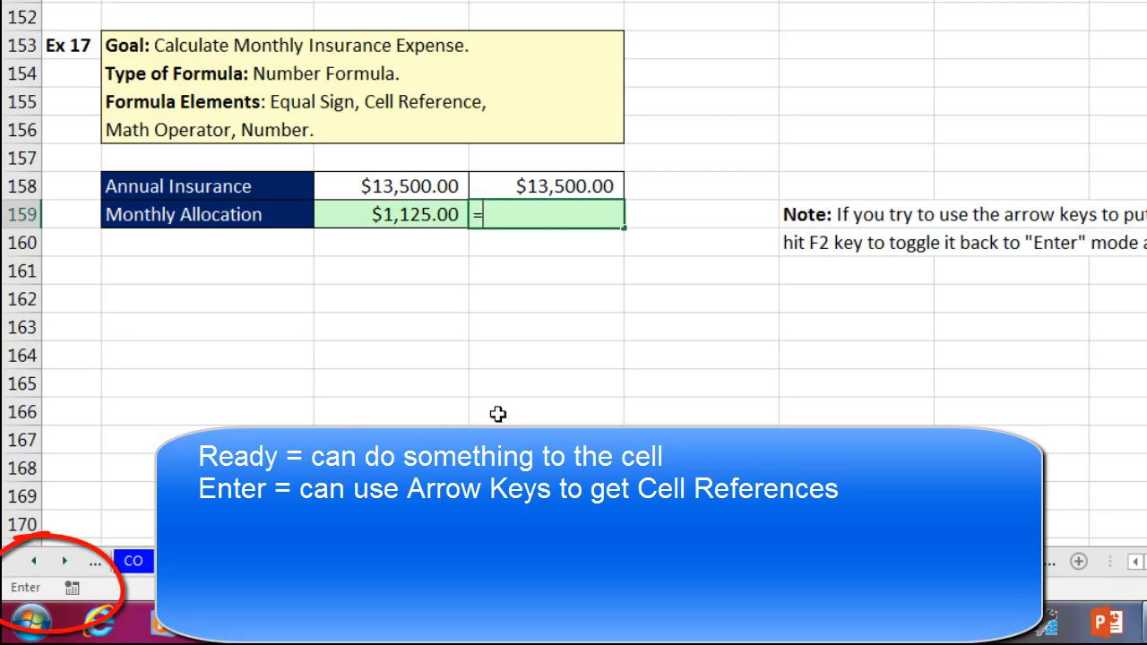
{"action": "key", "text": "Up"}
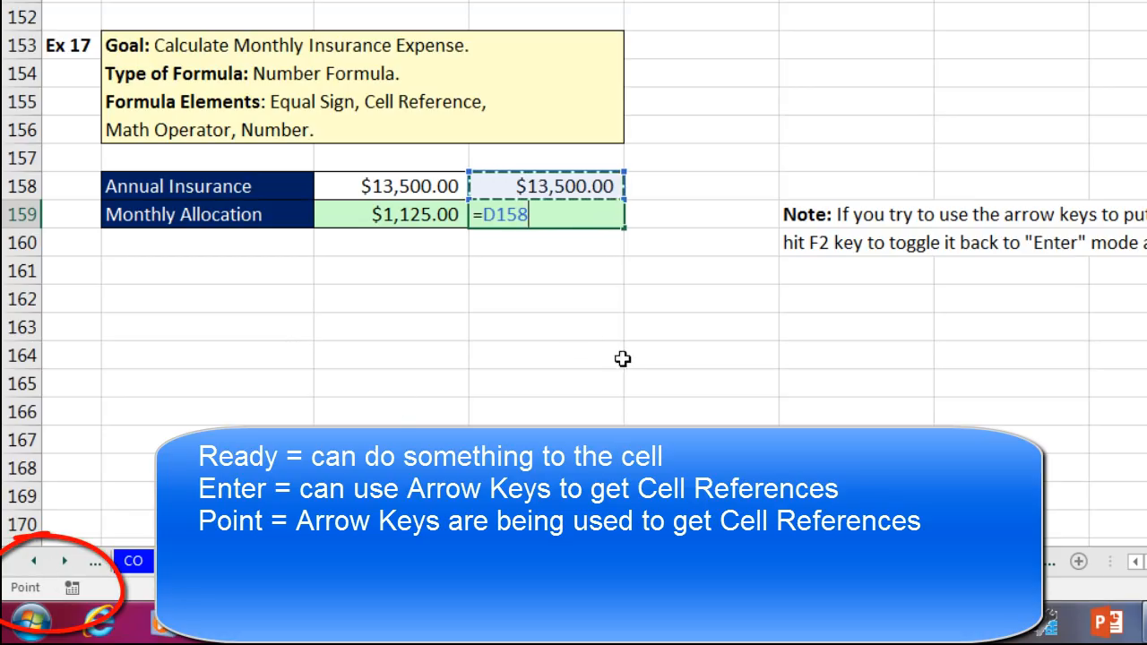
{"action": "key", "text": "Escape"}
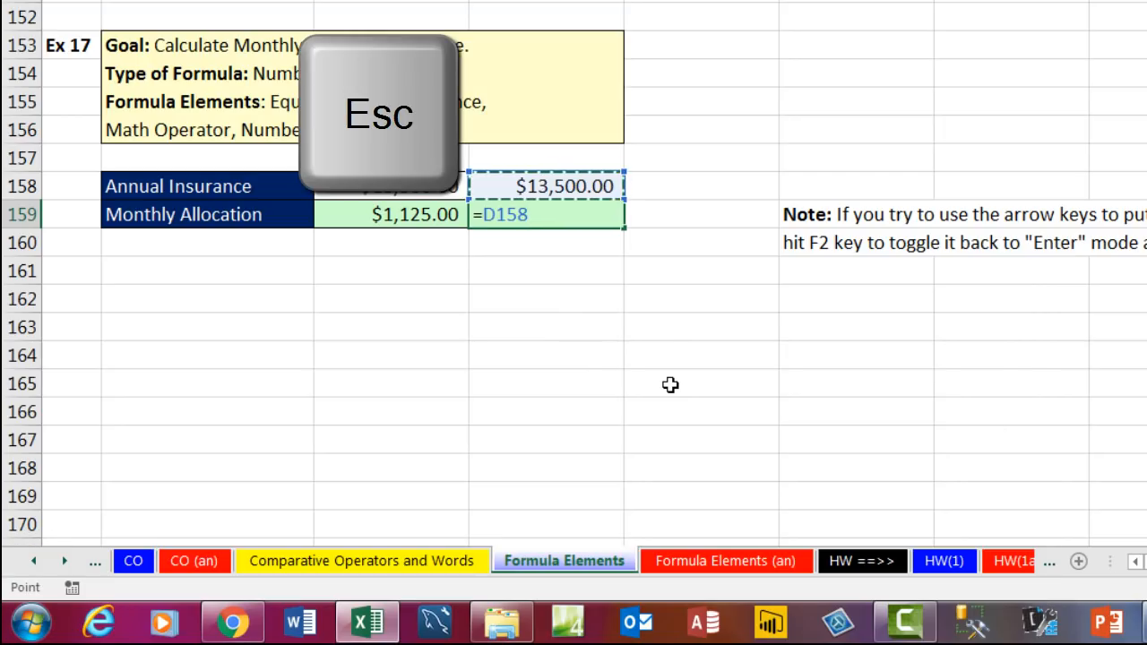
{"action": "key", "text": "Escape"}
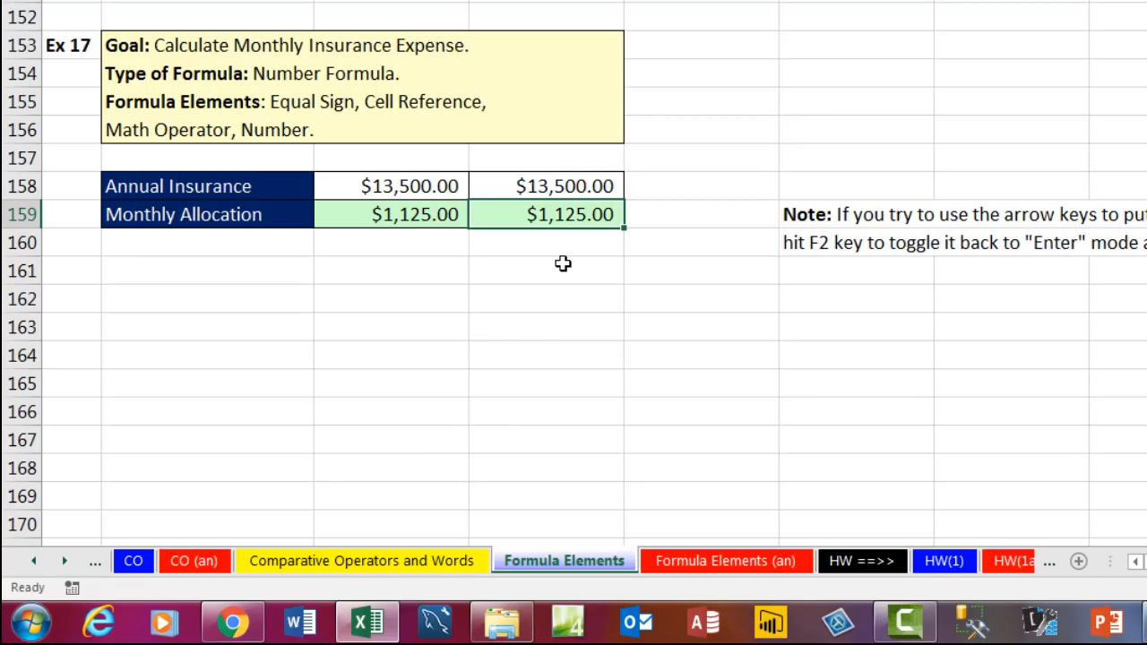
Start the monthly allocation formula in D159 in Edit mode and try to pick neighbouring cells as references.
{"action": "type", "text": "="}
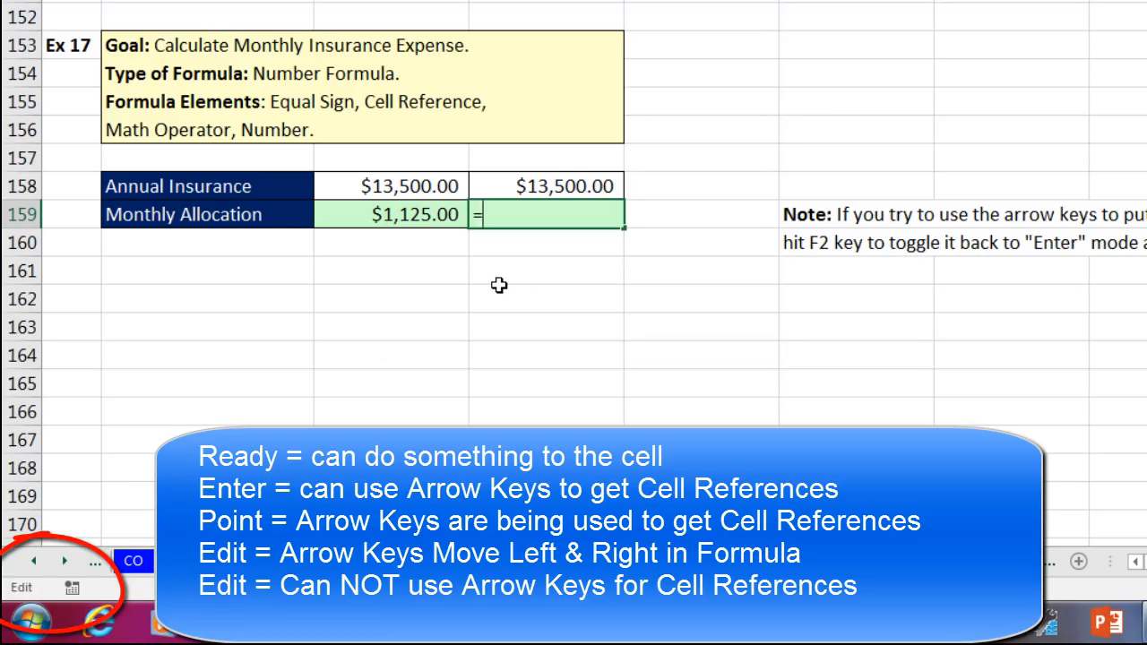
{"action": "key", "text": "Up"}
{"action": "key", "text": "Down"}
{"action": "key", "text": "Left"}
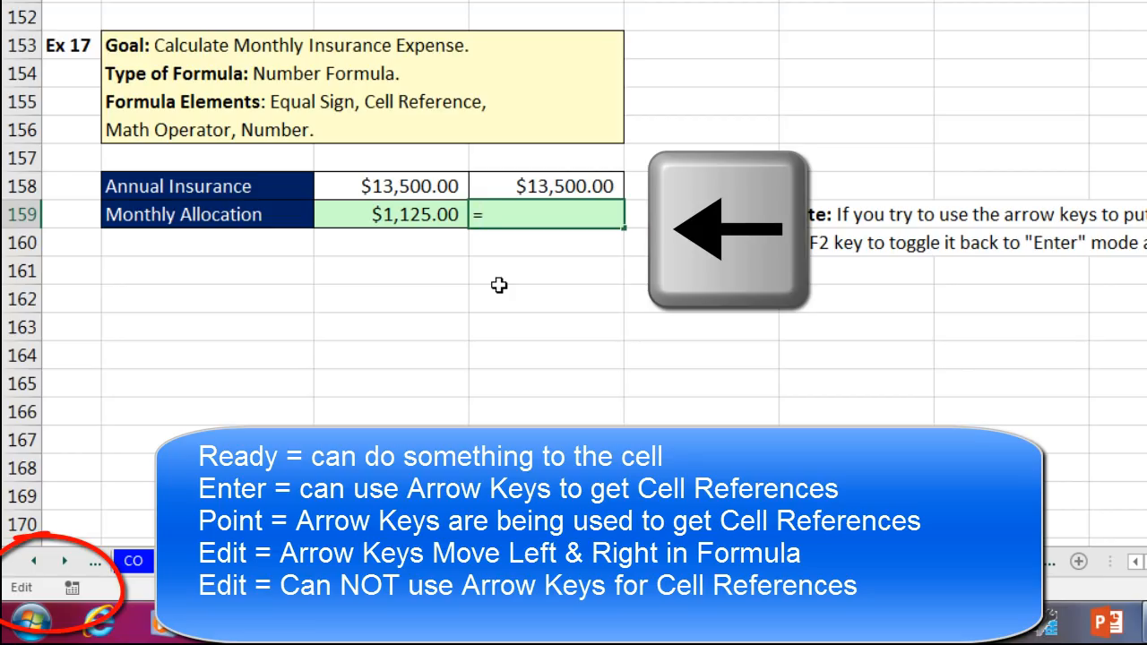
{"action": "key", "text": "Right"}
{"action": "key", "text": "Left"}
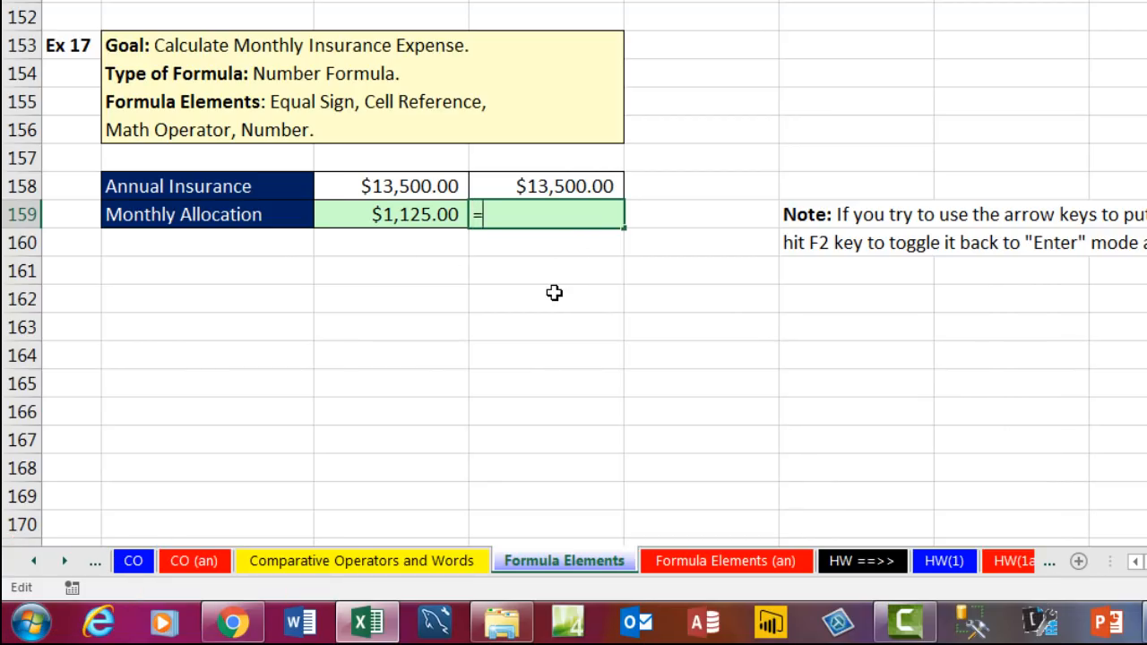
{"action": "key", "text": "Right"}
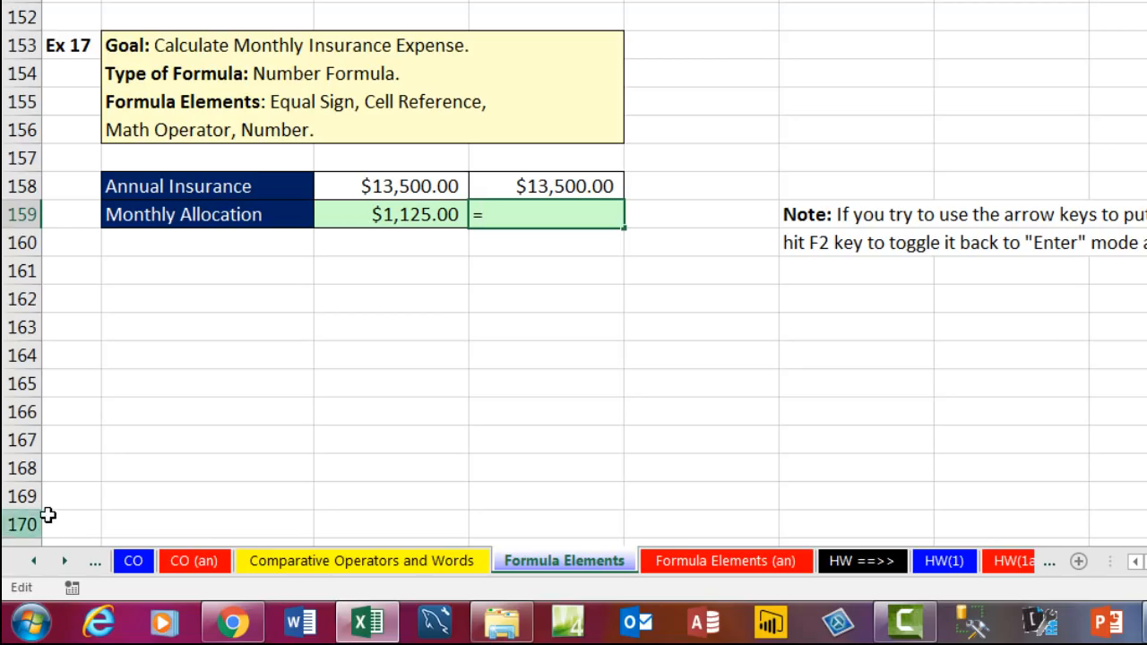
Toggle the D159 formula to Enter mode and complete it as =D158/12.
{"action": "key", "text": "F2"}
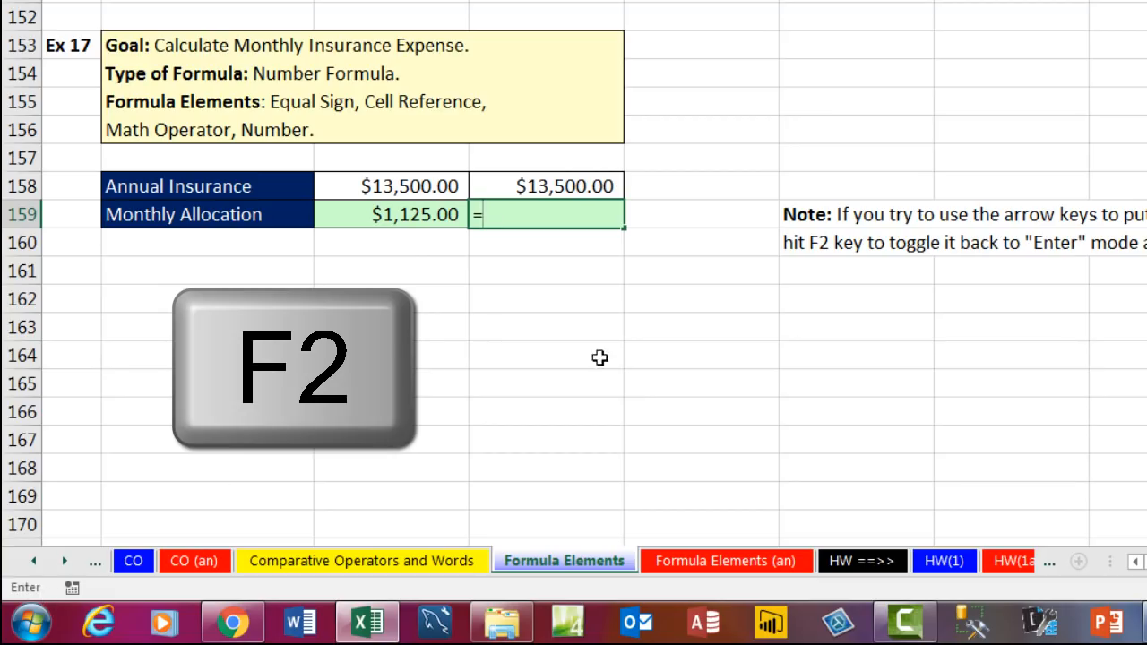
{"action": "key", "text": "Up"}
{"action": "key", "text": "Up"}
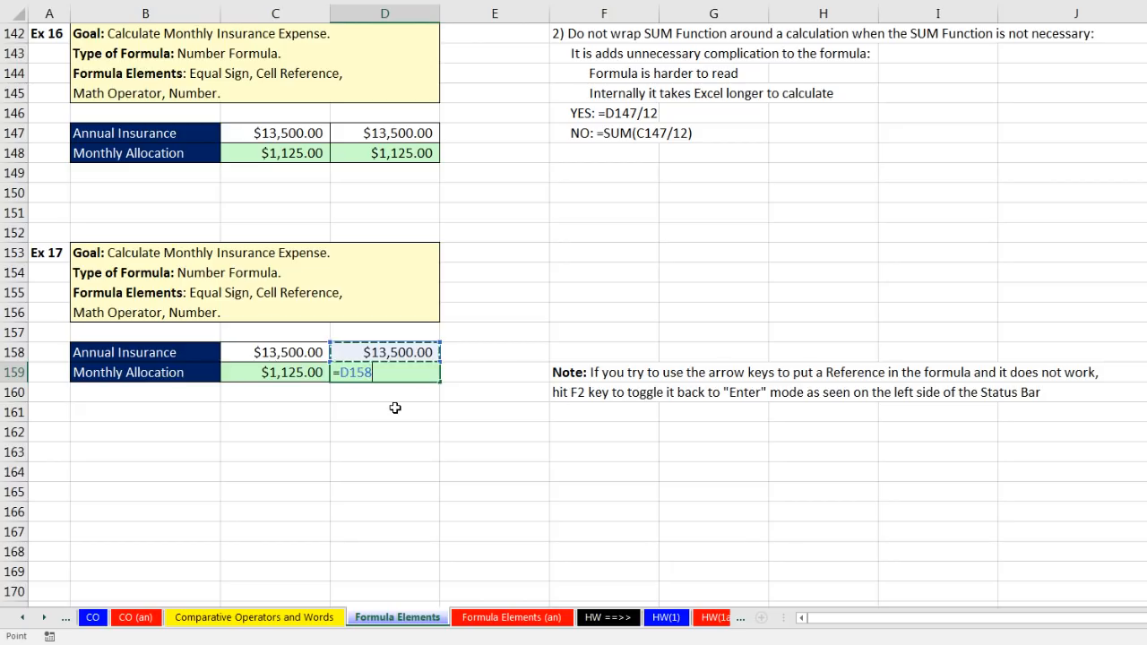
{"action": "type", "text": "/1"}
{"action": "key", "text": "Return"}
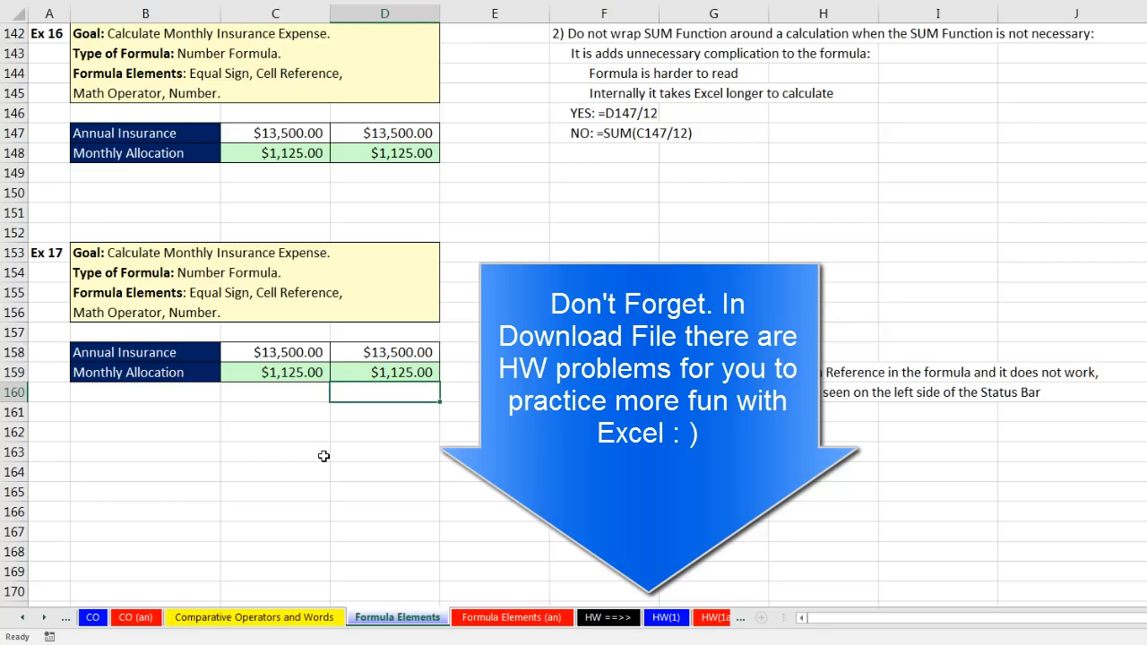
Review the formula tips at the start of Formula Elements, the CO and MOOO(2) sheets, and return to the Cover sheet.
{"action": "key", "text": "ctrl+Home"}
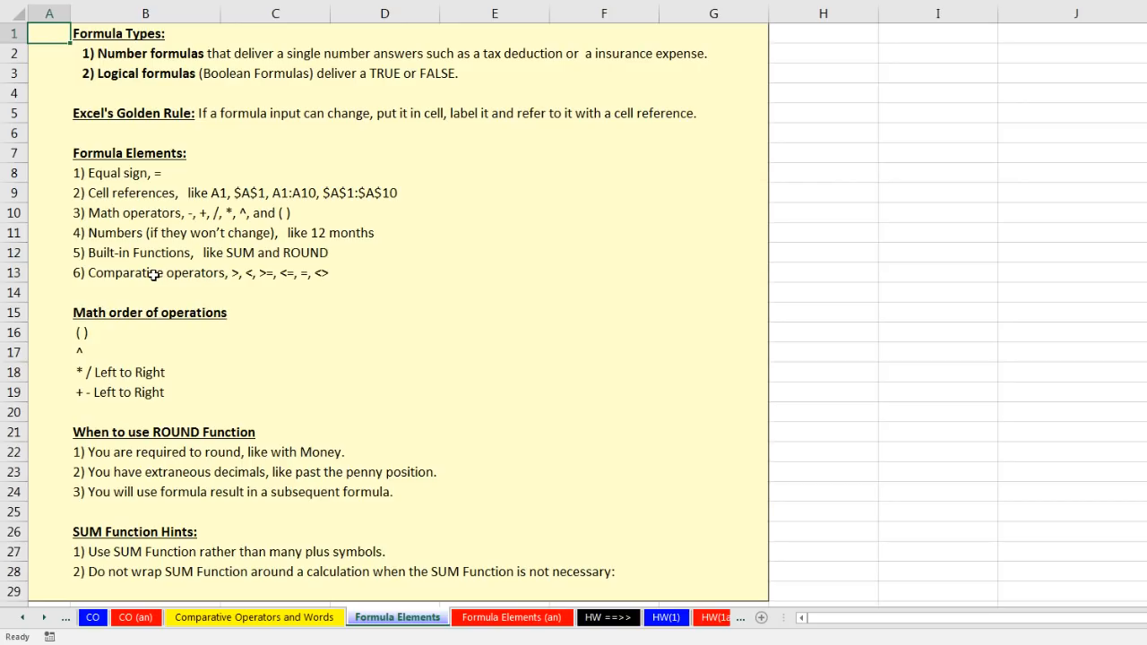
{"action": "left_click", "coordinate": [94, 618]}
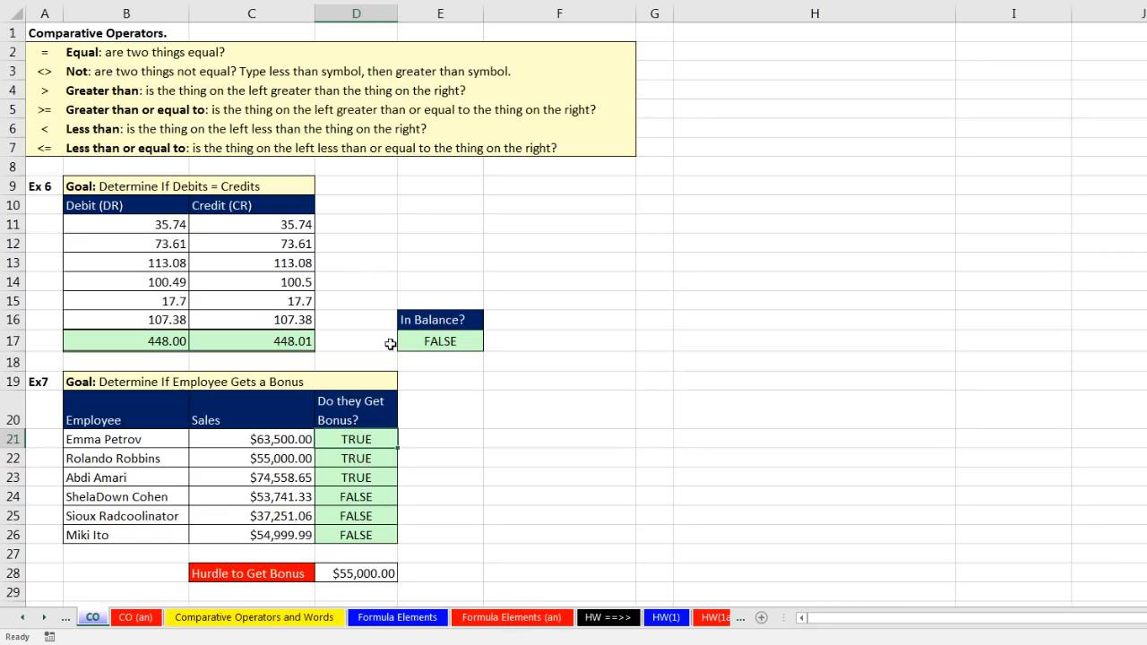
{"action": "left_click", "coordinate": [22, 617]}
{"action": "left_click", "coordinate": [21, 618]}
{"action": "left_click", "coordinate": [204, 618]}
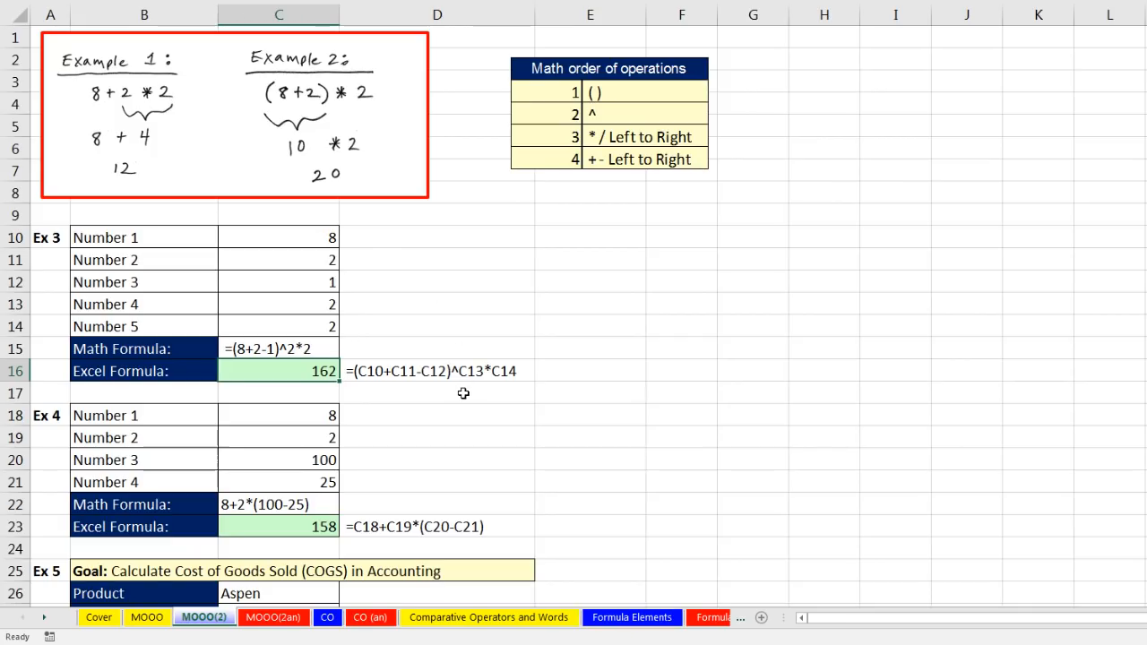
{"action": "left_click", "coordinate": [103, 618]}
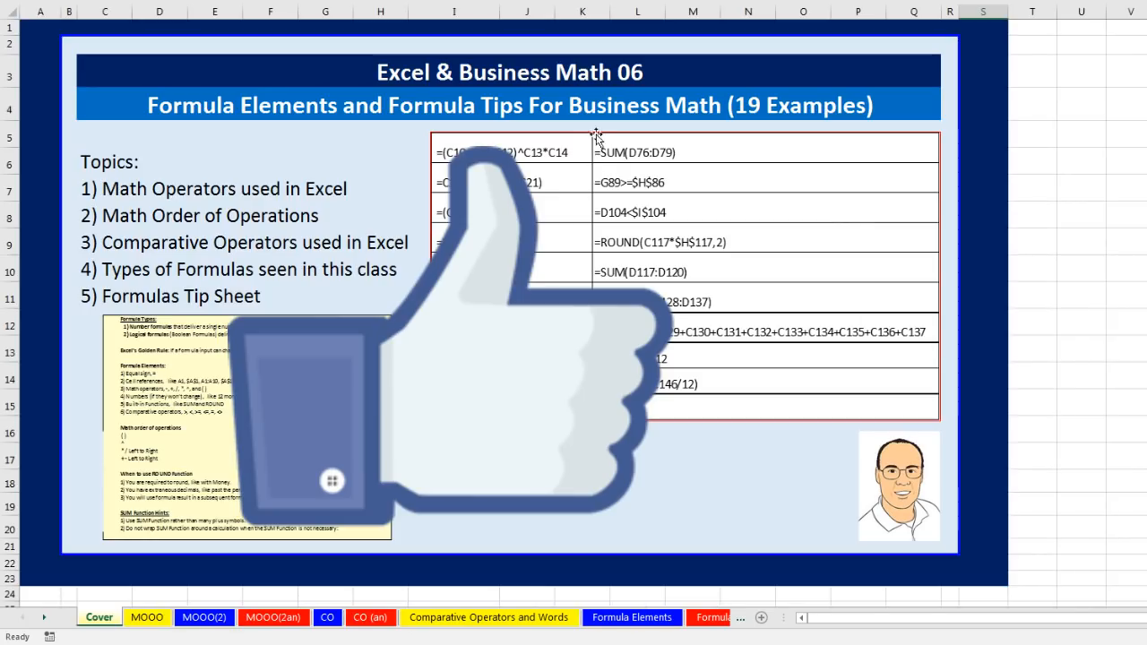